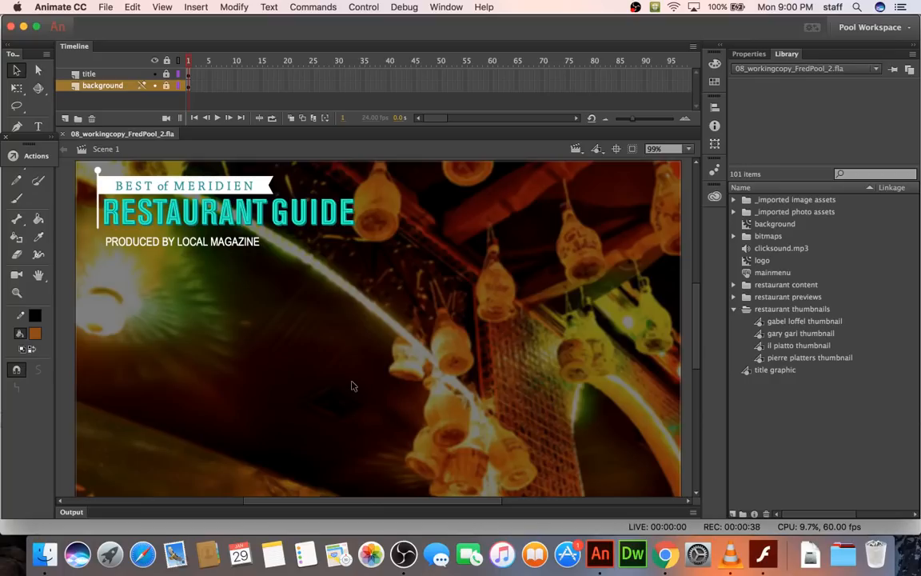
Create a new button symbol named "gabel loffel button" in the library root.
scroll(351, 386, "down", 2)
left_click(196, 7)
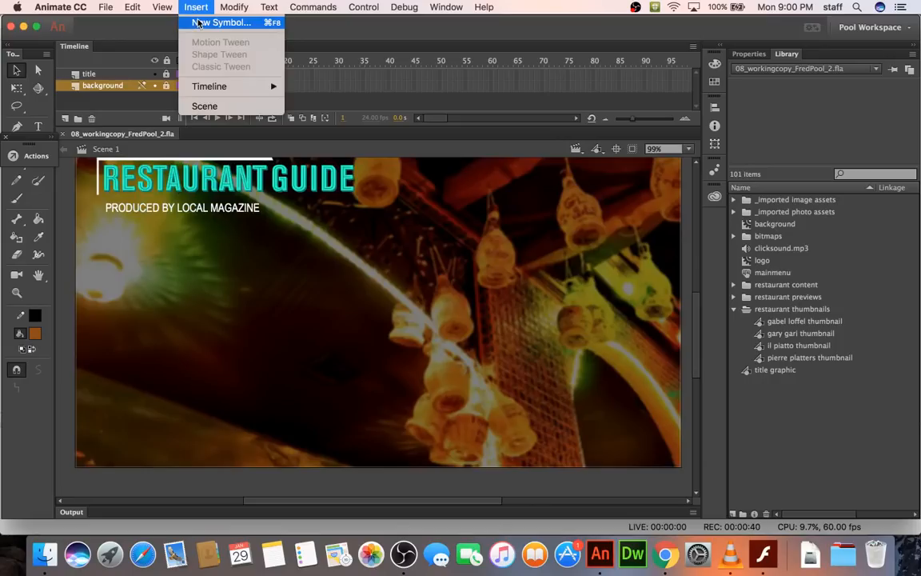
left_click(221, 23)
left_click(366, 150)
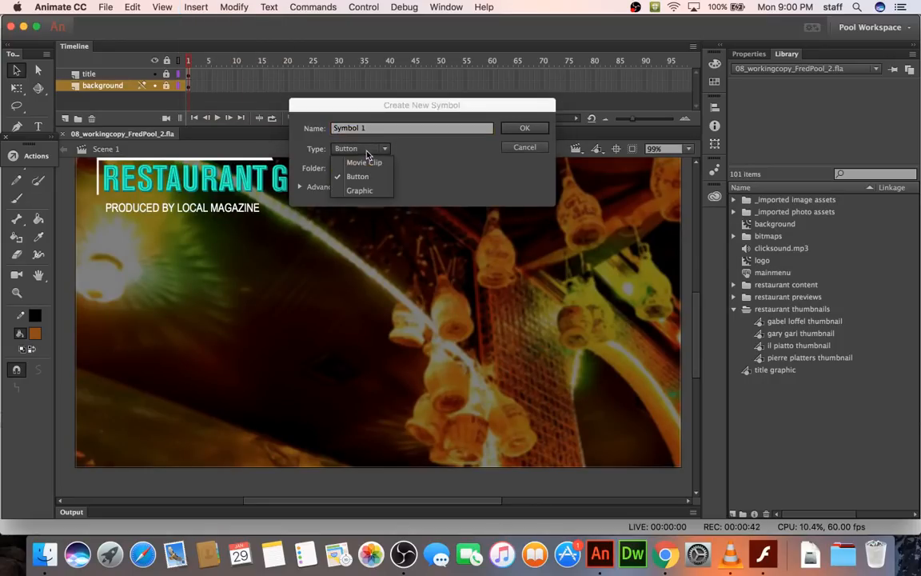
left_click(358, 176)
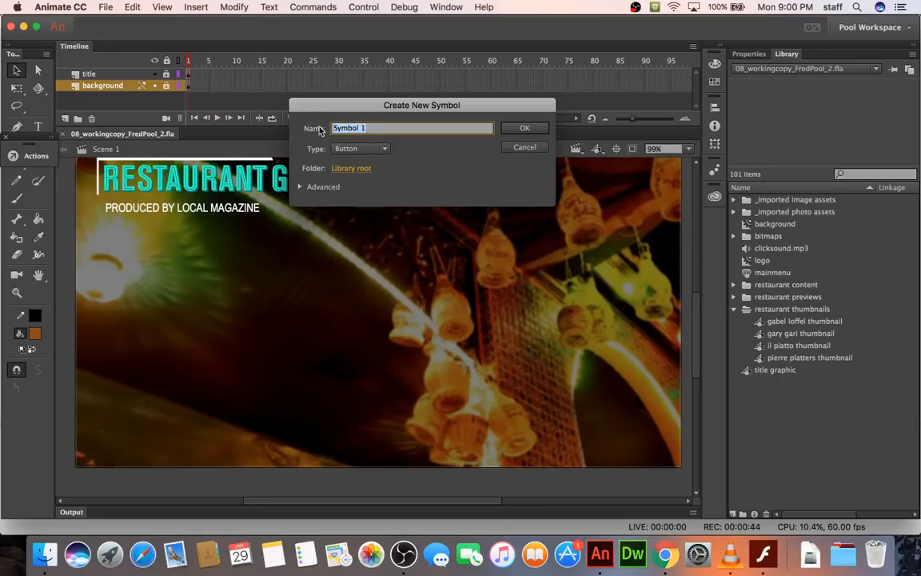
type("gabel loffel button")
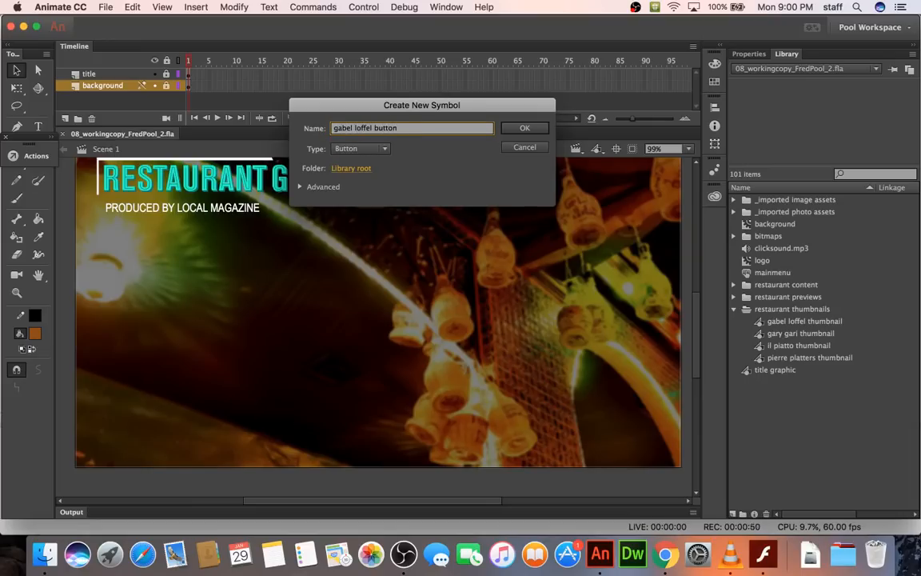
key("Return")
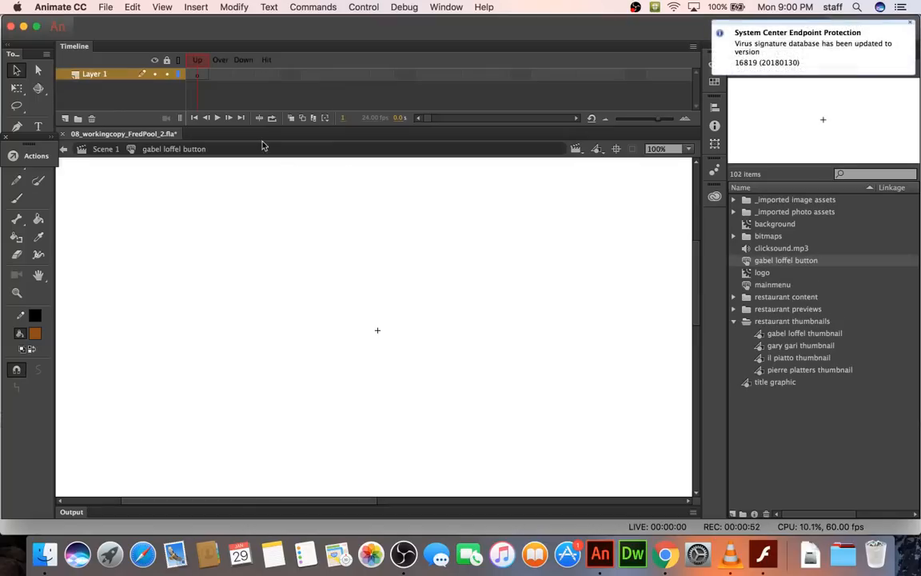
Place the gabel loffel thumbnail graphic in the Up state of the button's Layer 1.
left_click(204, 76)
left_click(217, 77)
left_click(247, 77)
left_click(265, 78)
left_click(203, 77)
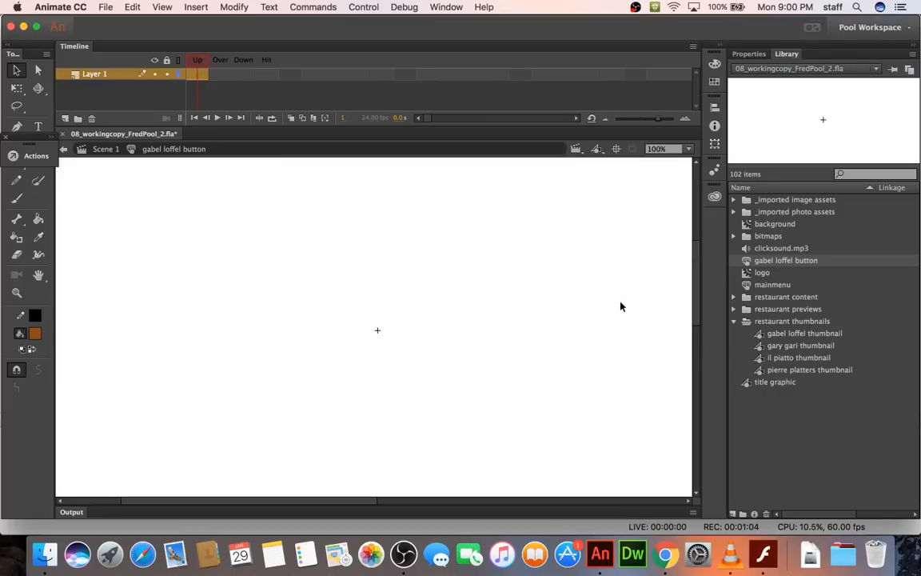
left_click(777, 347)
left_click(780, 334)
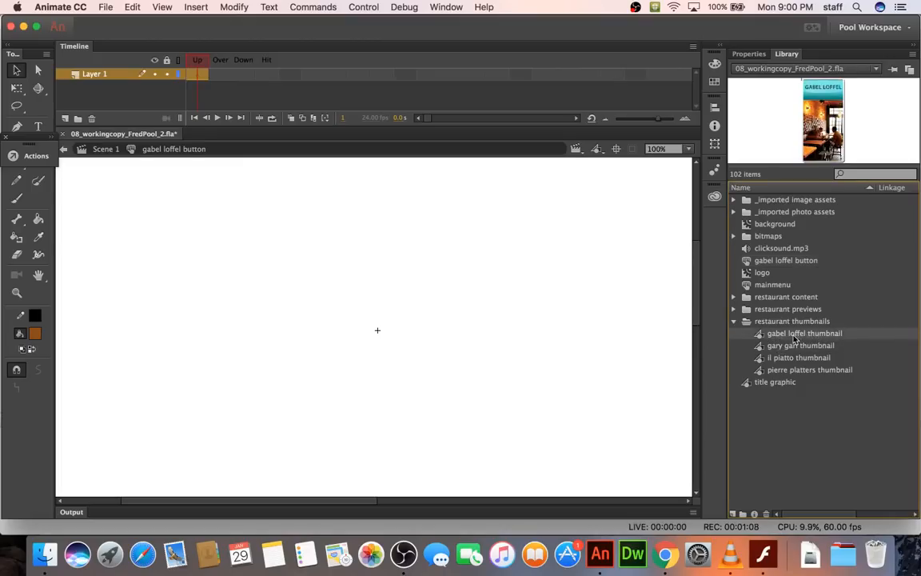
left_click_drag(785, 340, 473, 337)
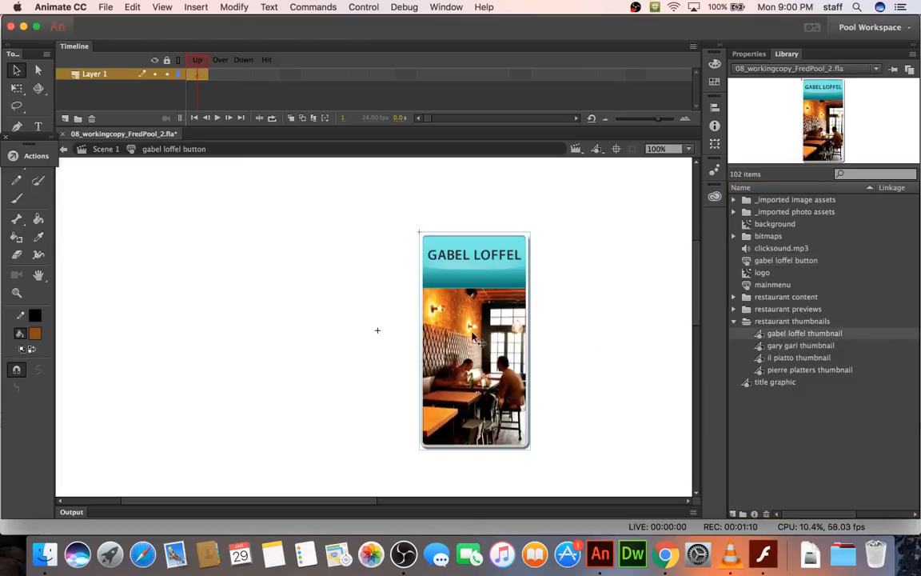
Position the thumbnail instance at X 0 and Y 0.
left_click(749, 54)
left_click(786, 146)
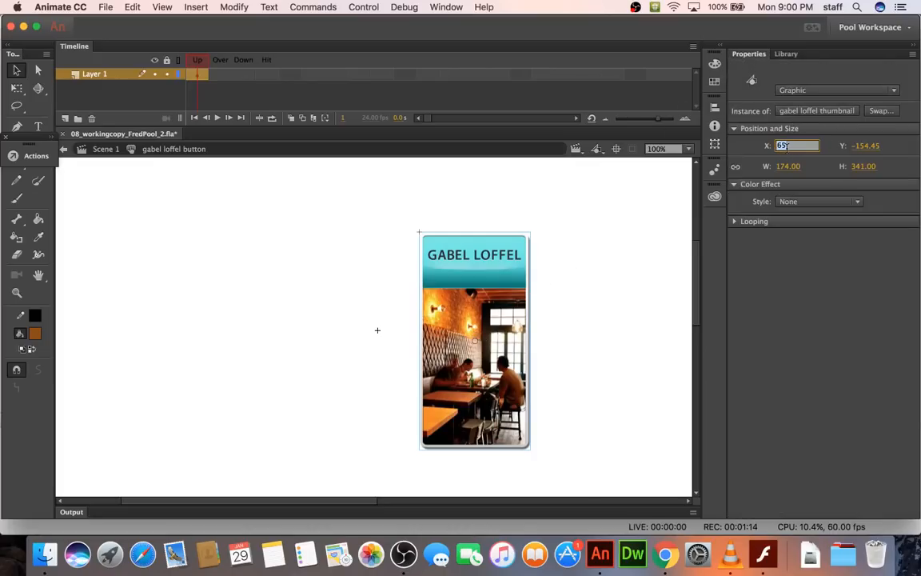
type("0")
key("Tab")
type("0")
key("Tab")
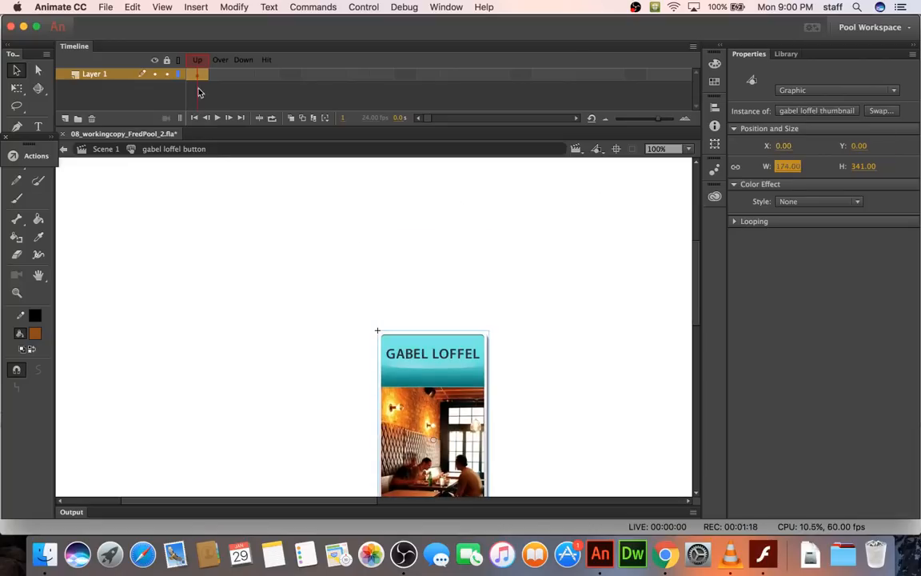
Extend Layer 1's frames through the Hit state so the thumbnail spans all button states.
left_click(266, 75)
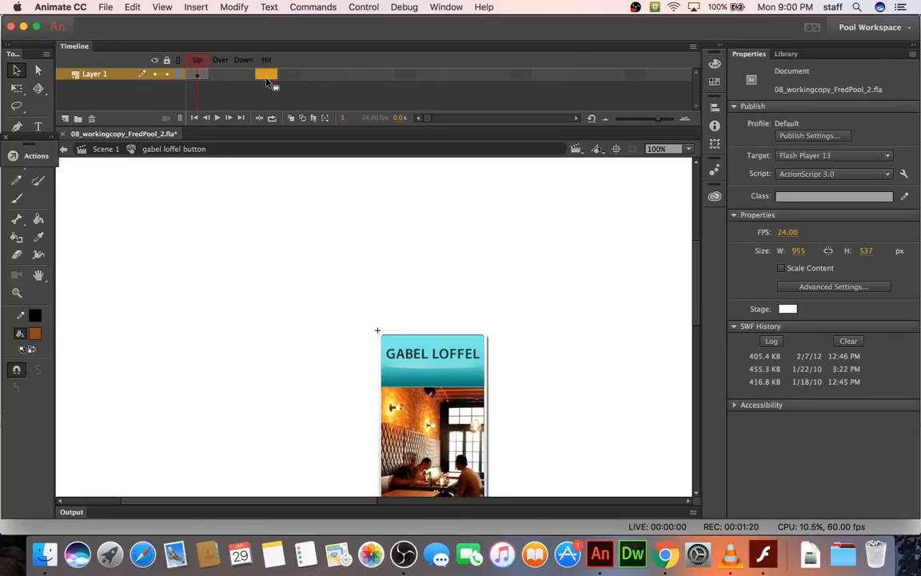
left_click(268, 80)
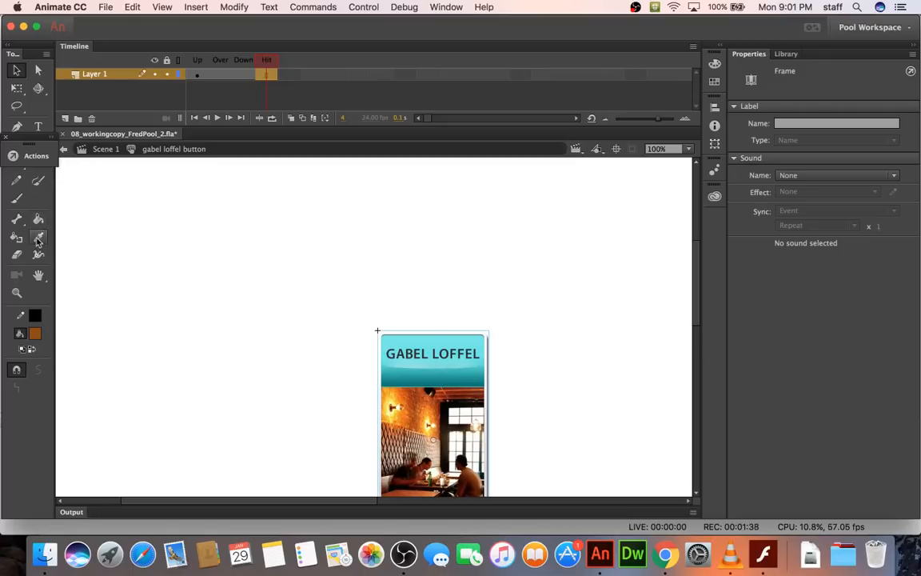
left_click(192, 75)
left_click(266, 74)
Add a new layer above Layer 1 and insert a keyframe in its Over state.
left_click(66, 119)
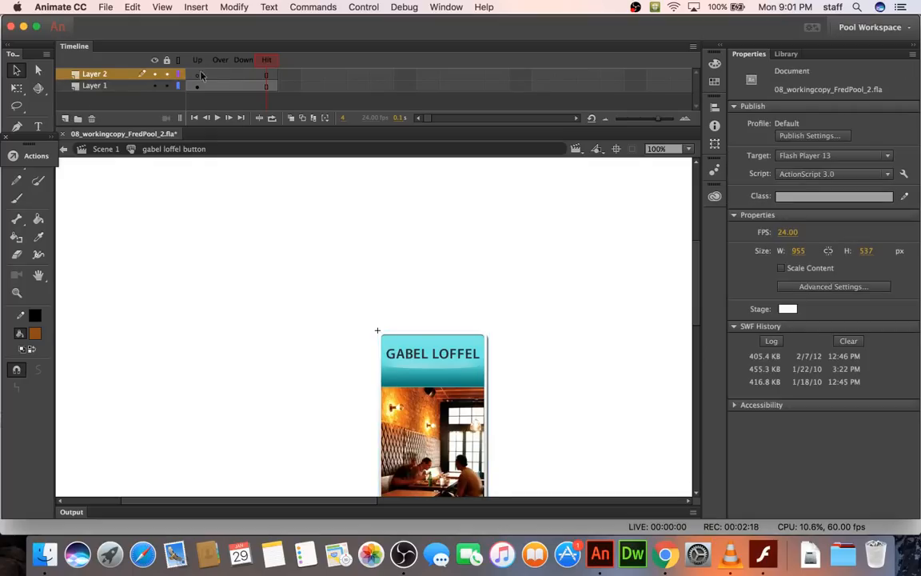
left_click(219, 75)
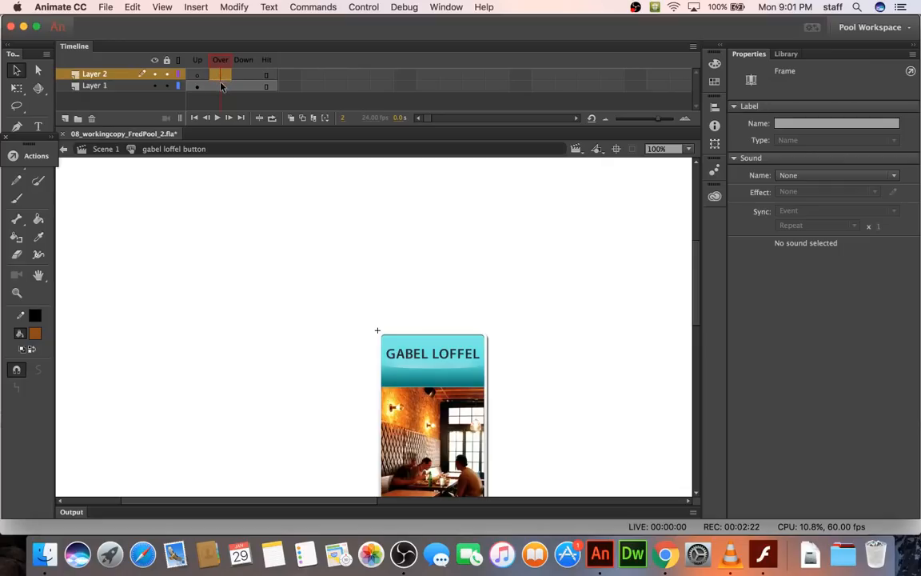
left_click(218, 86)
left_click(217, 75)
Place the gabel loffel over info symbol from the restaurant previews folder over the thumbnail on Layer 2's Over state.
left_click(785, 53)
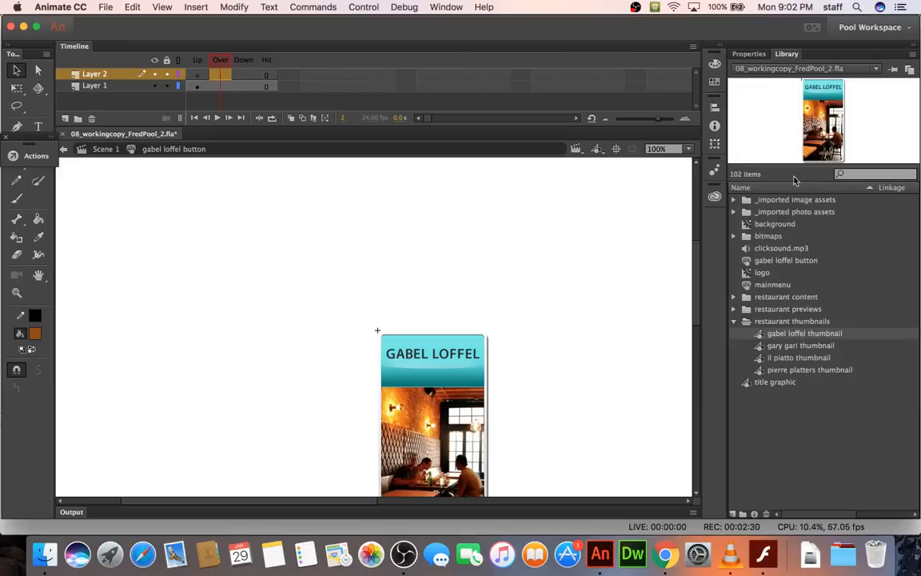
left_click(734, 309)
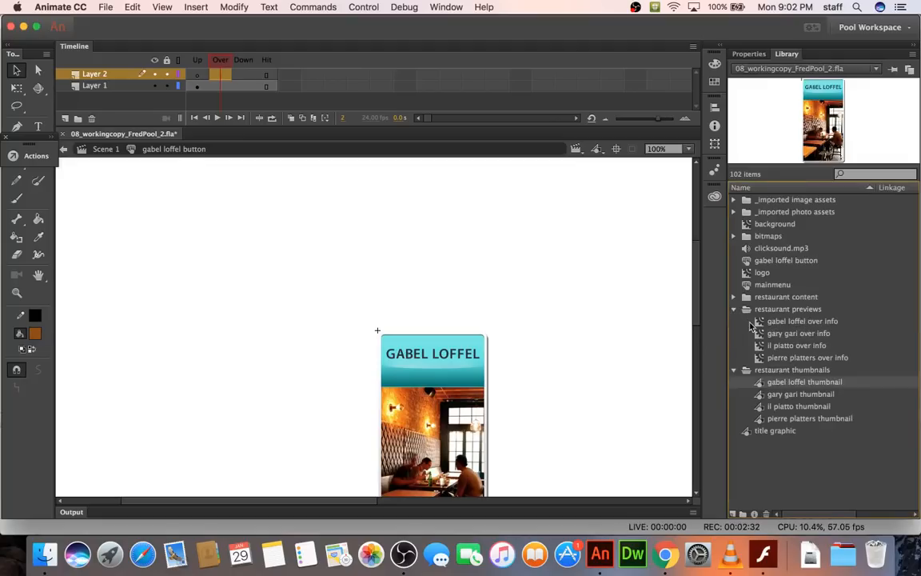
left_click(774, 346)
left_click(780, 322)
left_click_drag(781, 323, 420, 407)
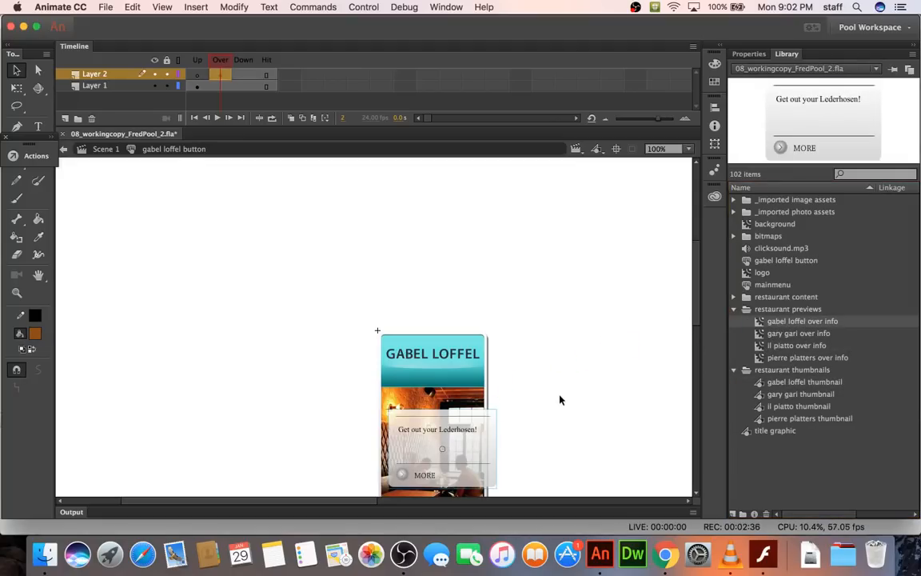
Align the over info panel with the thumbnail's lower edge and sides, nudging it into an exact fit.
scroll(558, 402, "down", 5)
left_click_drag(414, 267, 445, 355)
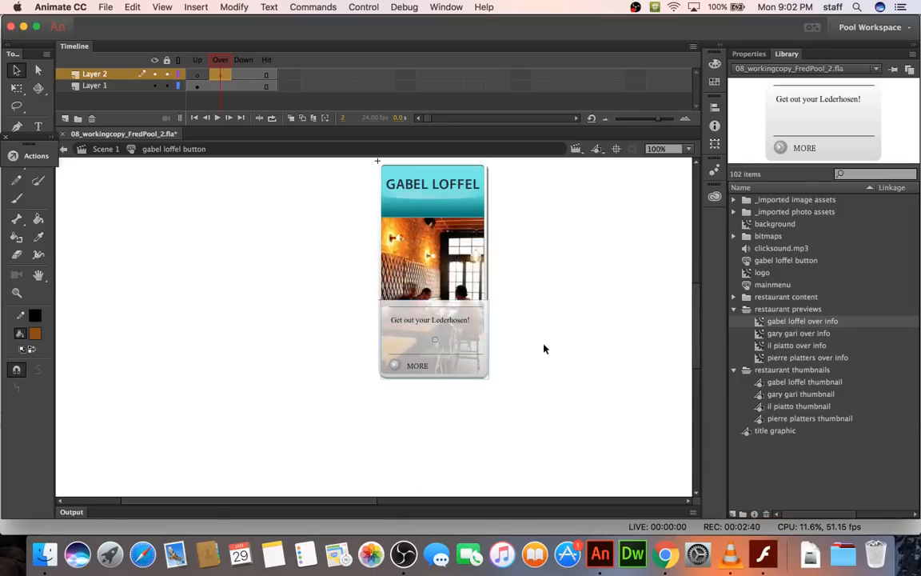
key("Right")
key("Left")
key("Left")
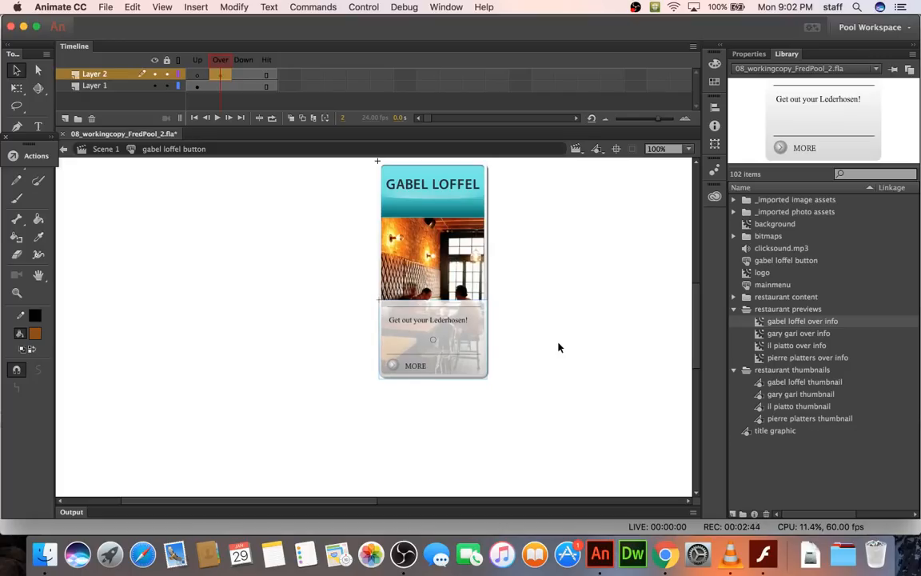
key("Up")
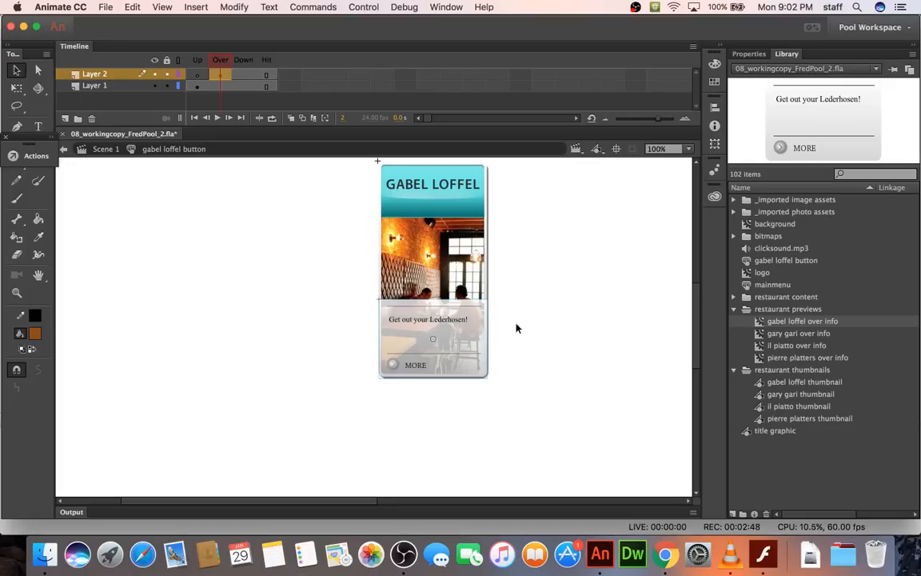
left_click(267, 212)
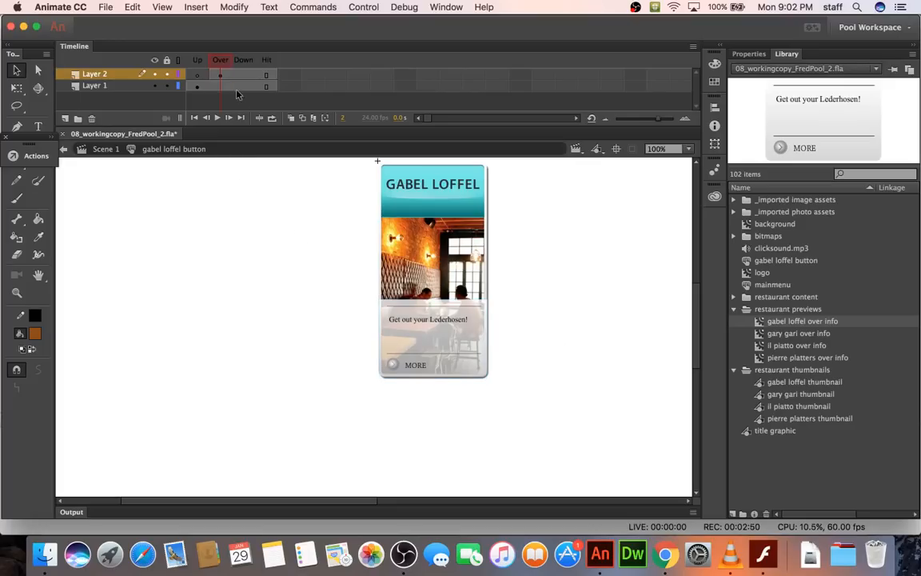
Add a third layer with a keyframe in the Down state and assign clicksound.mp3 as its sound.
left_click(67, 119)
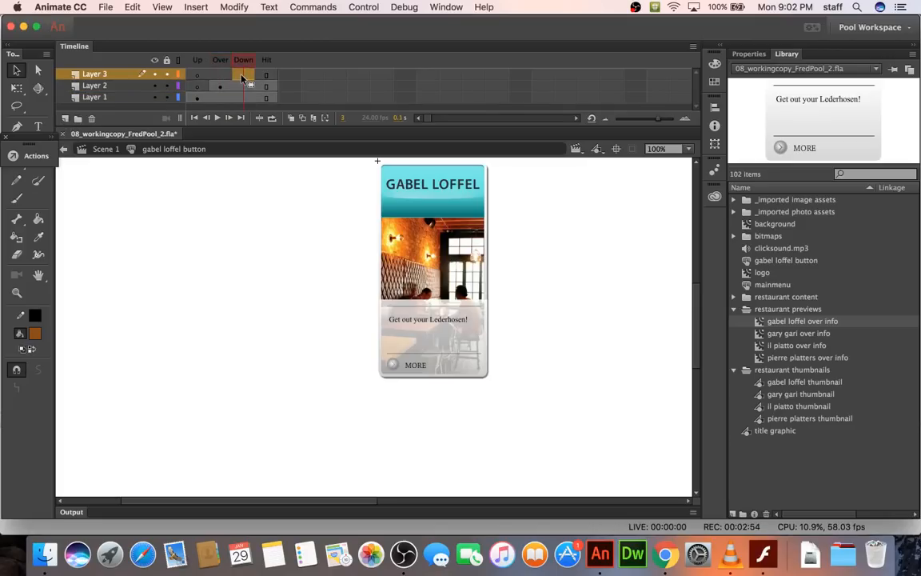
left_click(765, 250)
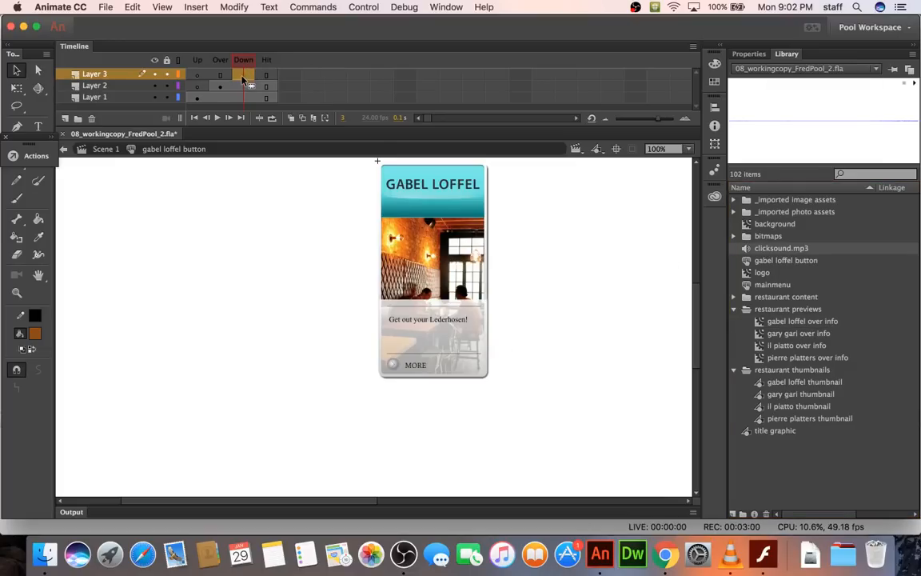
left_click(749, 53)
left_click(803, 175)
left_click(794, 204)
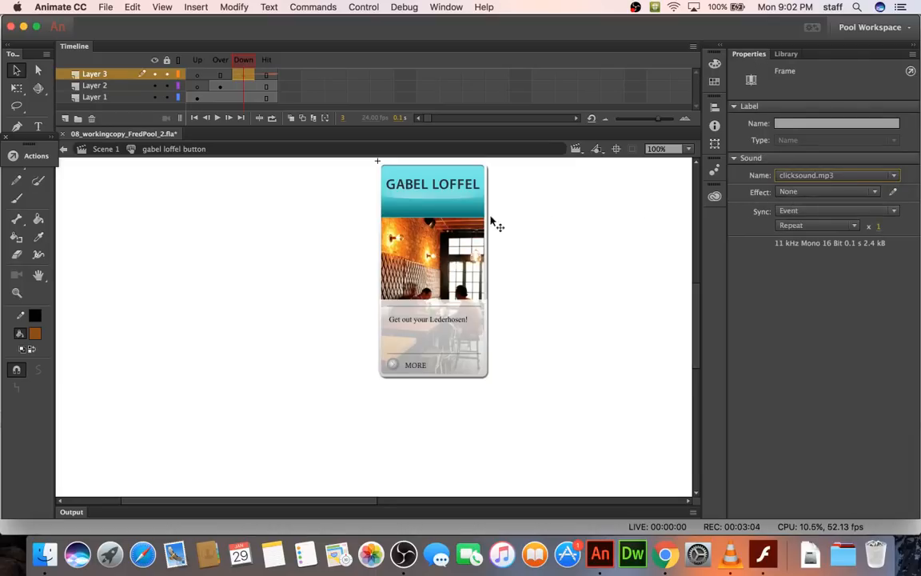
left_click(300, 224)
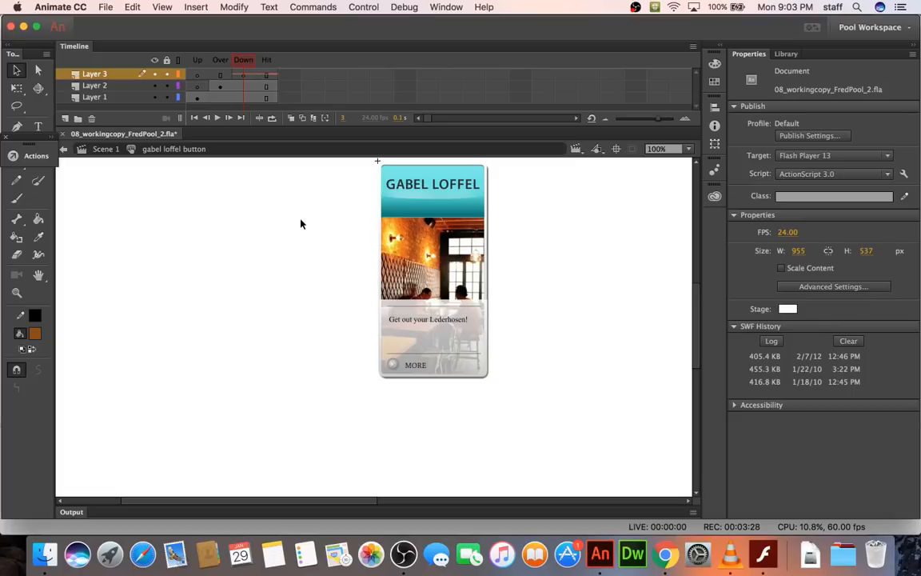
Set the click sound's Sync option to Event on Layer 3's Down keyframe.
left_click(240, 74)
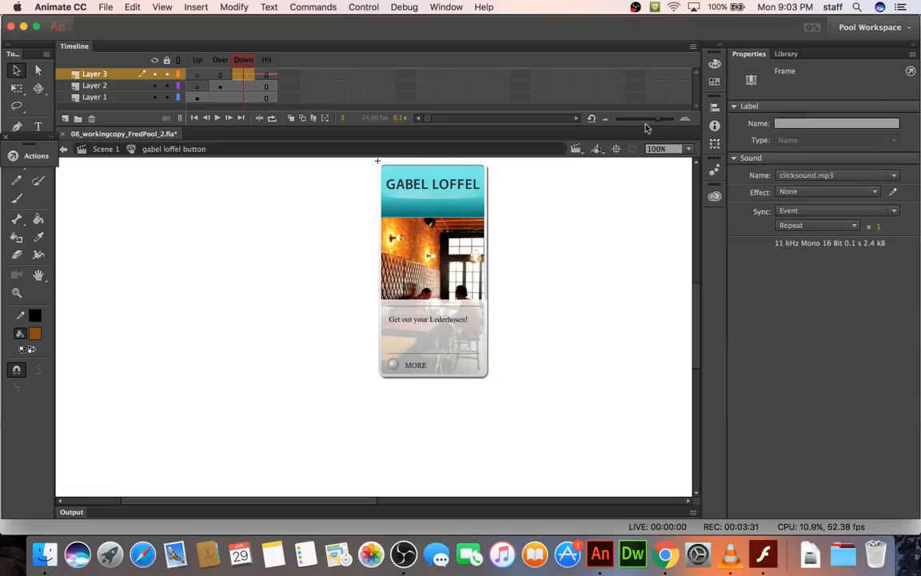
left_click(788, 211)
left_click(809, 223)
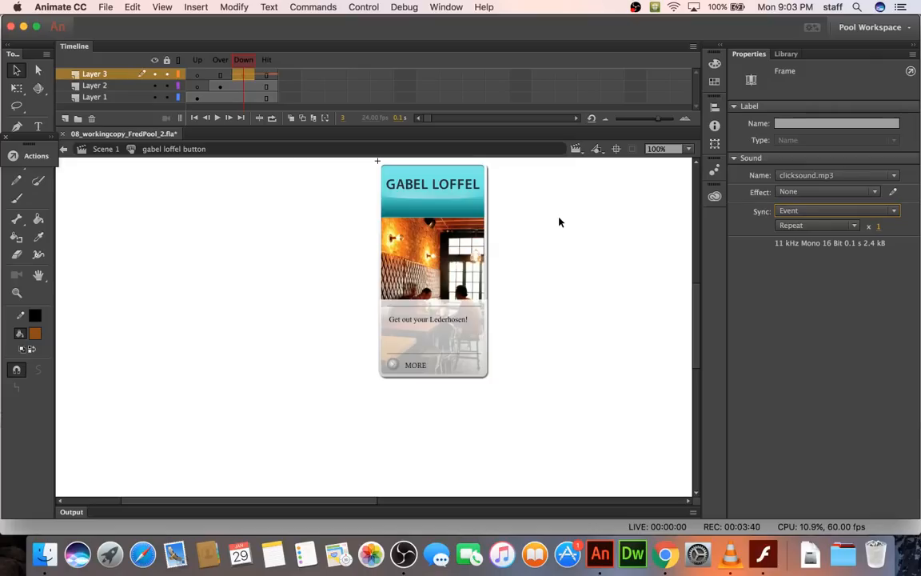
left_click(243, 85)
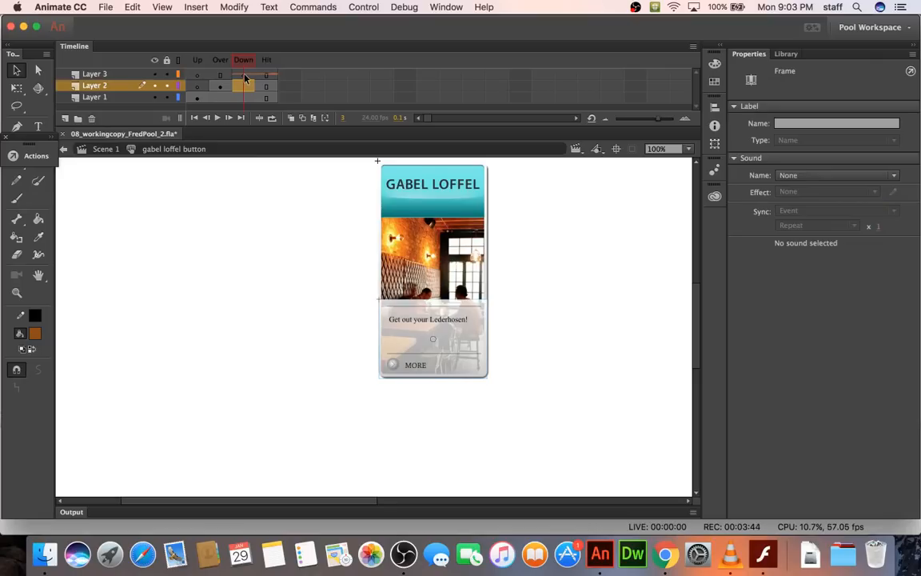
left_click(244, 76)
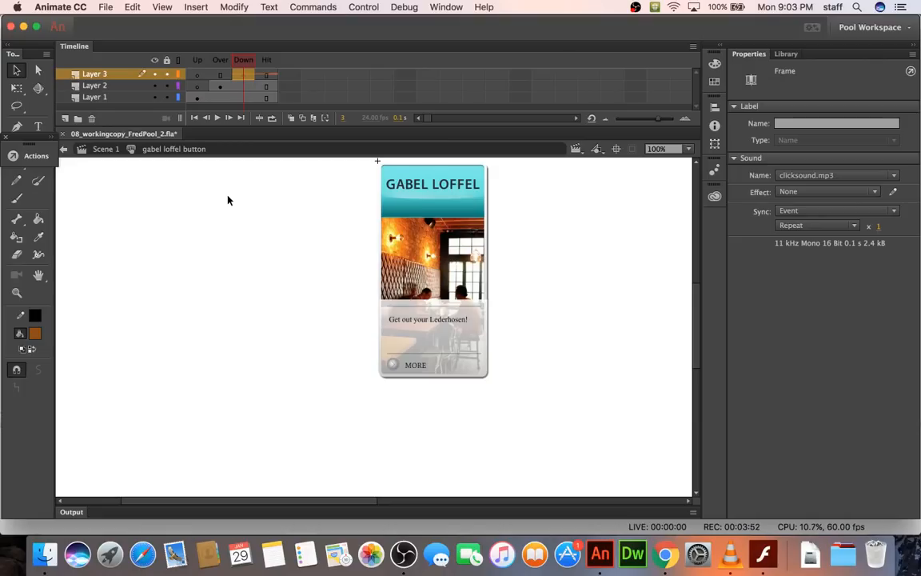
Leave the button symbol and return to the main timeline of Scene 1.
left_click(102, 149)
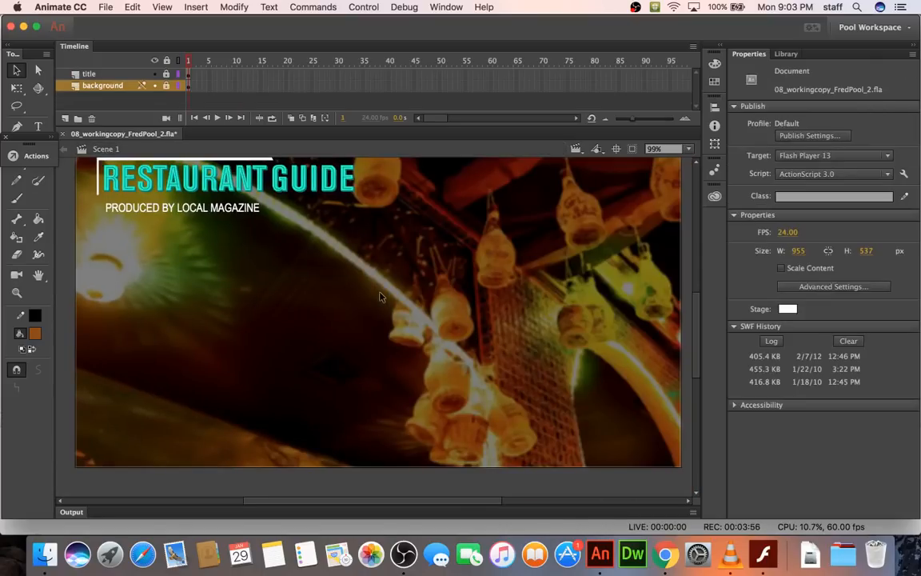
scroll(380, 297, "up", 3)
scroll(380, 296, "down", 1)
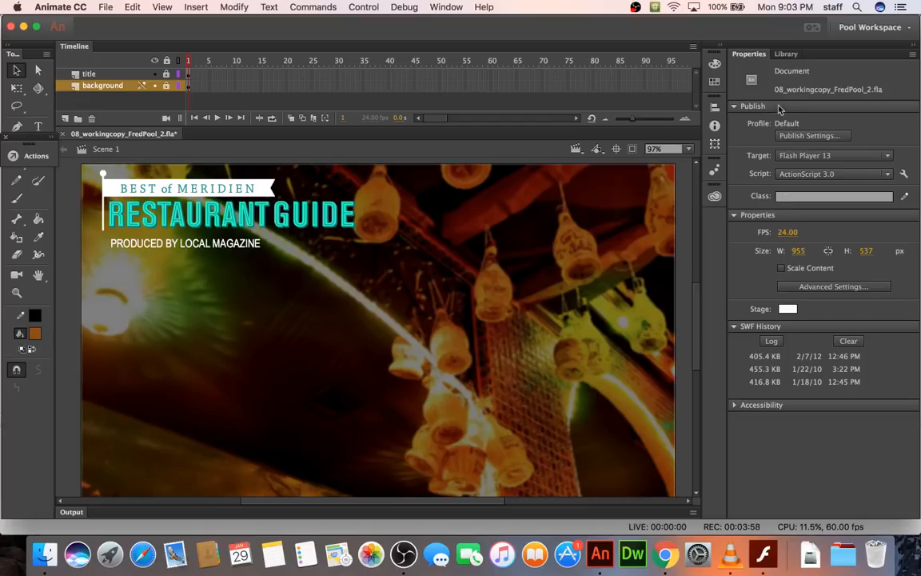
Try to place the gabel loffel button on the stage with the locked background layer active.
left_click(783, 54)
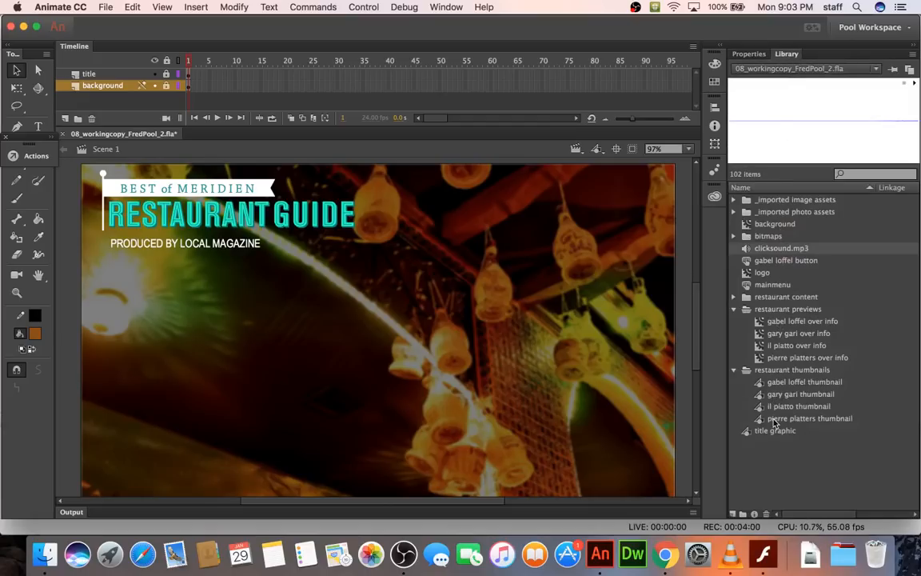
left_click(750, 264)
left_click_drag(750, 263, 209, 389)
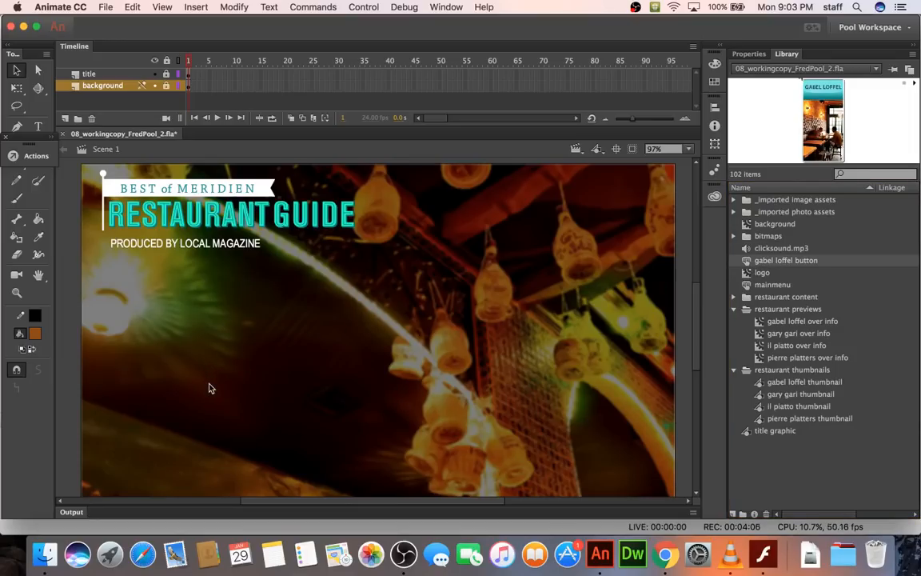
Add a layer named buttons above the title layer and place the gabel loffel button on it, below the restaurant guide title.
left_click(90, 73)
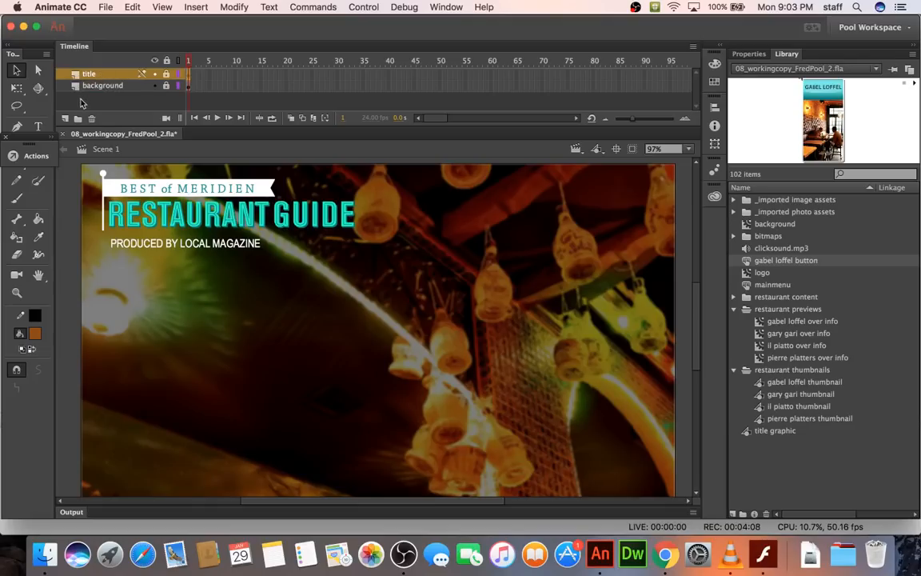
left_click(66, 119)
double_click(104, 74)
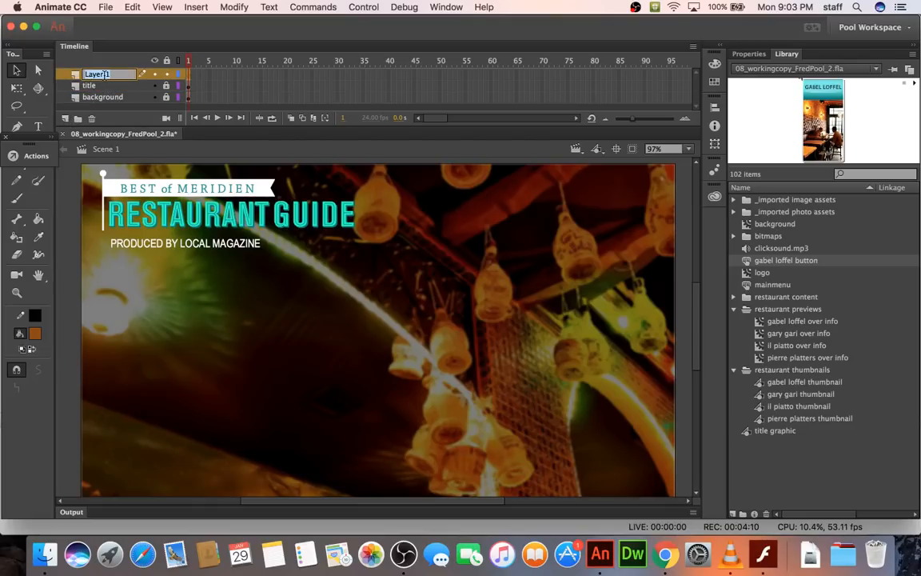
type("buttons")
key("Return")
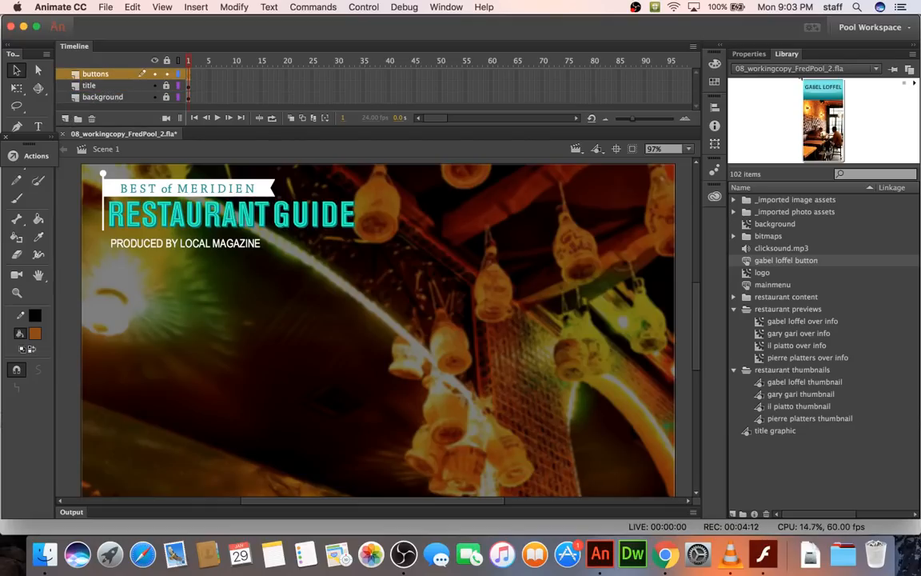
left_click_drag(791, 260, 225, 365)
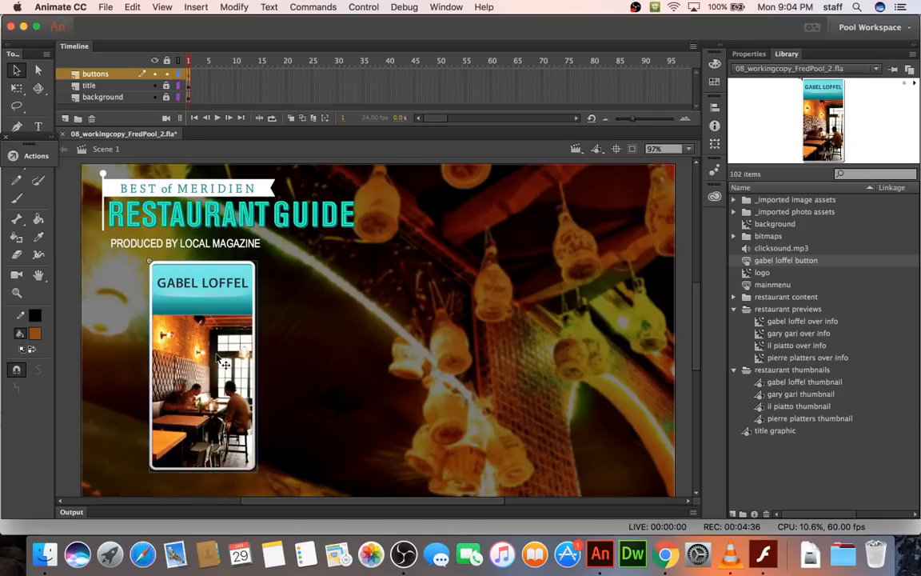
left_click_drag(192, 312, 203, 340)
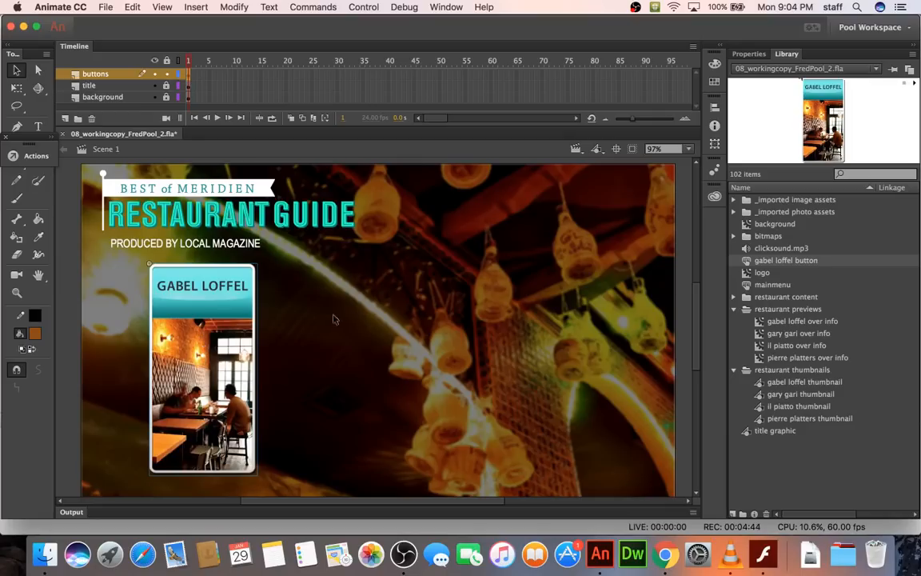
Duplicate the gabel loffel button symbol as gary gari button and place it on the stage level with and beside the first button.
right_click(764, 267)
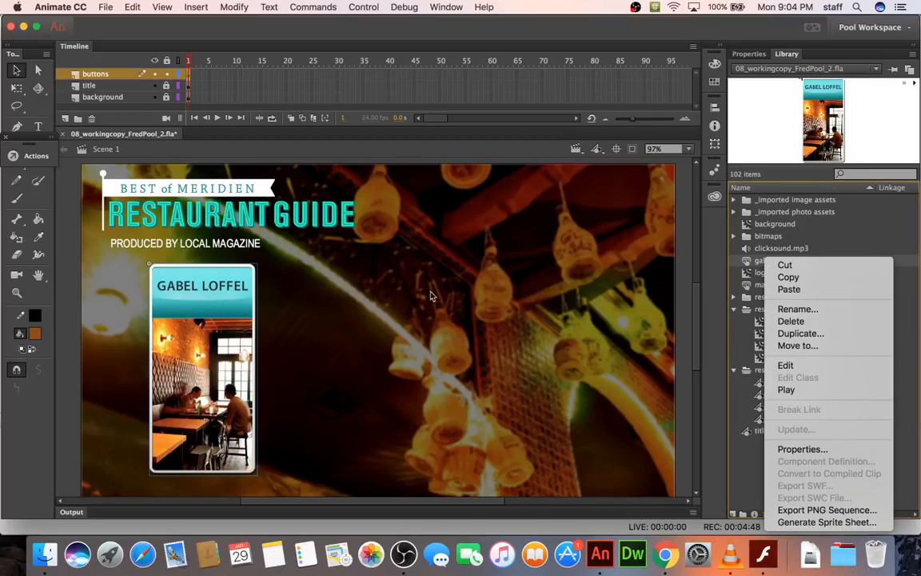
left_click(782, 334)
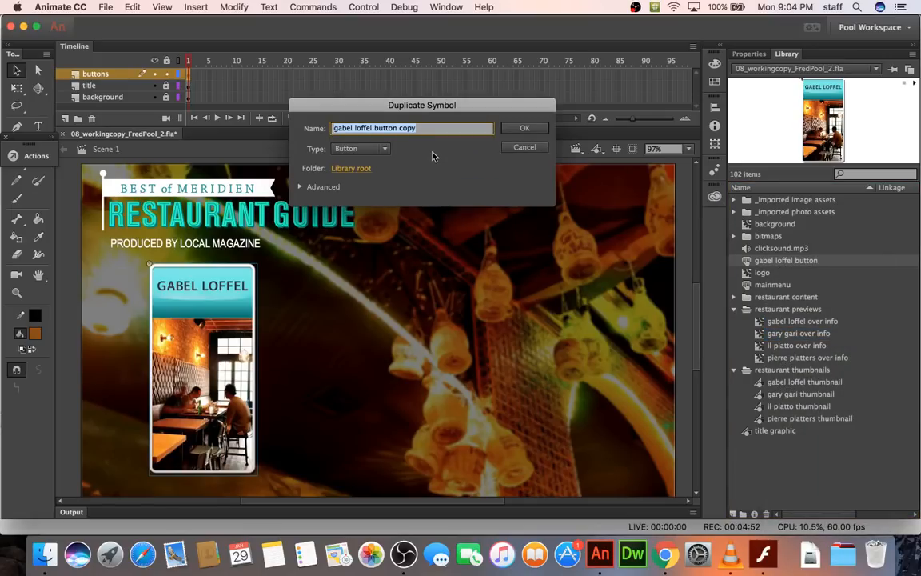
type("gar")
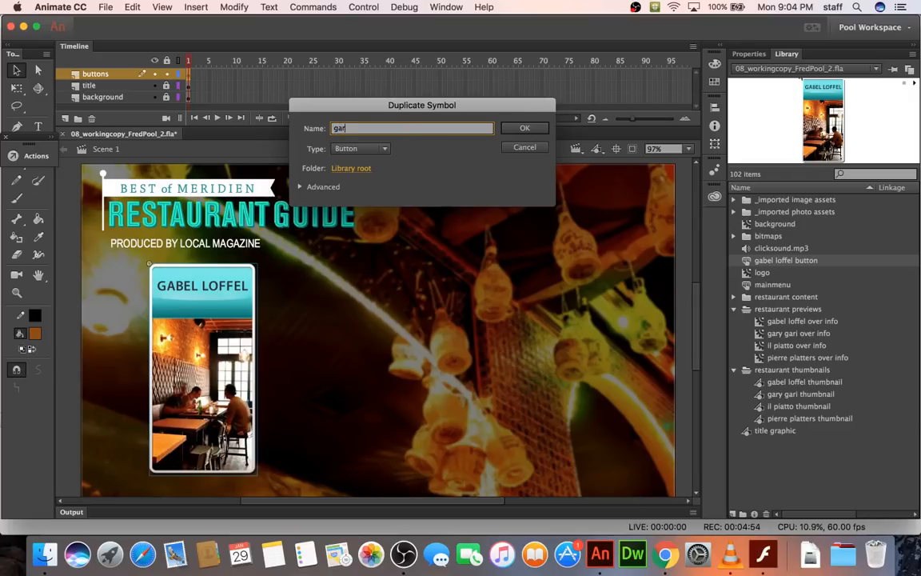
type("y gari button")
key("Return")
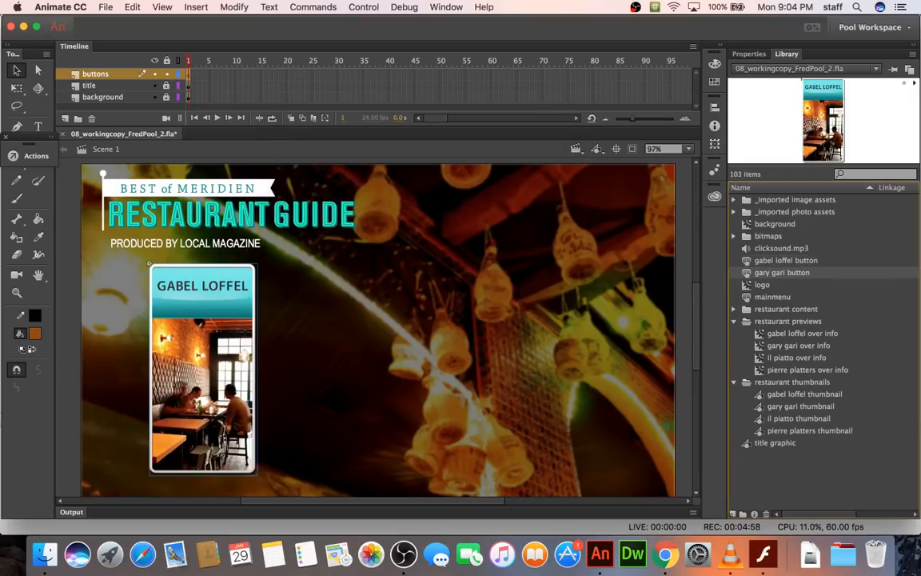
left_click_drag(771, 275, 370, 345)
left_click_drag(357, 298, 320, 320)
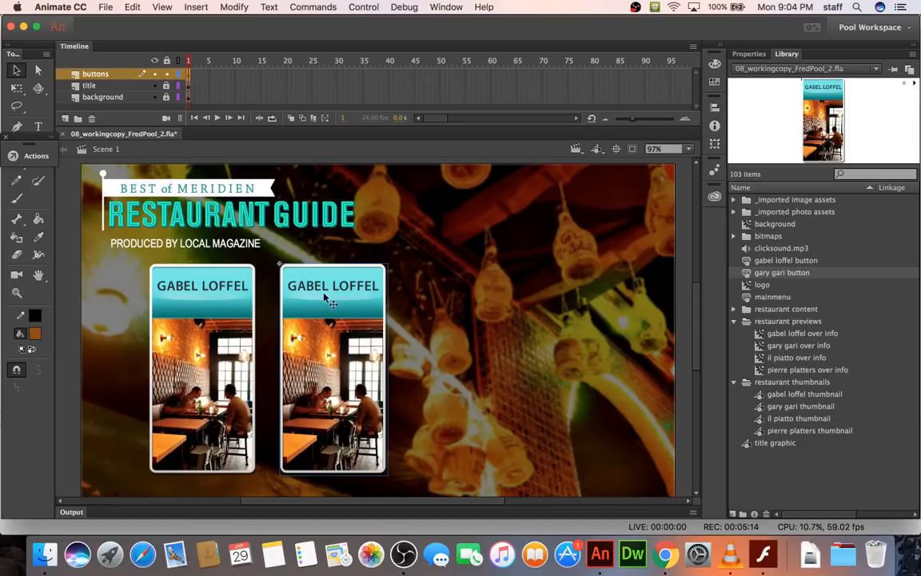
Check which library symbol each of the two buttons on the stage is an instance of.
left_click(225, 292)
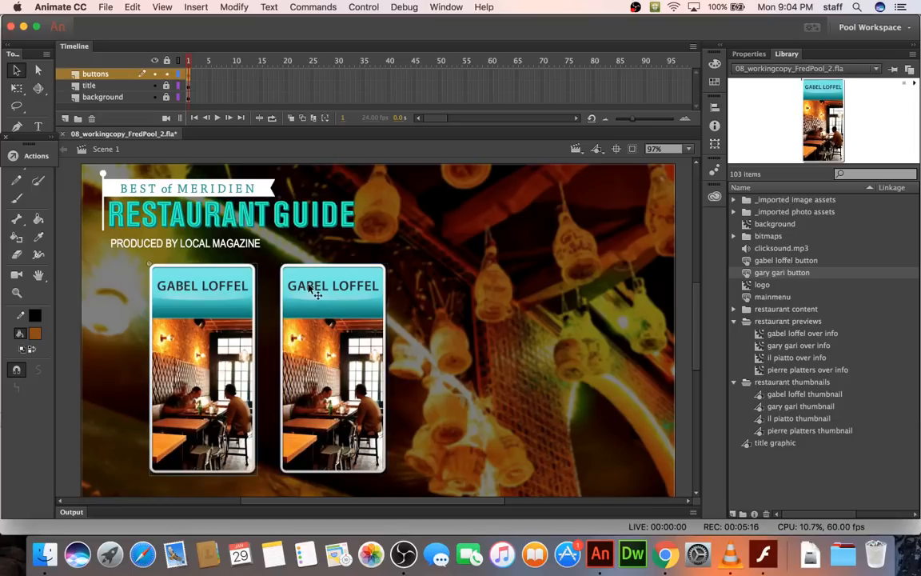
left_click(748, 53)
left_click(302, 292)
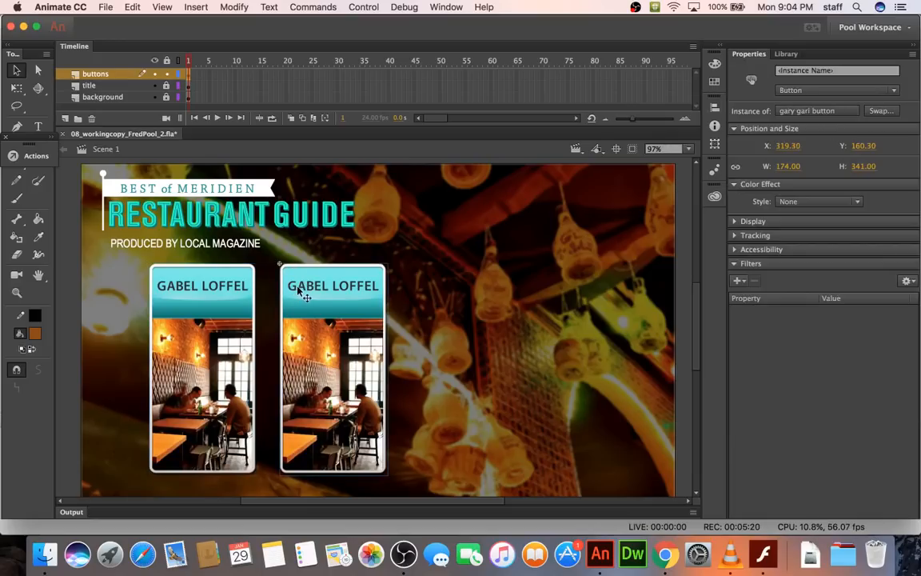
left_click(230, 293)
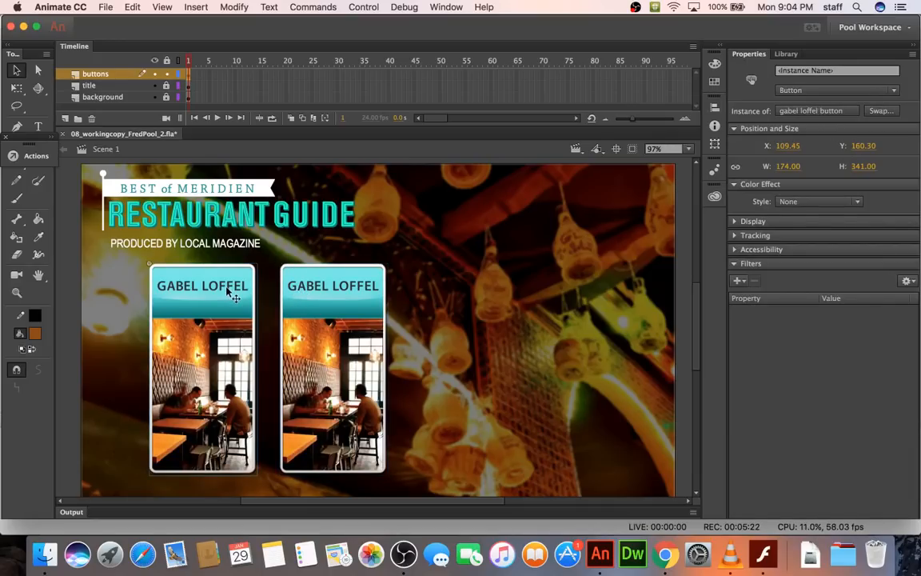
Copy the gabel loffel button instance on the stage, compare the source symbols of all three instances, and delete the copy.
left_click_drag(222, 292, 507, 260)
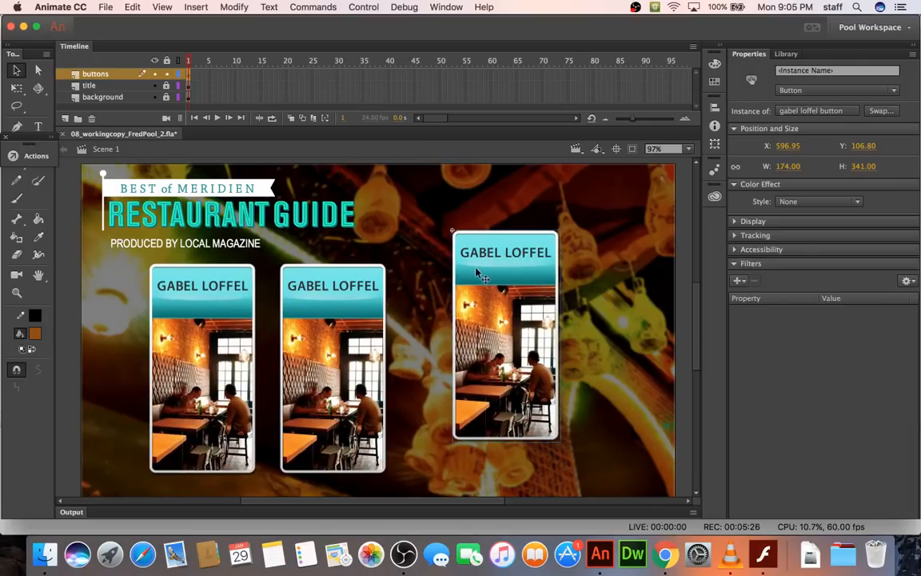
left_click(237, 286)
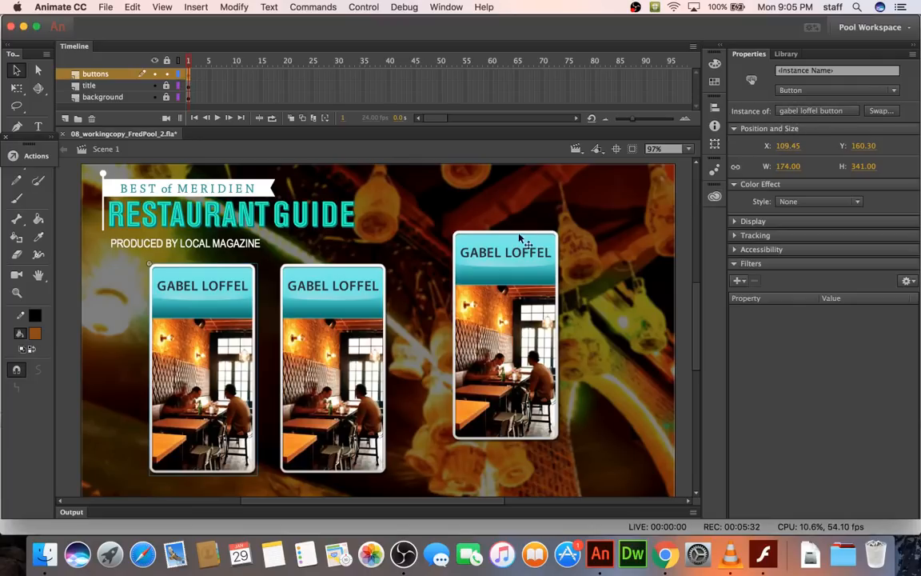
left_click(364, 283)
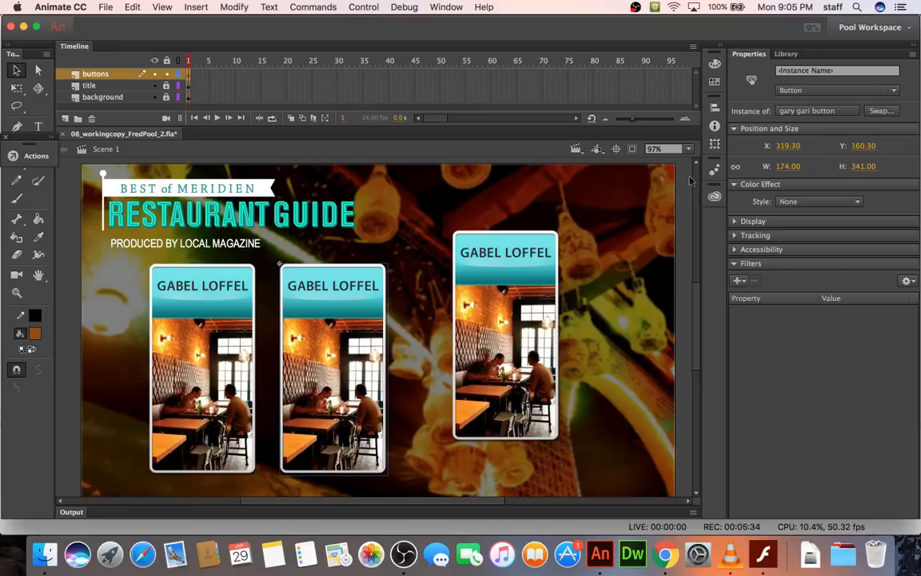
left_click(520, 266)
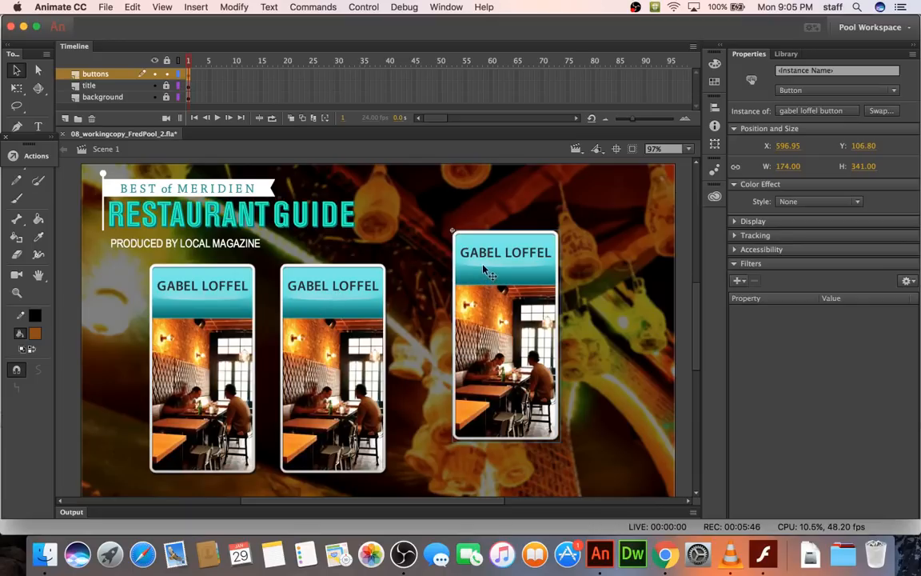
key("Delete")
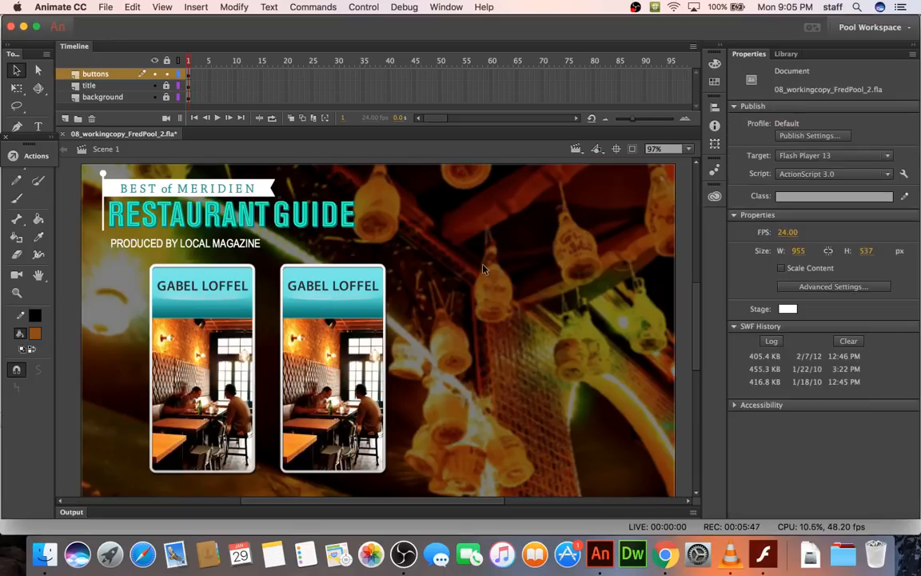
Edit the gary gari button in place and swap its Up state thumbnail for the gary gari thumbnail symbol.
double_click(327, 304)
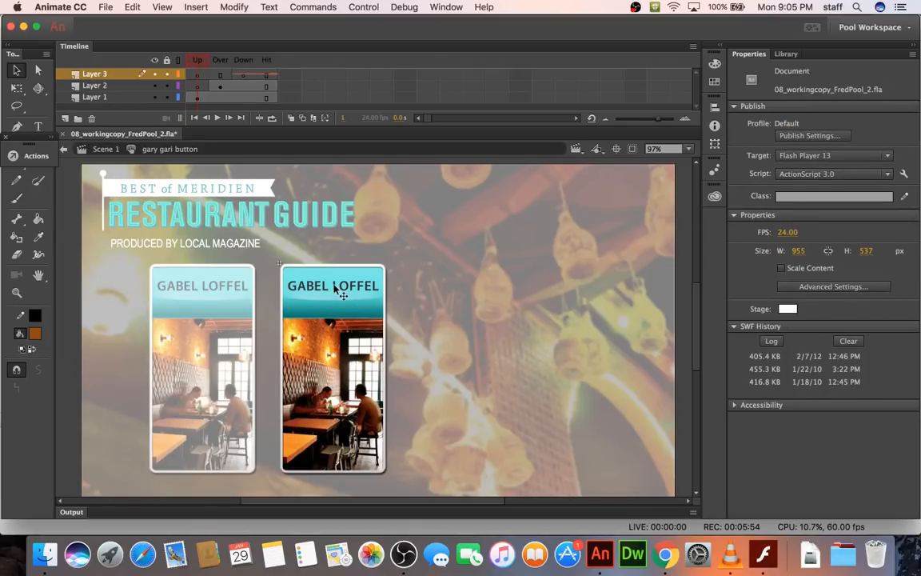
left_click(336, 289)
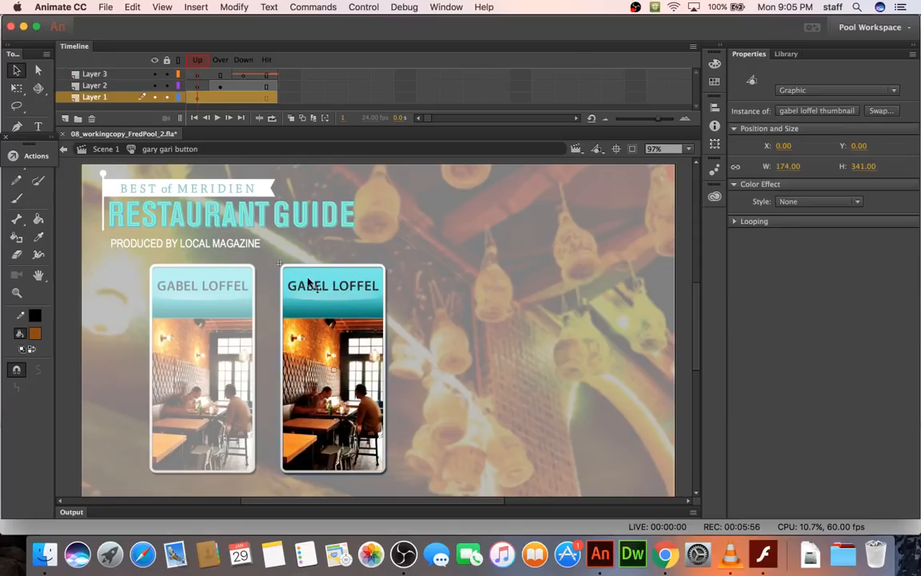
right_click(320, 296)
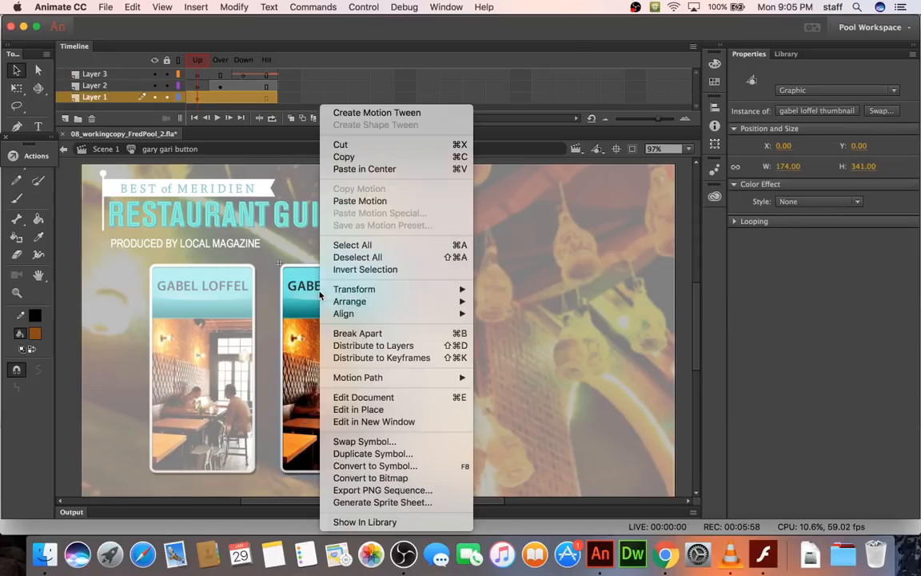
left_click(336, 441)
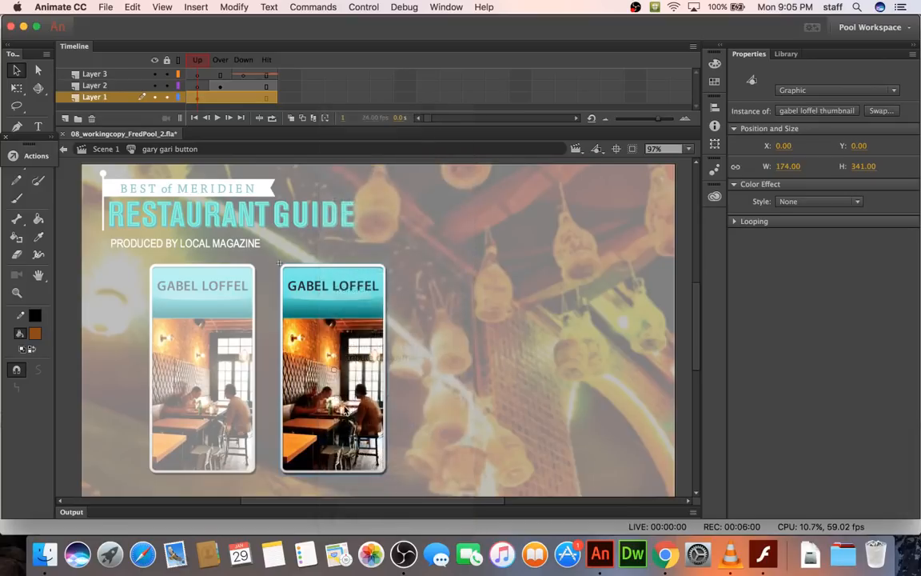
left_click(423, 333)
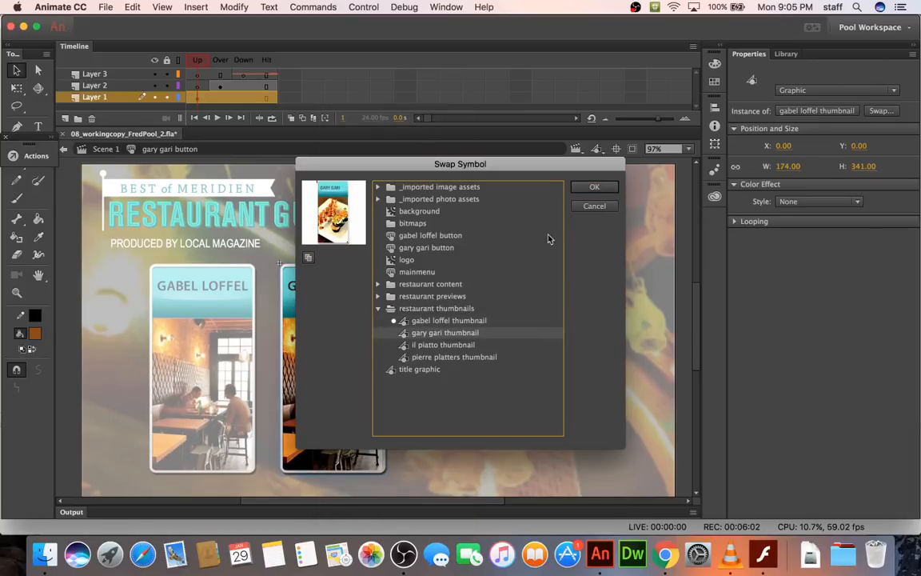
left_click(588, 189)
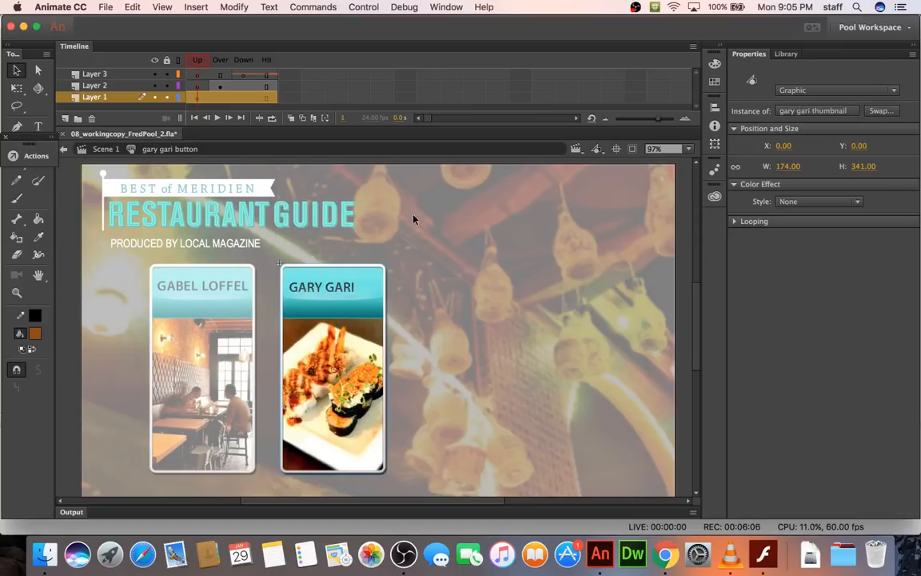
Swap the info movie clip in Layer 2's Over state for the gary gari over info symbol.
left_click(221, 85)
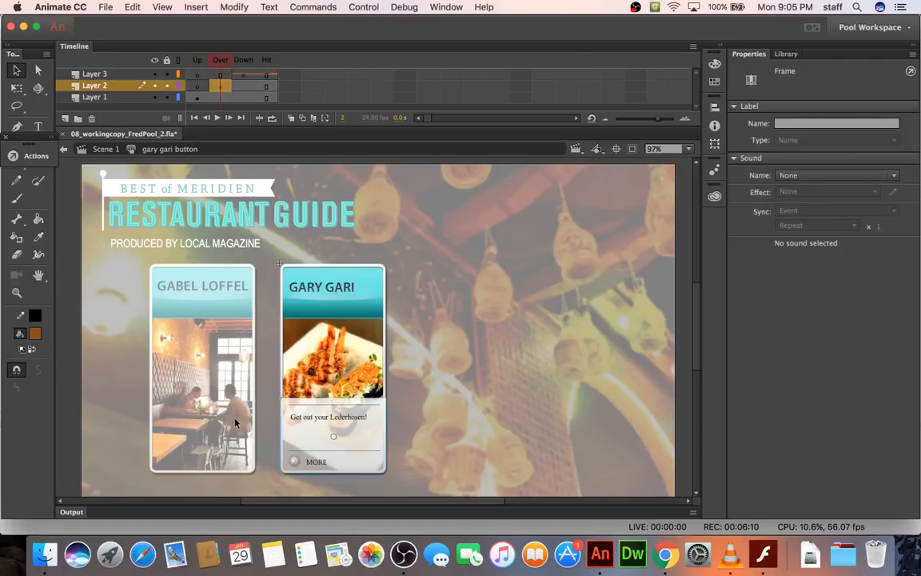
left_click(326, 426)
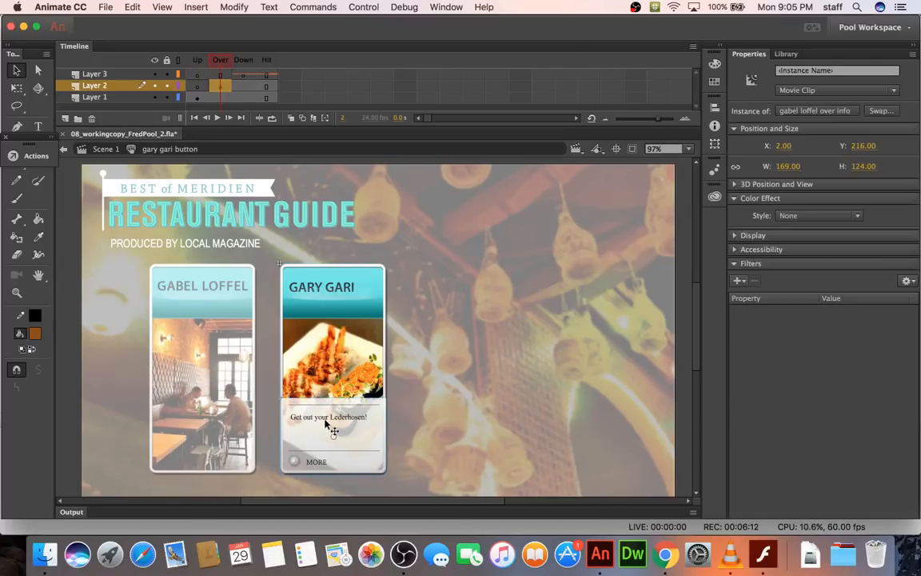
right_click(325, 424)
left_click(317, 423)
right_click(310, 421)
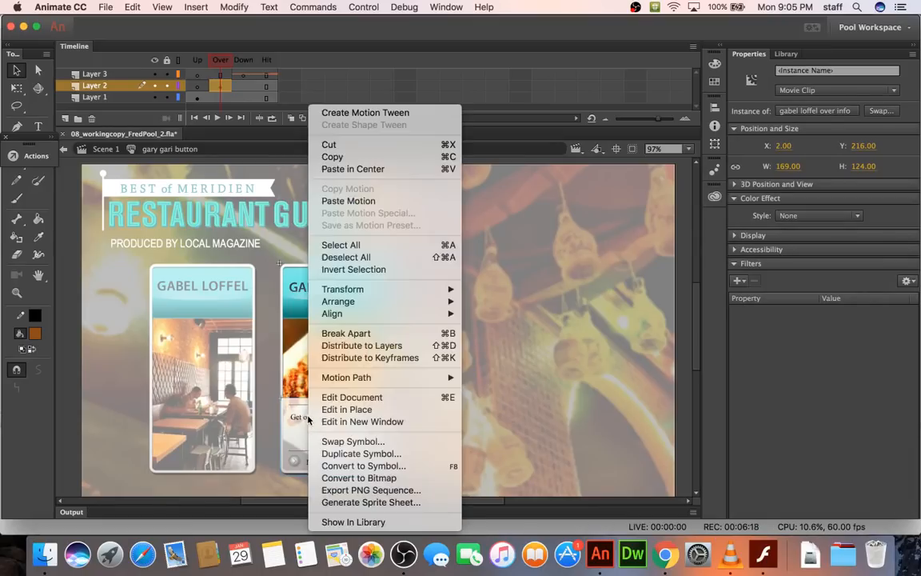
left_click(324, 441)
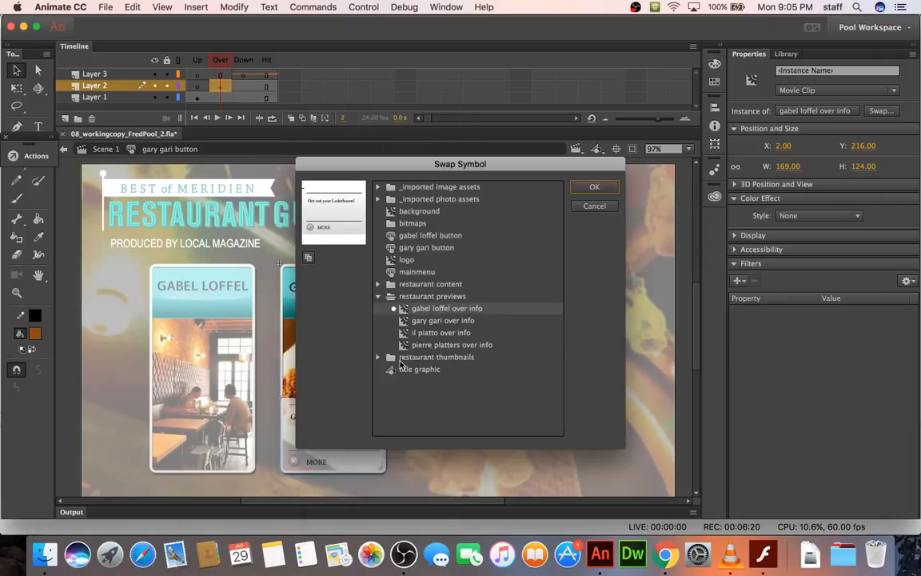
left_click(400, 320)
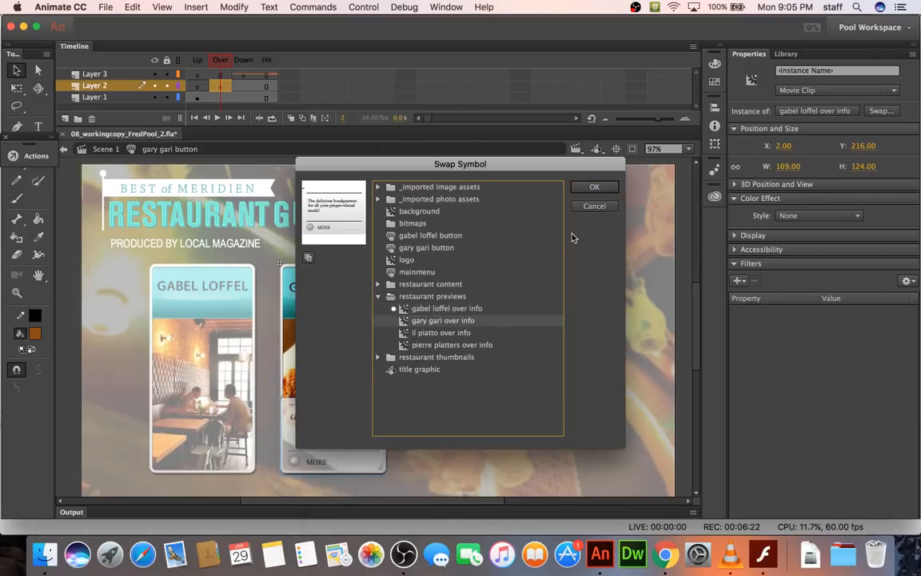
left_click(588, 190)
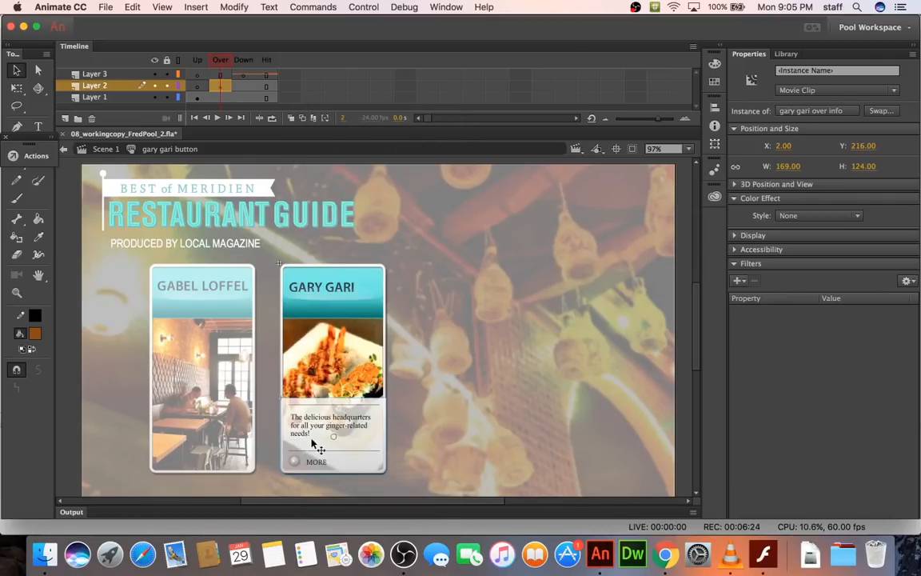
Review the gary gari button's Up and Over artwork and the click sound on Layer 3's Down keyframe.
left_click(221, 74)
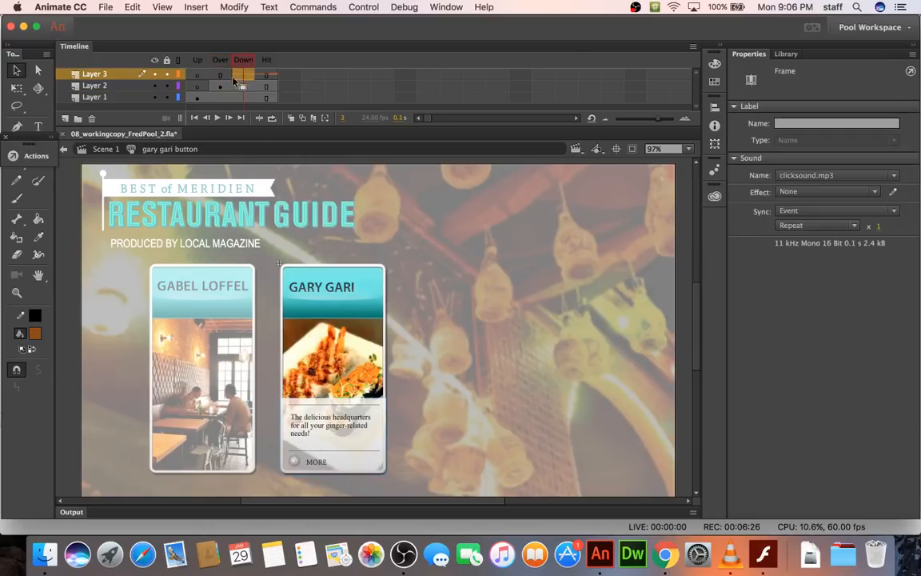
left_click(223, 85)
left_click(197, 97)
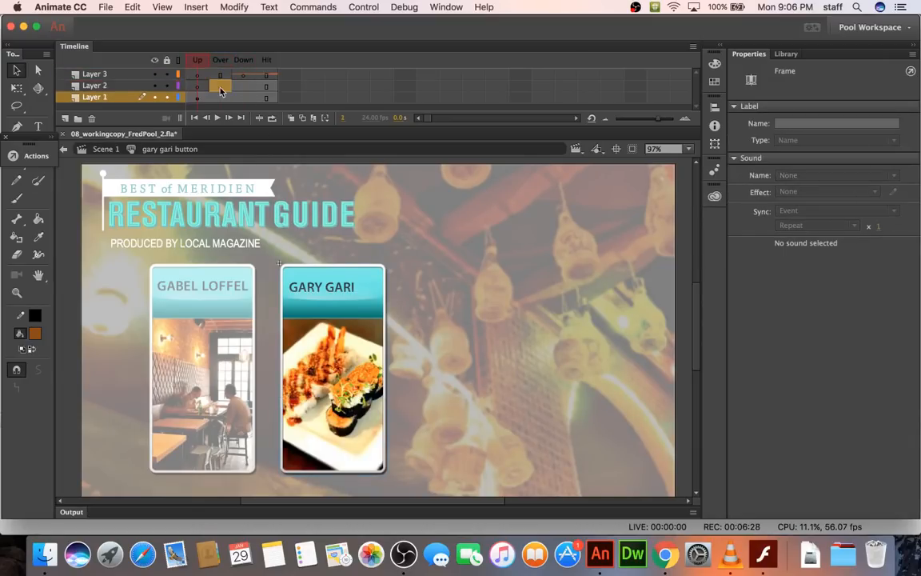
left_click(221, 85)
left_click(243, 74)
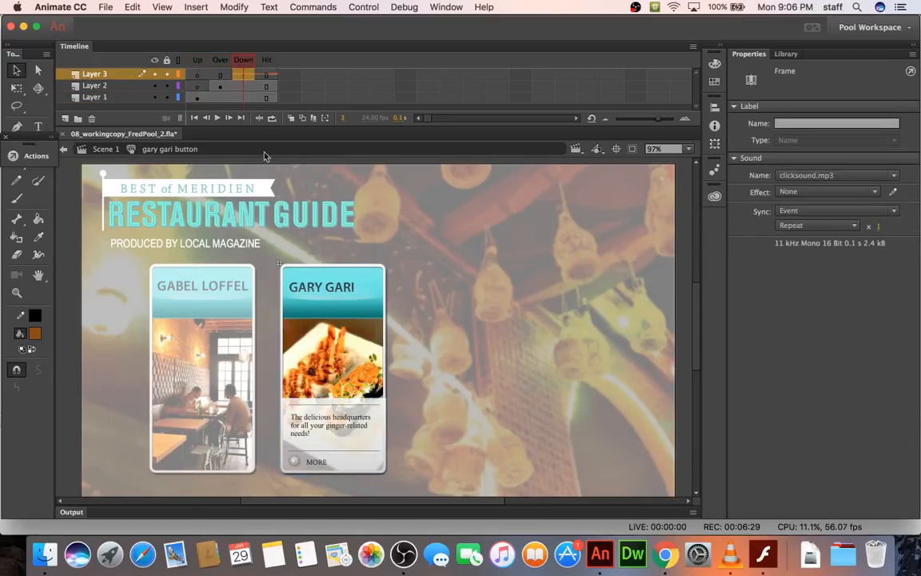
Leave the gary gari button symbol for the Scene 1 timeline and show the document's library.
double_click(381, 252)
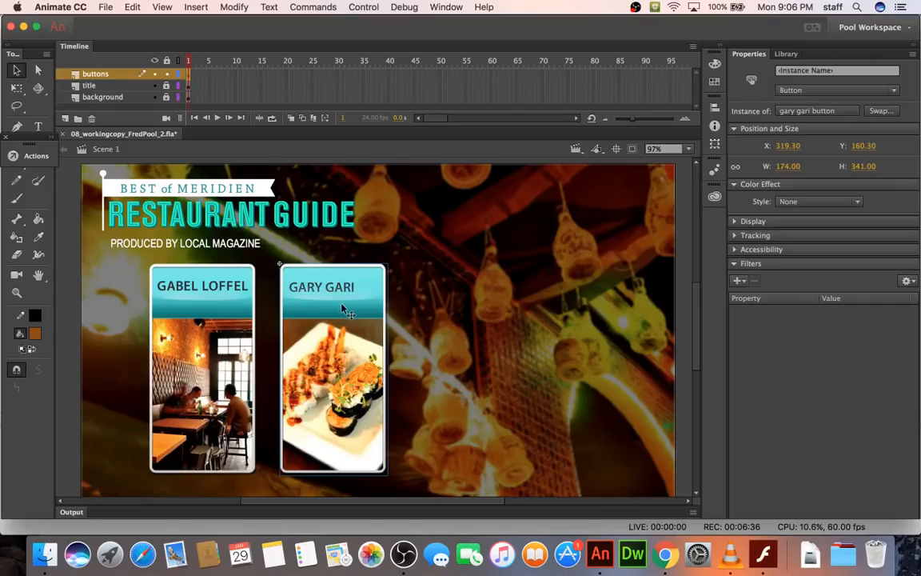
left_click(786, 53)
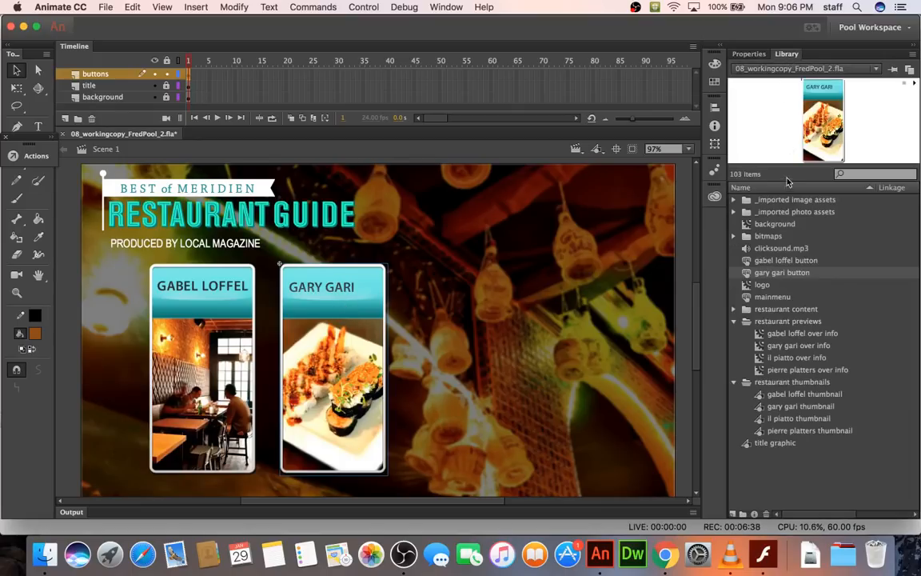
Duplicate the gary gari button symbol in the library as a button named "il piatto button".
right_click(779, 274)
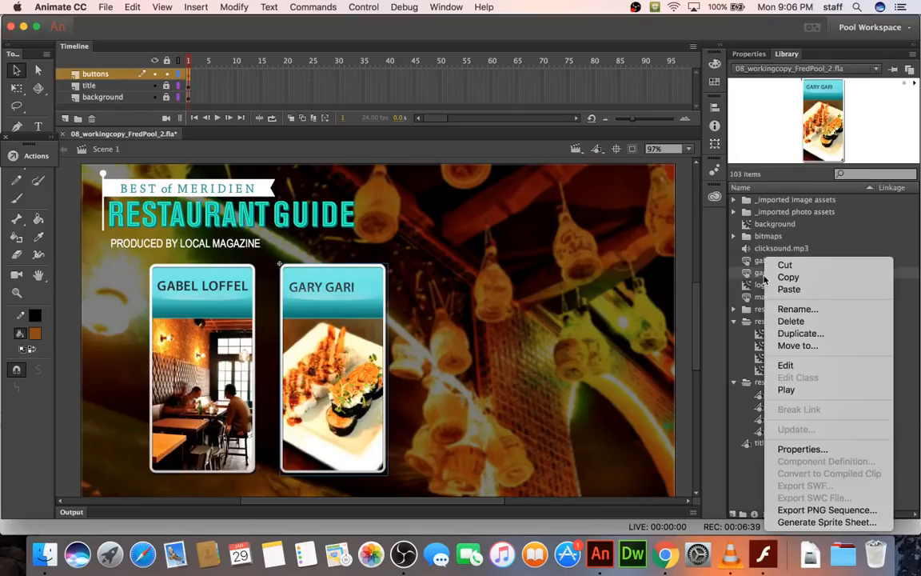
left_click(773, 327)
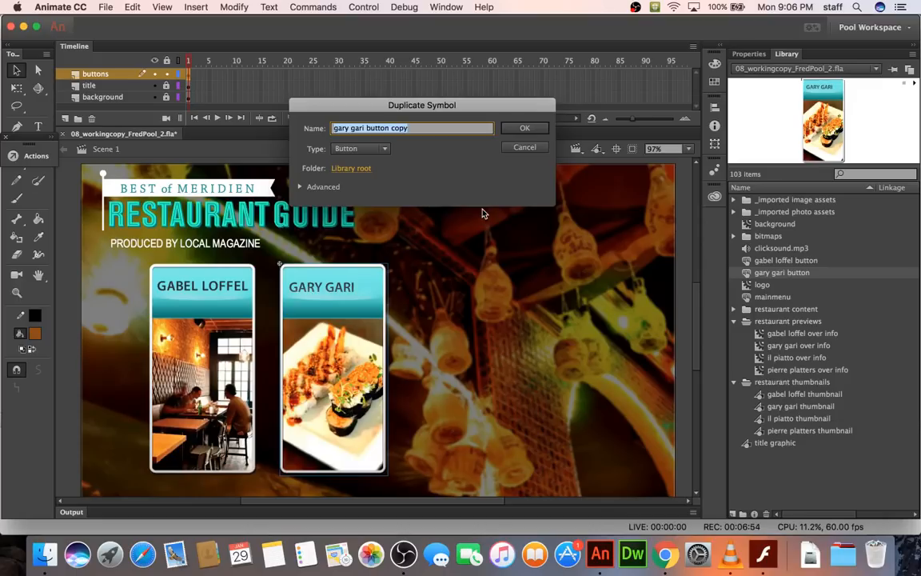
type("il piatto")
key("BackSpace")
key("BackSpace")
type("to")
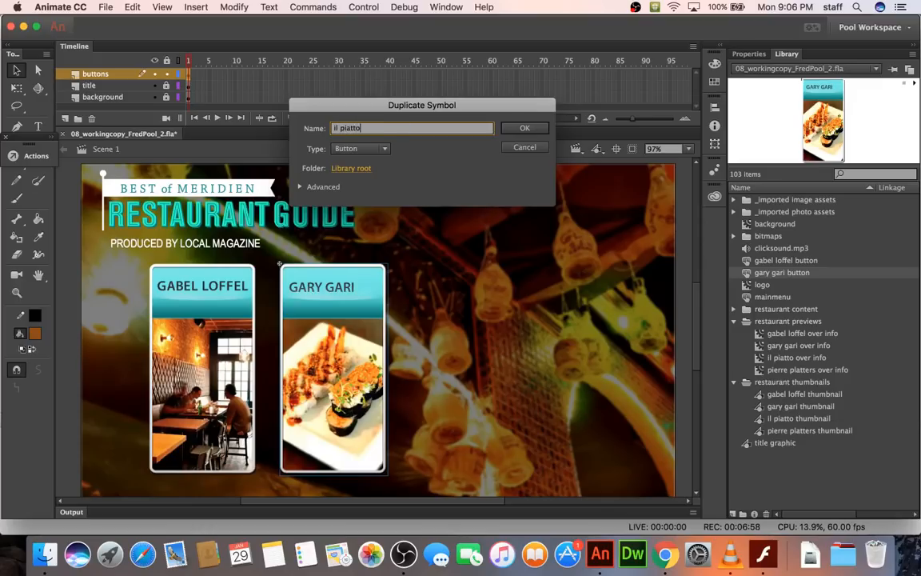
type(" button")
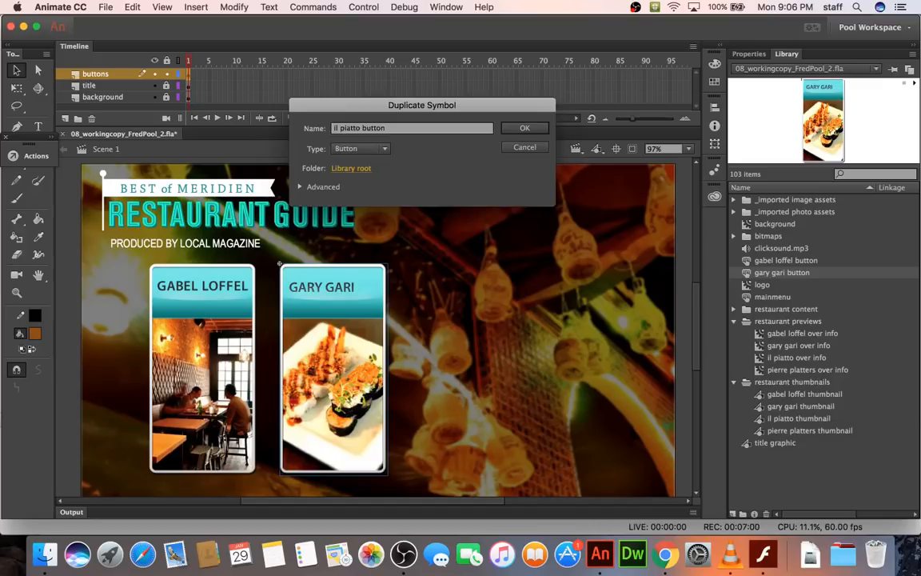
key("Return")
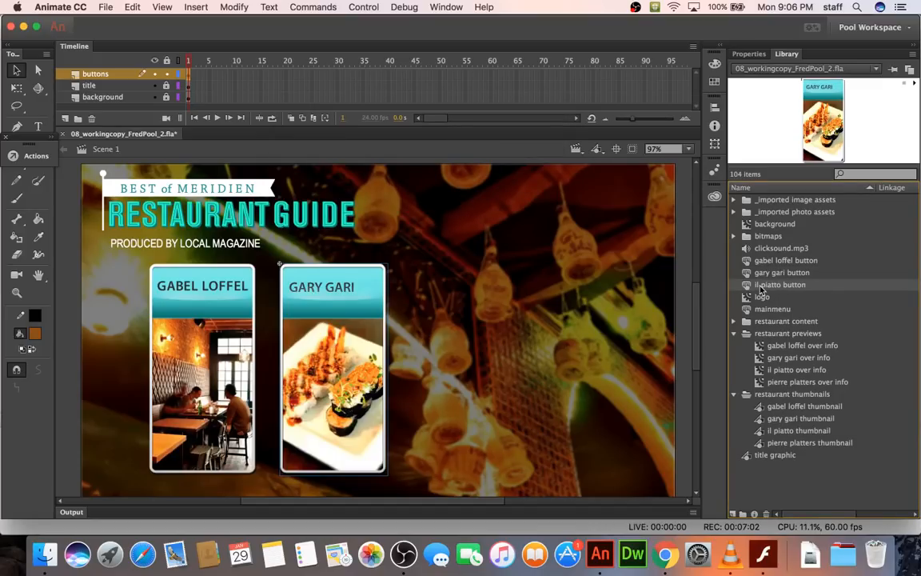
Place the il piatto button on stage beside the gary gari button and swap its Up state thumbnail for the il piatto thumbnail symbol.
left_click_drag(749, 288, 463, 365)
double_click(462, 314)
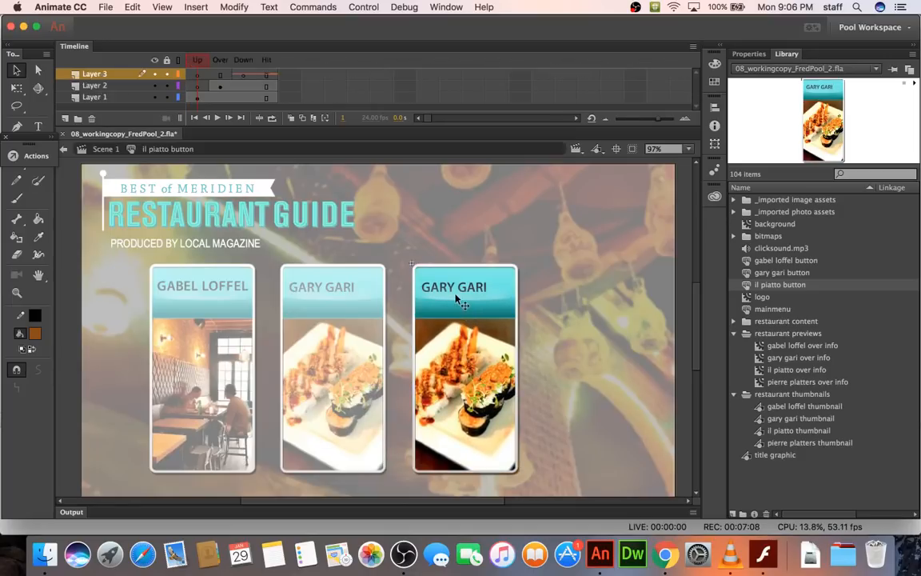
left_click(458, 298)
right_click(458, 298)
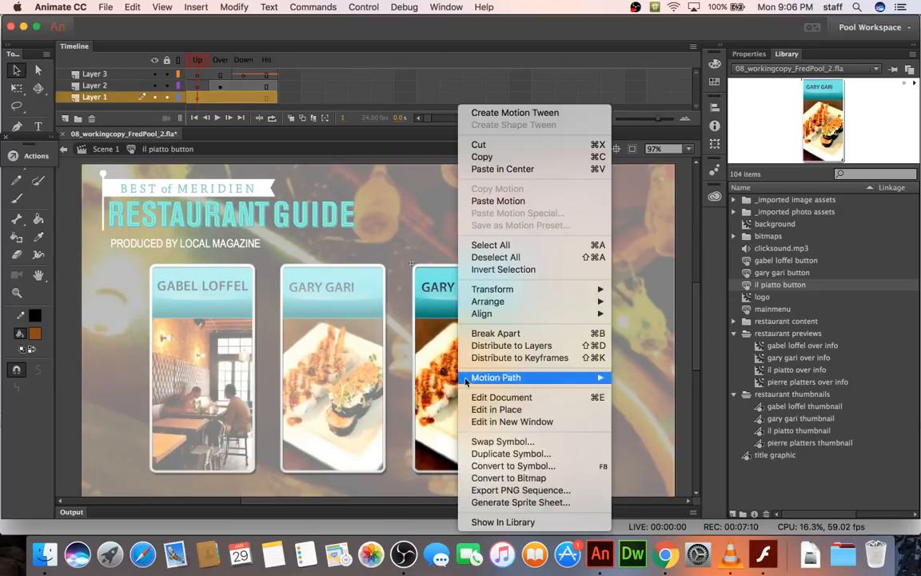
left_click(476, 442)
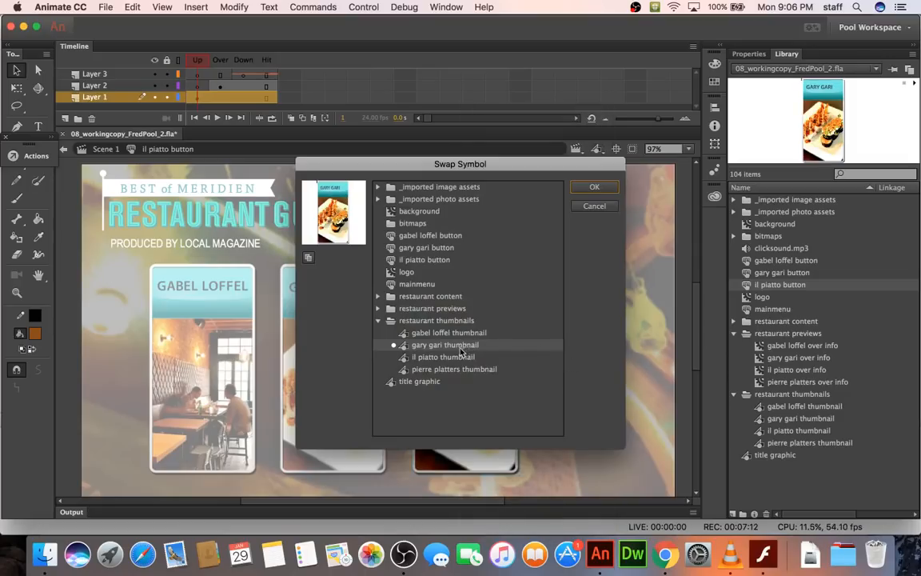
left_click(447, 357)
left_click(594, 187)
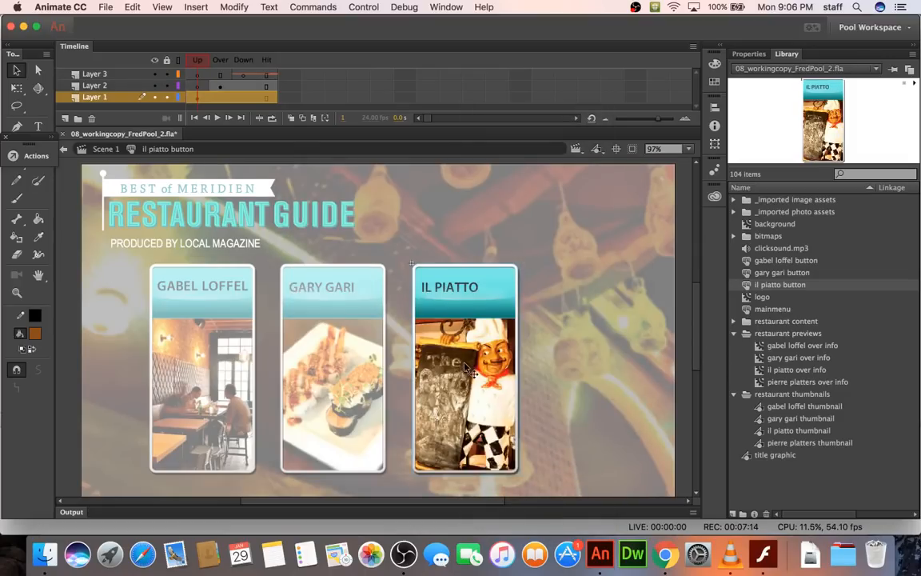
Swap the info clip in Layer 2's Over state for the il piatto over info symbol and return to Scene 1.
left_click(220, 86)
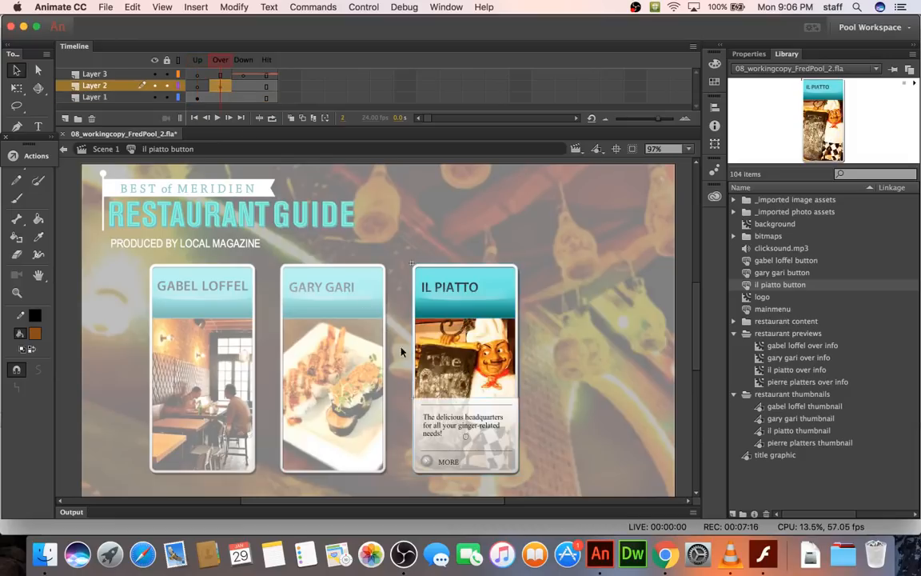
right_click(455, 415)
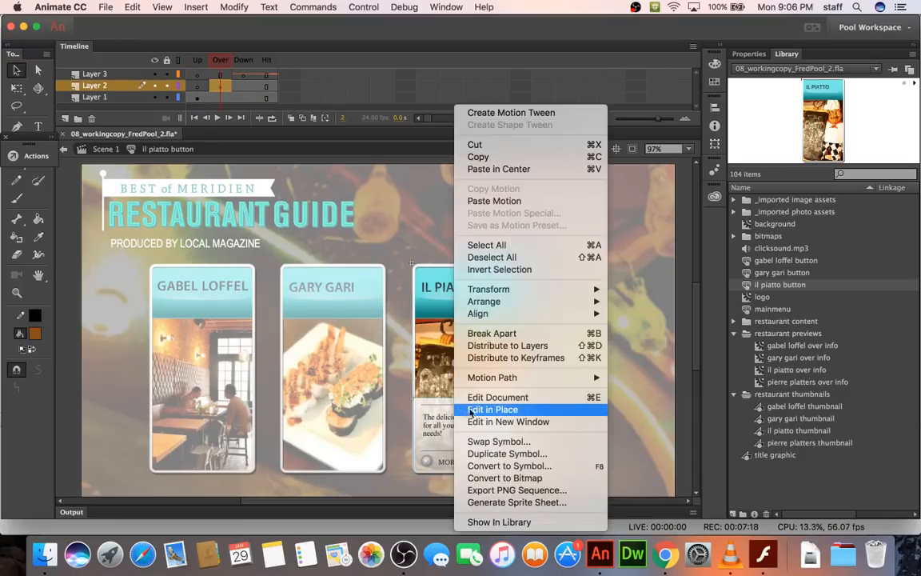
left_click(497, 441)
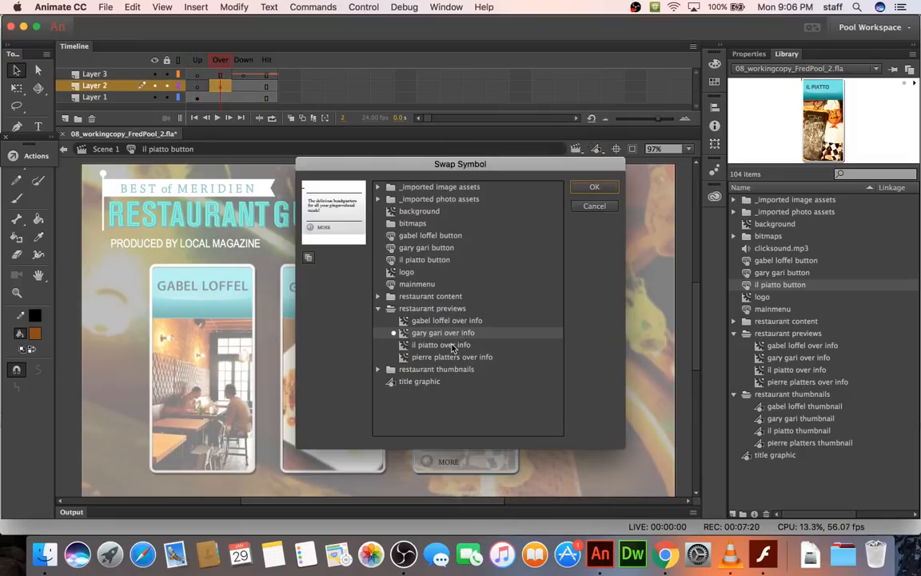
left_click(423, 345)
left_click(592, 189)
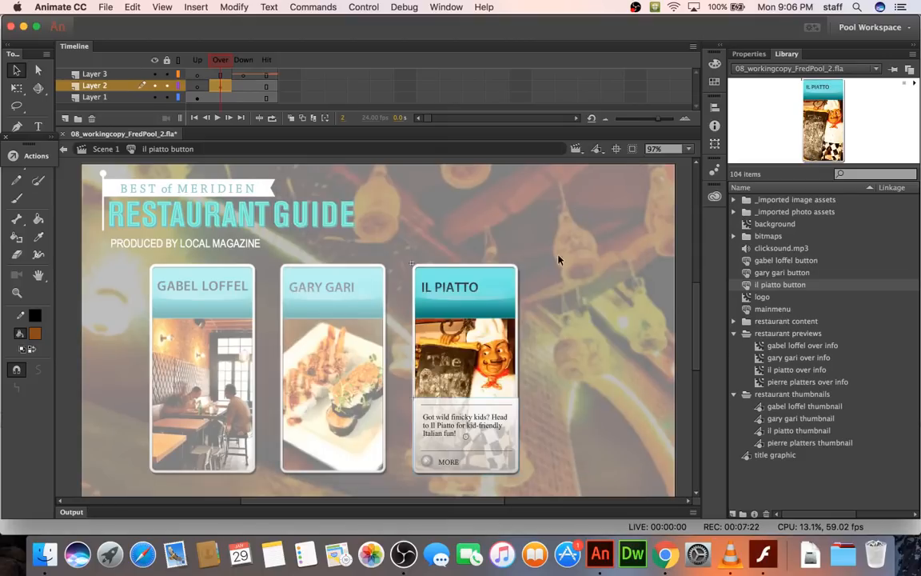
double_click(539, 314)
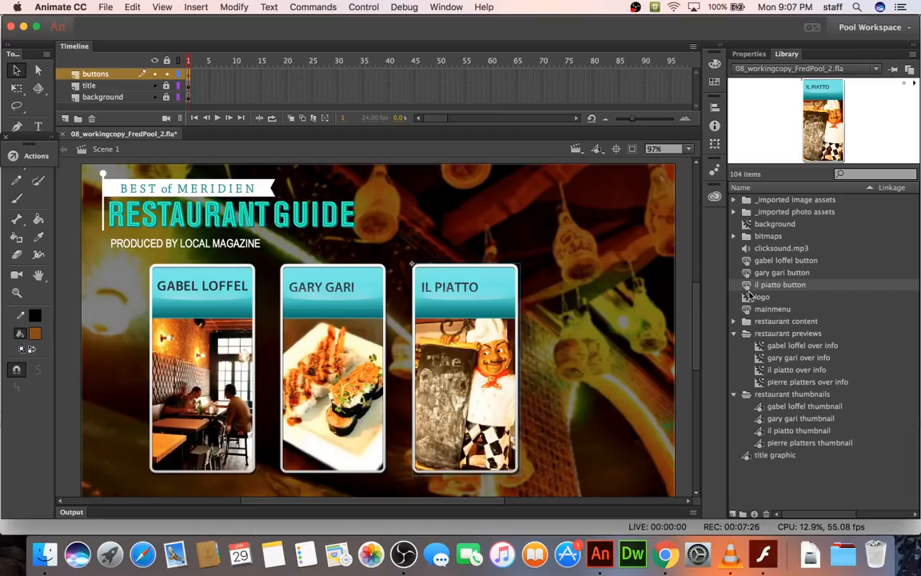
Duplicate the il piatto button symbol in the library as a button named "pierre platters button".
right_click(756, 260)
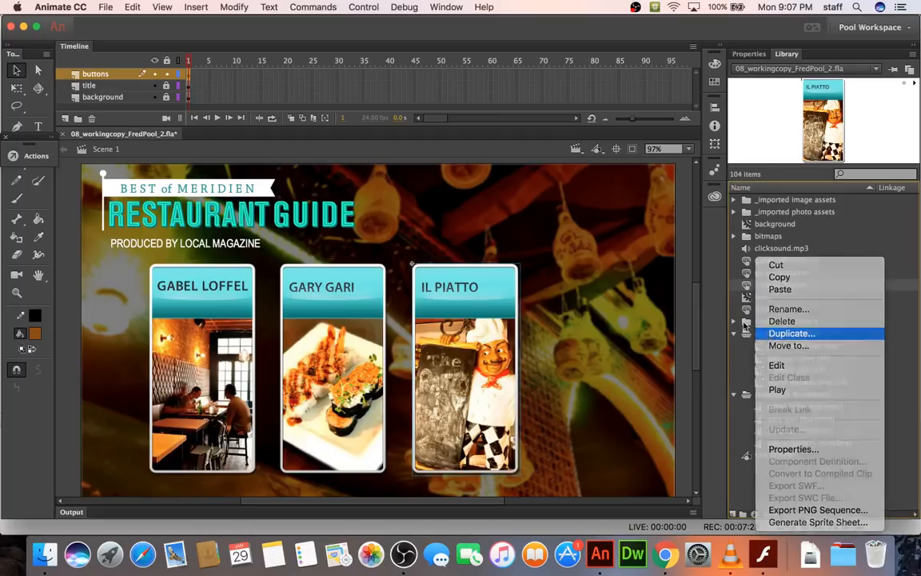
left_click(780, 333)
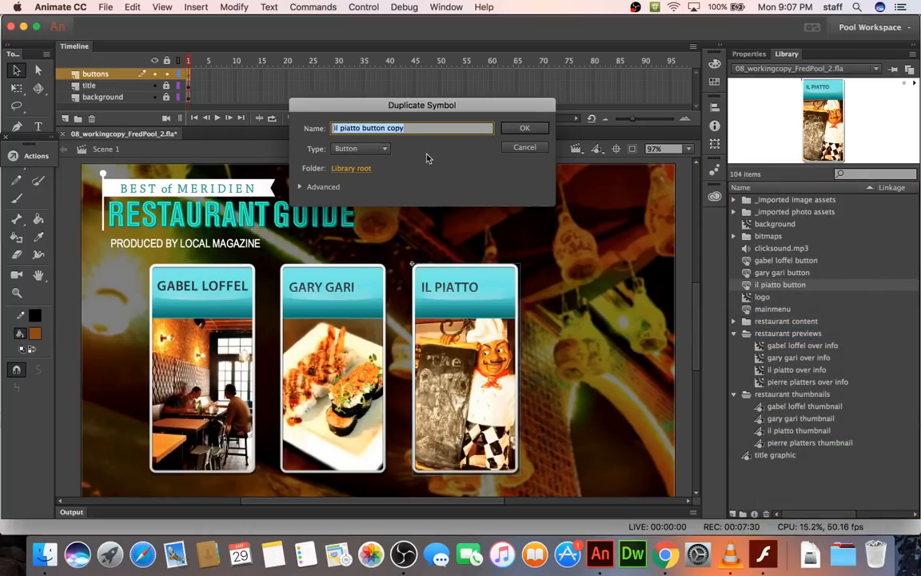
type("pierre")
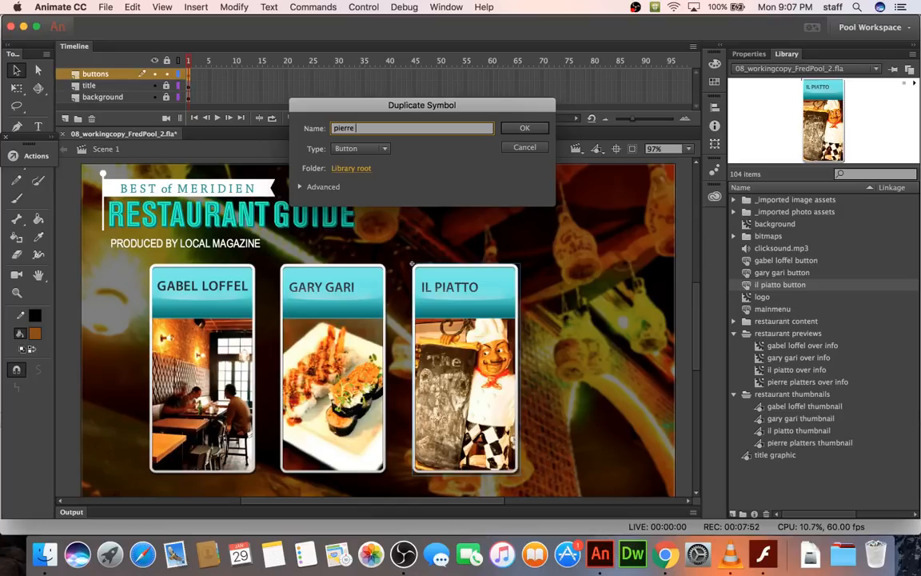
type("latters button")
key("Return")
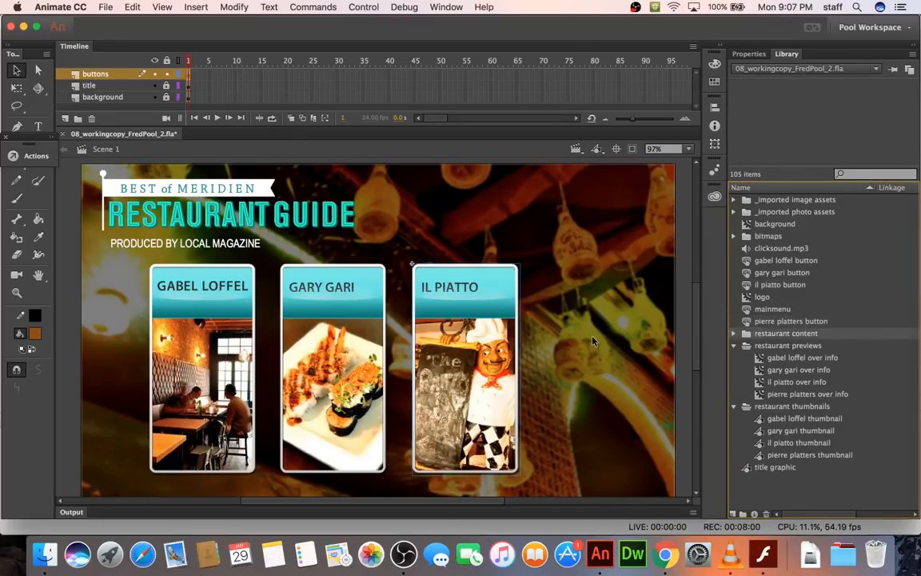
Place the pierre platters button beside the il piatto button and swap its Up state thumbnail for the pierre platters thumbnail symbol.
left_click_drag(749, 323, 581, 356)
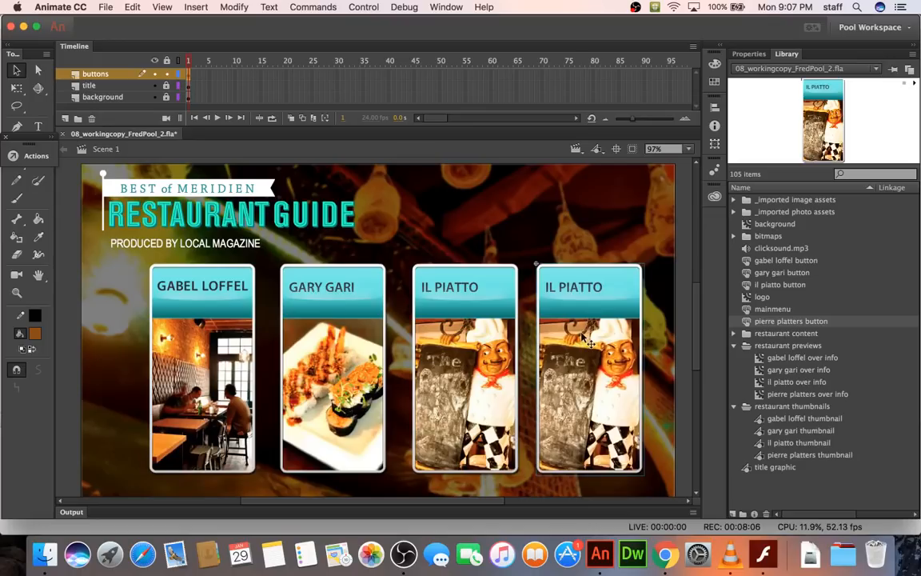
double_click(577, 312)
right_click(578, 323)
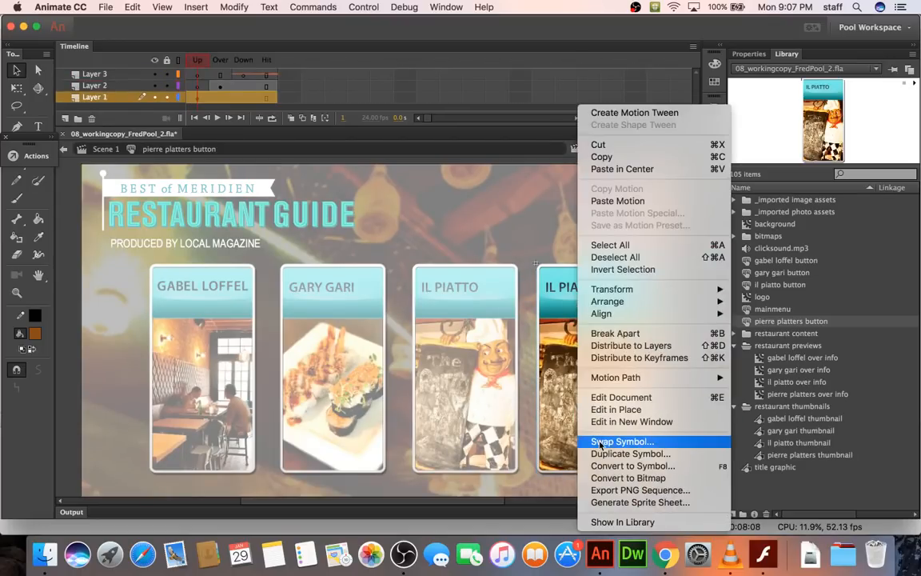
left_click(620, 440)
left_click(486, 382)
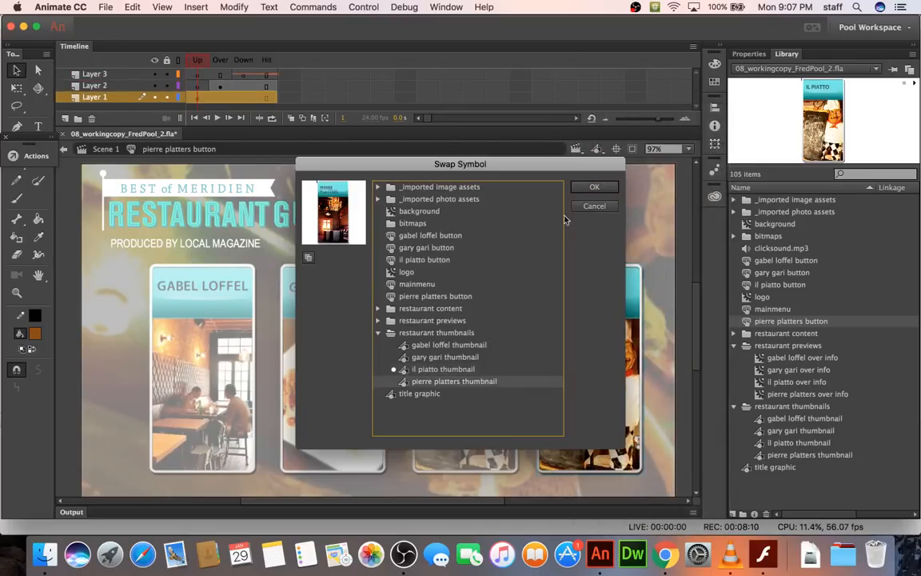
left_click(594, 186)
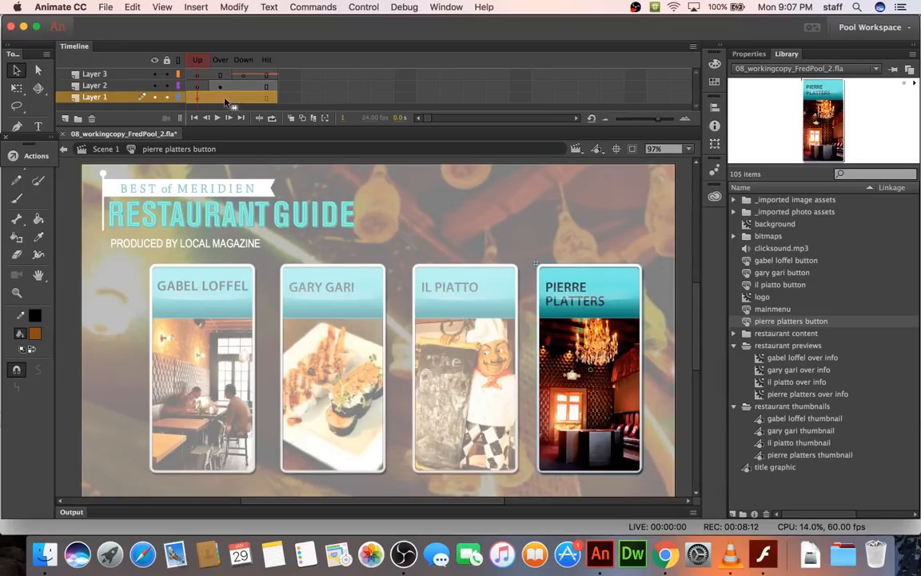
Swap the info clip in Layer 2's Over state for the pierre platters over info symbol and return to Scene 1.
left_click(221, 86)
right_click(574, 421)
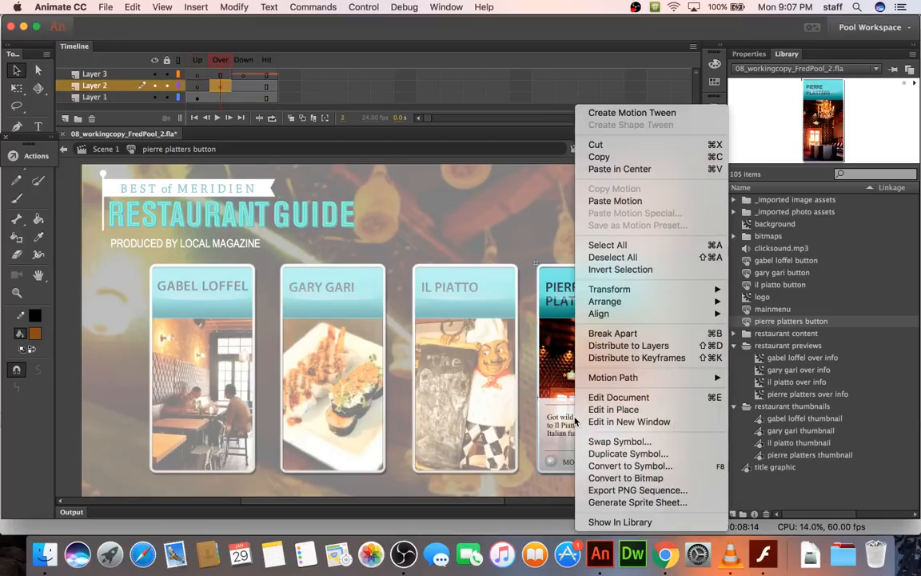
left_click(608, 441)
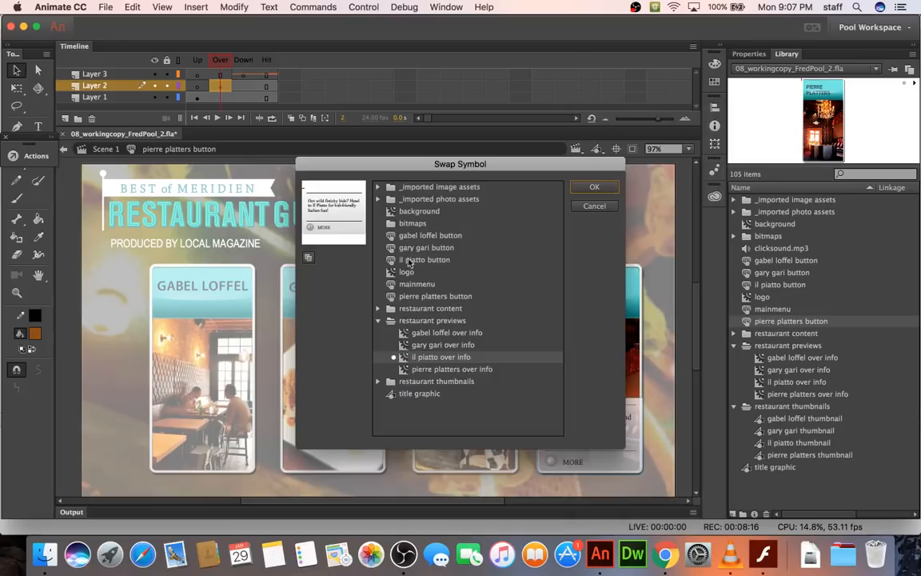
left_click(424, 368)
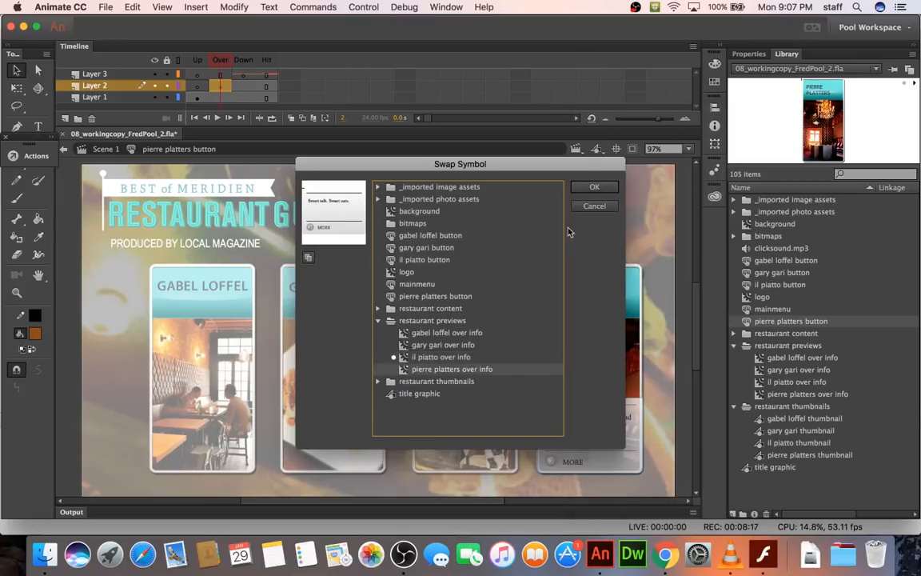
left_click(593, 187)
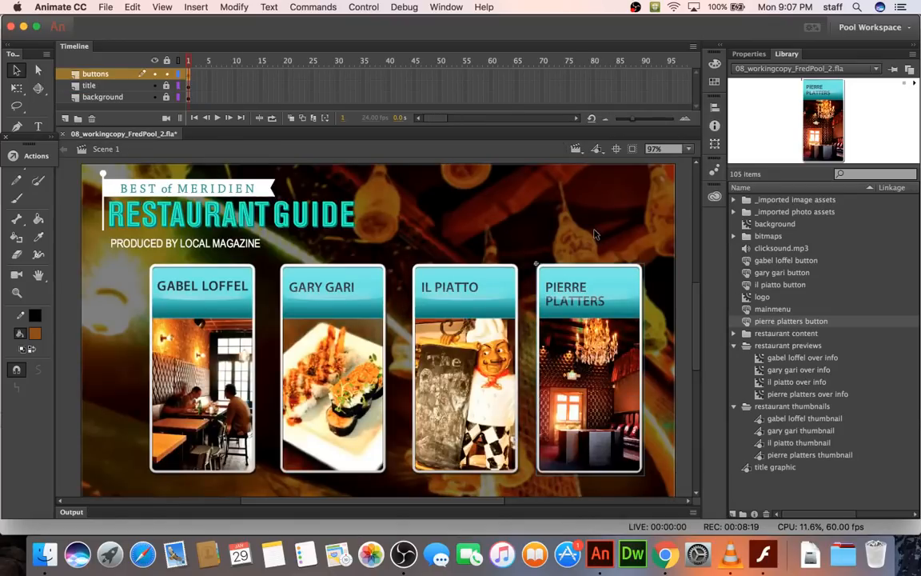
double_click(594, 234)
Select all four restaurant buttons on stage, space them evenly horizontally with Align, and deselect them.
left_click_drag(530, 227, 221, 298)
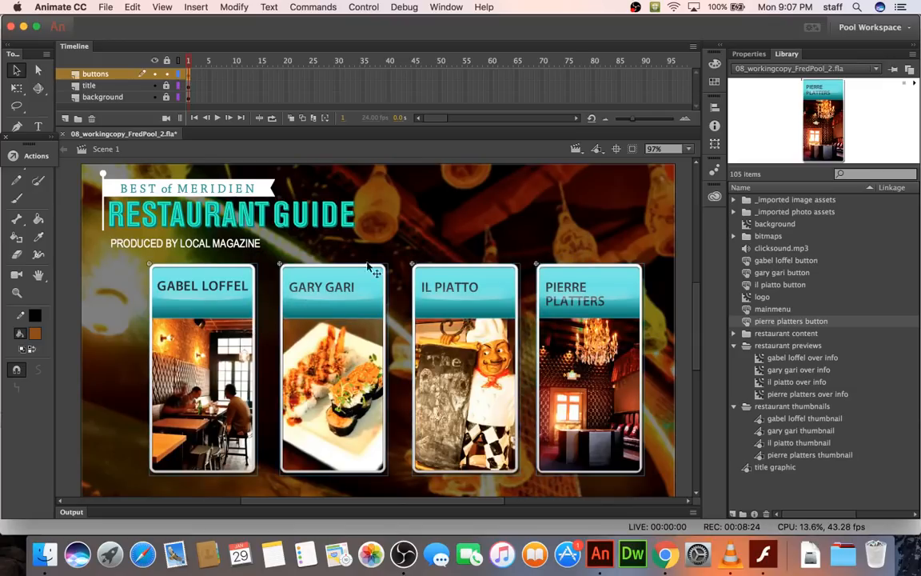
key("super+k")
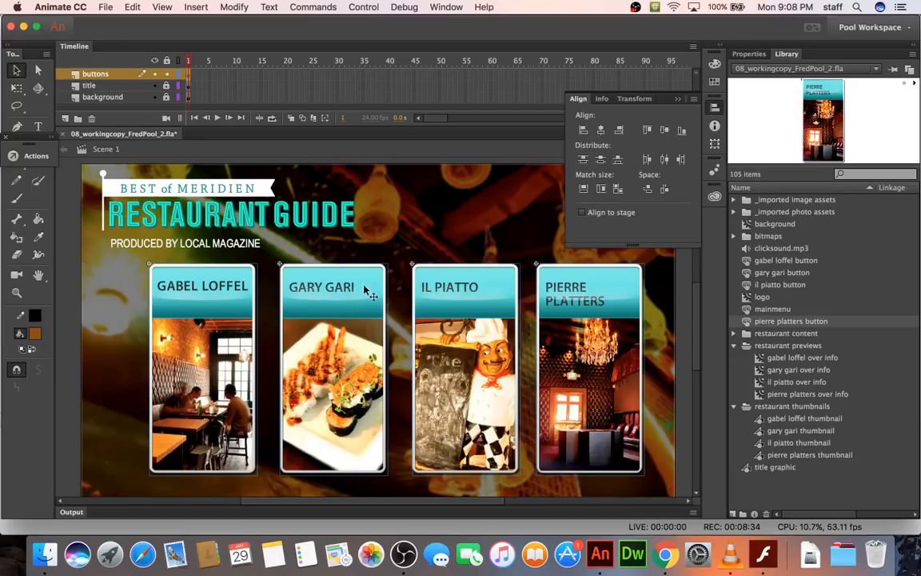
scroll(464, 218, "up", 1)
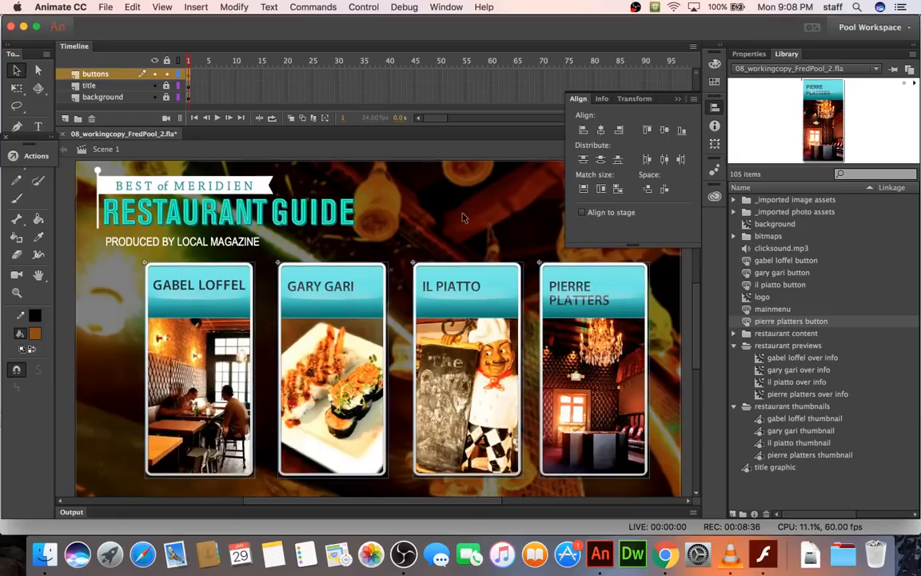
scroll(462, 218, "down", 1)
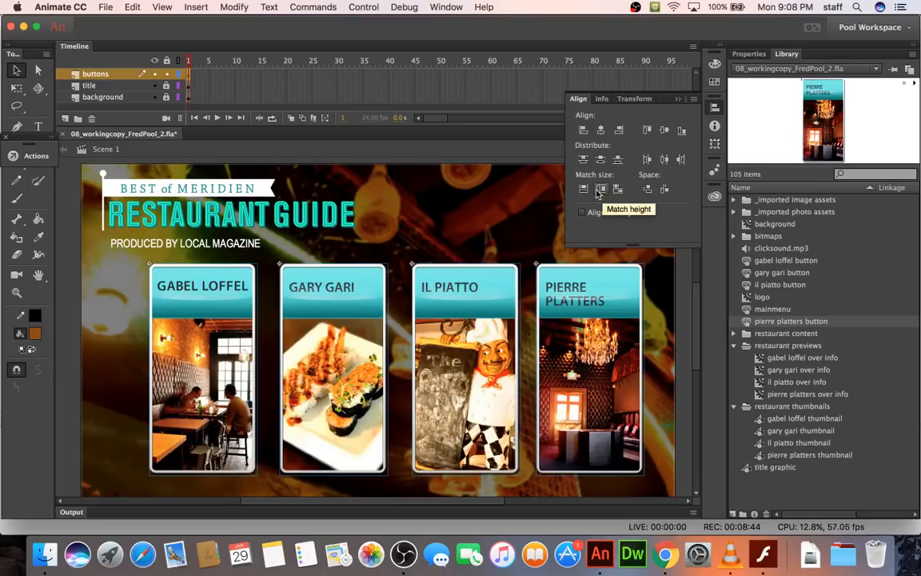
left_click(664, 190)
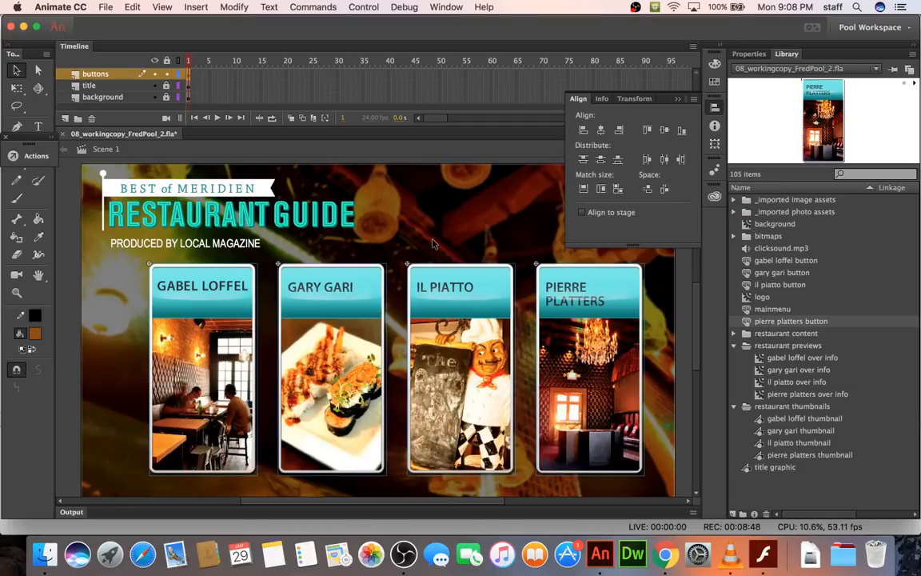
left_click(432, 243)
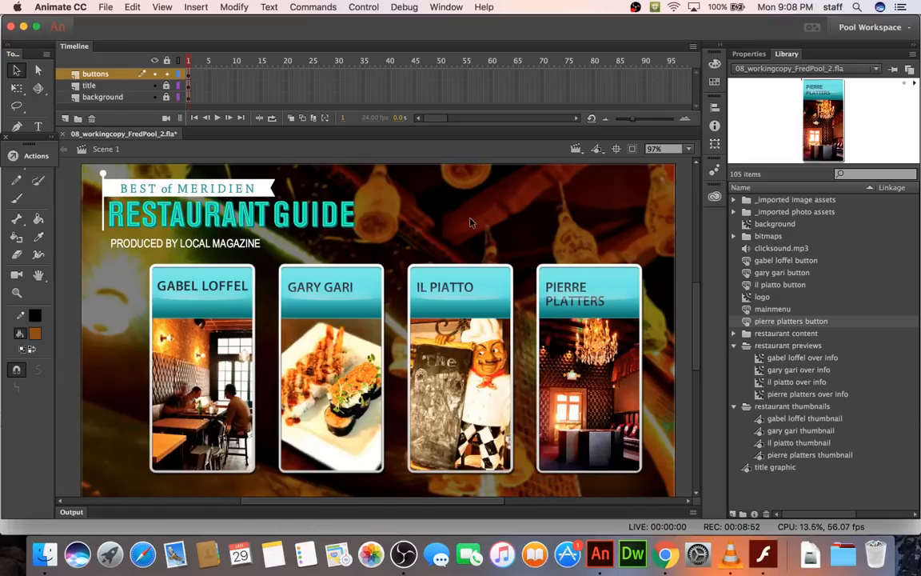
Test the movie and check the restaurant buttons' Over states and click sound, adjusting the system volume.
key("super+Return")
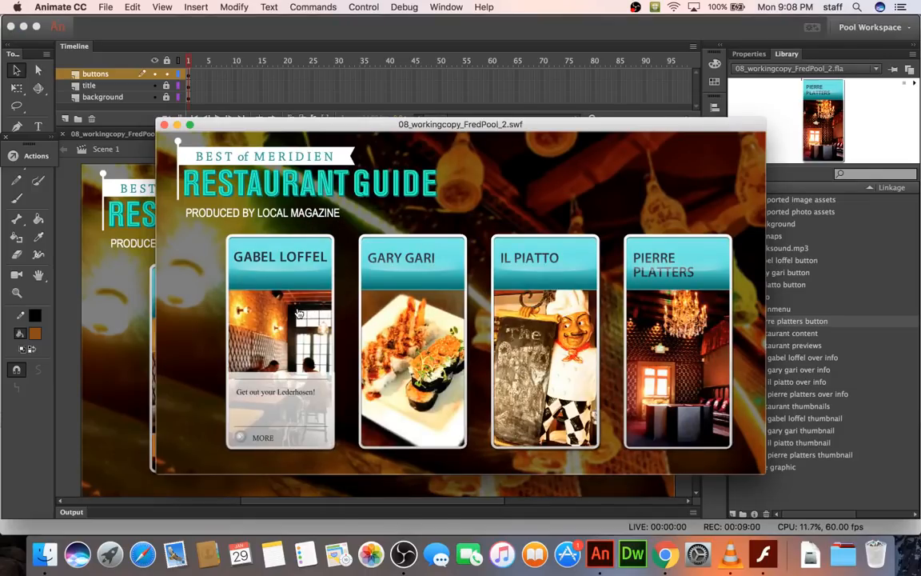
key("XF86AudioRaiseVolume")
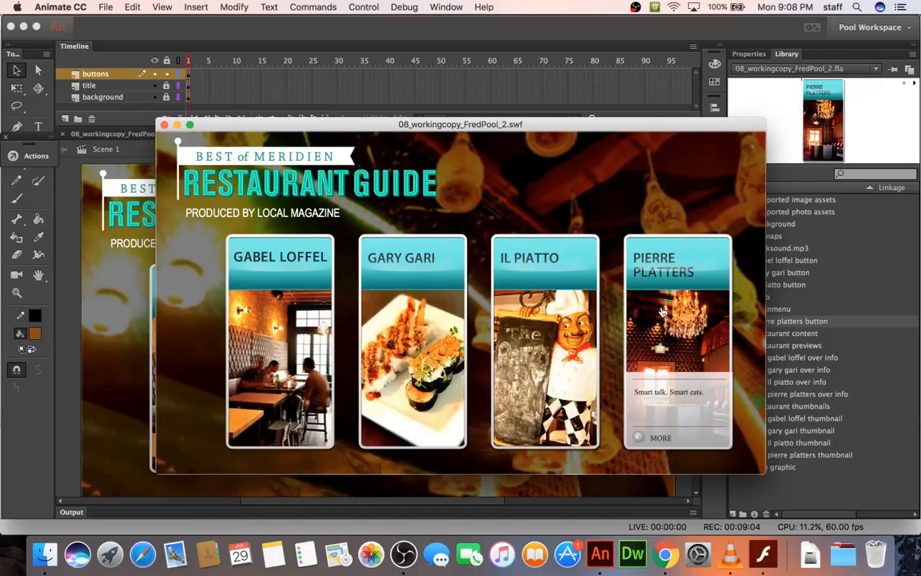
key("XF86AudioMute")
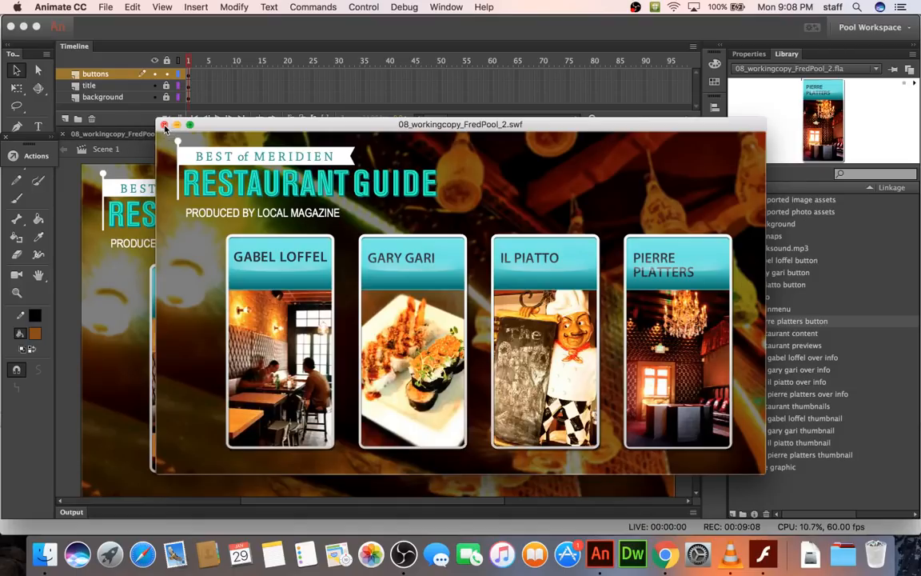
Close the movie test and set the gabel loffel button's X position to 100.
left_click(164, 126)
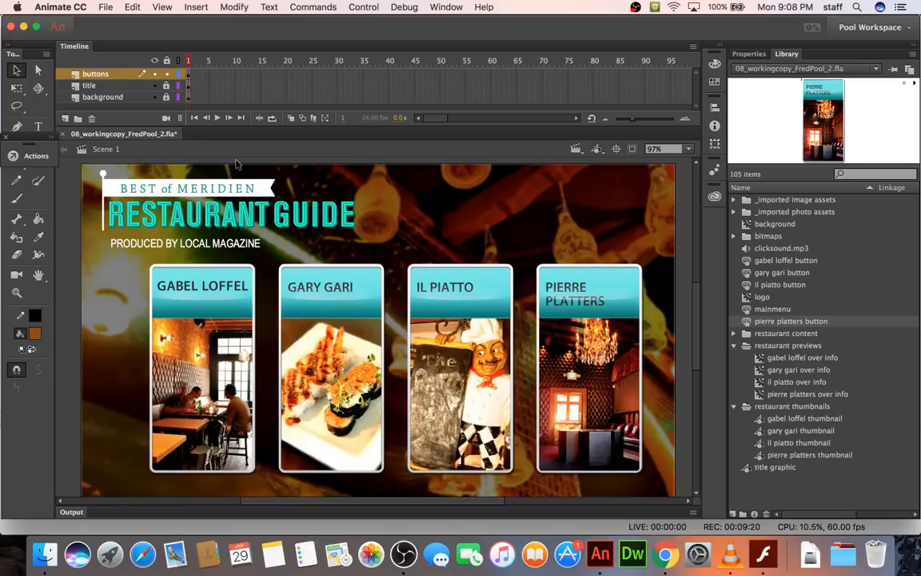
scroll(236, 164, "down", 2)
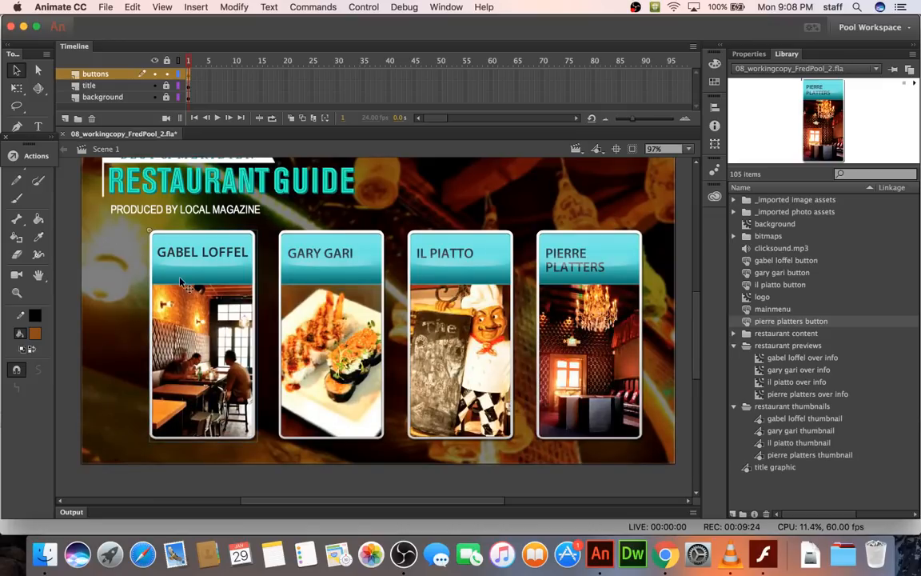
left_click(238, 277)
left_click(749, 54)
left_click(781, 149)
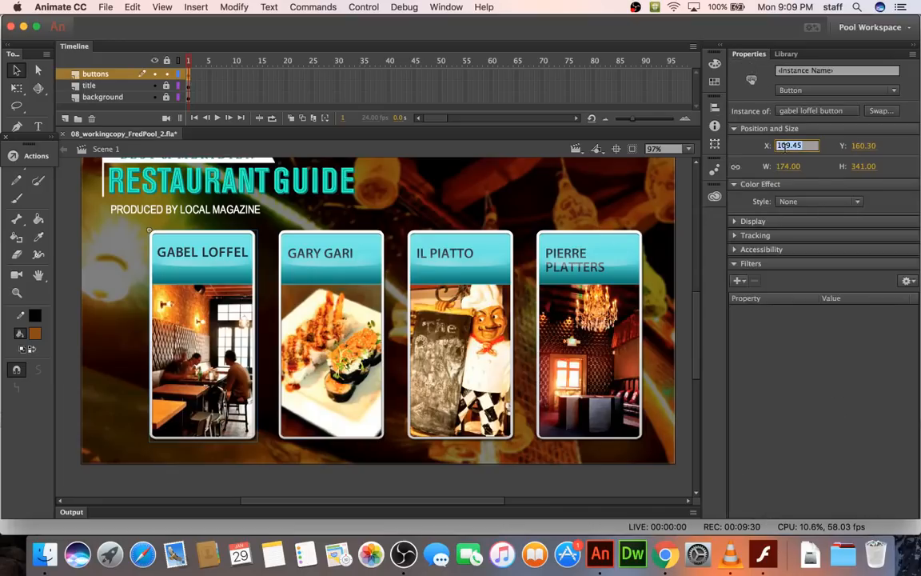
type("100")
key("Tab")
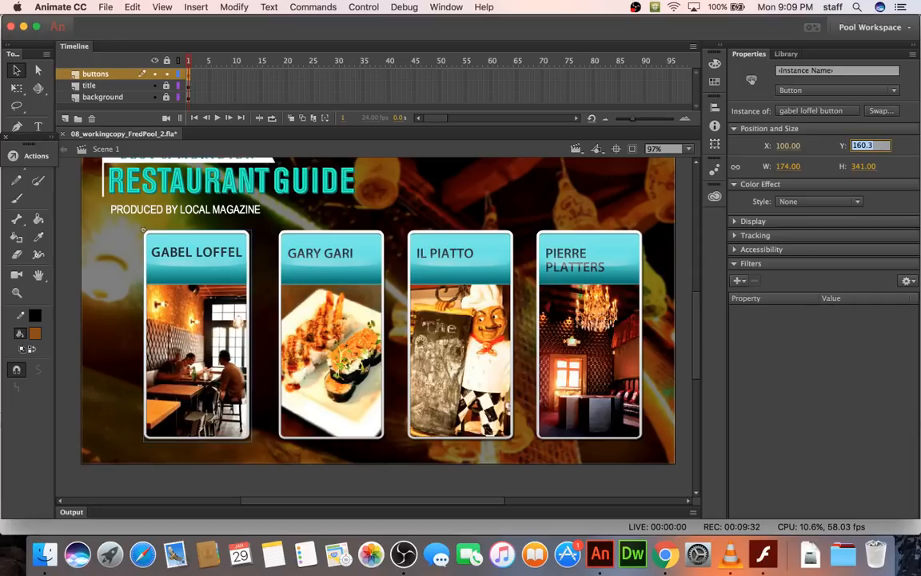
Try setting the gabel loffel button's Y position to 680 and moving the pierre platters and il piatto buttons freehand.
type("680")
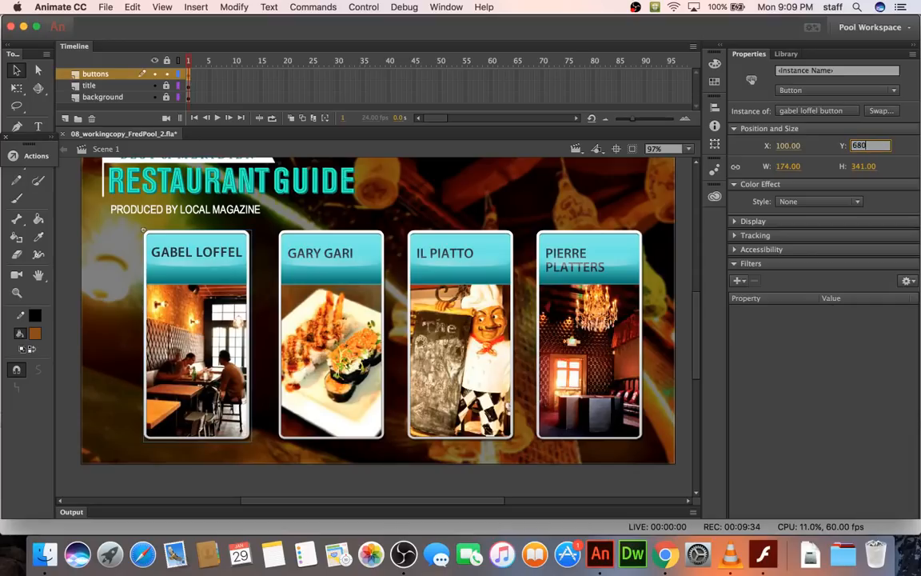
key("Return")
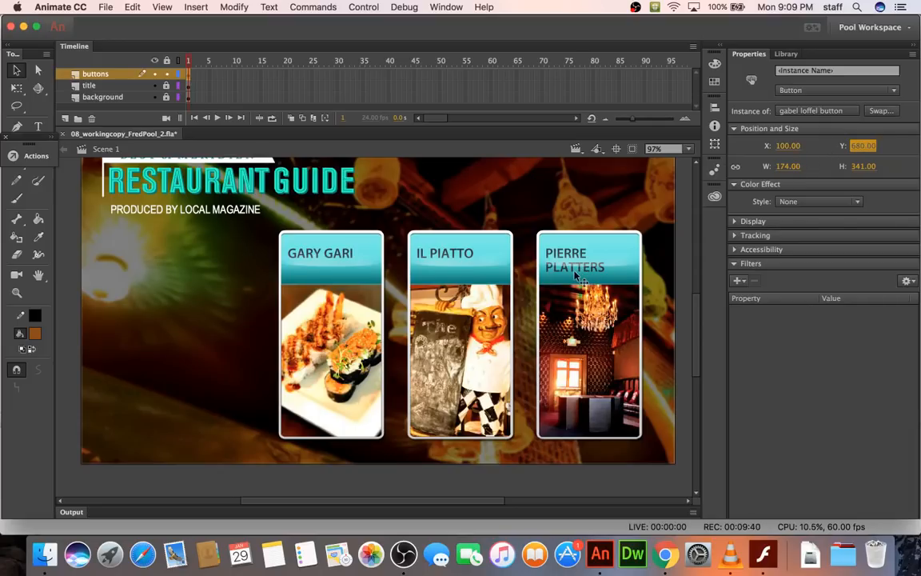
left_click(546, 209)
left_click_drag(551, 257, 513, 306)
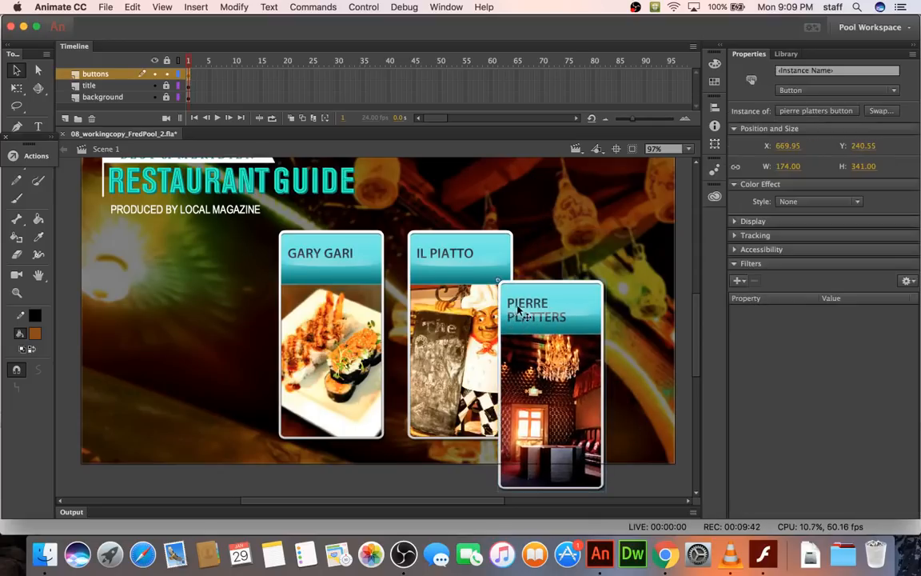
left_click_drag(470, 266, 581, 190)
left_click_drag(363, 256, 456, 272)
Undo the freehand button moves and the gabel loffel button's Y position change, keeping its X at 100.
key("super+z")
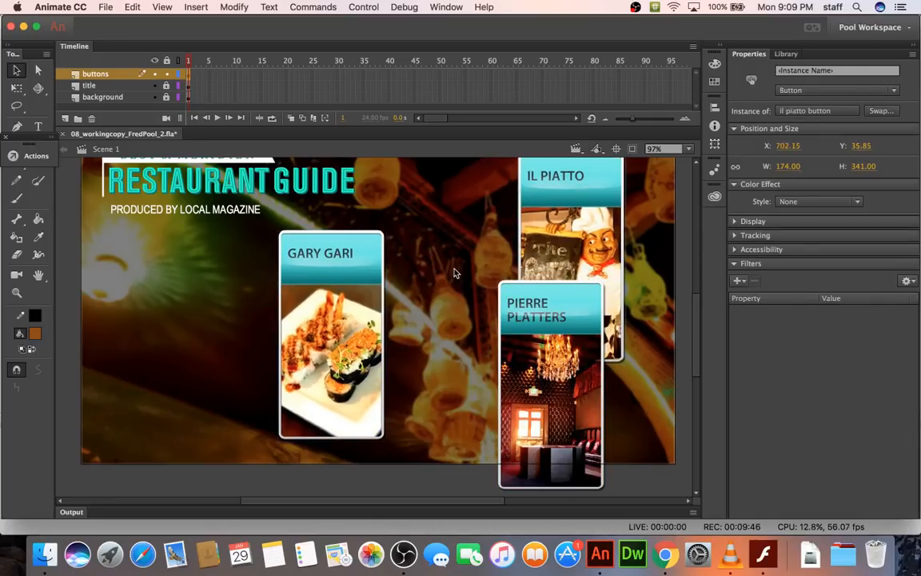
key("super+z")
key("super+z")
key("super+2")
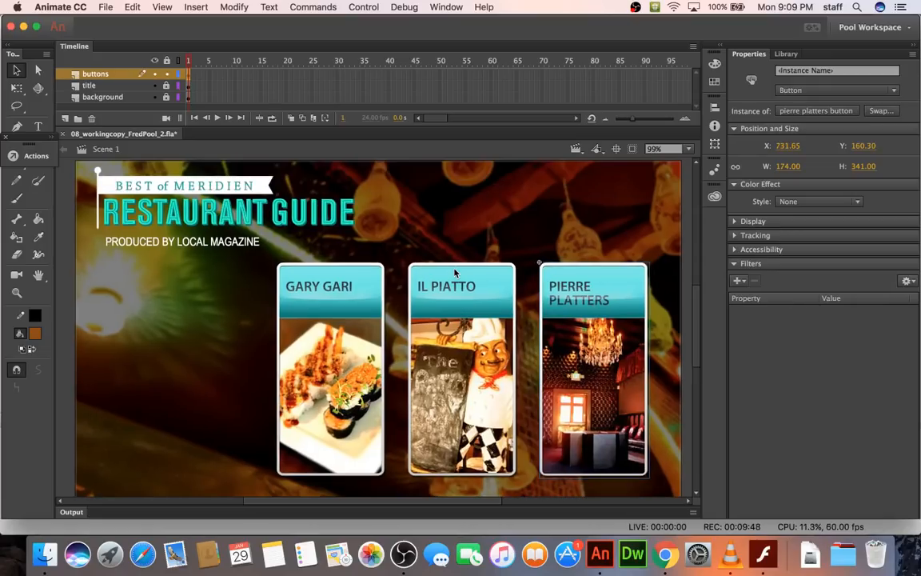
key("super+3")
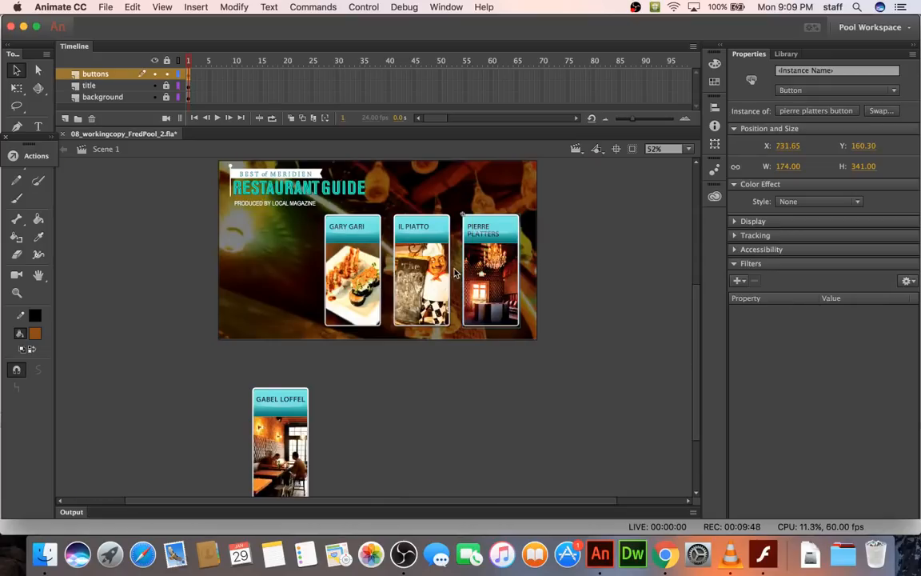
left_click(267, 403)
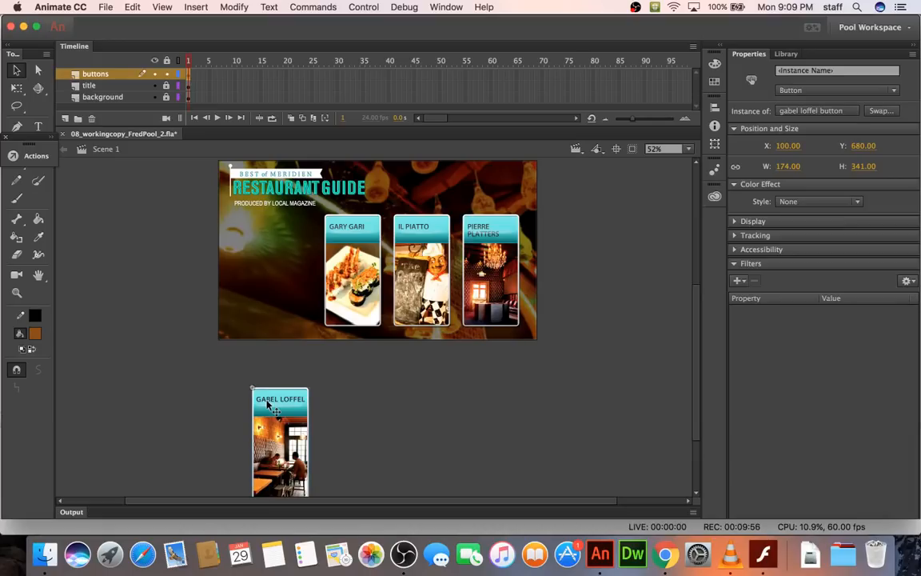
key("super+z")
key("super+z")
key("super+z")
key("super+z")
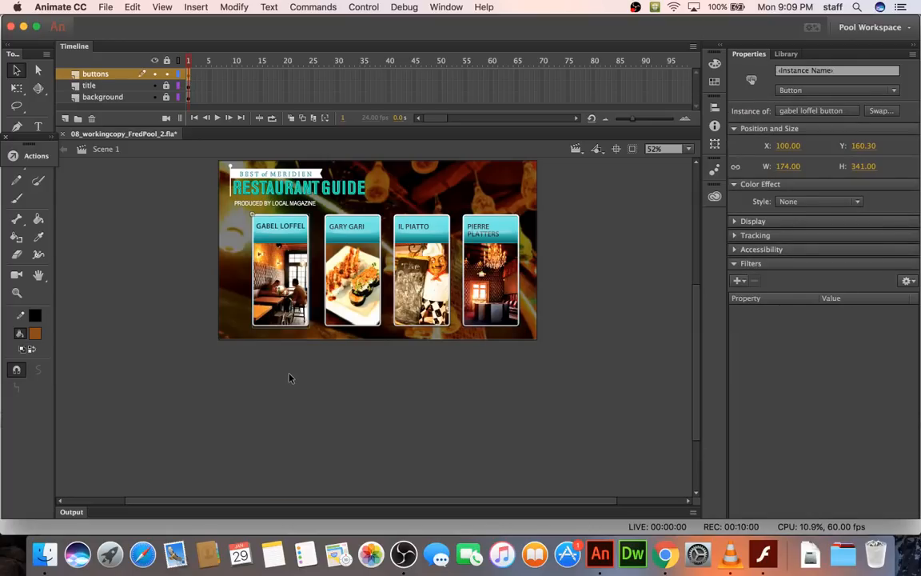
Set the pierre platters button's X position to 680.
left_click(491, 258)
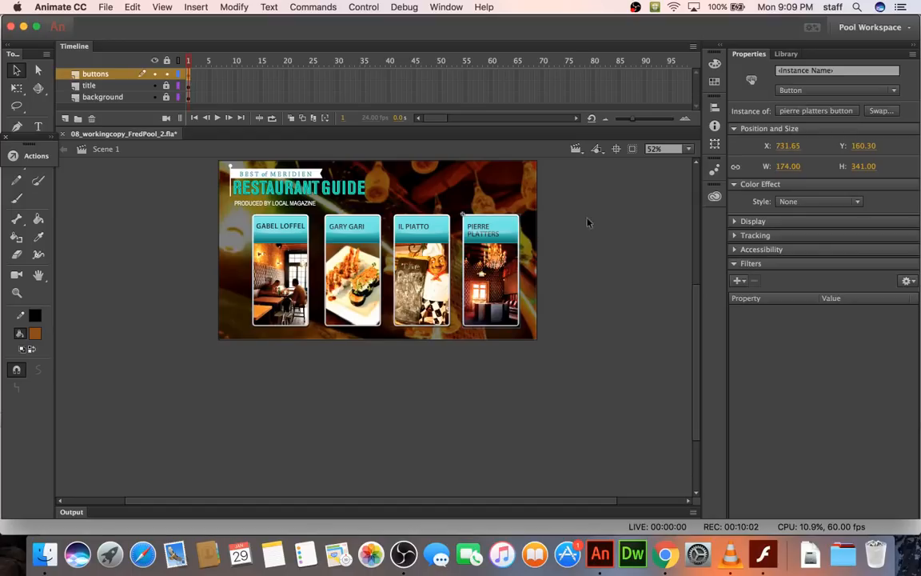
left_click(788, 145)
type("680")
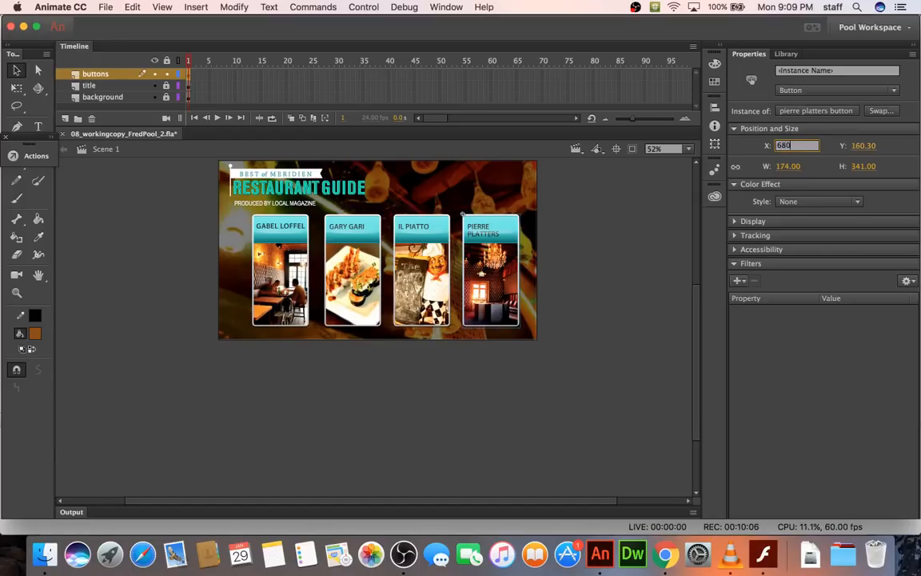
key("Return")
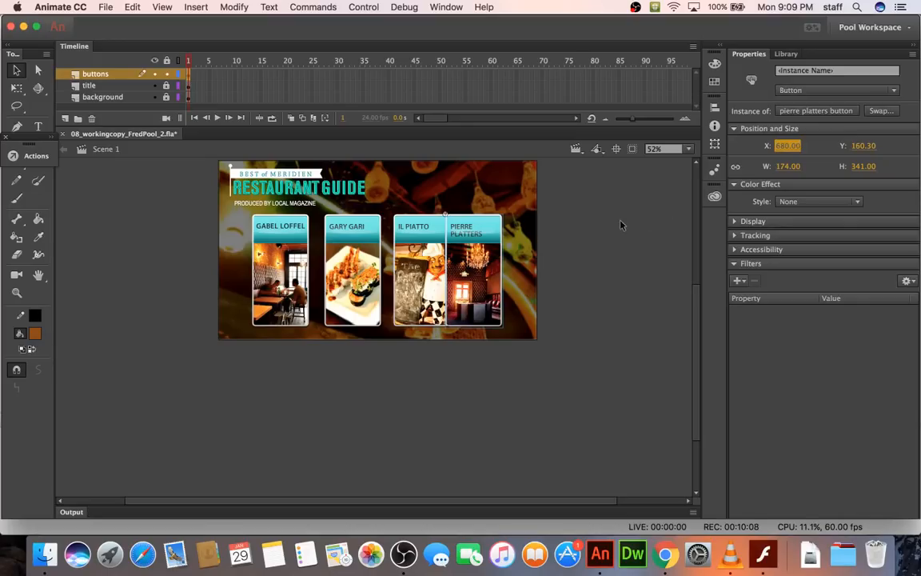
Select all four restaurant buttons, space them evenly horizontally between the outer two, and deselect them.
left_click(411, 261, "shift")
left_click(369, 262, "shift")
left_click(304, 258, "shift")
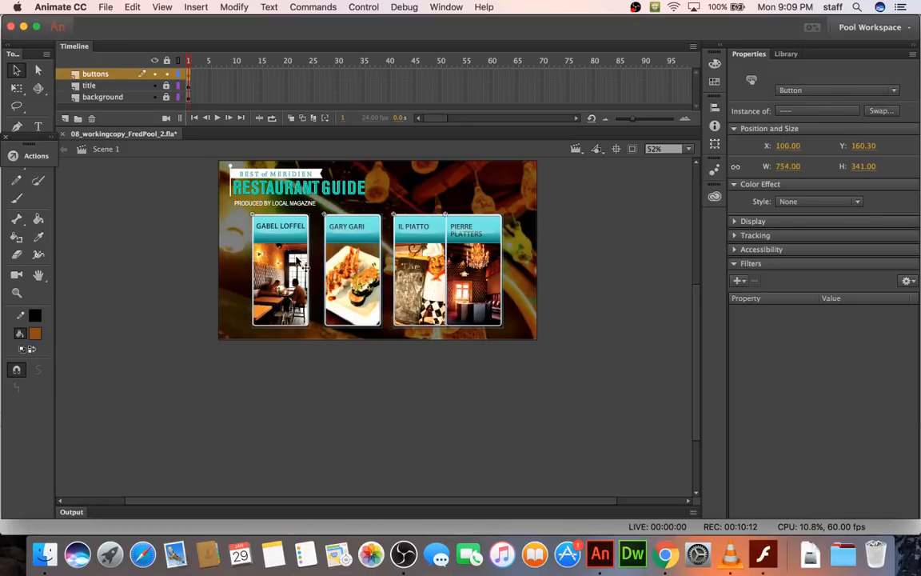
key("super+k")
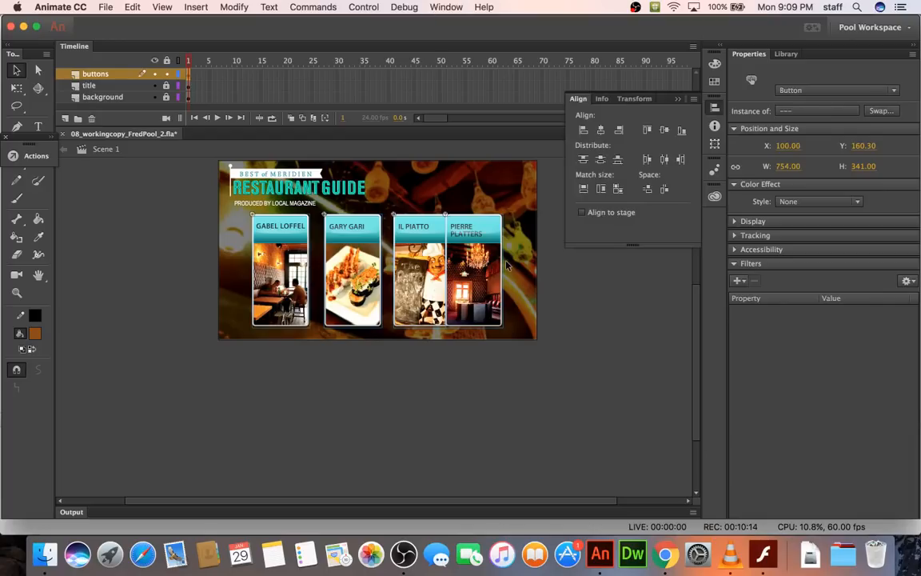
left_click(662, 196)
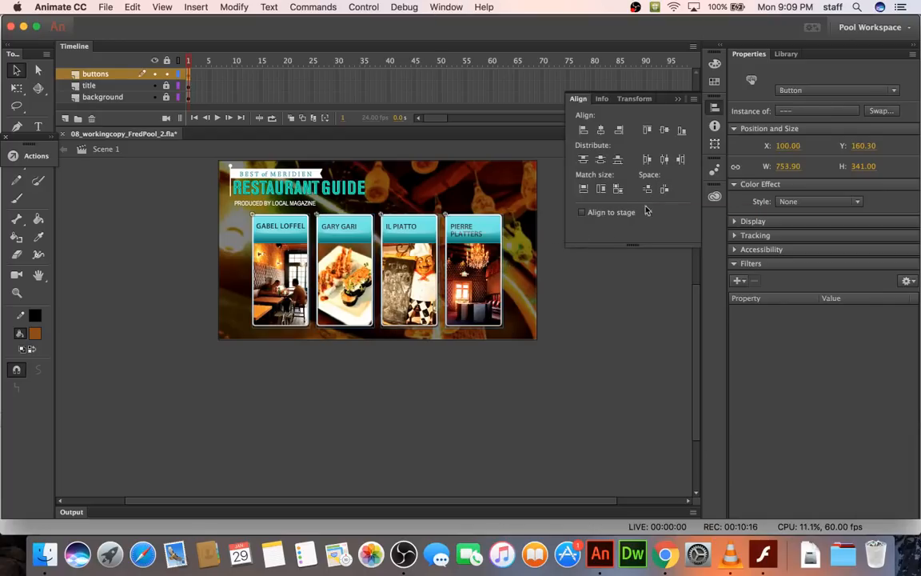
left_click(571, 294)
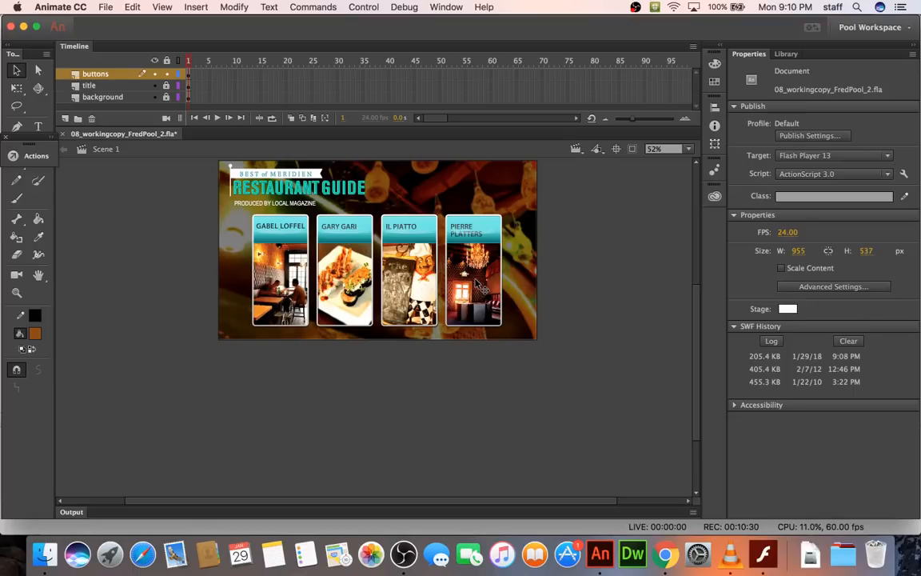
Select all four restaurant buttons together, set their Y position to 170, and deselect them.
left_click_drag(147, 266, 555, 289)
left_click_drag(166, 251, 554, 285)
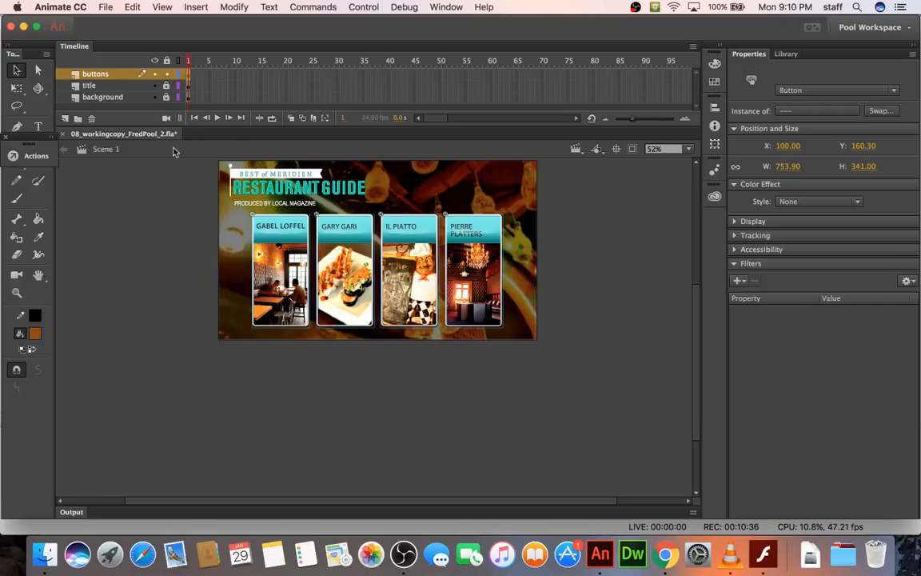
left_click_drag(164, 260, 591, 280)
left_click(856, 153)
type("170")
key("Return")
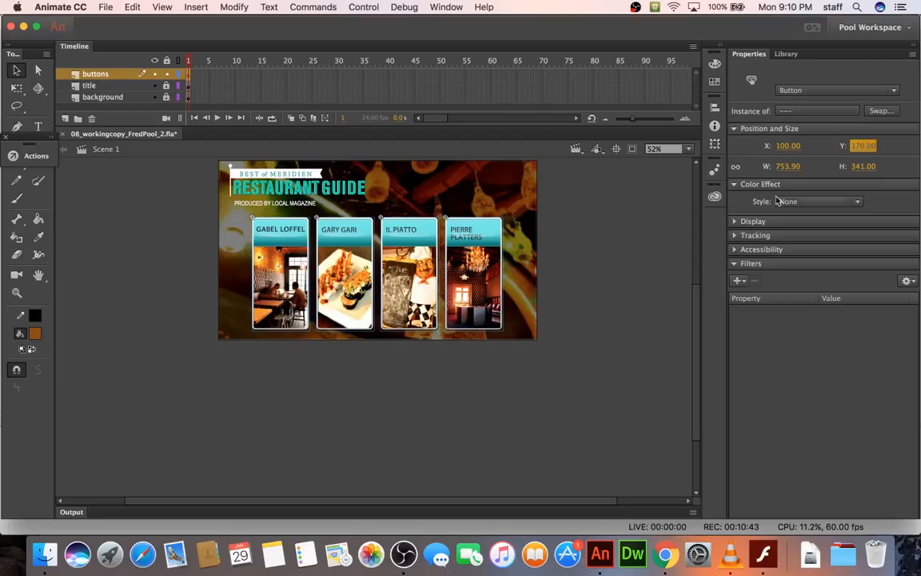
left_click(594, 263)
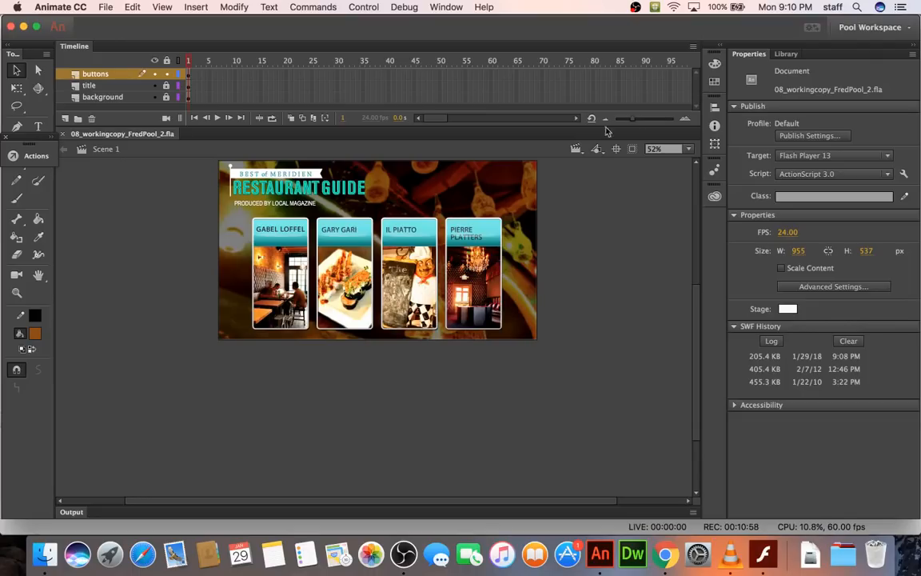
Enter gary_gari_btn as the gabel loffel button's instance name and begin an instance name for the gary gari button.
left_click(252, 247)
left_click(815, 71)
type("ga")
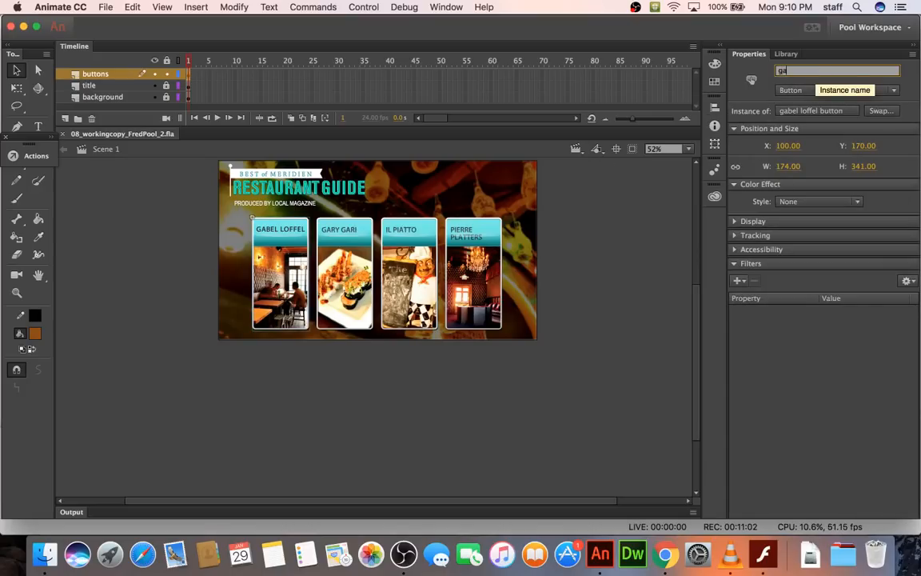
type("ry_gari_b")
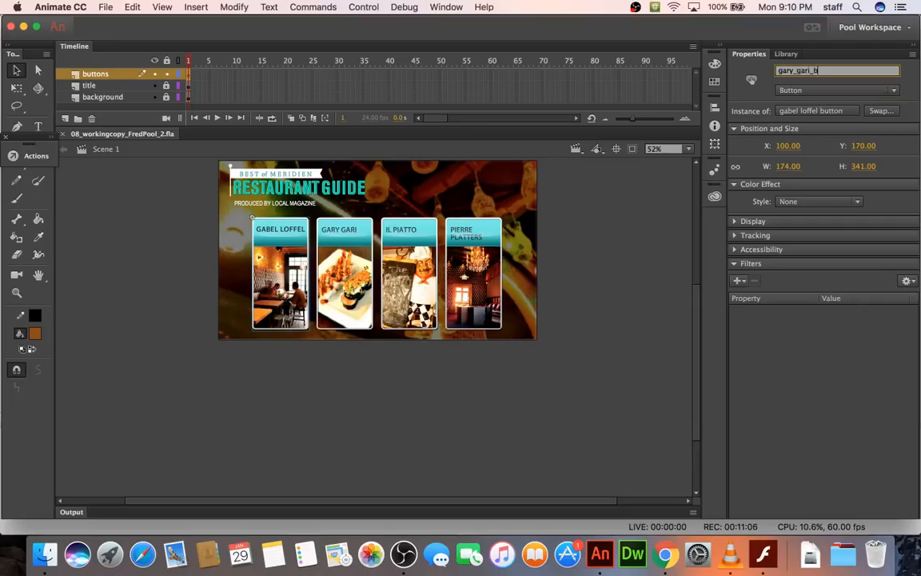
type("tn")
key("Return")
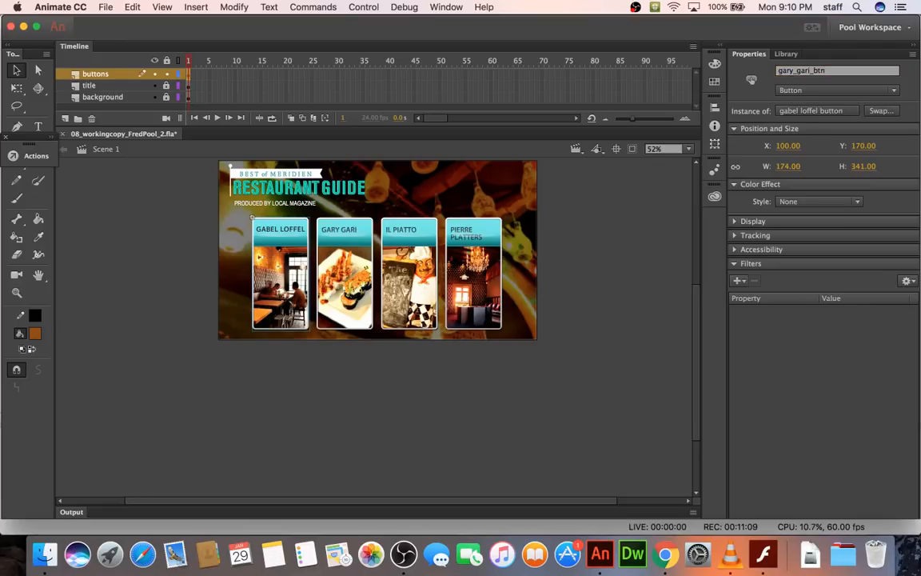
left_click(332, 239)
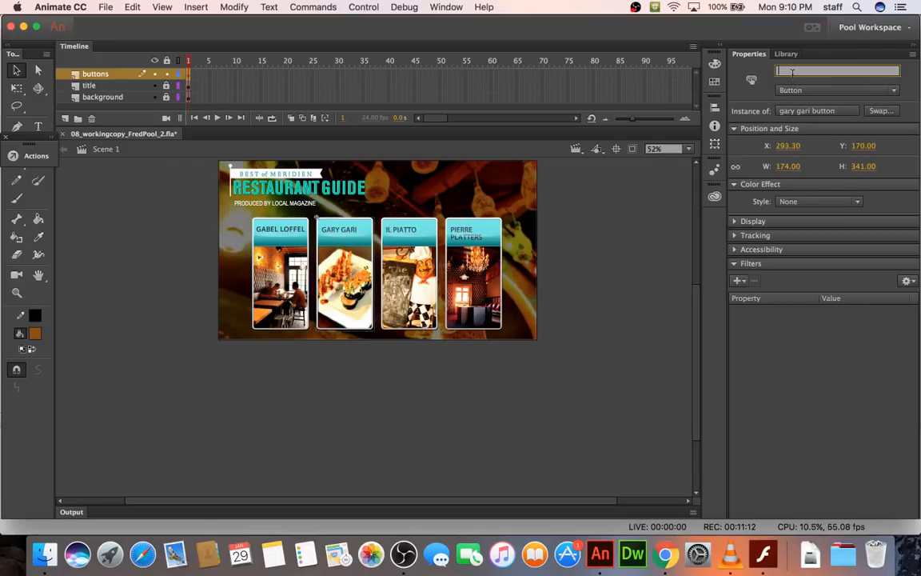
type("gar")
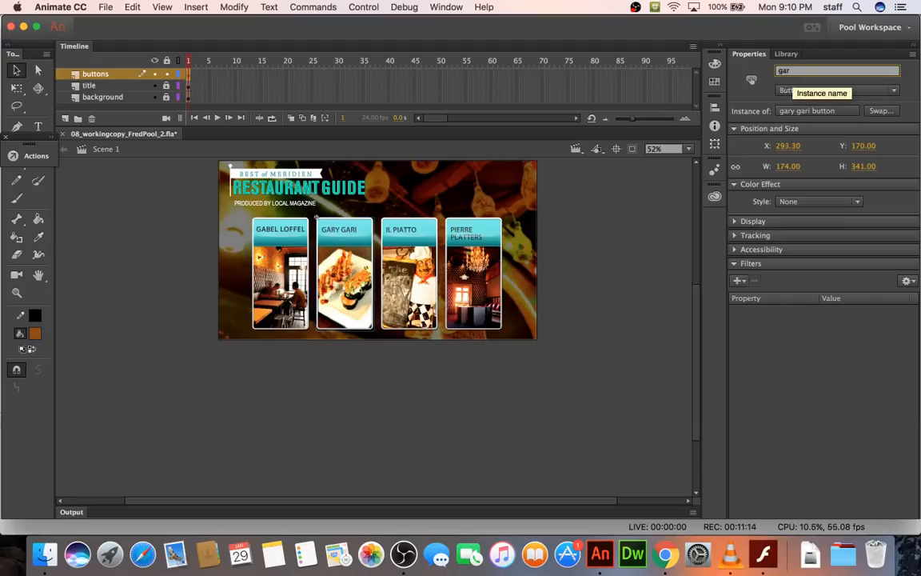
Correct the gabel loffel button's instance name to gabel_loffel_btn.
left_click(264, 212)
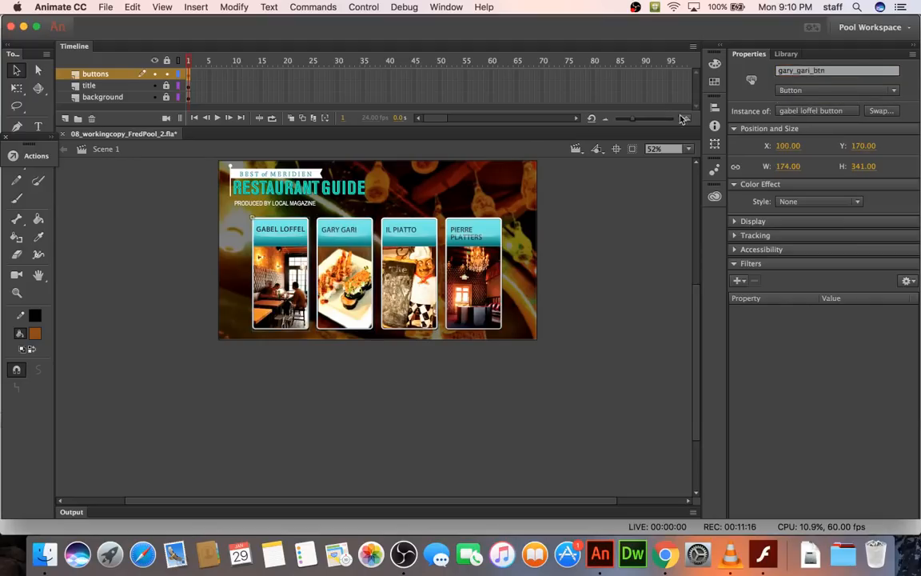
left_click_drag(812, 71, 781, 74)
type("gabel_loffel")
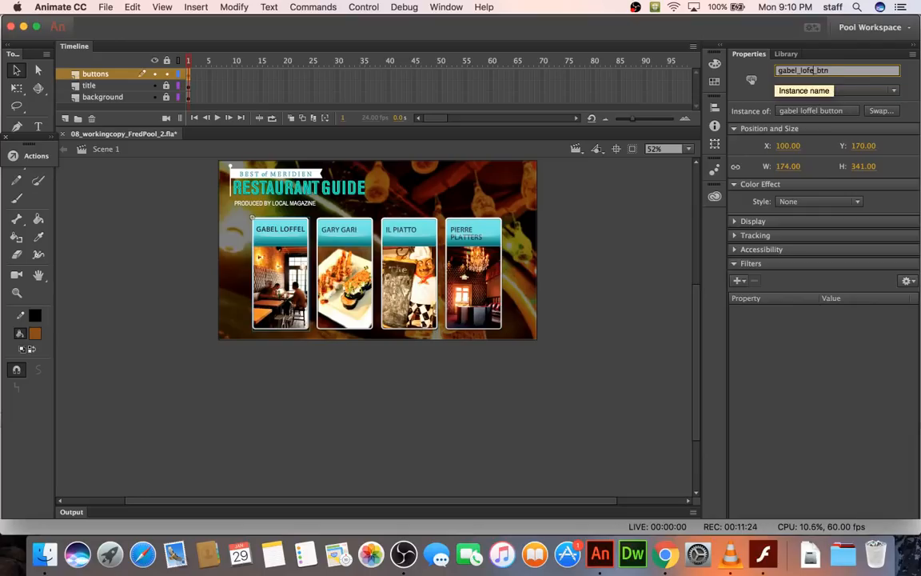
key("BackSpace")
key("BackSpace")
type("fel")
key("Return")
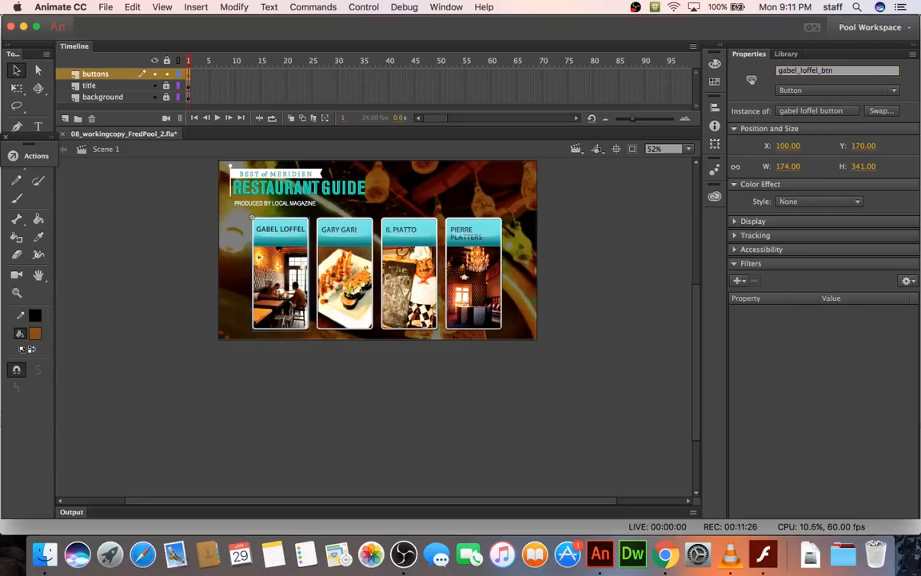
Give the gary gari button the instance name gary_gari_btn.
left_click(319, 234)
left_click(797, 71)
type("gar")
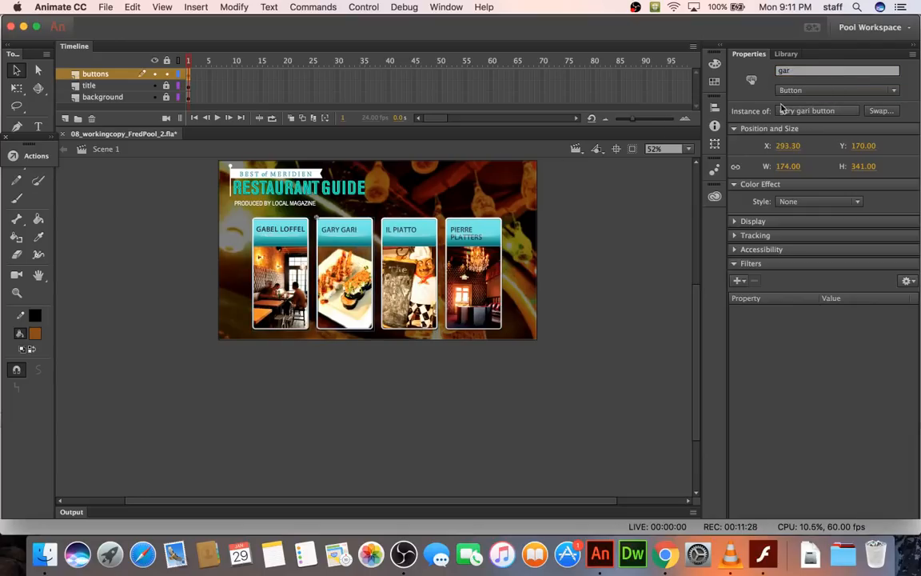
type("y_gari_btn")
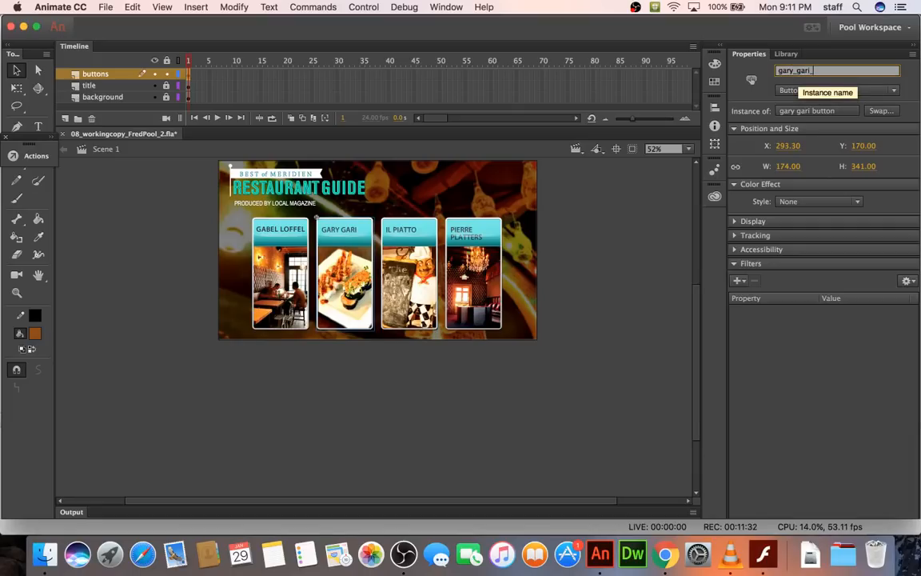
key("Return")
Give the il piatto button the instance name il_piatto_btn.
left_click(410, 231)
left_click(788, 73)
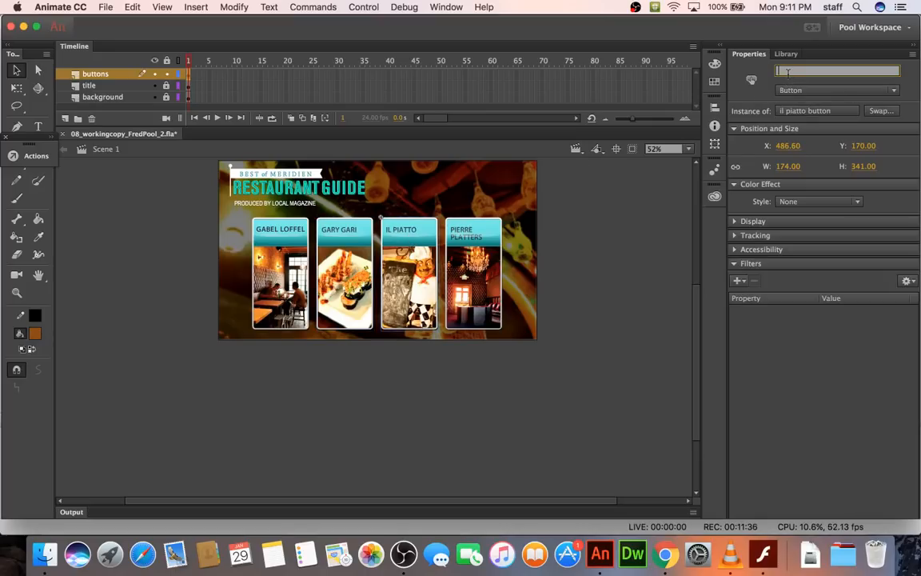
type("il_piat")
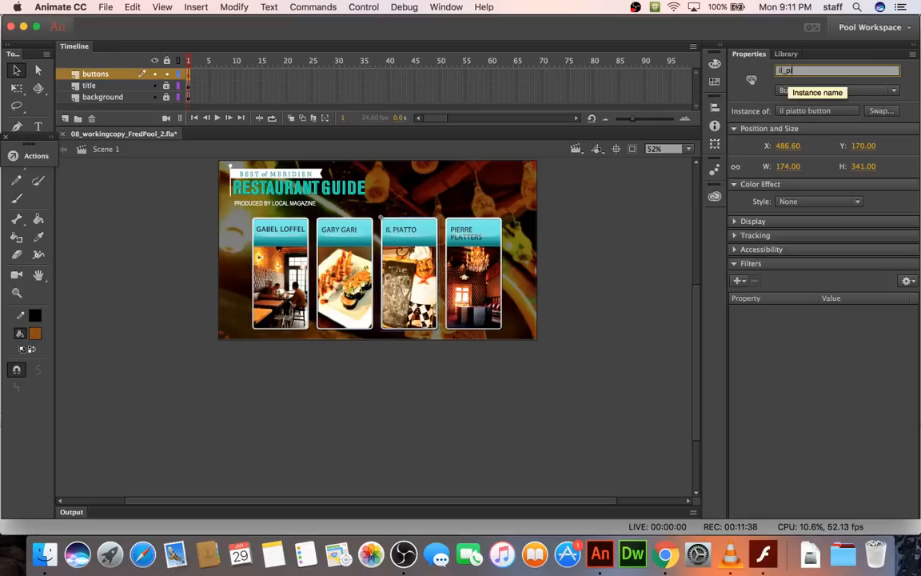
type("to_btn")
key("Return")
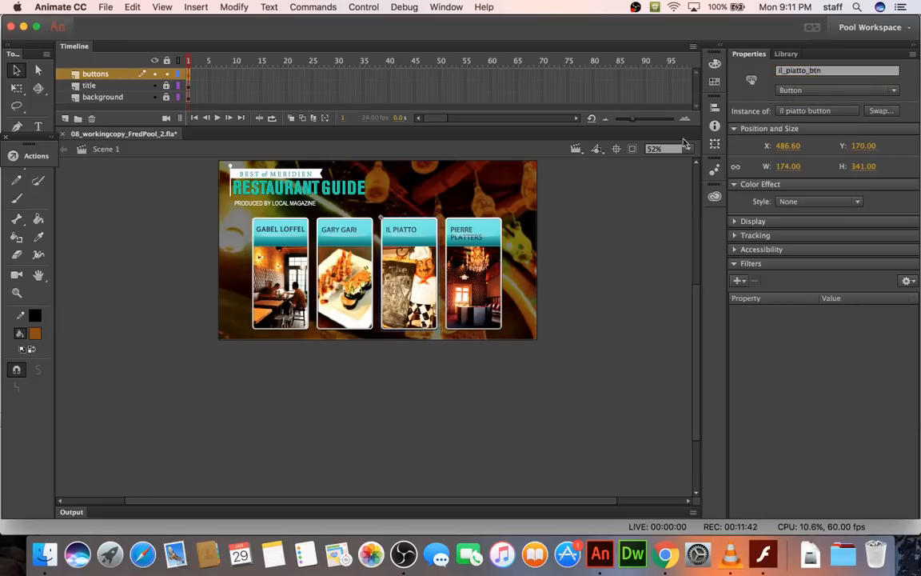
Give the pierre platters button the instance name pierre_platters_btn.
left_click(445, 218)
left_click(796, 70)
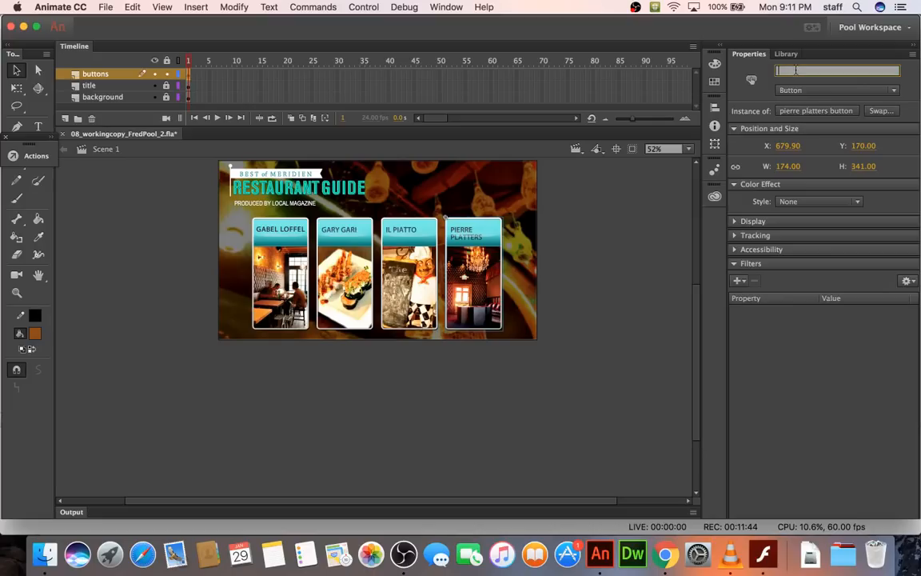
type("pierre_")
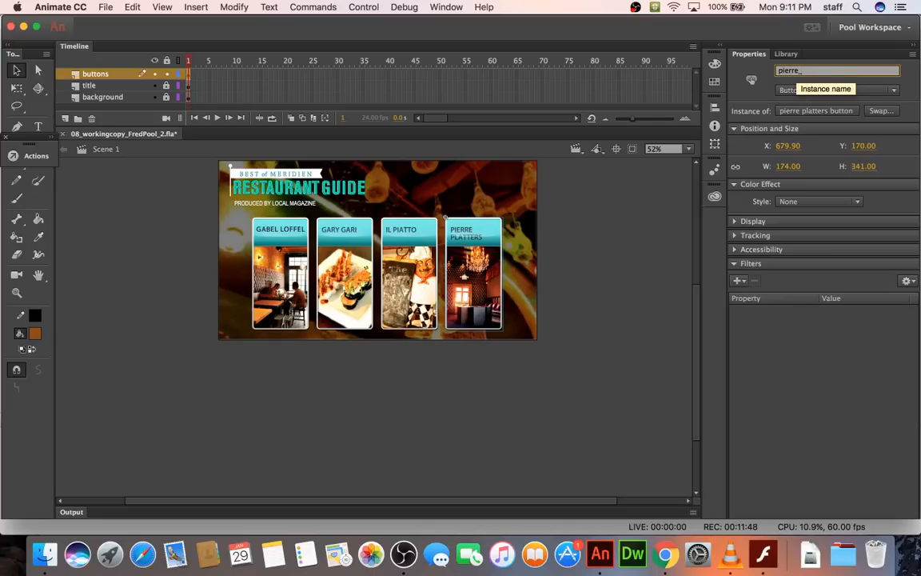
type("platt")
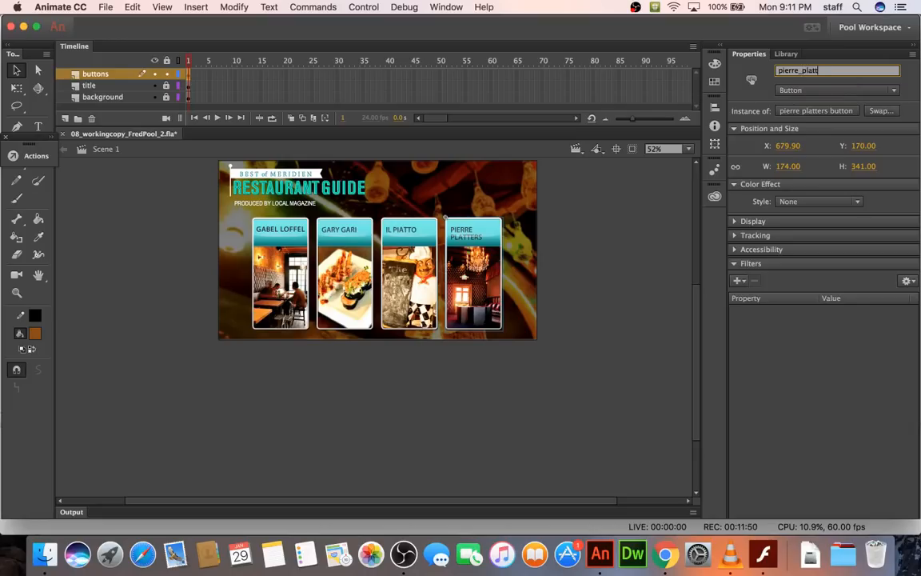
type("ers_btn")
key("Return")
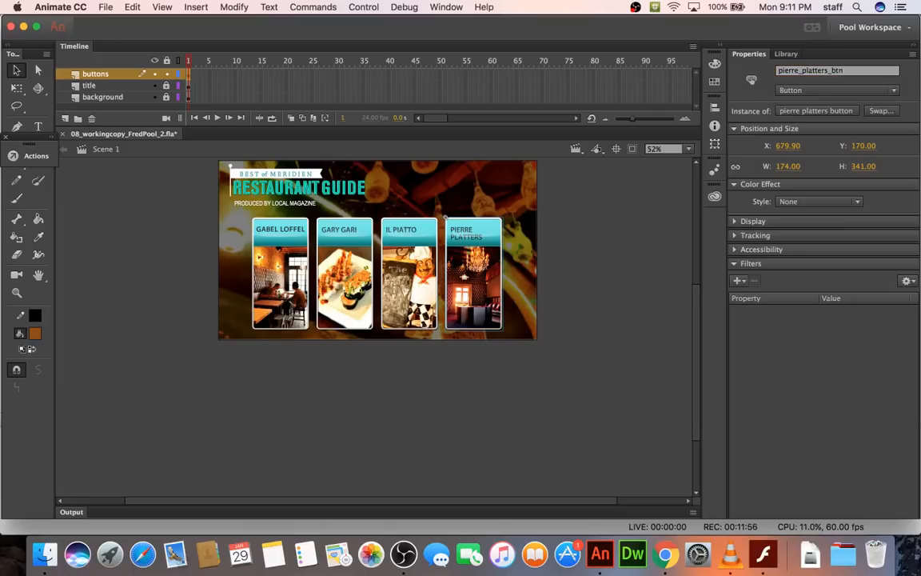
left_click(785, 54)
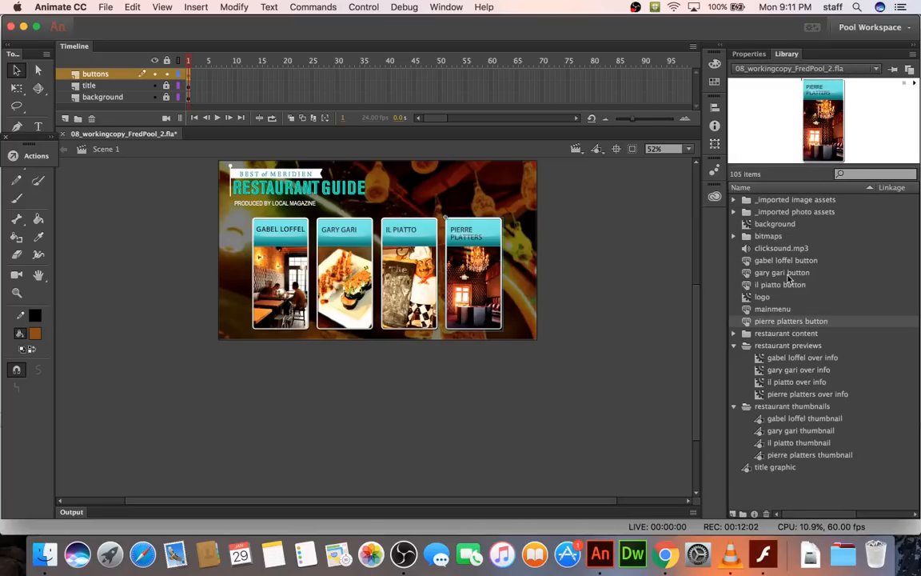
left_click(749, 54)
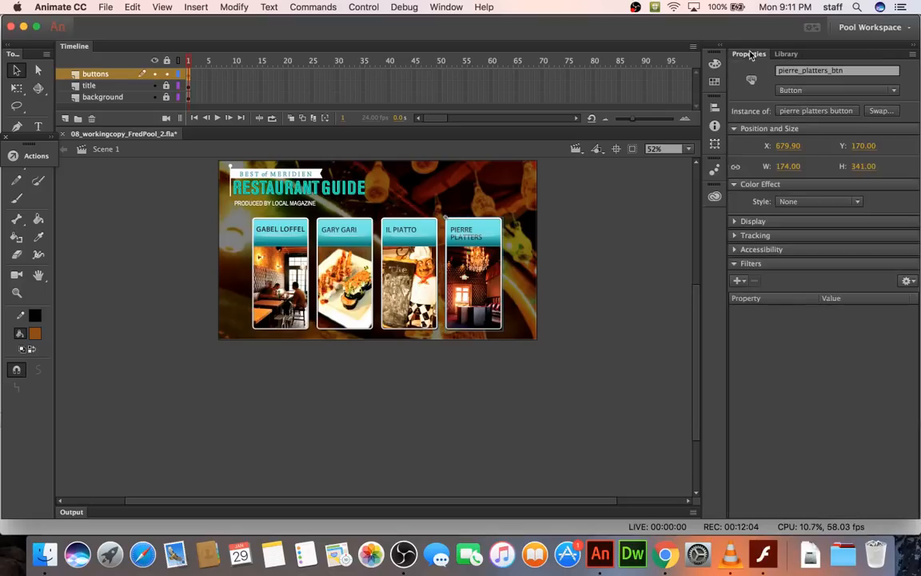
Lock the buttons layer and extend the buttons, title and background layers to frame 50.
left_click(594, 238)
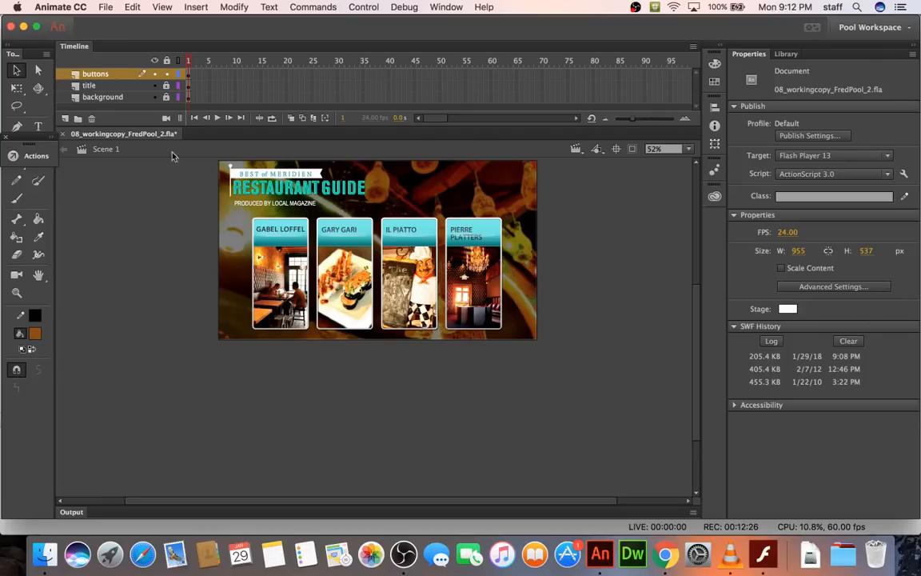
left_click(167, 74)
left_click_drag(438, 76, 440, 101)
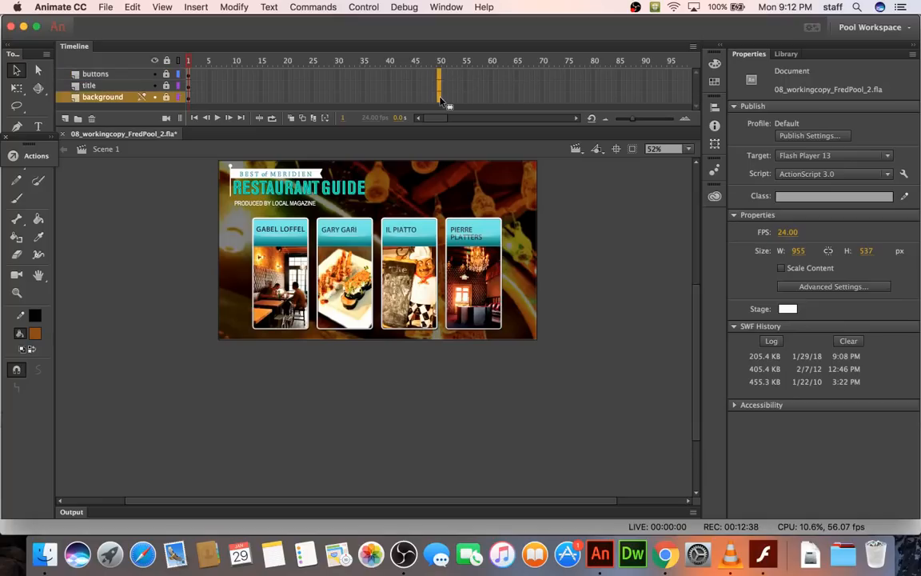
key("F5")
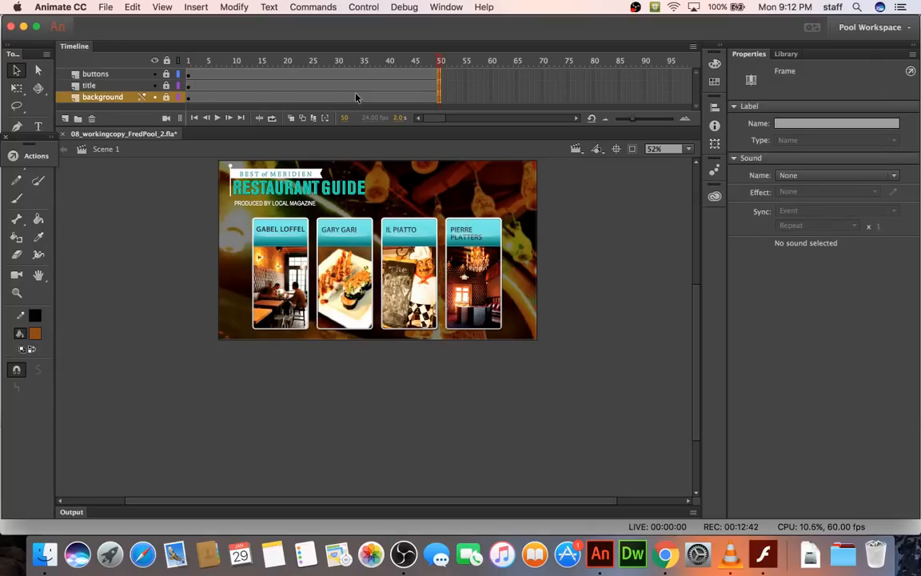
Add a new layer above the buttons layer and name it actions.
left_click(84, 74)
left_click(67, 118)
double_click(95, 74)
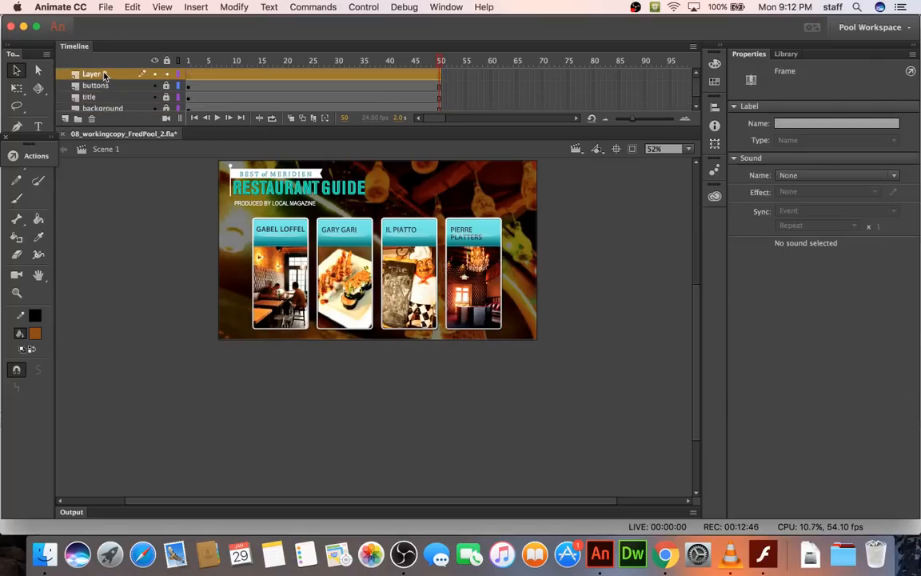
type("actions")
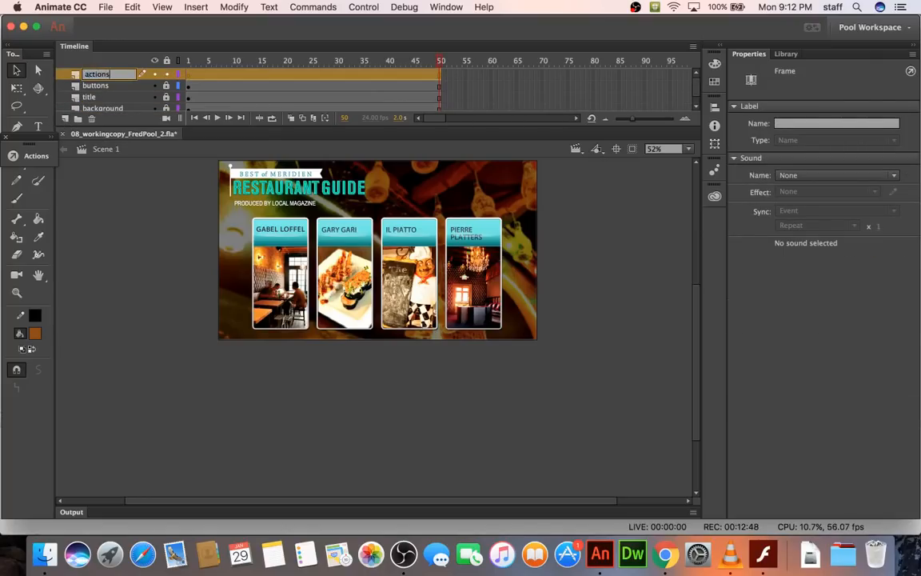
key("Return")
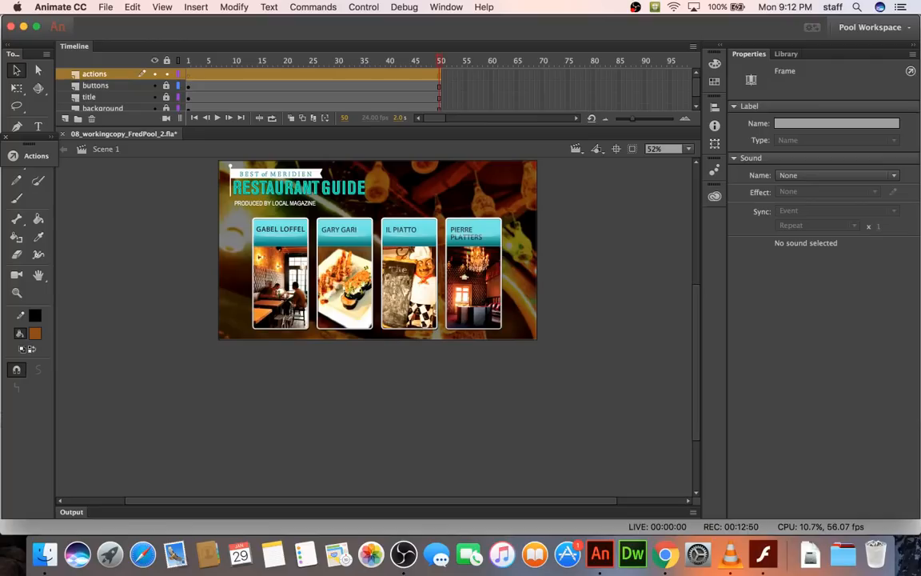
Add the script stop(); to frame 1 of the actions layer and close the script editor.
left_click(190, 75)
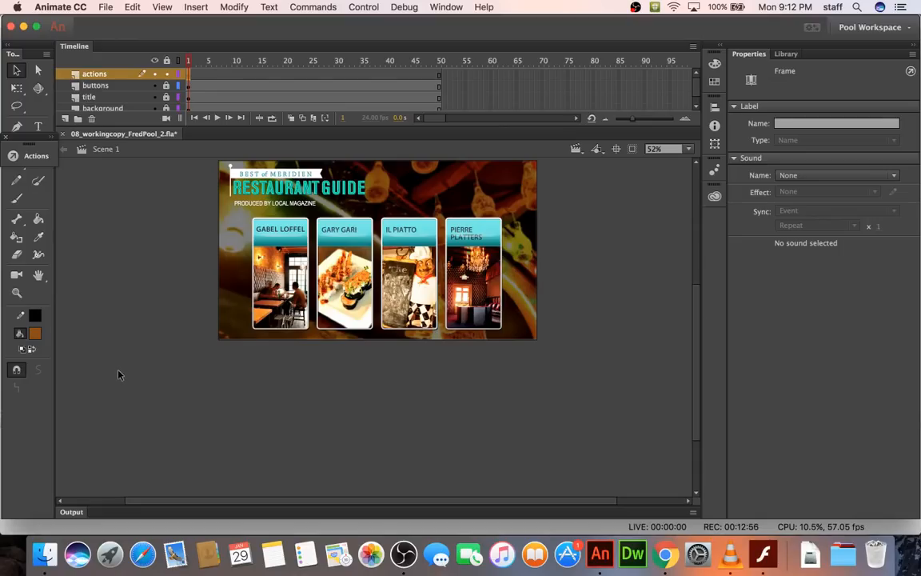
left_click(40, 156)
left_click(40, 156)
left_click(40, 156)
left_click(40, 156)
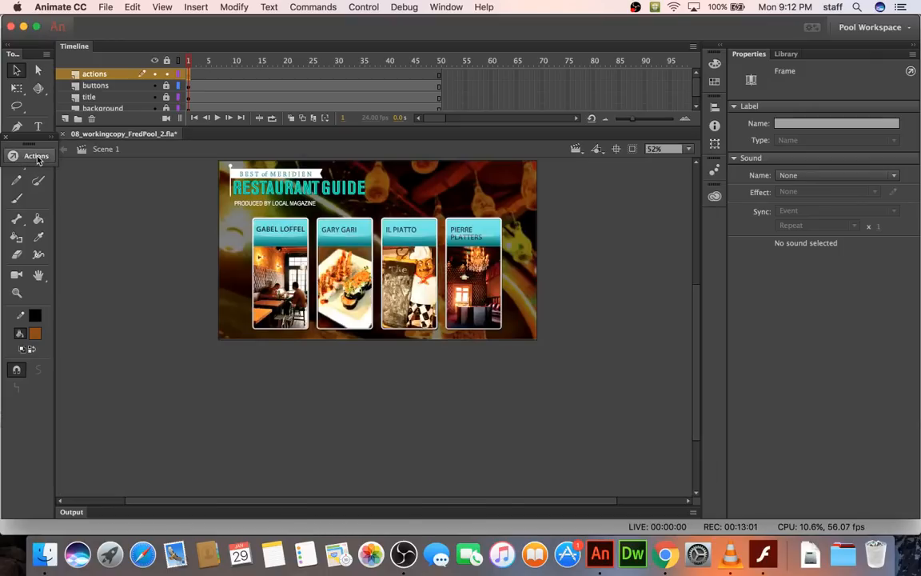
left_click(445, 8)
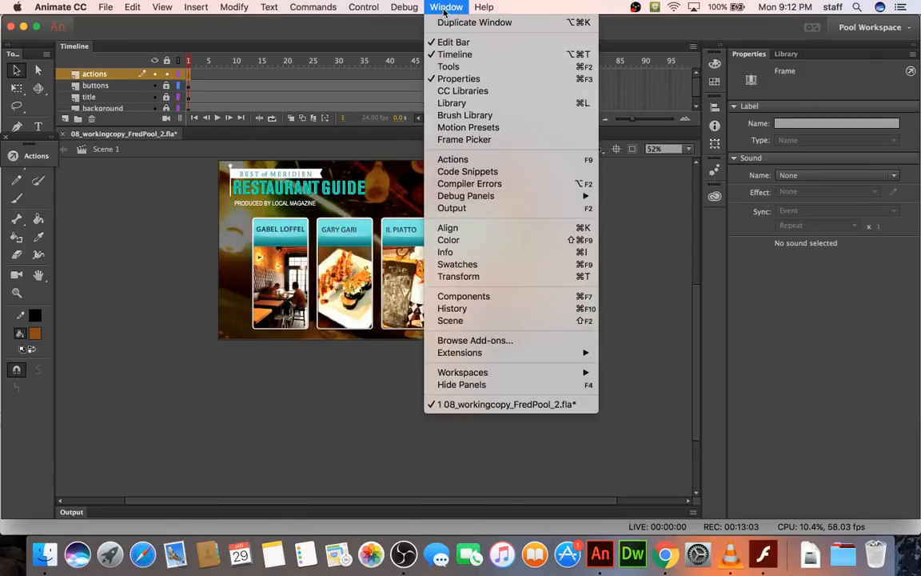
left_click(453, 159)
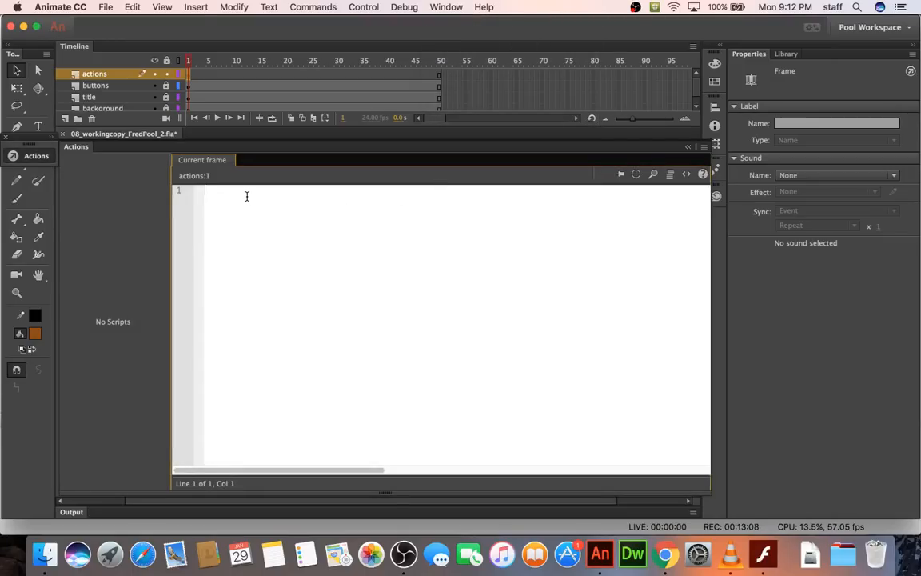
key("F9")
key("F9")
key("F9")
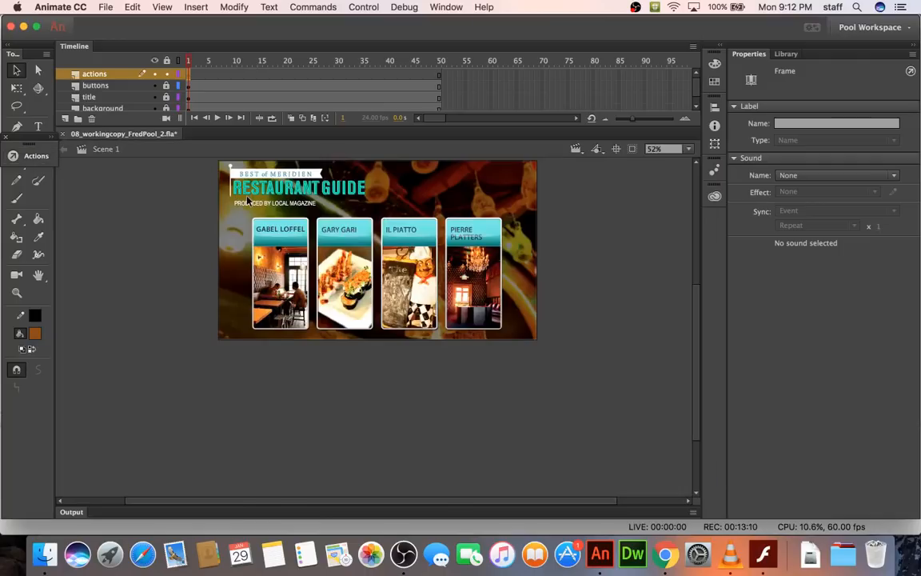
key("F9")
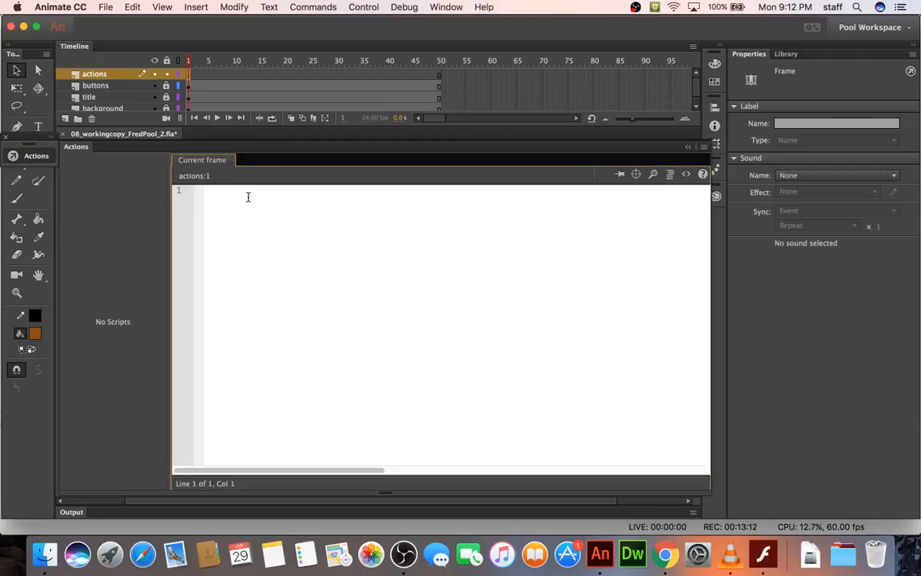
type("stop();")
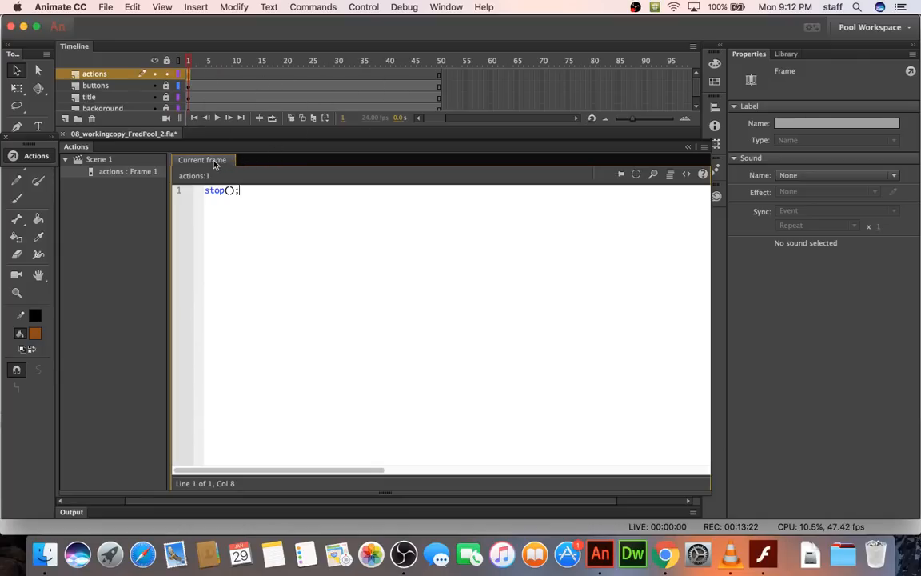
left_click(15, 154)
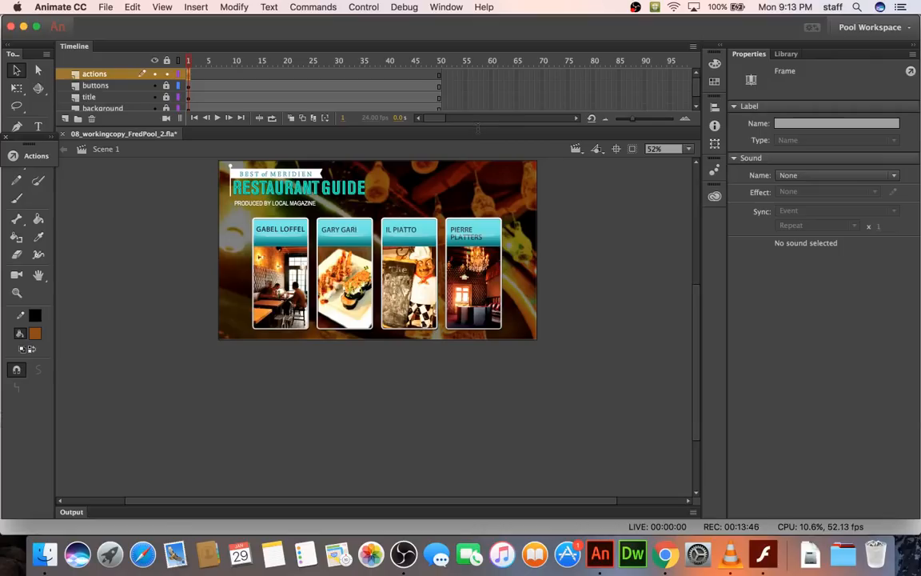
Enlarge the timeline to fit all four layers and fit the stage to the available view.
mouse_move(478, 126)
left_mouse_down()
mouse_move(478, 146)
mouse_move(478, 138)
left_mouse_up()
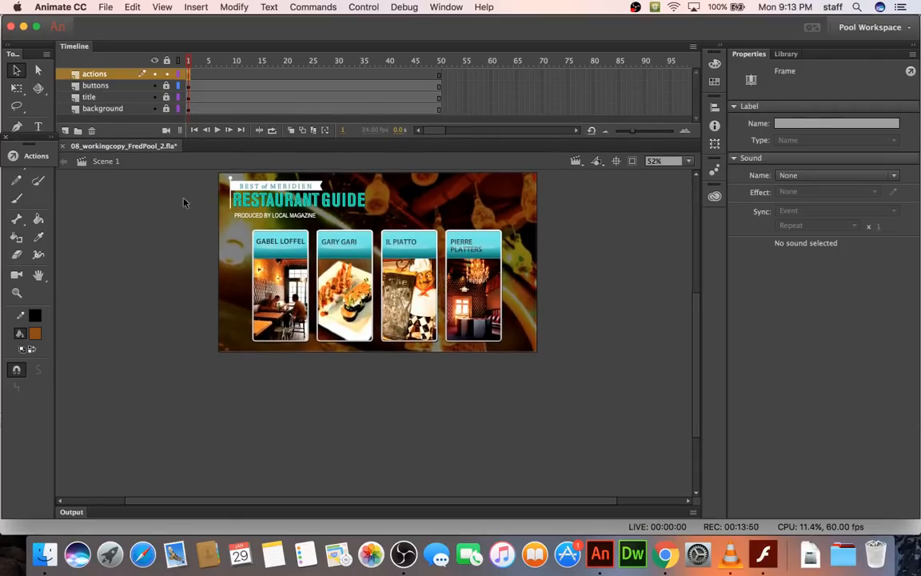
key("super+2")
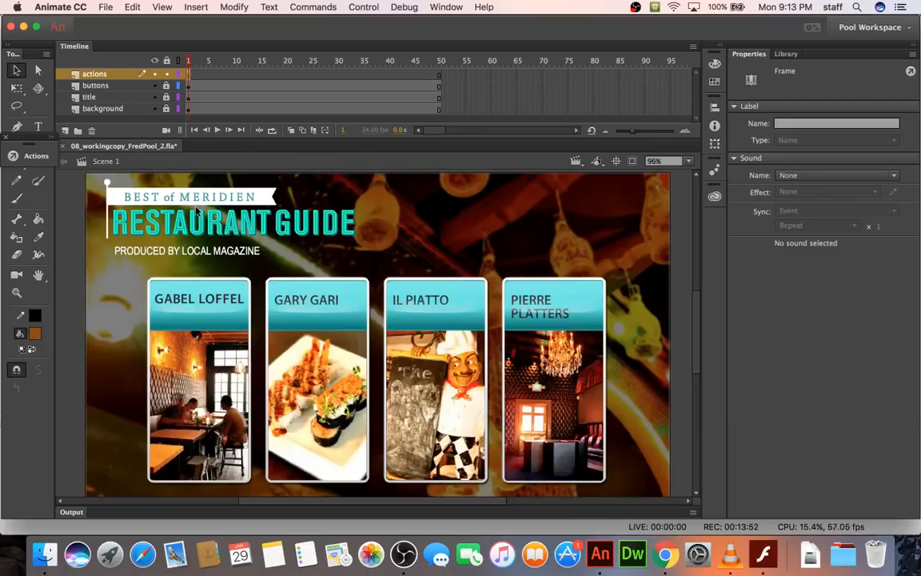
left_click(197, 221)
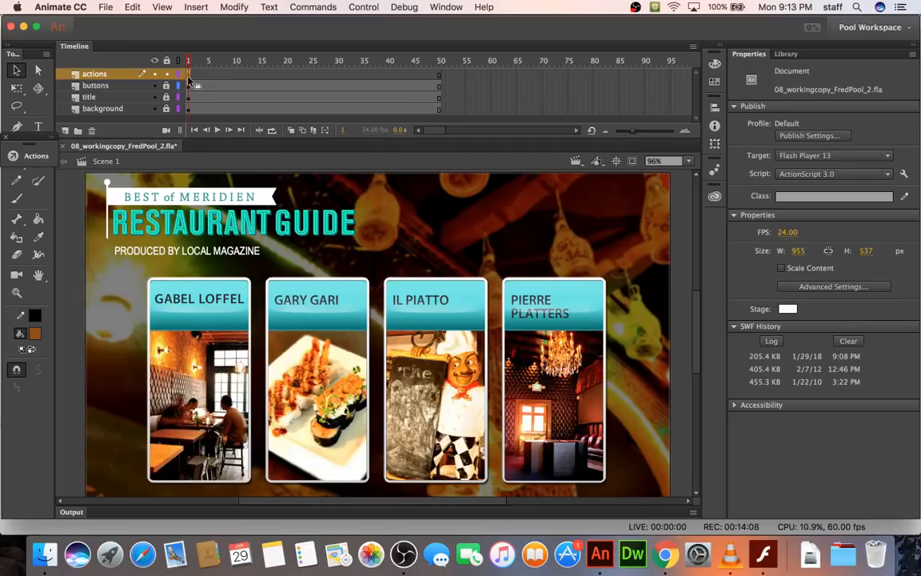
Enter gabelloffel_btn on line 3 of the actions layer's frame 1 script and close the script editor.
left_click(187, 75)
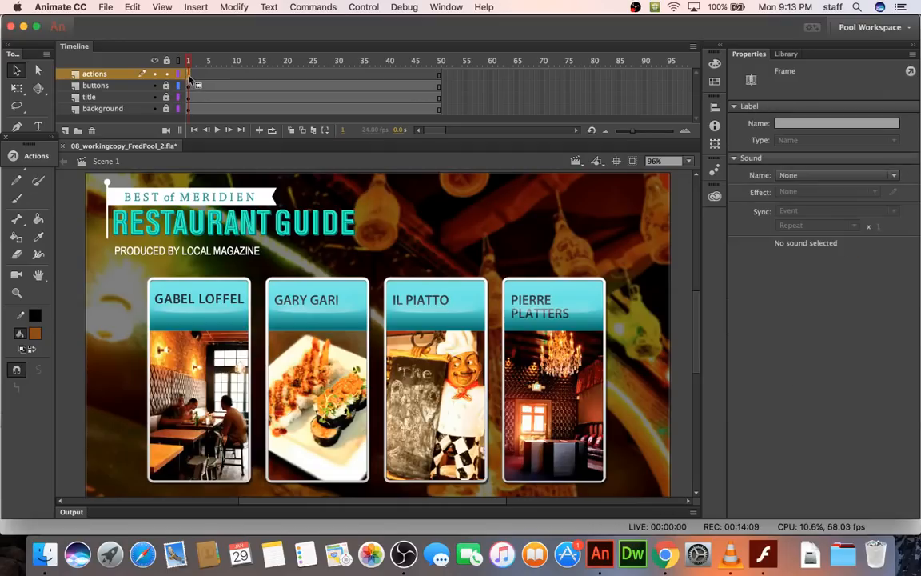
left_click(32, 156)
key("Return")
key("Return")
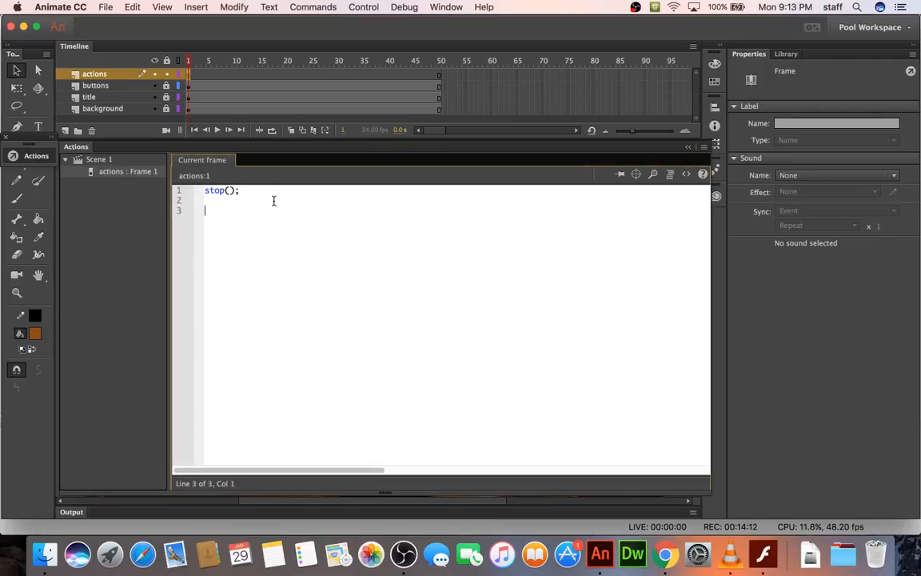
type("ba")
type("abel")
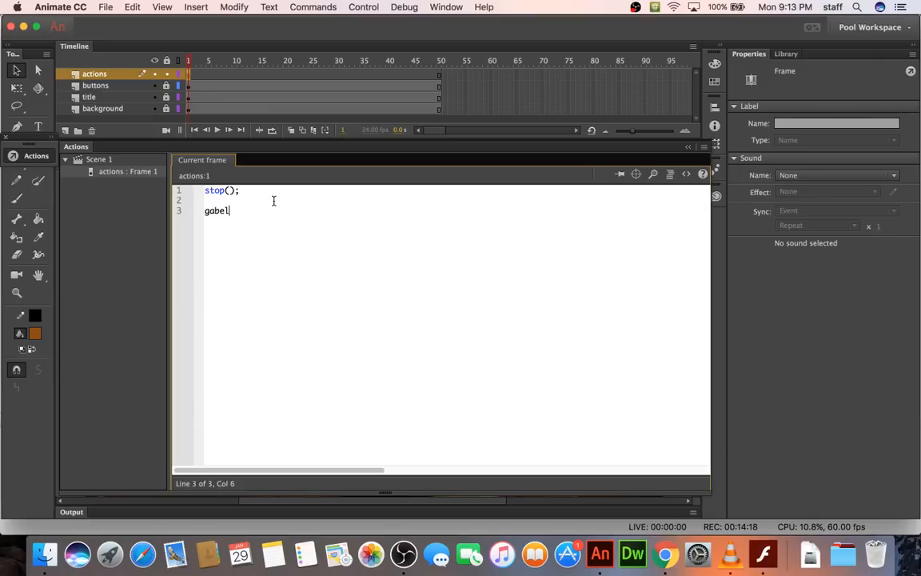
type("loffel_btn")
left_click(16, 157)
Unlock the buttons layer and change the gabel loffel button's instance name to gabelloffel_btn.
left_click(225, 301)
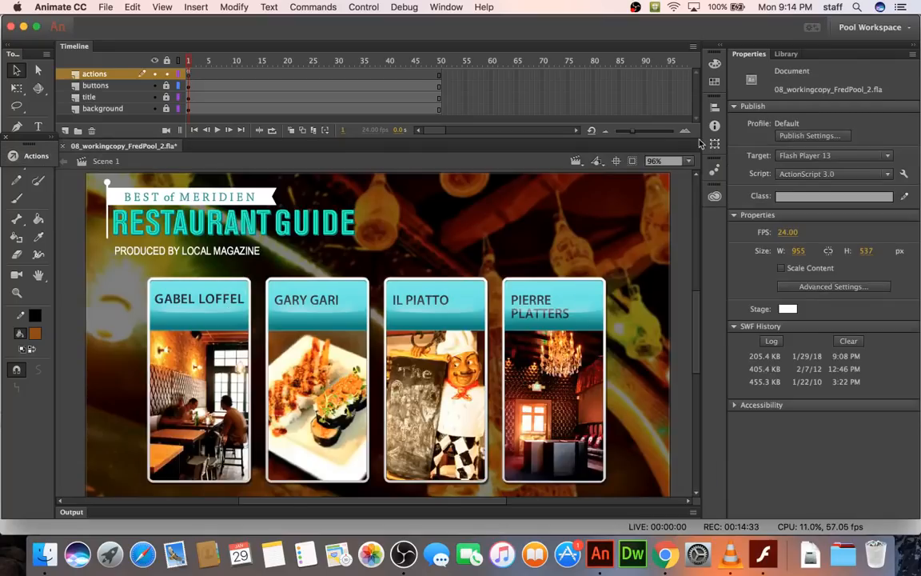
left_click(205, 300)
left_click(800, 72)
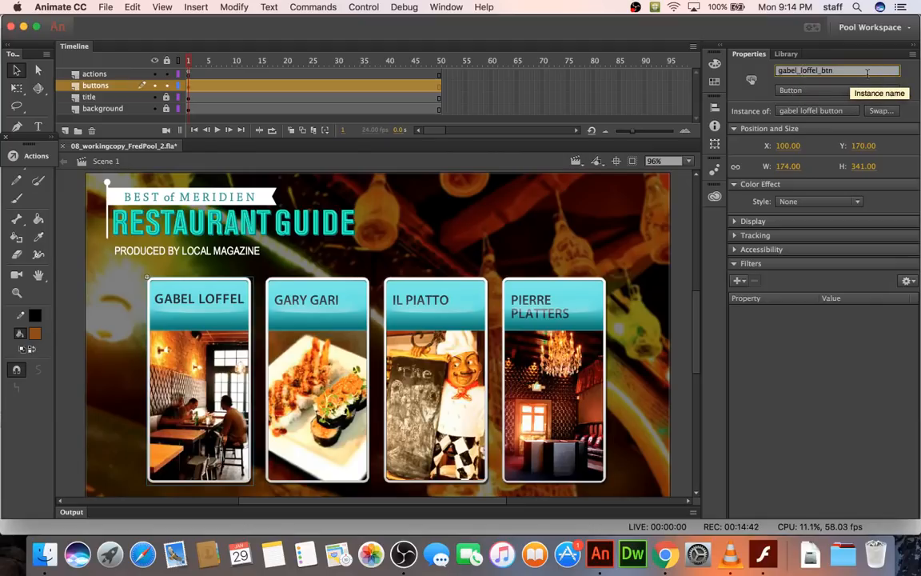
key("BackSpace")
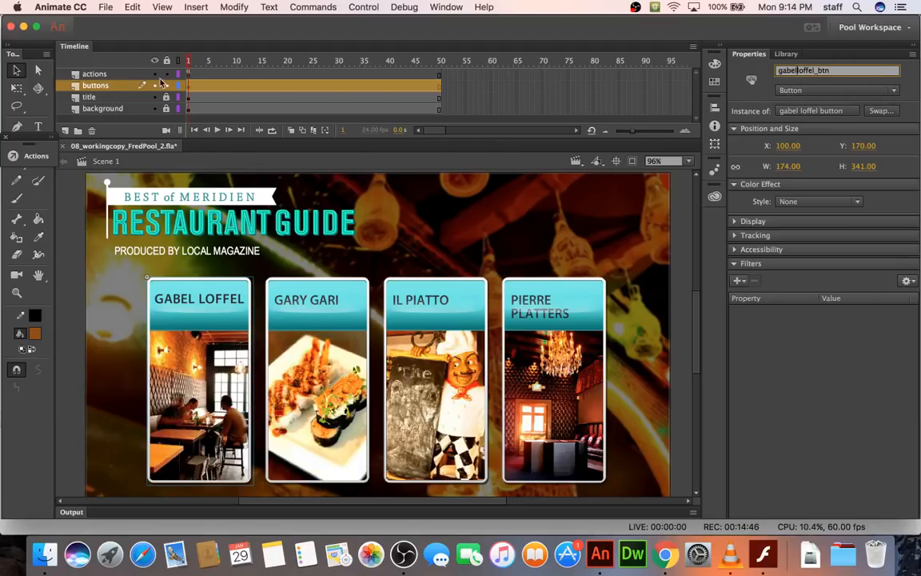
Complete the gabelloffel_btn line in the actions layer's frame 1 script with .addEventListener(MouseEvent.CLICK, restaurant1);.
left_click(187, 74)
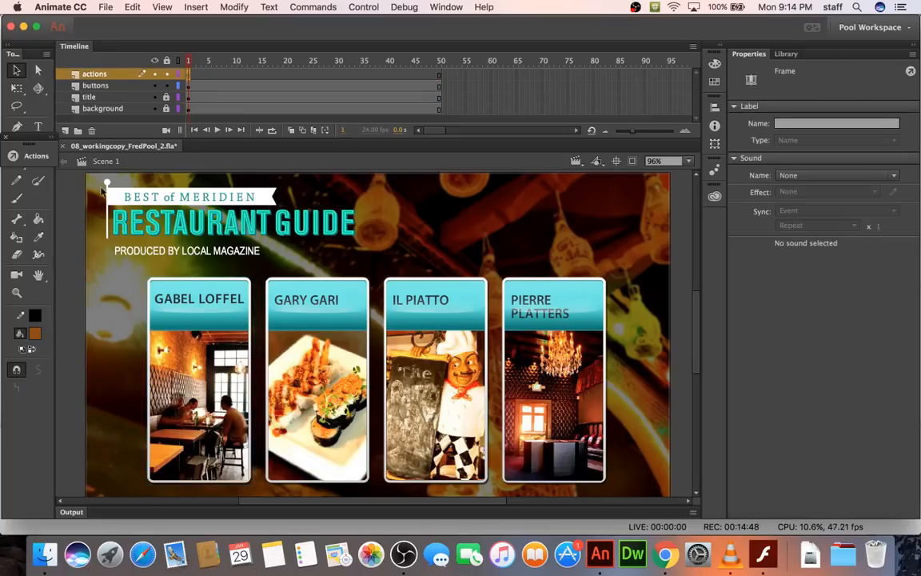
left_click(36, 156)
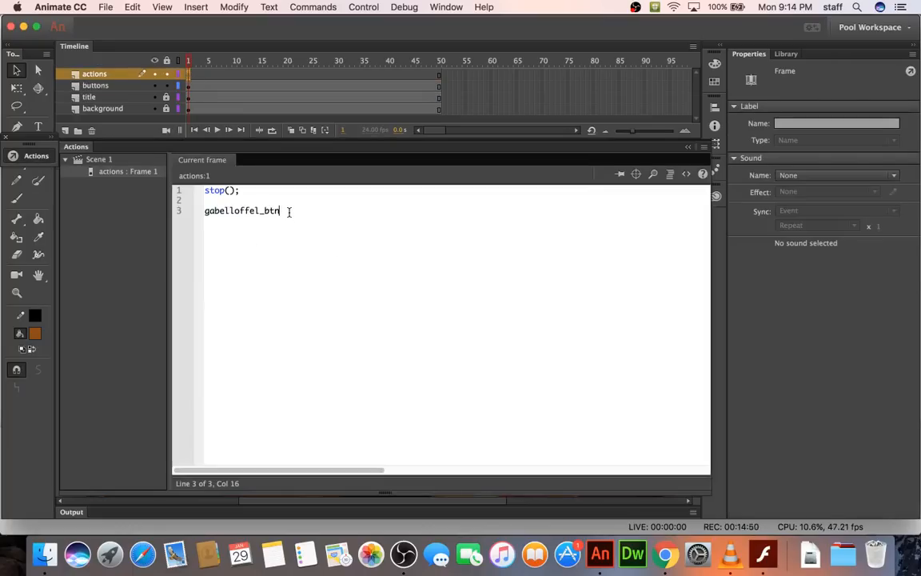
type(".addEvent")
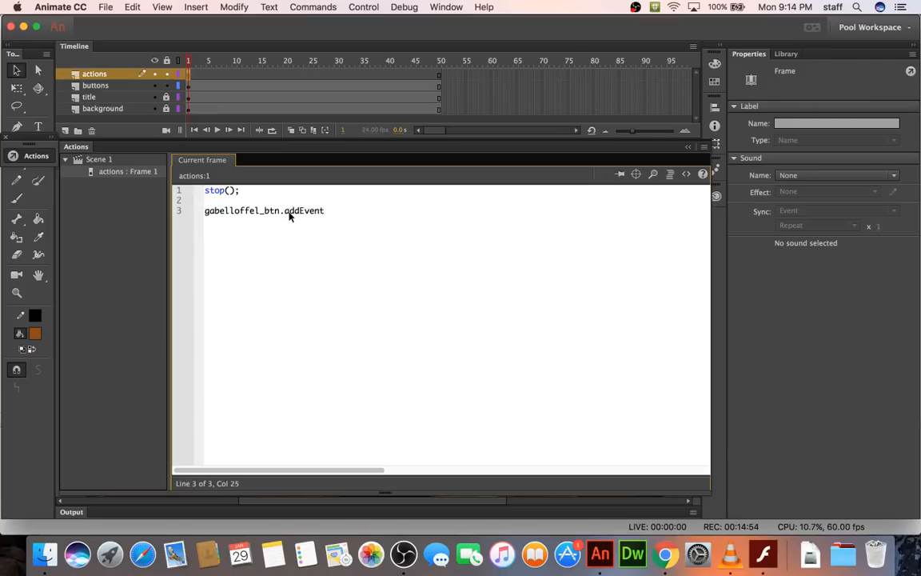
type("Listener(Mouse")
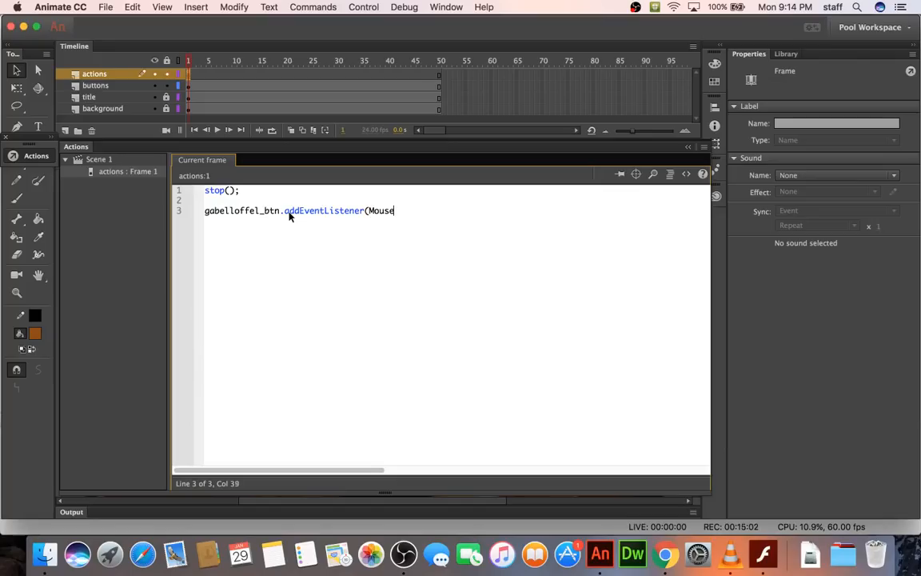
type("Event.")
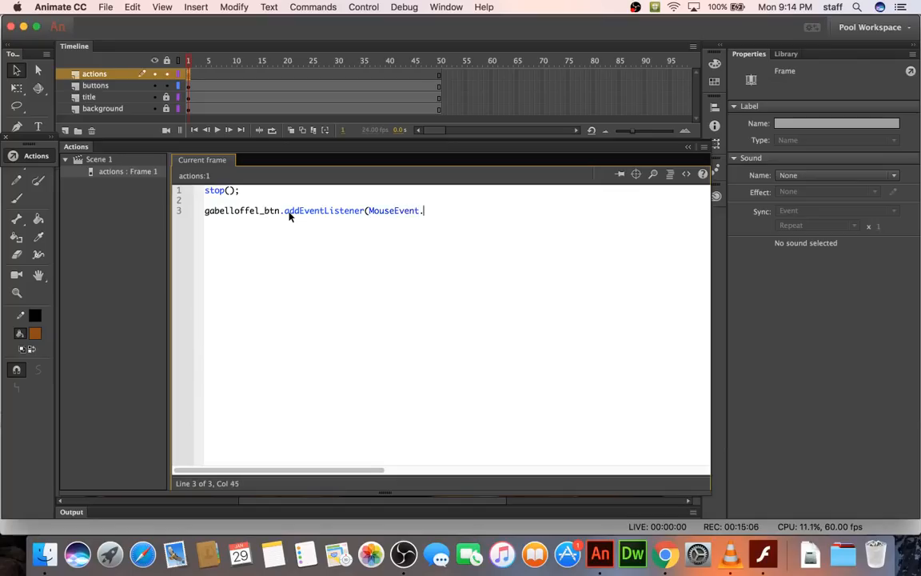
type("CLICK, res")
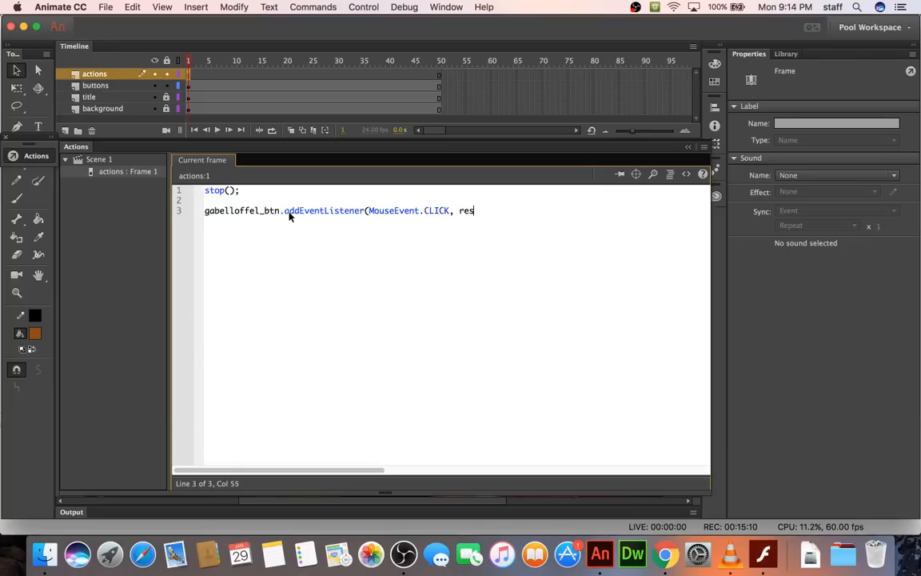
type("tautant")
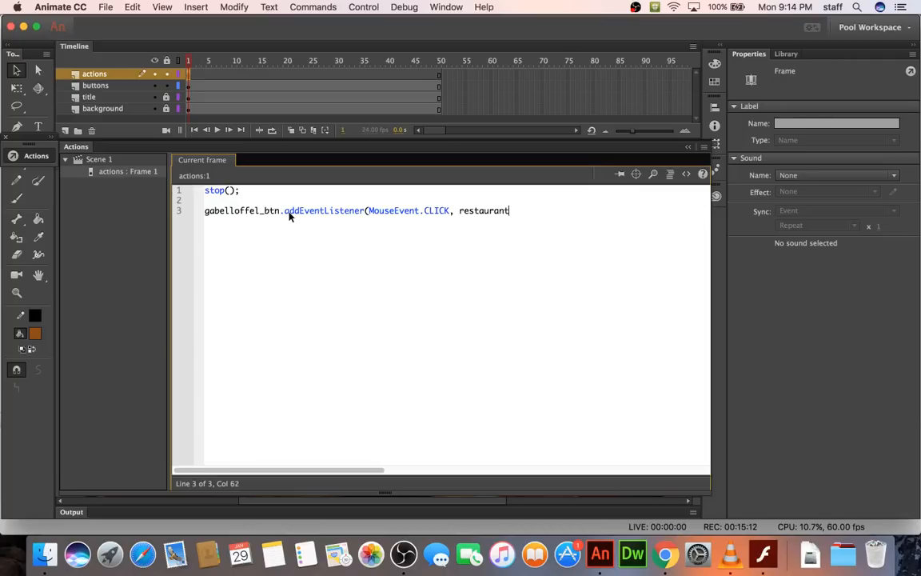
type("1);")
Declare the handler below the listener as function restaurant1(event:MouseEvent):void with opening and closing braces.
key("Return")
type("funcitor")
key("BackSpace")
key("BackSpace")
key("BackSpace")
key("BackSpace")
type("tion")
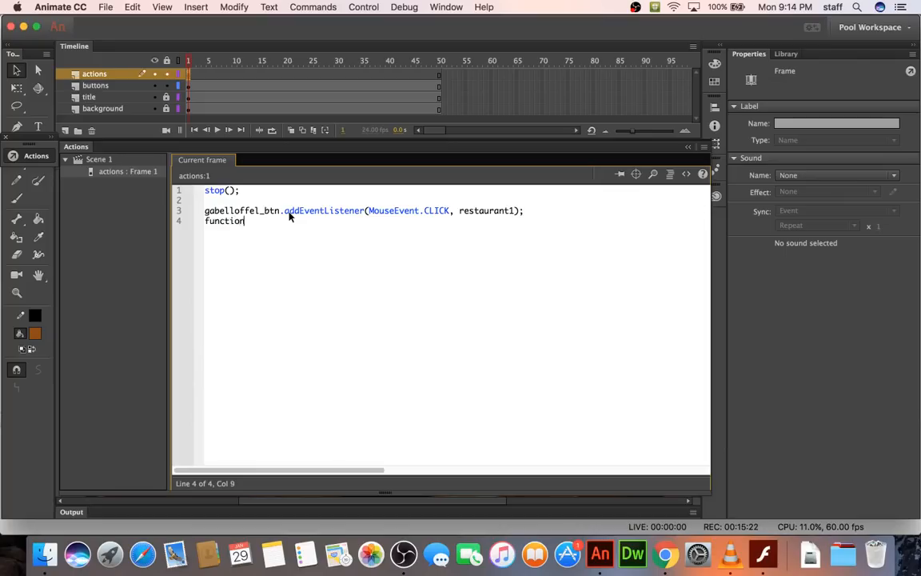
type(" restaurant1(event:")
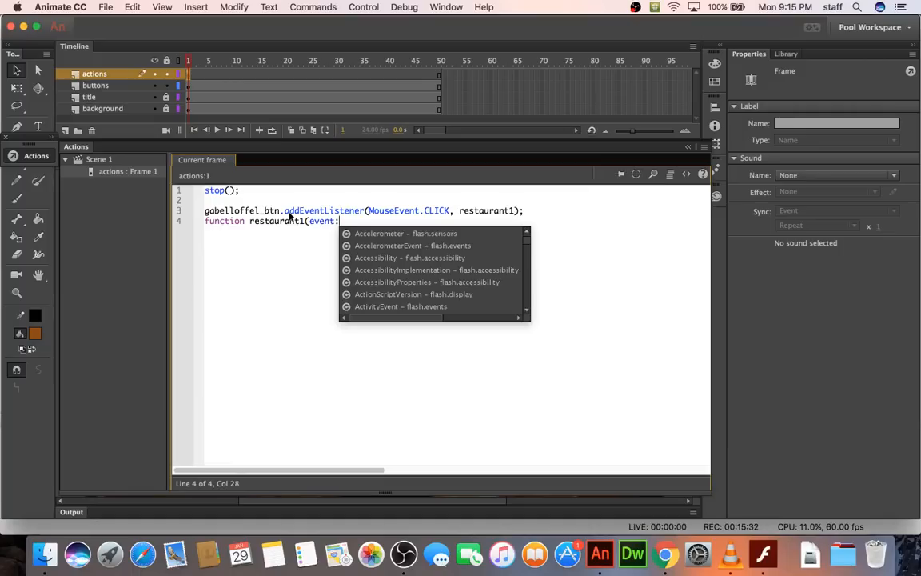
type("Mouse")
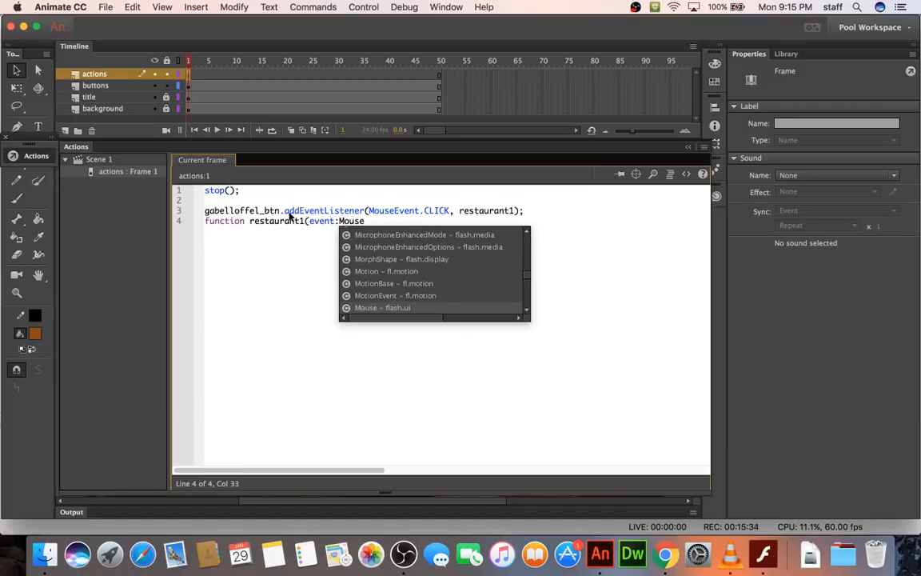
type("Event")
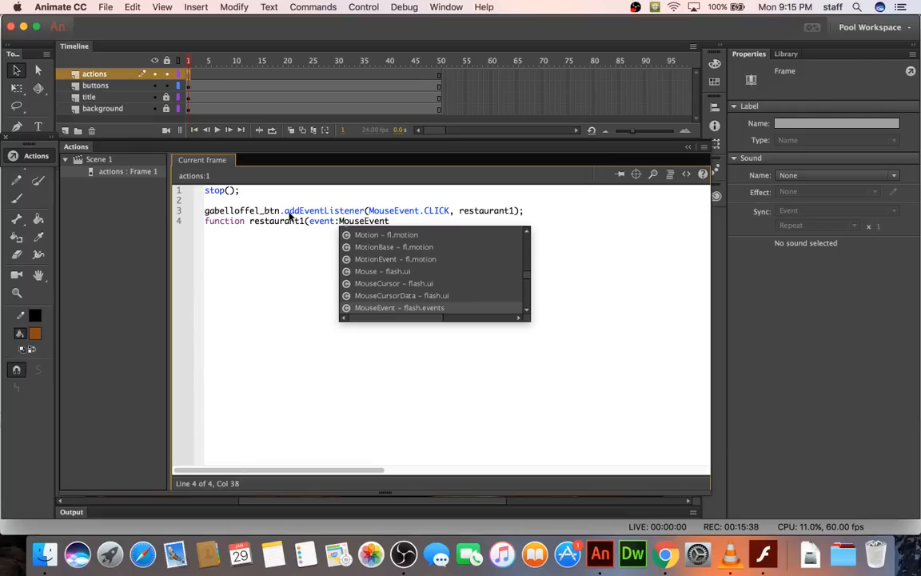
key("Return")
type("):void")
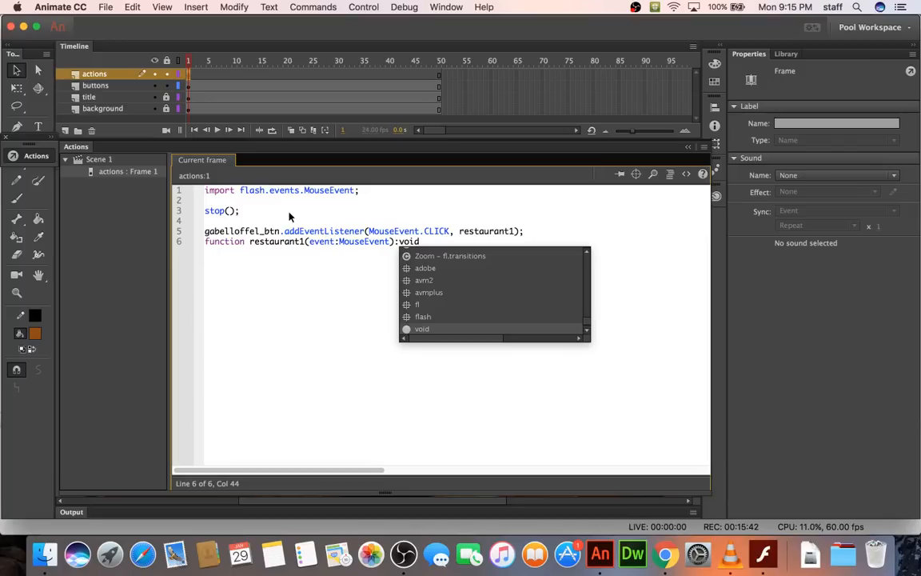
type(" {")
key("Return")
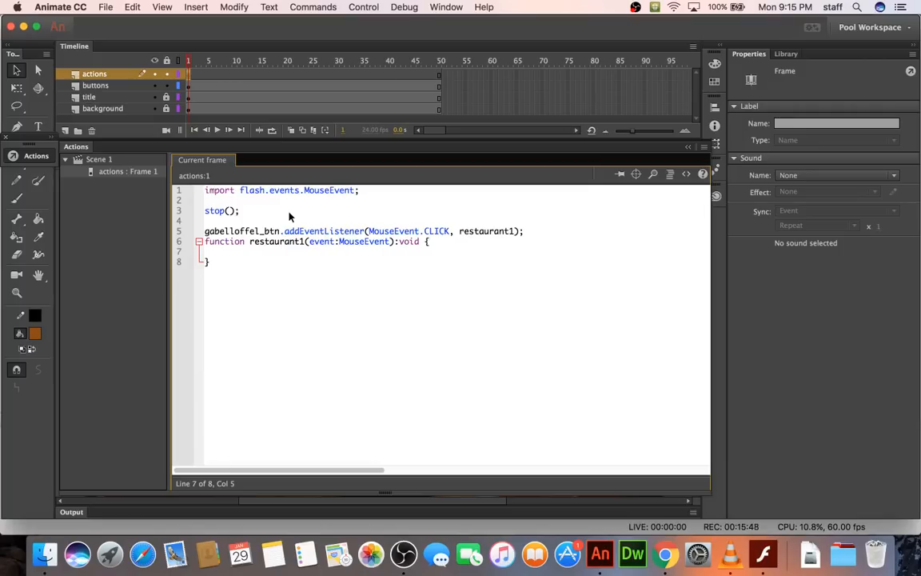
Fill the restaurant1 function body with gotoAndStop(10); and trace("Working!"); on separate lines.
type("gotoAndStop()")
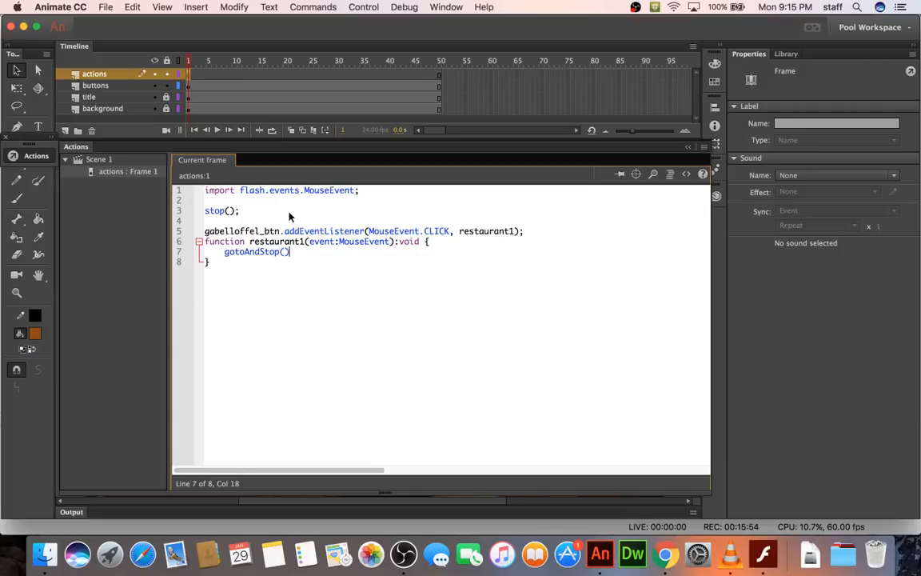
type(";")
type("10")
type(");")
key("Return")
type("trace(\"\");")
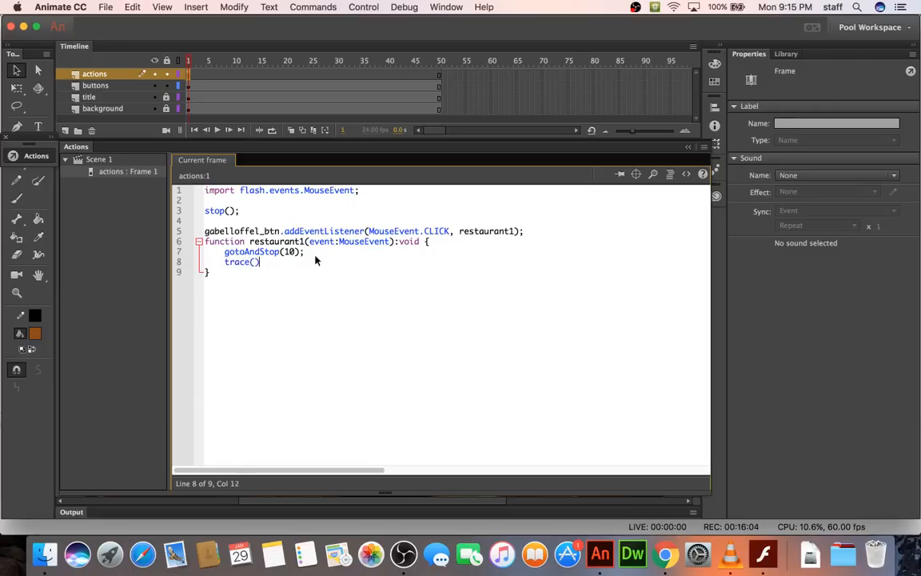
key("Left")
key("Left")
type("\"\"")
type("Working")
type("!")
Check the button name, the matching function names and the gotoAndStop line in the listener code.
left_click(247, 231)
double_click(247, 231)
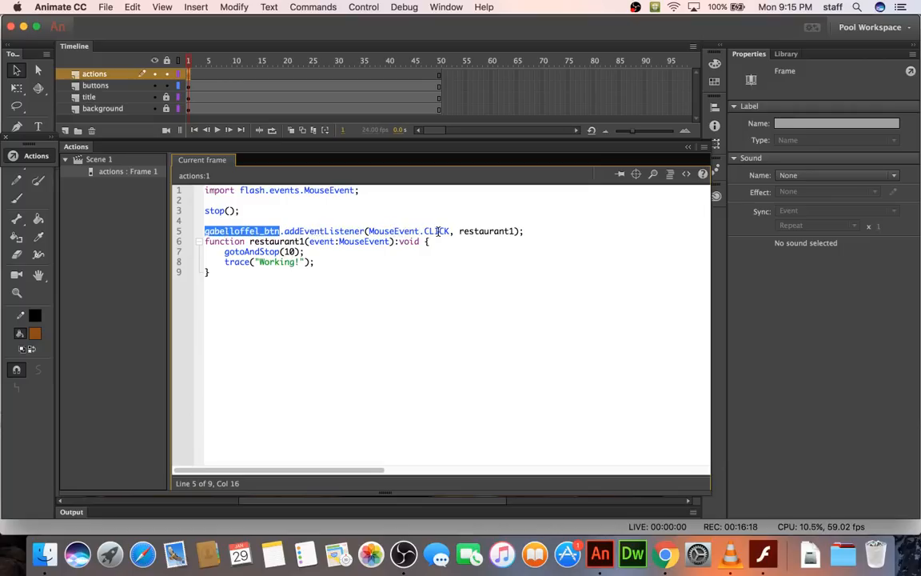
double_click(485, 231)
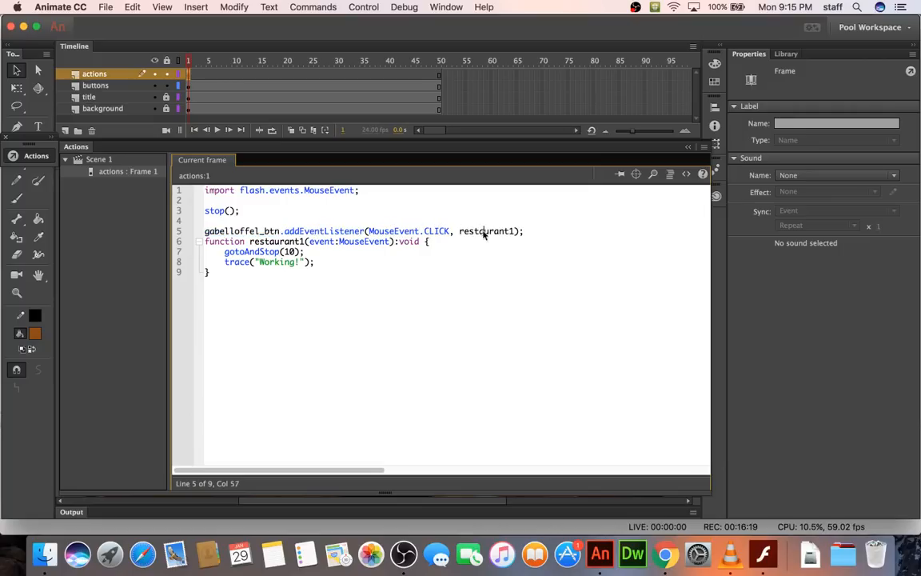
double_click(277, 241)
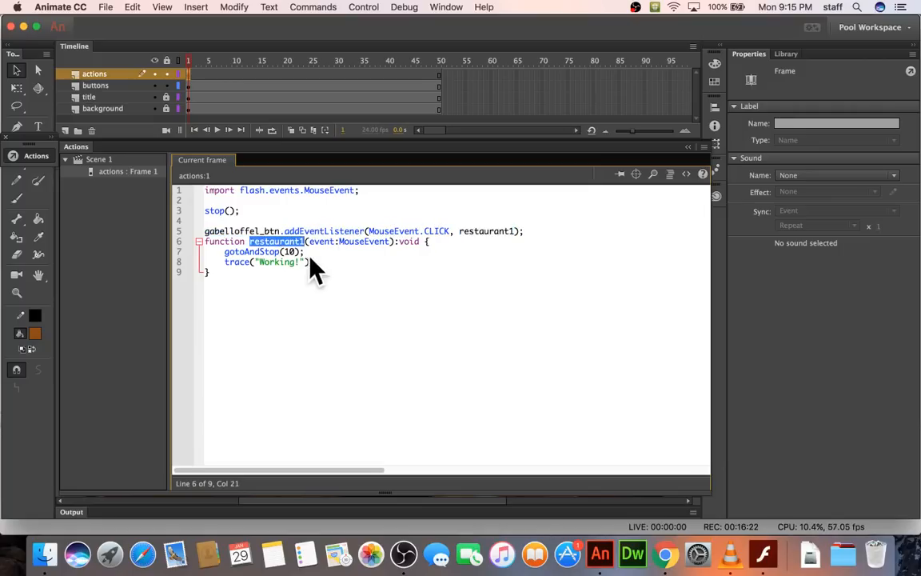
left_click_drag(305, 252, 225, 252)
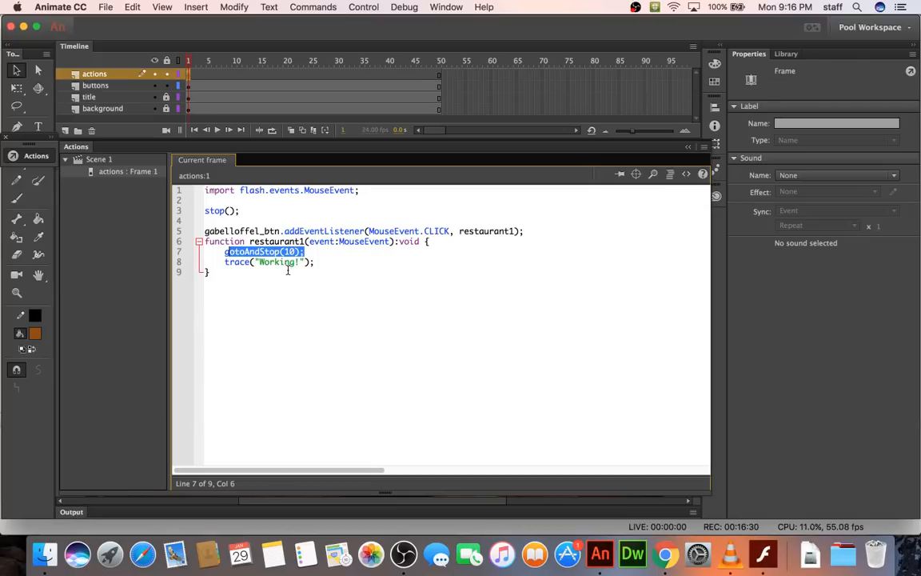
Preview the movie to test the gabel loffel button's click response, closing the preview and collapsing the output.
key("super+Return")
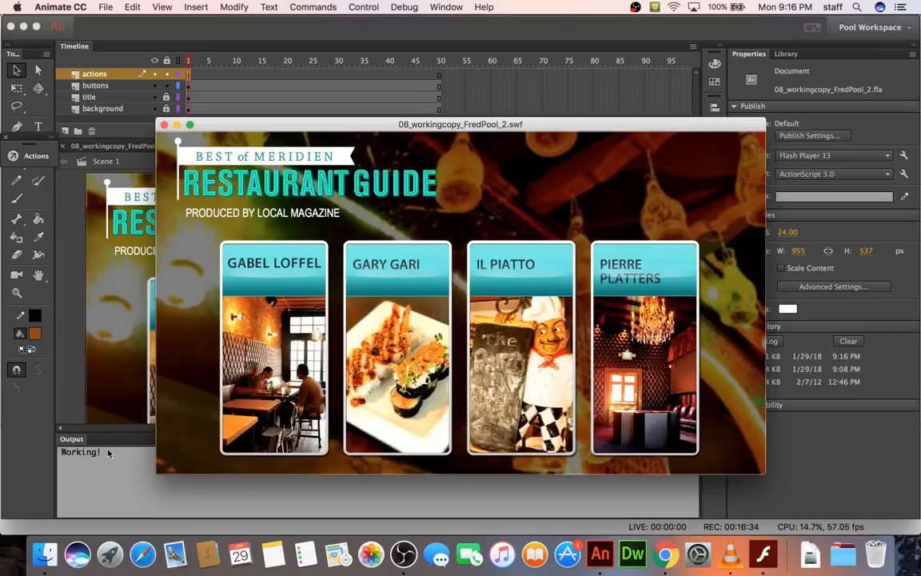
left_click(164, 125)
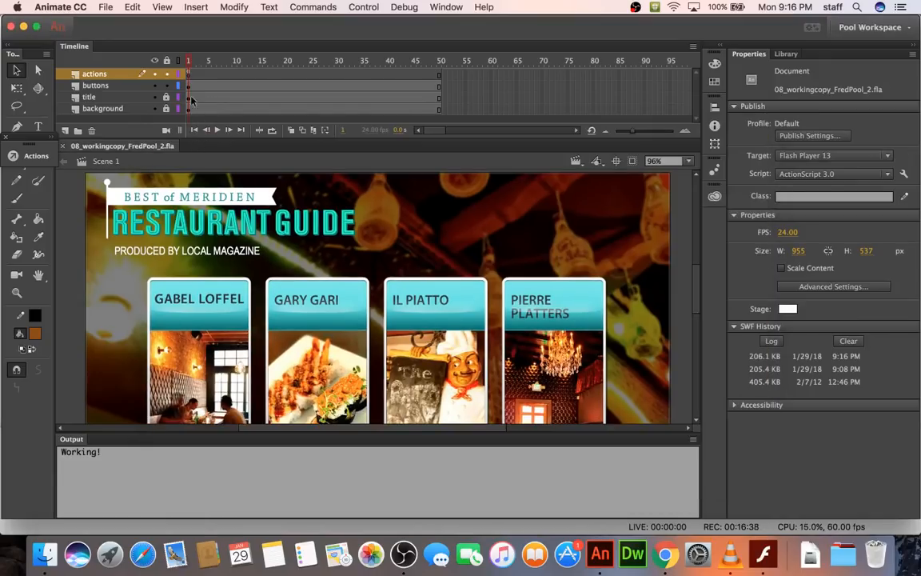
left_click(189, 76)
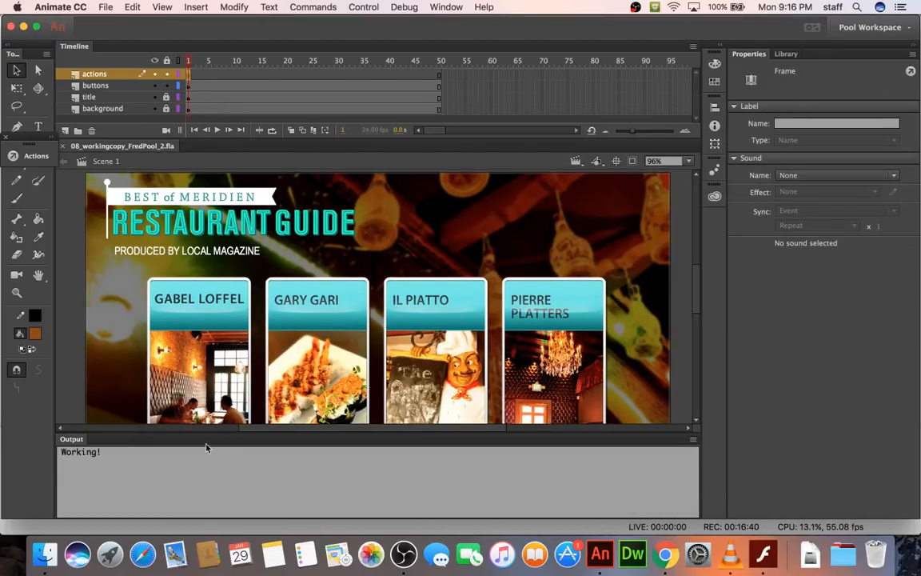
double_click(90, 439)
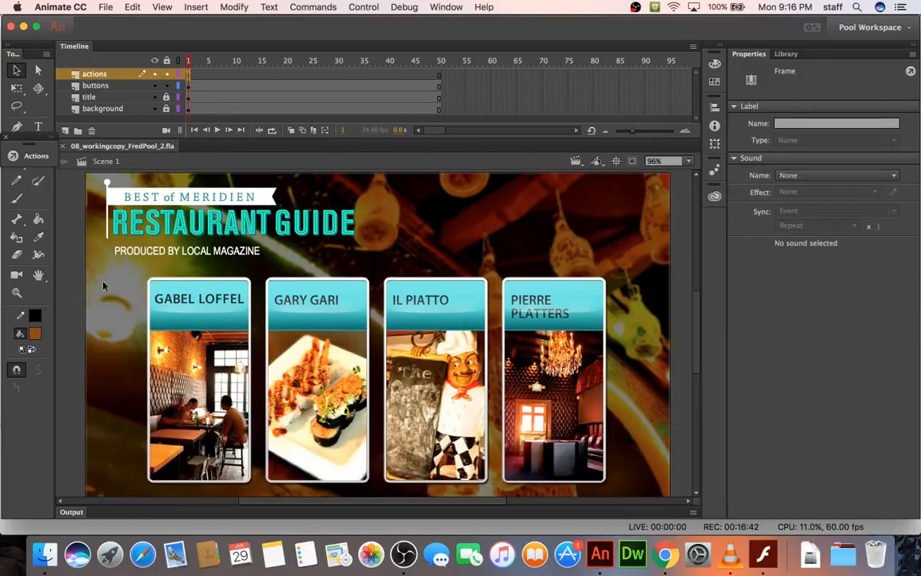
Copy the gabelloffel_btn listener with its restaurant1 function and paste three duplicates below it, separated by blank lines.
left_click(35, 163)
left_click_drag(261, 275, 196, 237)
key("super+c")
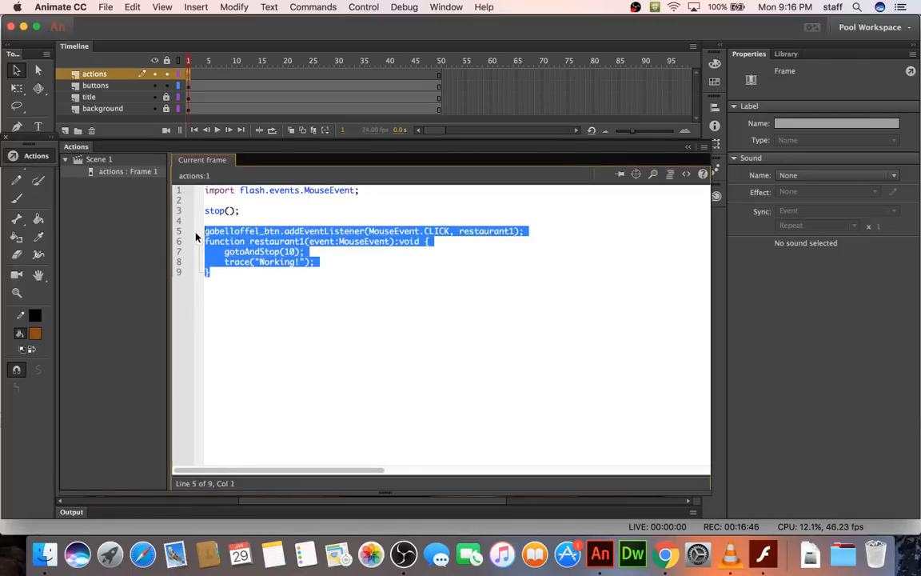
left_click(220, 277)
key("Return")
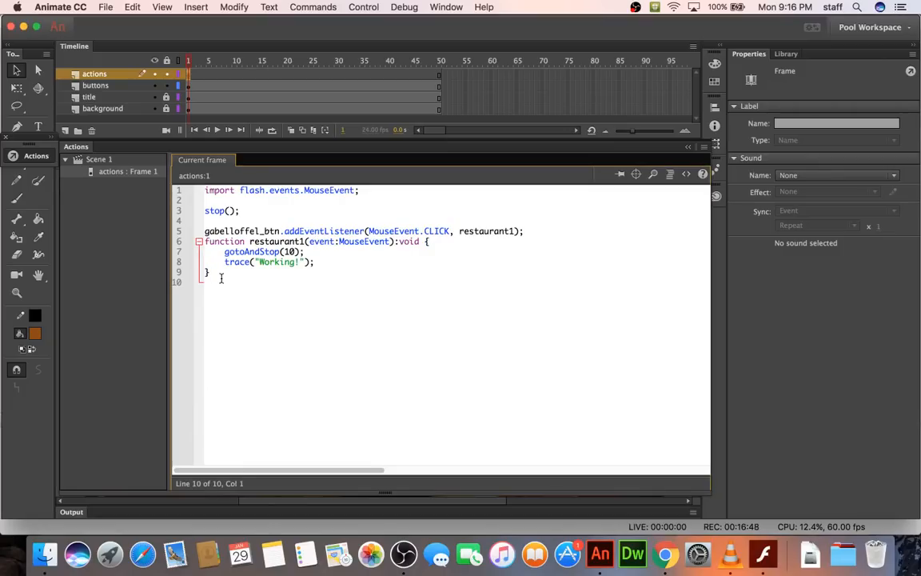
key("Return")
key("super+v")
key("Return")
key("Return")
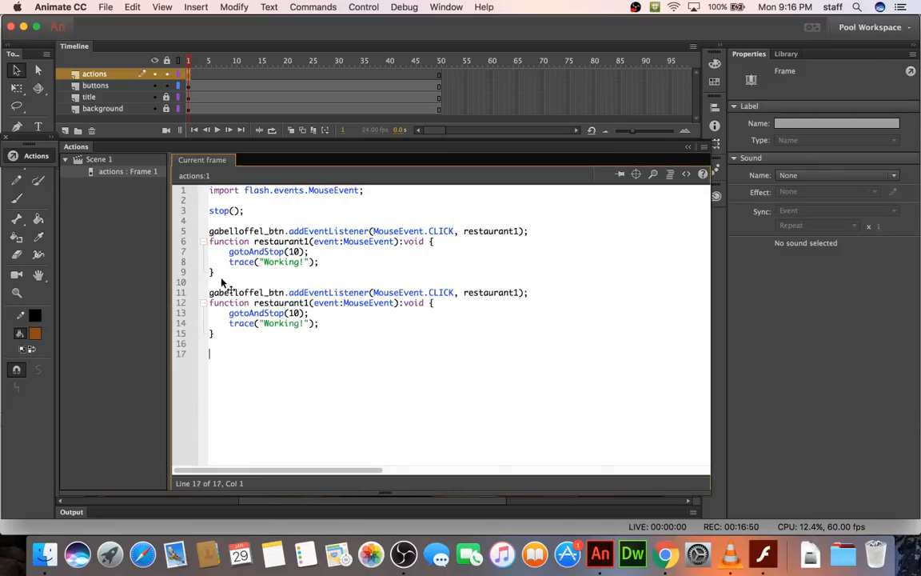
key("super+v")
key("Return")
key("Return")
key("super+v")
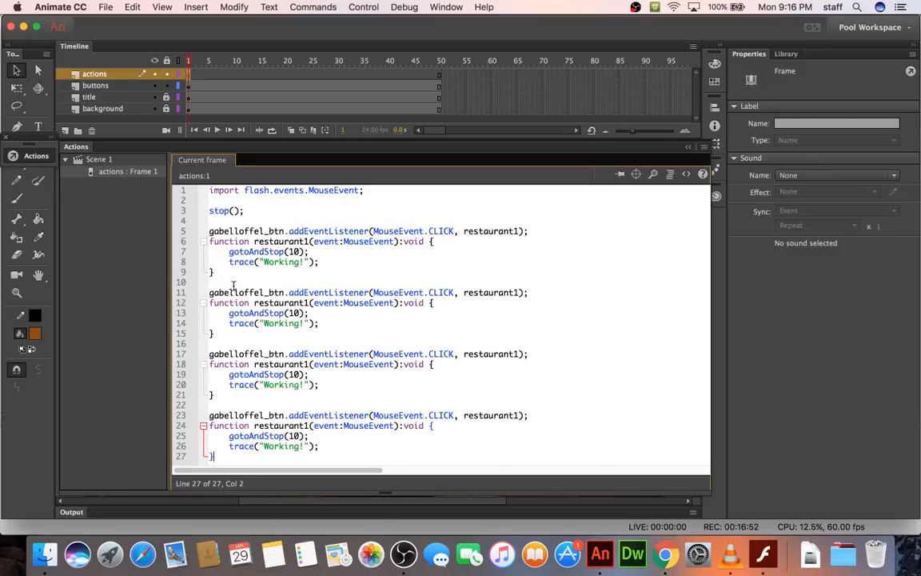
Replace the button name in the second listener block on line 11 with garygari_btn.
double_click(246, 293)
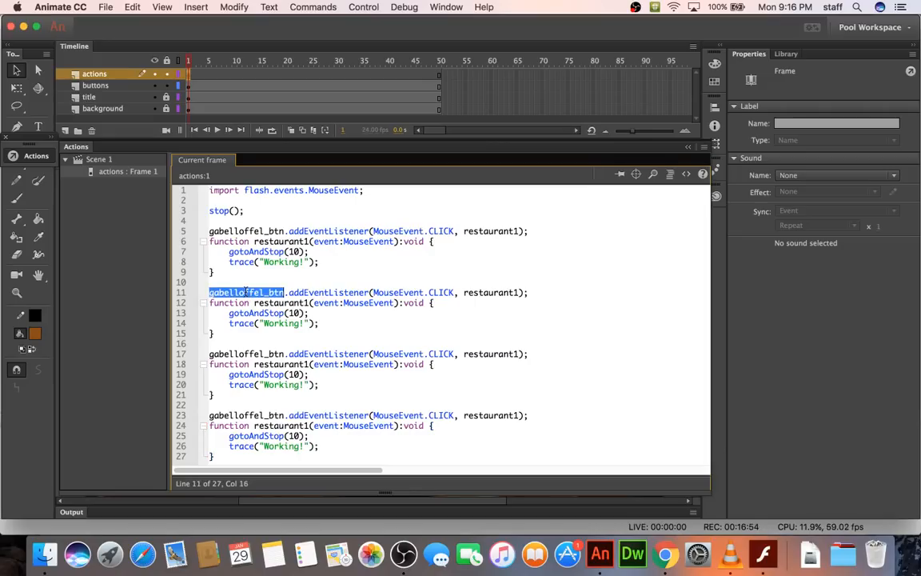
type("gary_gari")
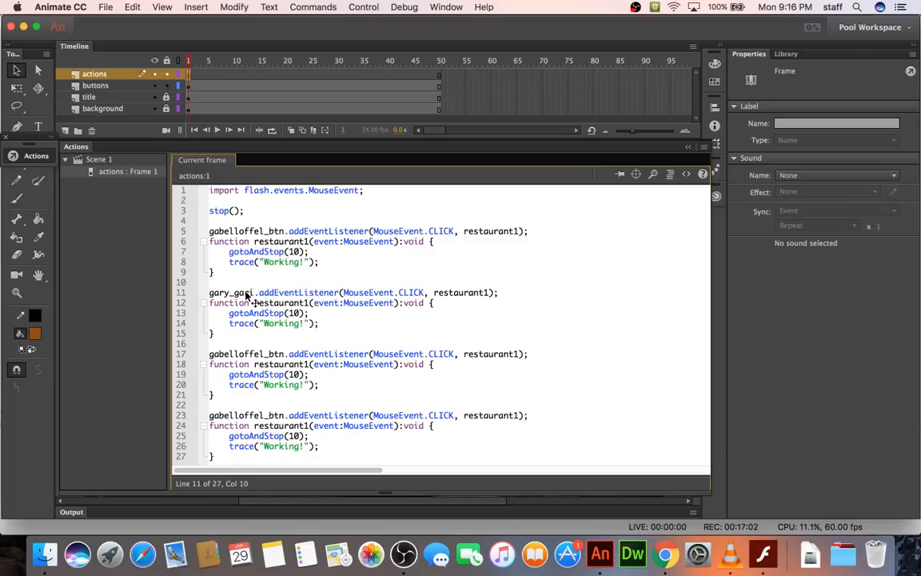
key("BackSpace")
key("BackSpace")
key("BackSpace")
key("BackSpace")
key("BackSpace")
type("gari")
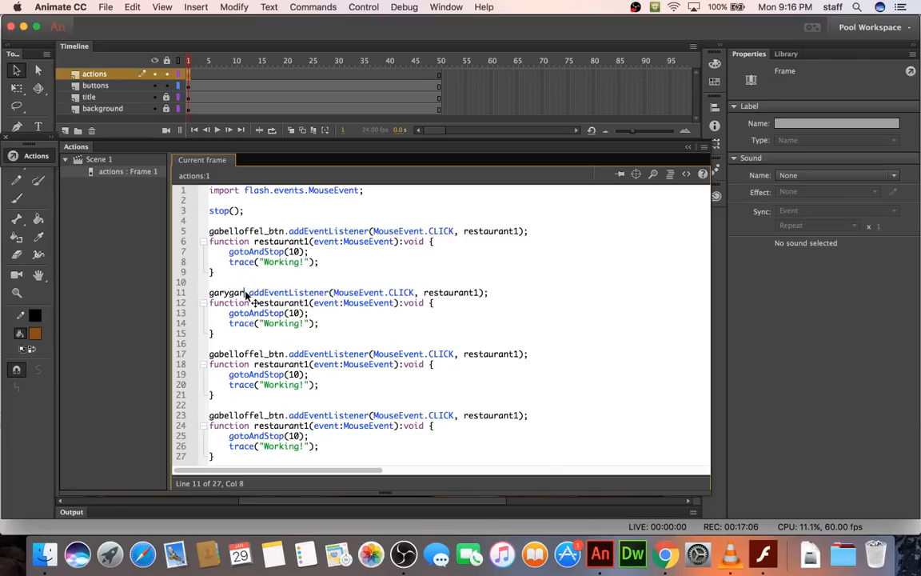
type("_btn")
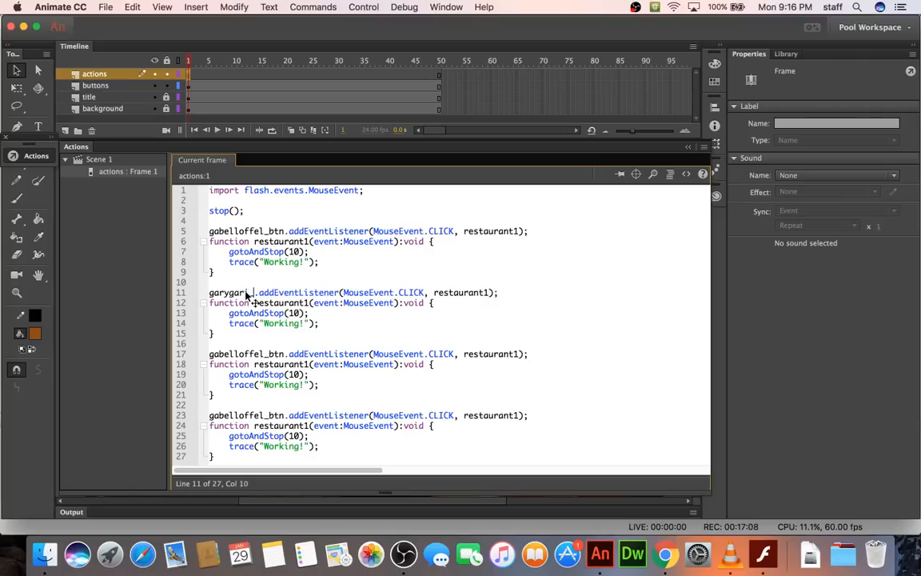
Copy garygari_btn from the script into the Gary Gari button's instance name and reselect frame 1 of the actions layer.
double_click(248, 294)
key("super+c")
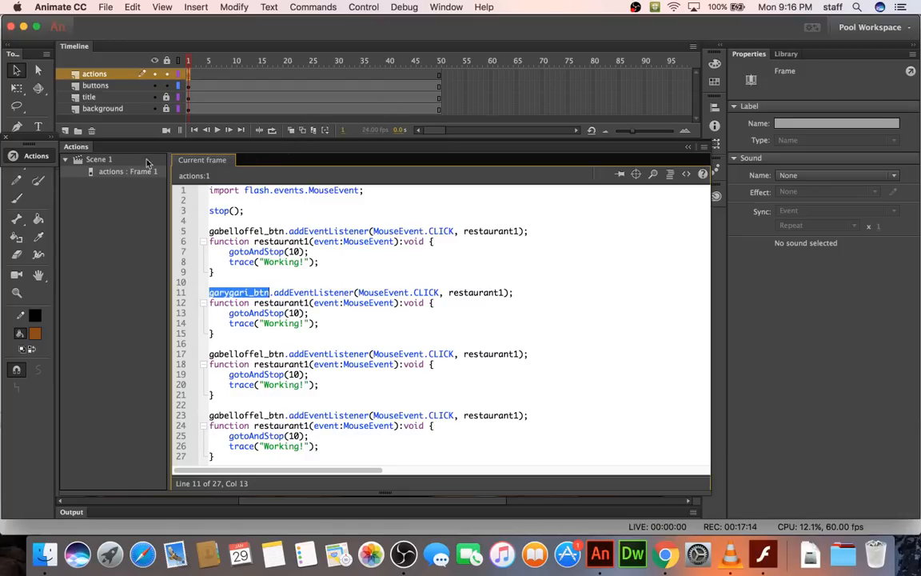
left_click(24, 154)
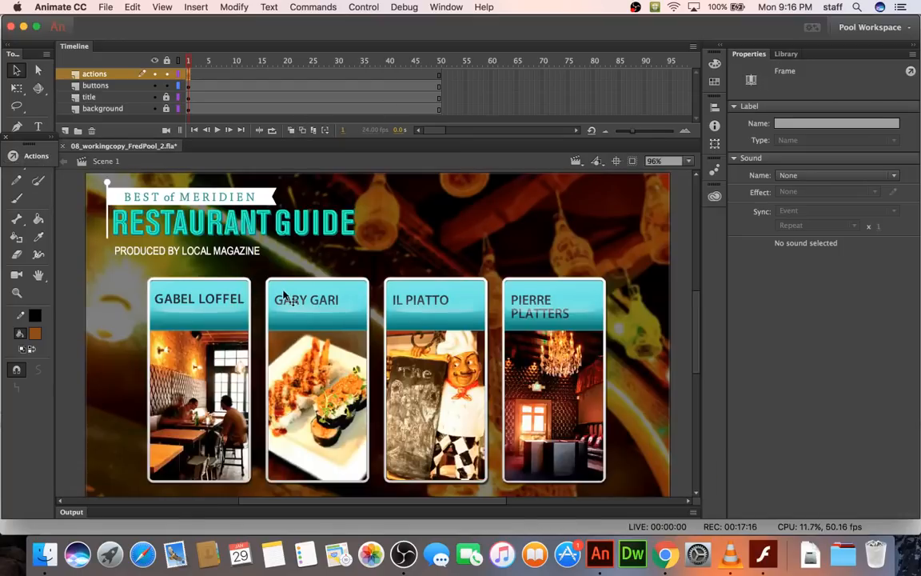
left_click(284, 296)
left_click(781, 72)
left_click_drag(782, 73, 765, 73)
key("super+v")
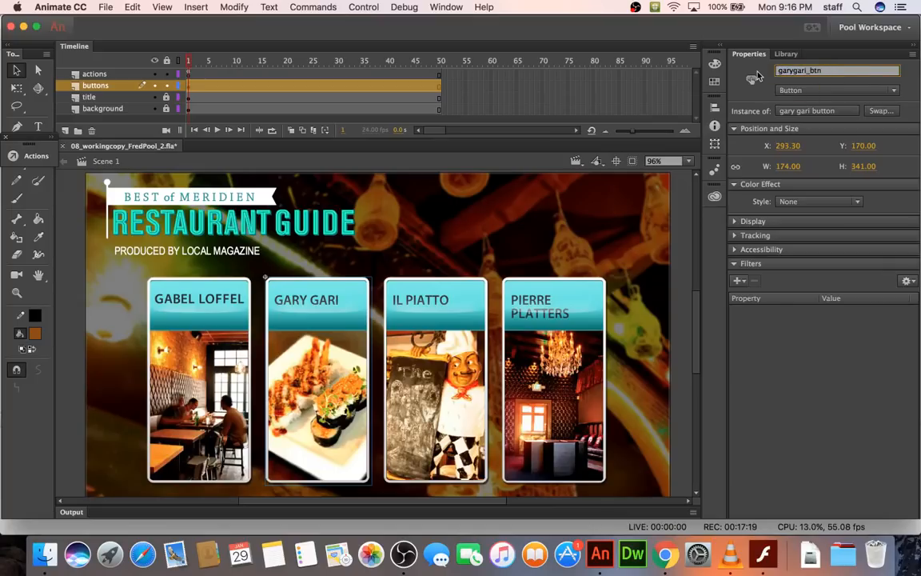
left_click(188, 75)
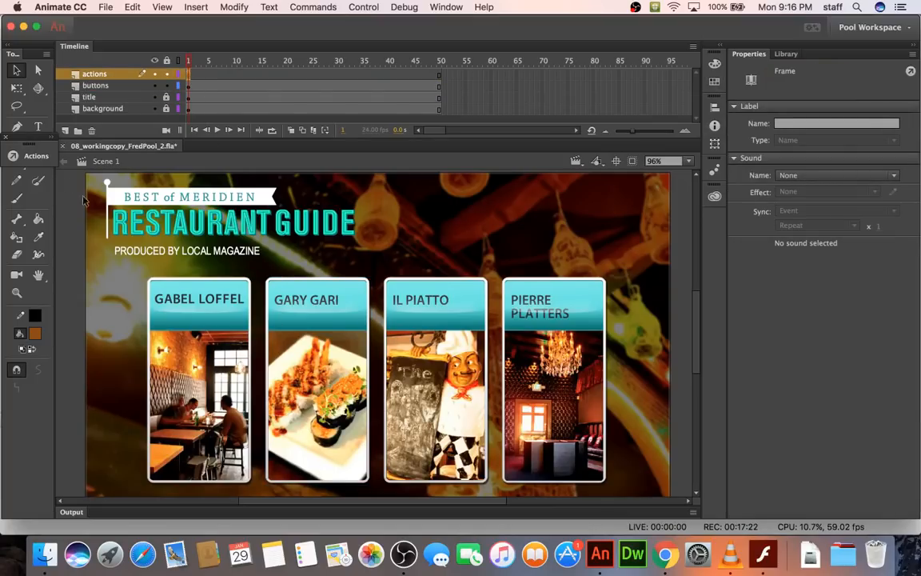
Rename the function to restaurant2 in both the garygari_btn listener and its function definition on line 12.
left_click(43, 158)
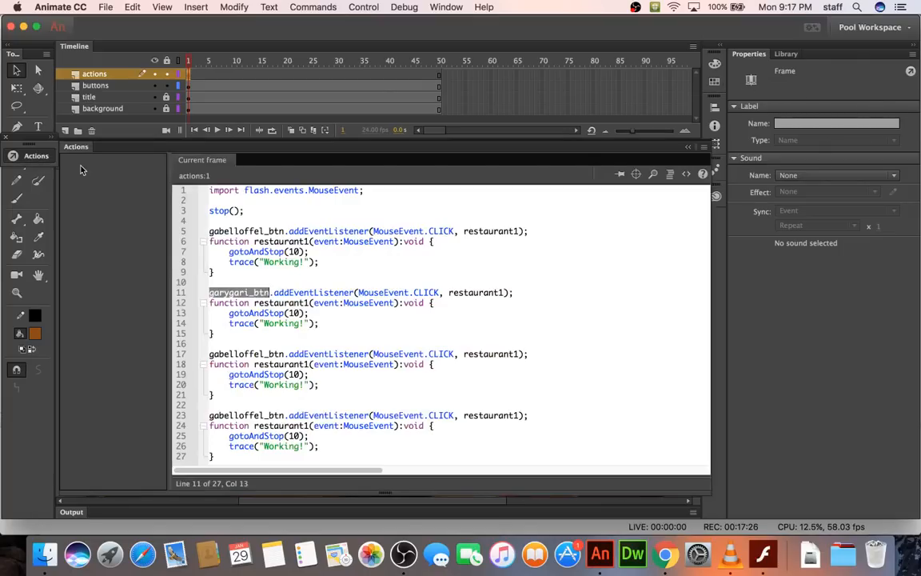
left_click(501, 293)
type("2")
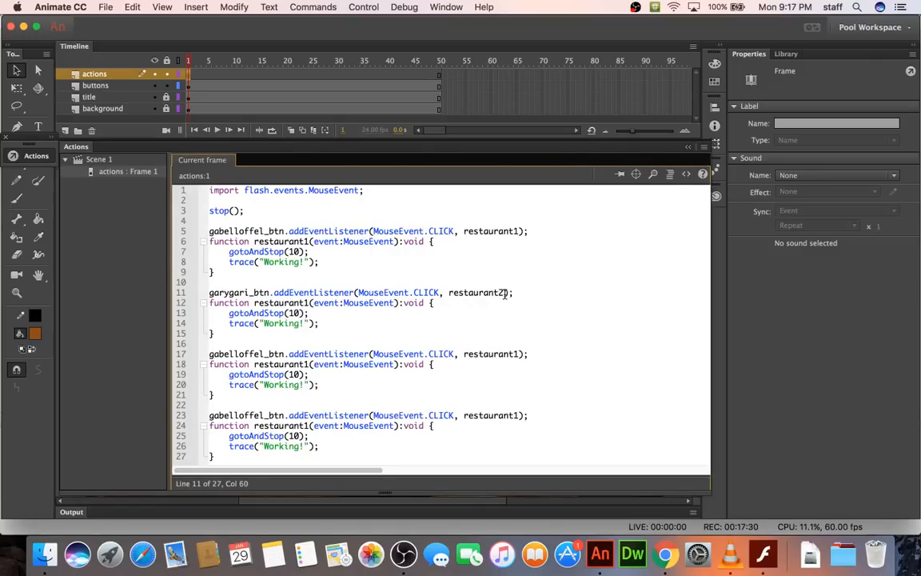
left_click(308, 303)
type("2")
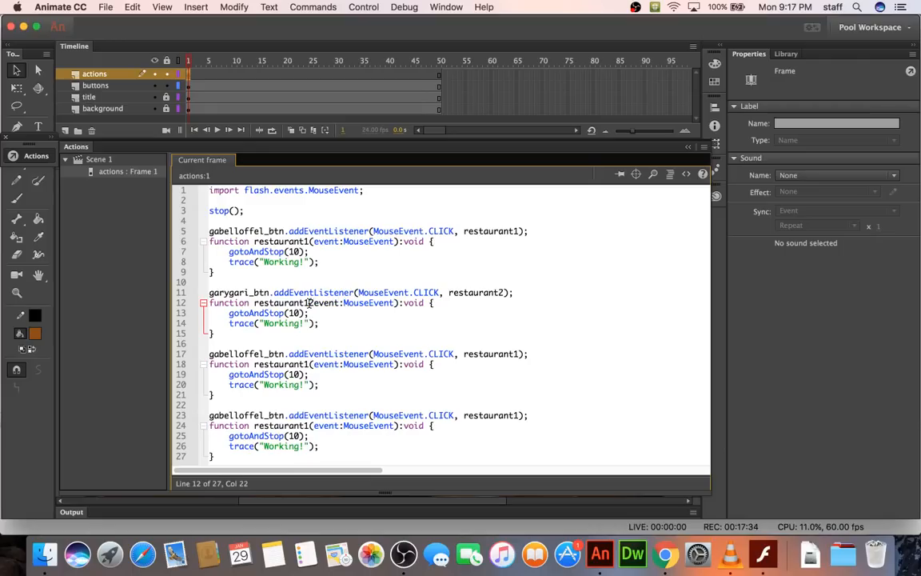
key("BackSpace")
type("(")
key("BackSpace")
type("2")
Rename the function to restaurant3 in the third block's listener and definition, and to restaurant4 in the fourth block.
left_click(308, 364)
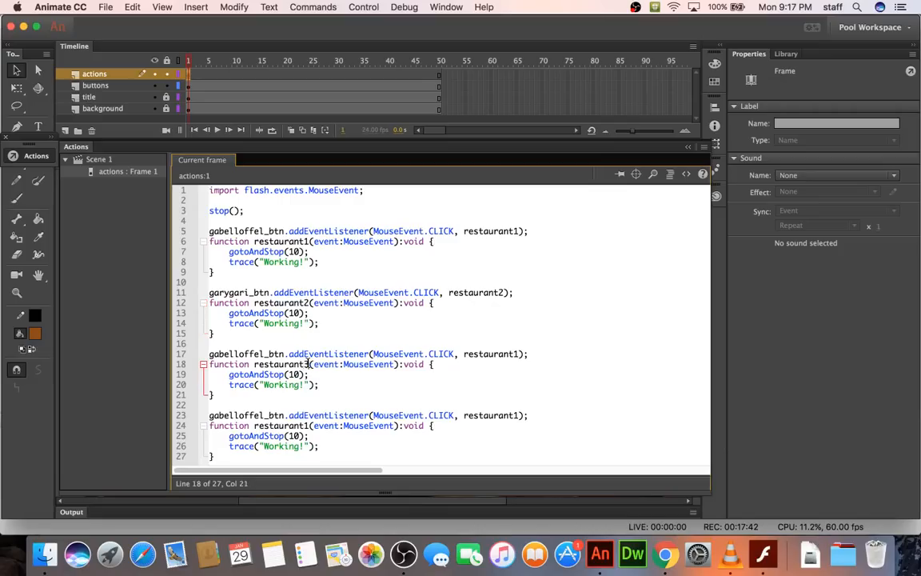
key("BackSpace")
type("3")
left_click(520, 354)
key("BackSpace")
type("3")
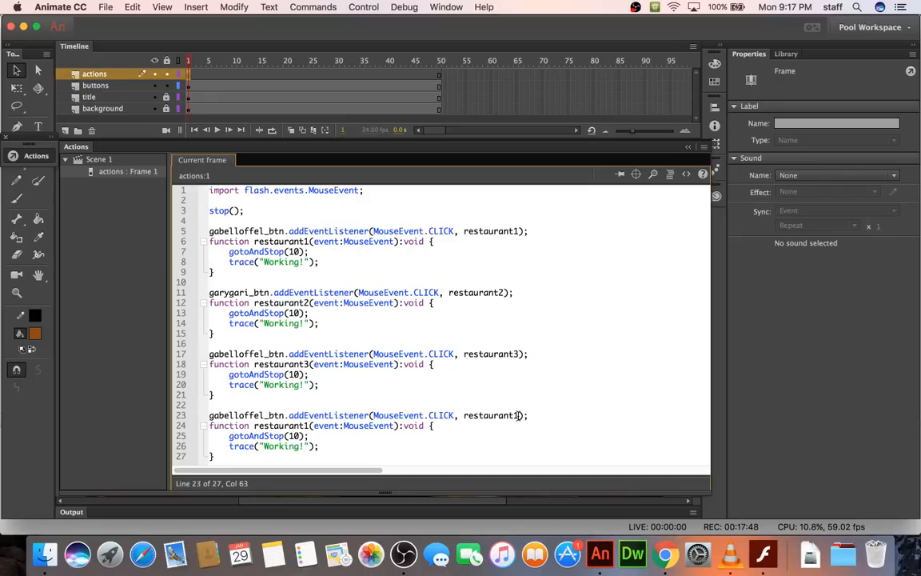
left_click(309, 425)
Replace the button name in the third listener block on line 17 with ilpiatto_btn.
double_click(257, 353)
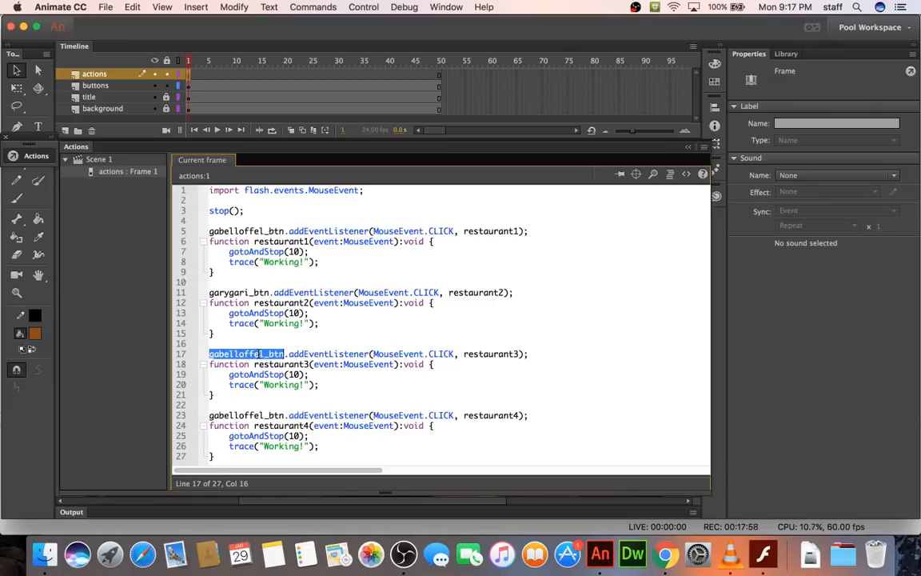
type("il")
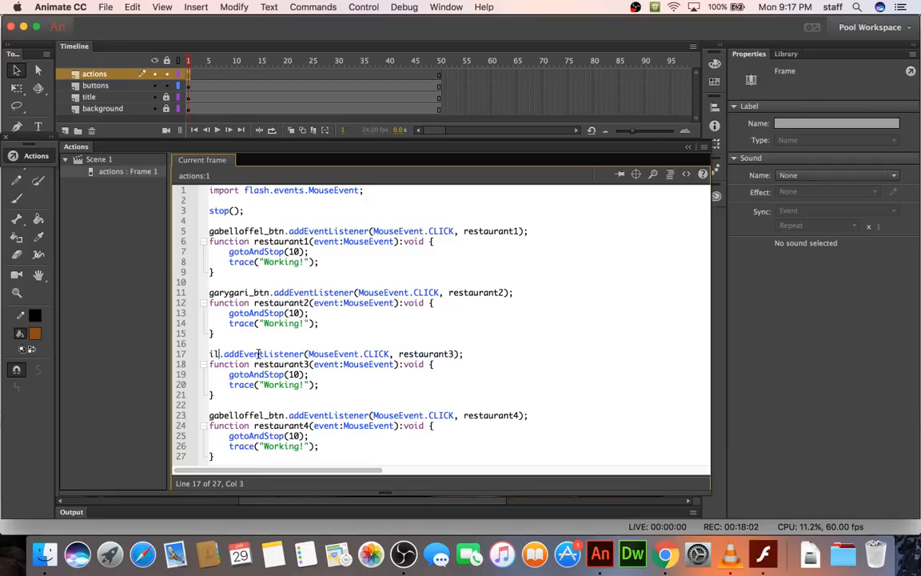
type("piatto_btn")
Copy ilpiatto_btn from the script into the Il Piatto button's instance name and reselect frame 1 of the actions layer.
double_click(258, 356)
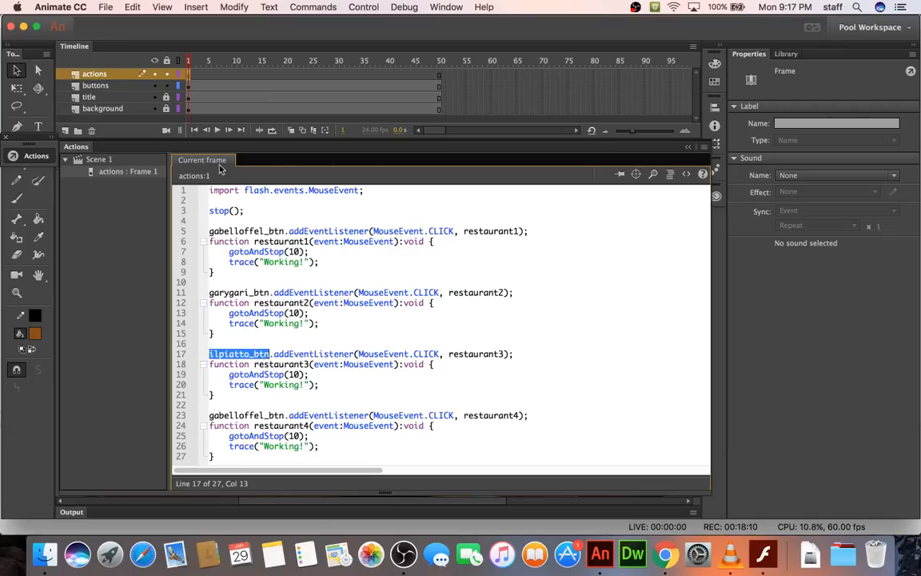
left_click(24, 161)
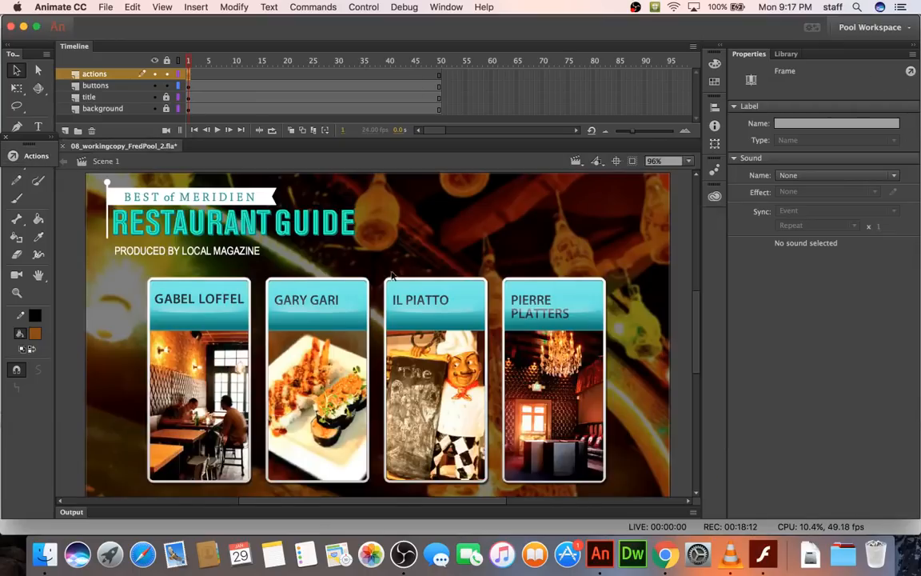
left_click(425, 298)
left_click(788, 70)
key("BackSpace")
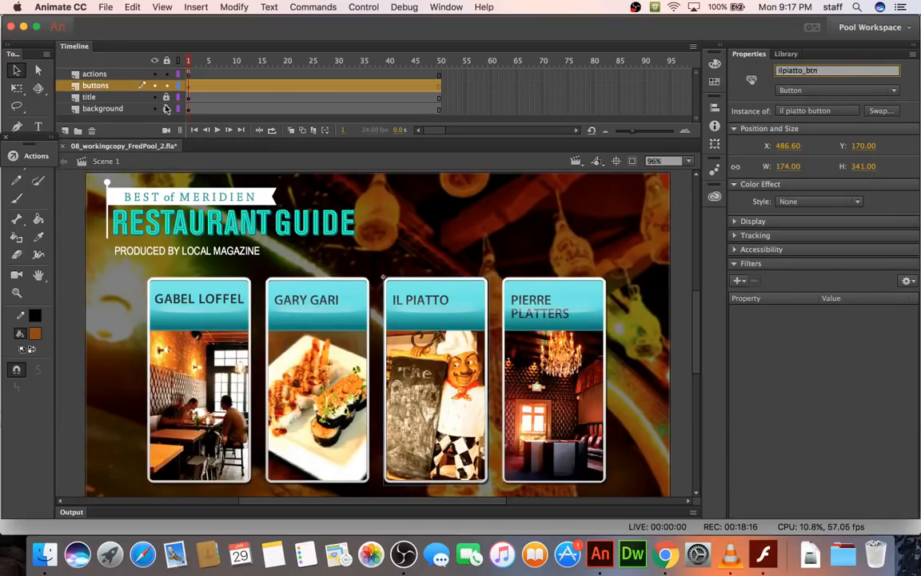
left_click(189, 75)
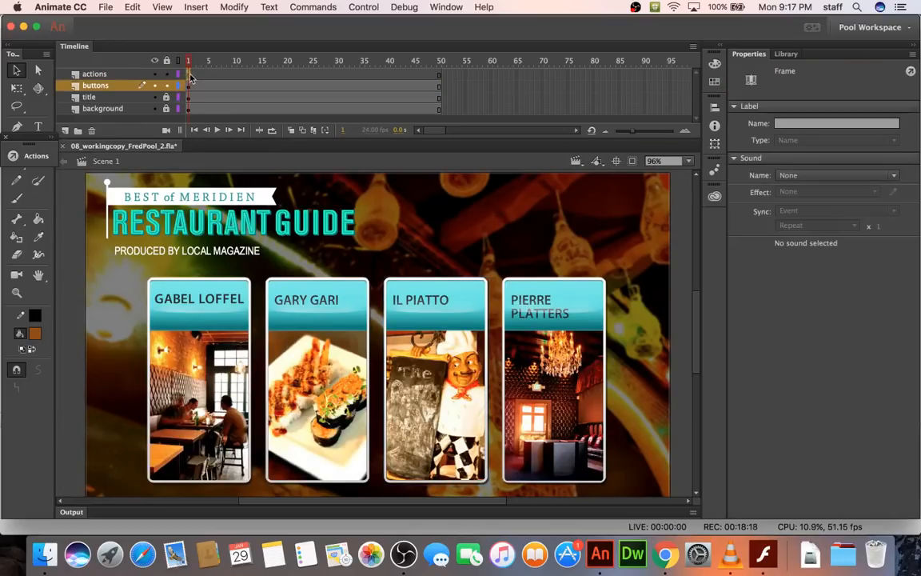
Change the Pierre Platters button's instance name to pierreplatters_btn.
left_click(546, 294)
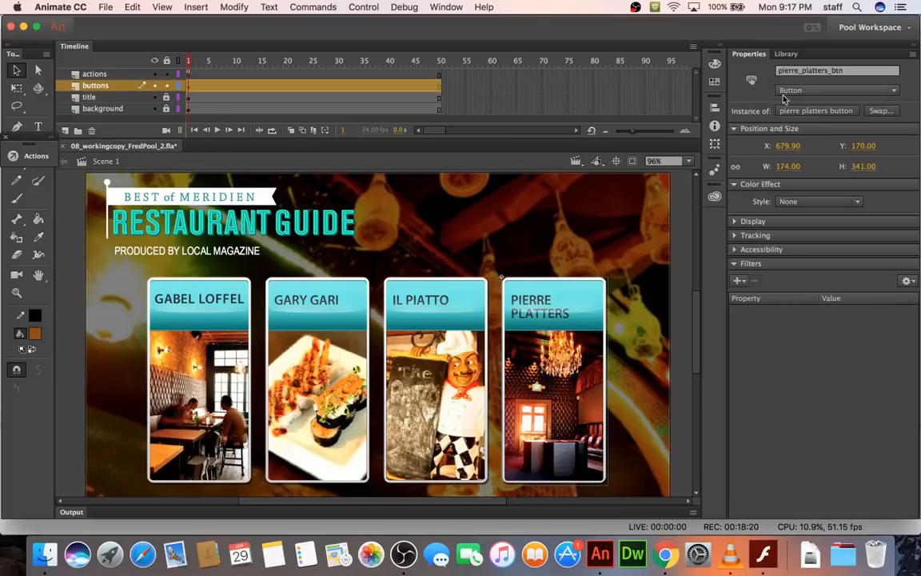
left_click(803, 70)
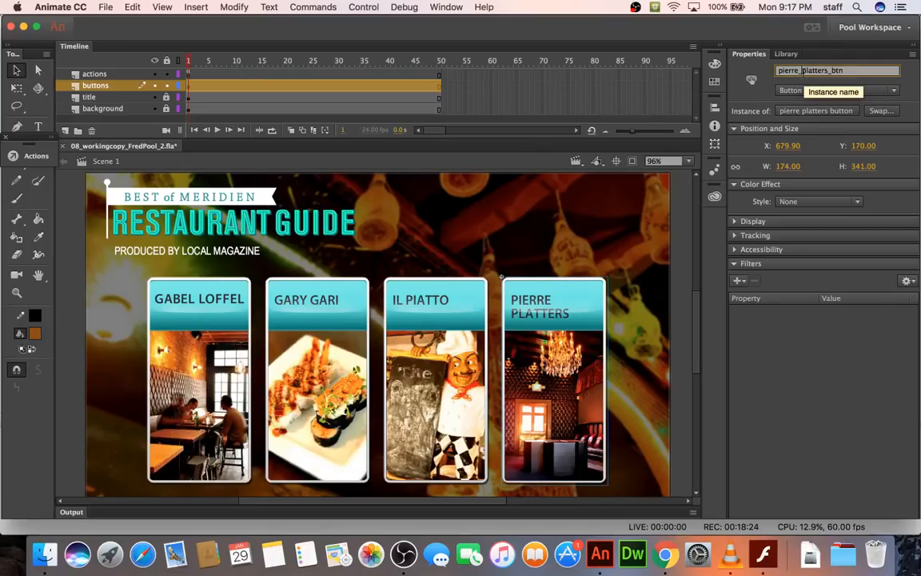
key("BackSpace")
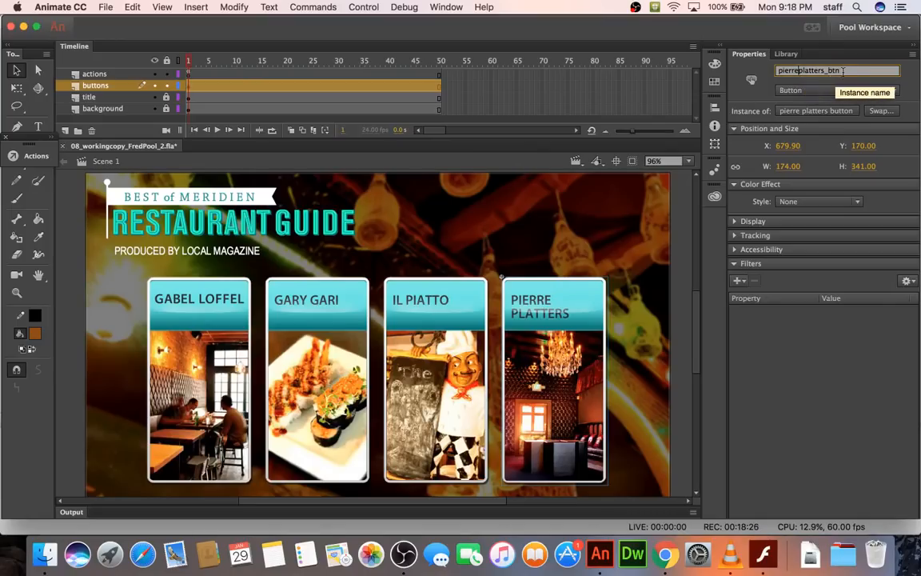
key("Return")
Copy the Pierre Platters button's instance name over the button name in the fourth listener on line 23 of the frame 1 script.
key("super+c")
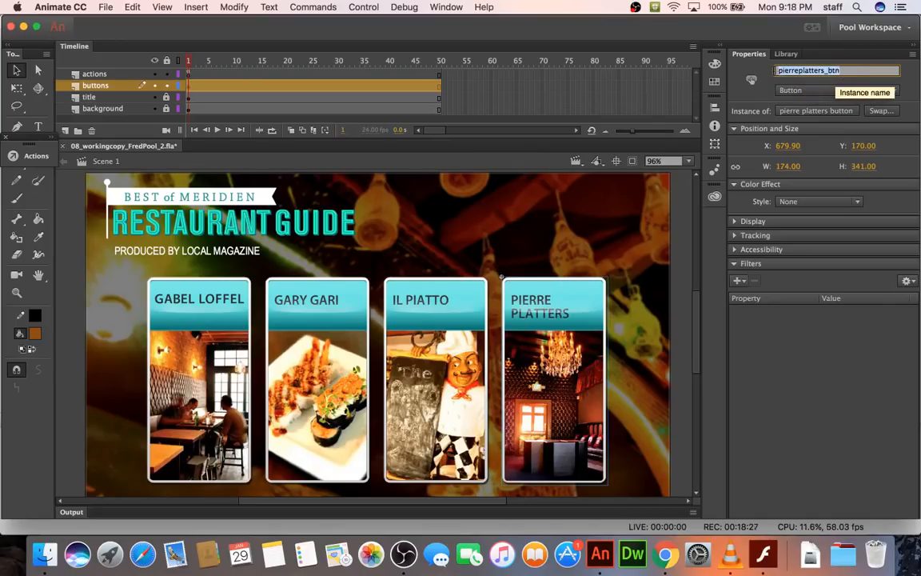
left_click(182, 73)
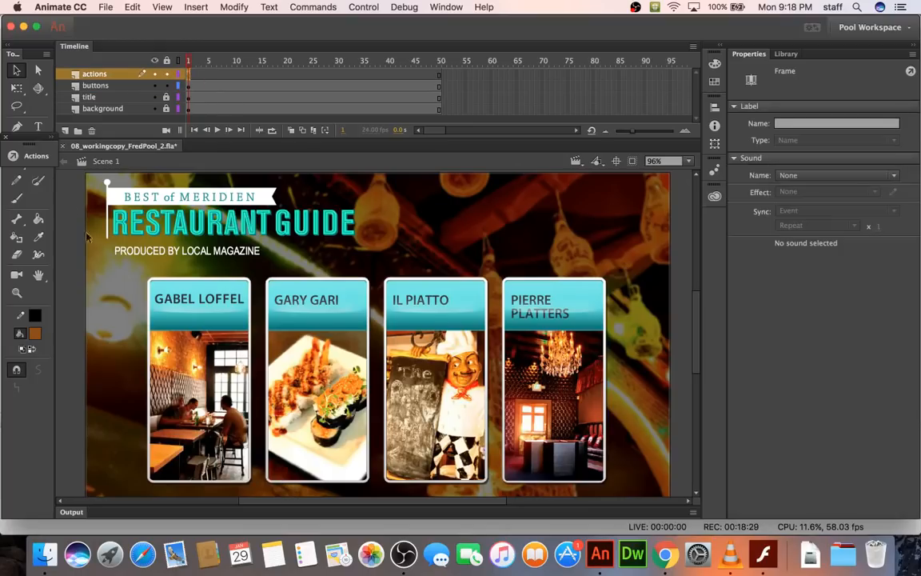
left_click(35, 155)
double_click(246, 415)
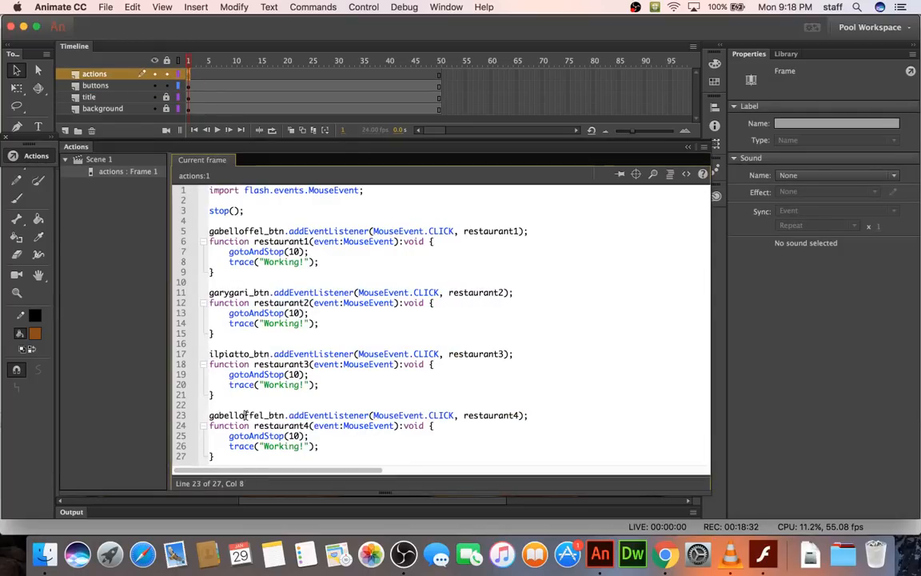
key("super+v")
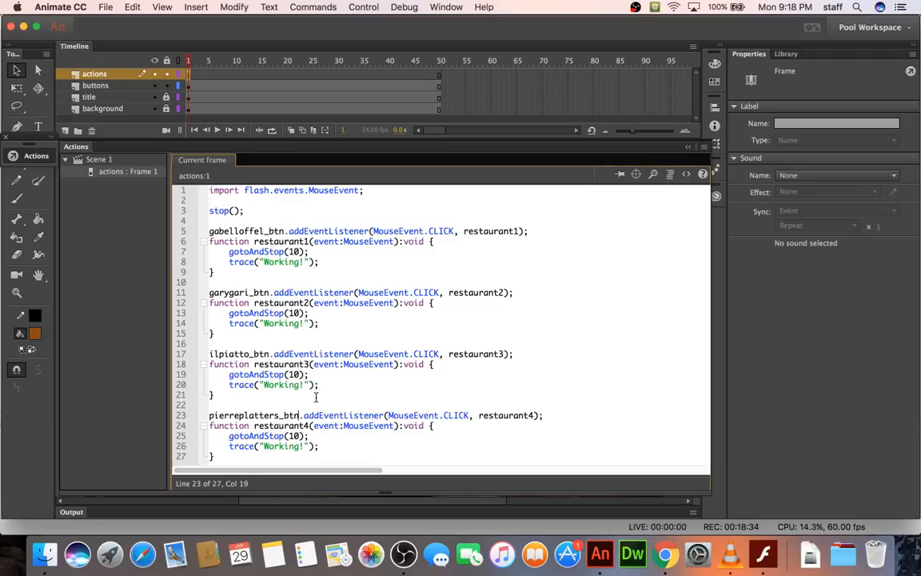
Set the gotoAndStop frame to 20 in restaurant2, 30 in restaurant3 and 40 in restaurant4.
double_click(293, 312)
type("2")
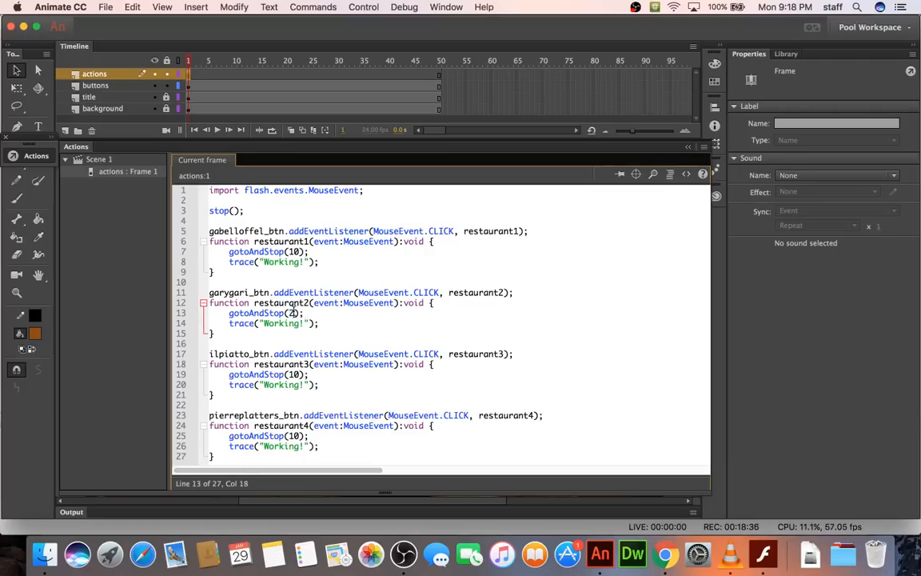
double_click(293, 374)
type("30")
double_click(294, 436)
type("40")
left_click(397, 386)
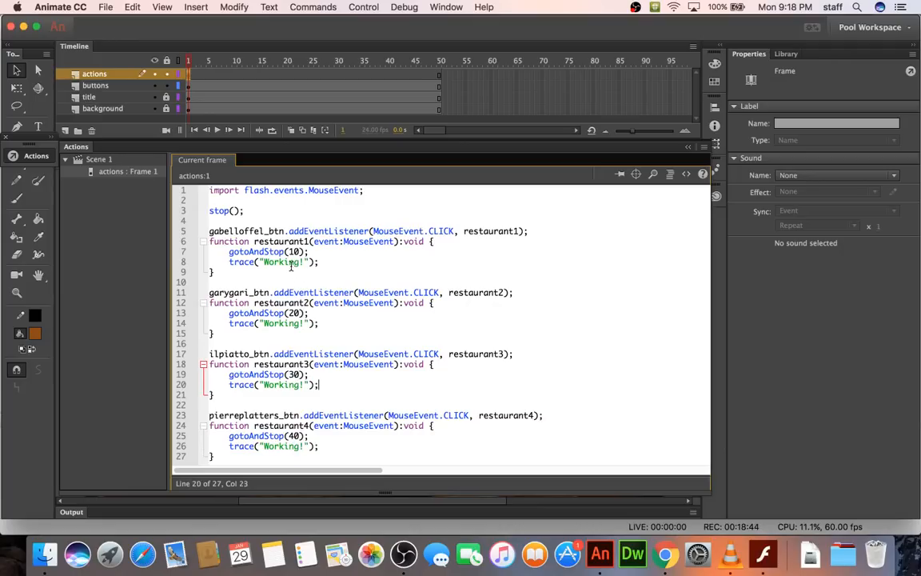
Replace the word Working in the first two trace messages with their button names, gabelloffel_btn and garygari_btn.
double_click(251, 230)
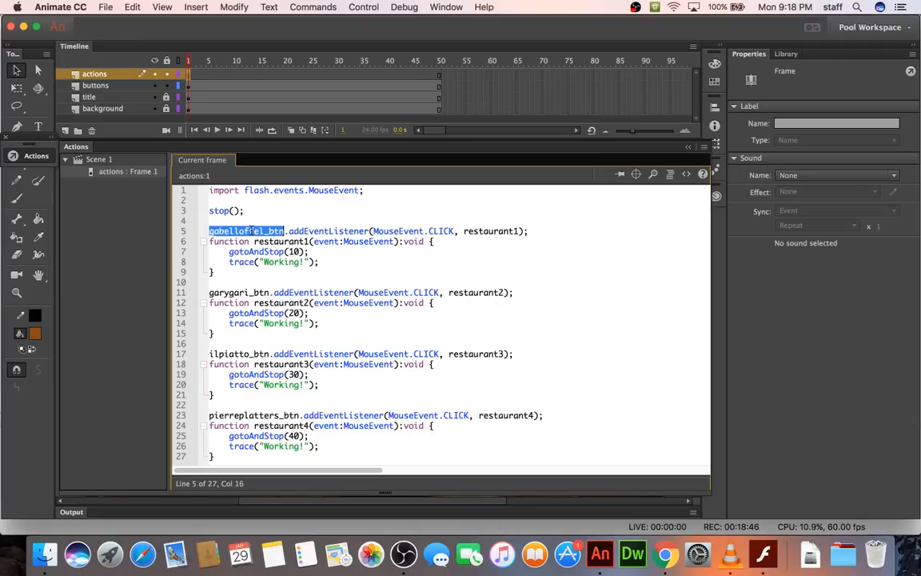
key("super+c")
double_click(275, 261)
key("super+v")
double_click(240, 293)
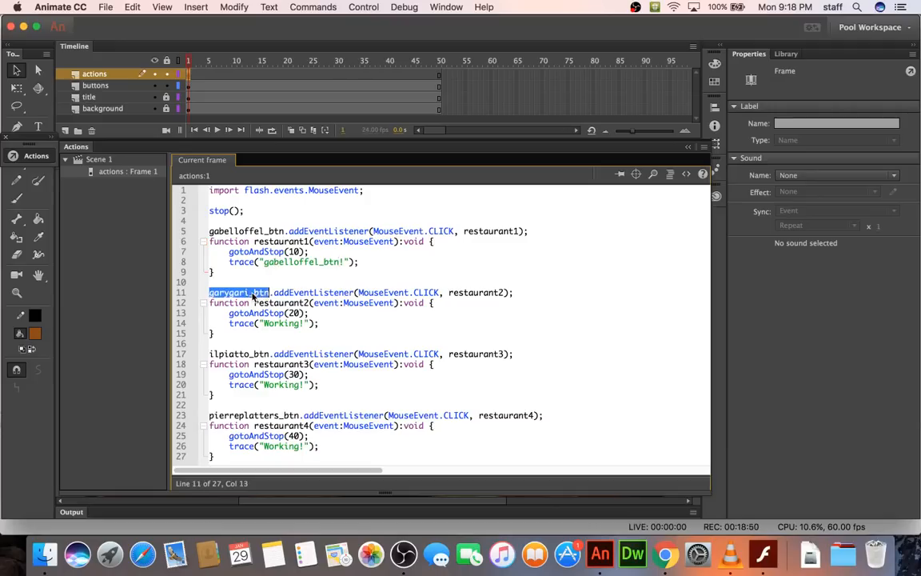
key("super+c")
double_click(281, 323)
key("super+v")
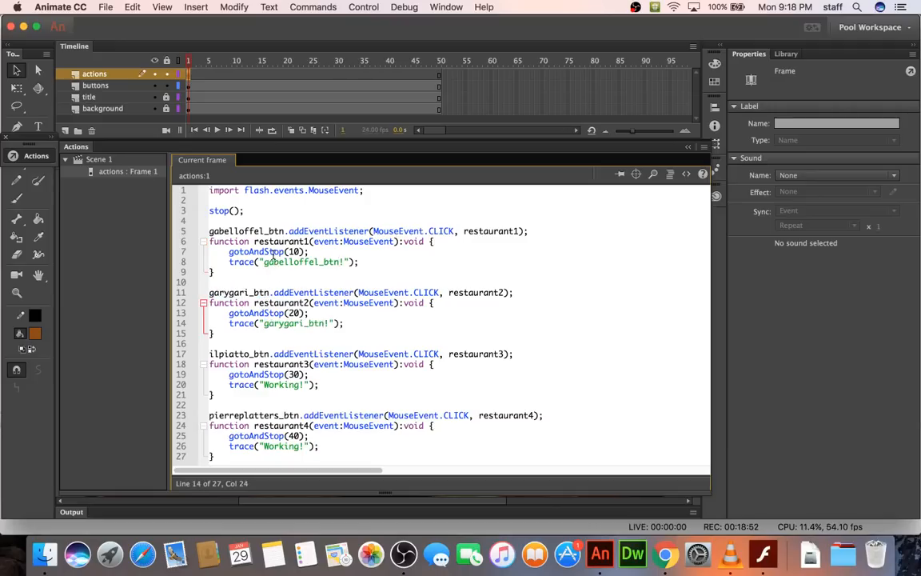
Replace the word Working in the last two trace messages with their button names, ilpiatto_btn and pierreplatters_btn.
double_click(241, 353)
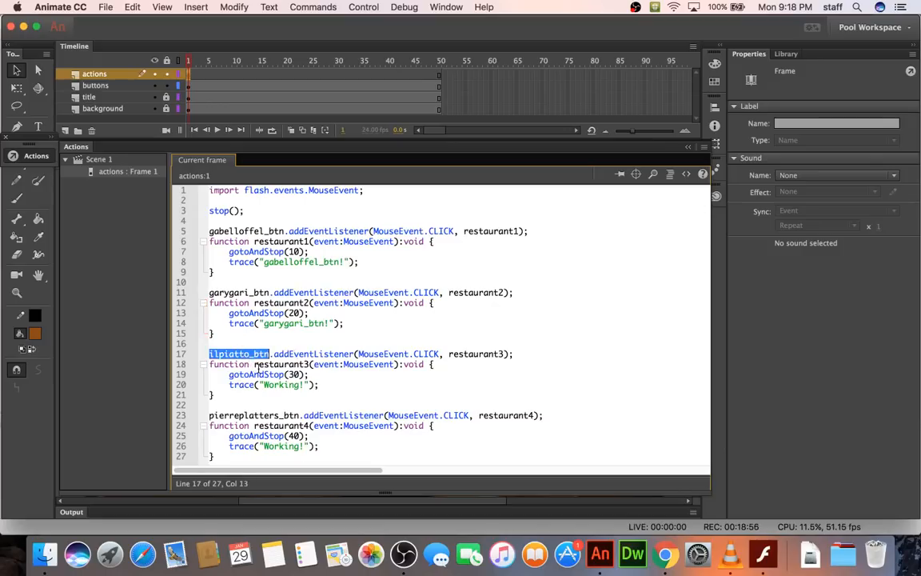
key("super+c")
double_click(278, 385)
key("super+v")
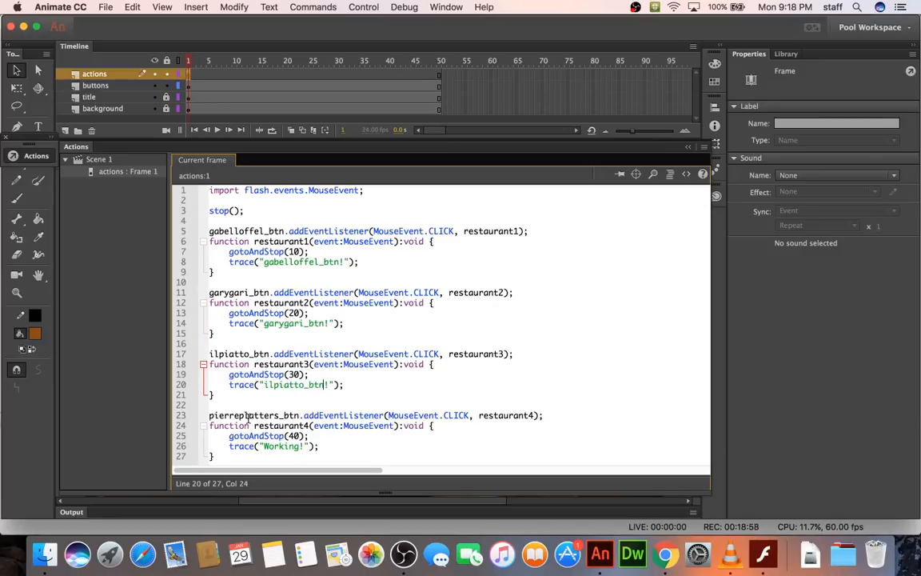
double_click(248, 416)
key("super+c")
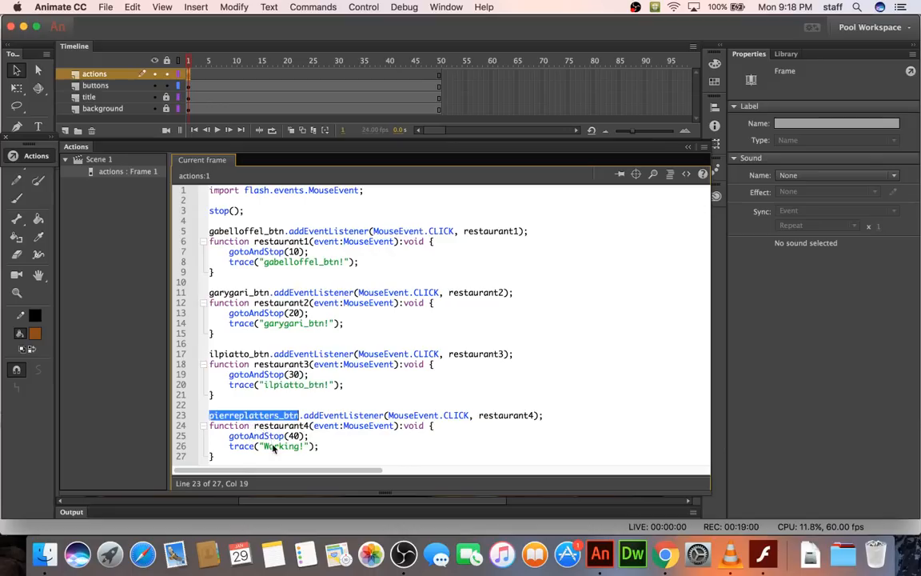
double_click(275, 446)
key("super+v")
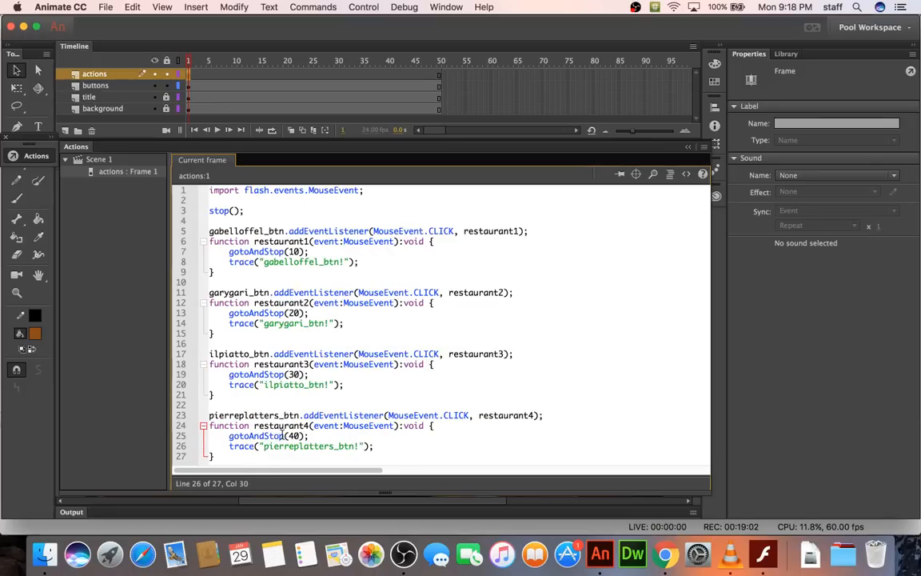
Preview the movie, test the click response of all four restaurant buttons, and close the preview.
key("super+Return")
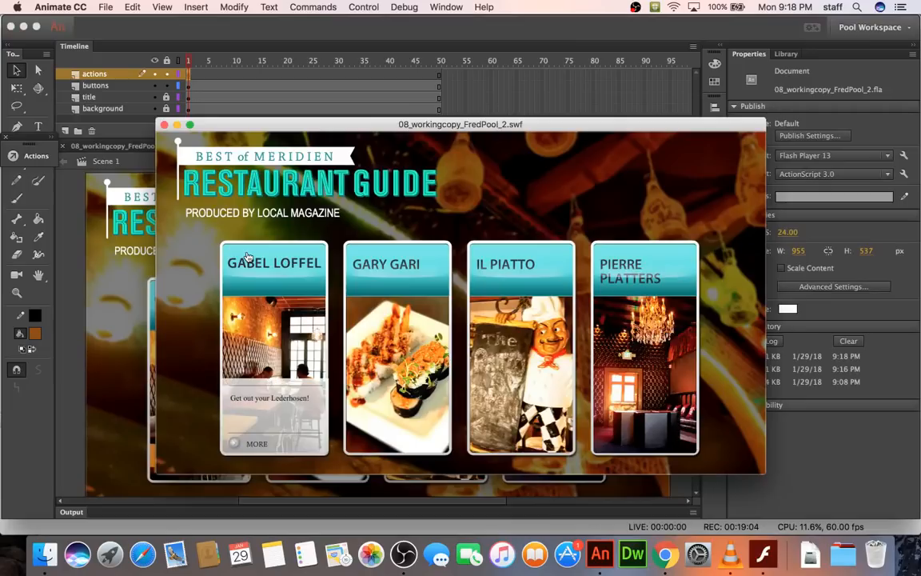
left_click(267, 254)
left_click(350, 276)
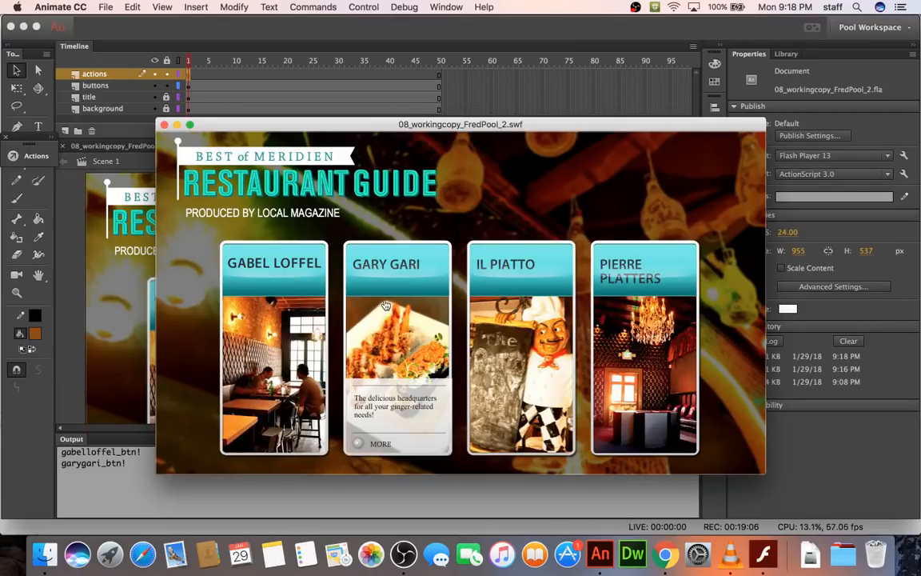
left_click(479, 305)
left_click(608, 307)
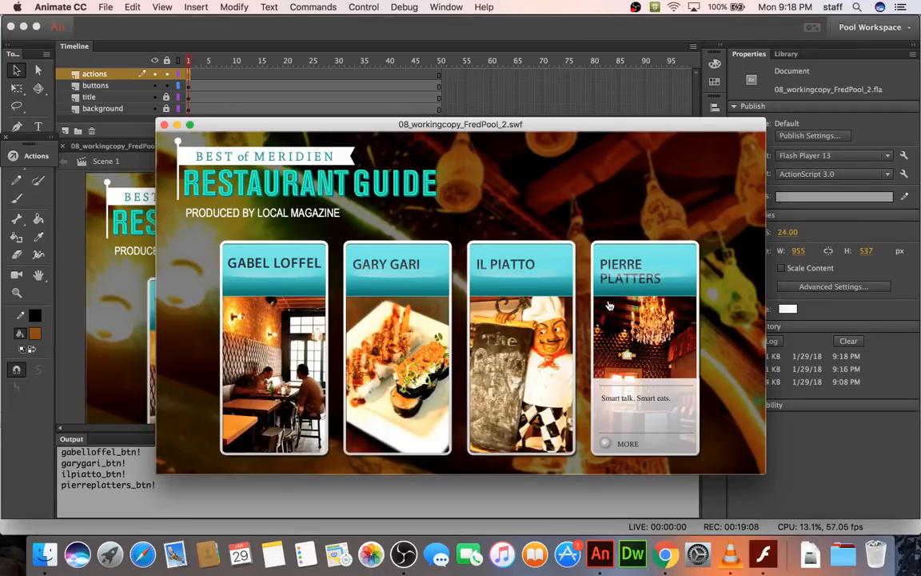
left_click(164, 125)
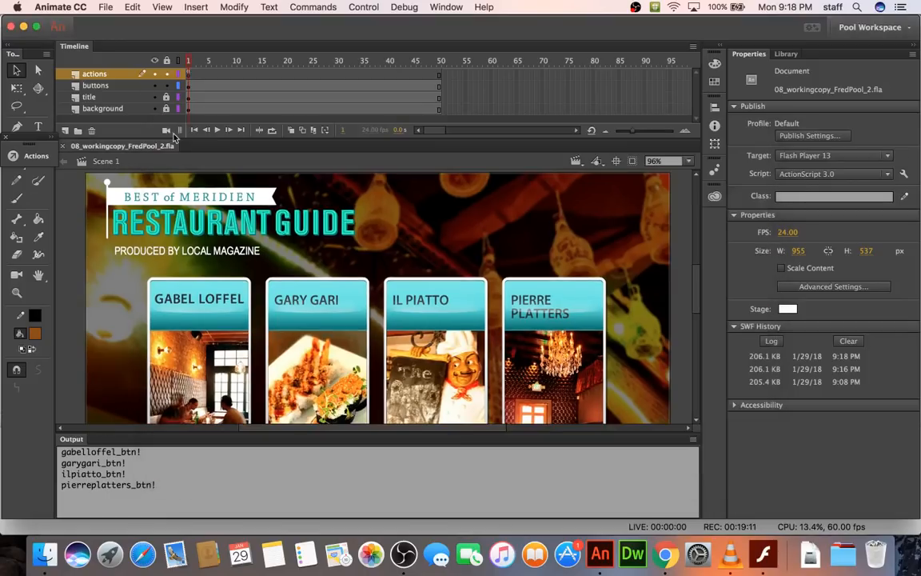
Comment out the trace line in each of the four restaurant functions in the actions layer's frame 1 script.
left_click(188, 74)
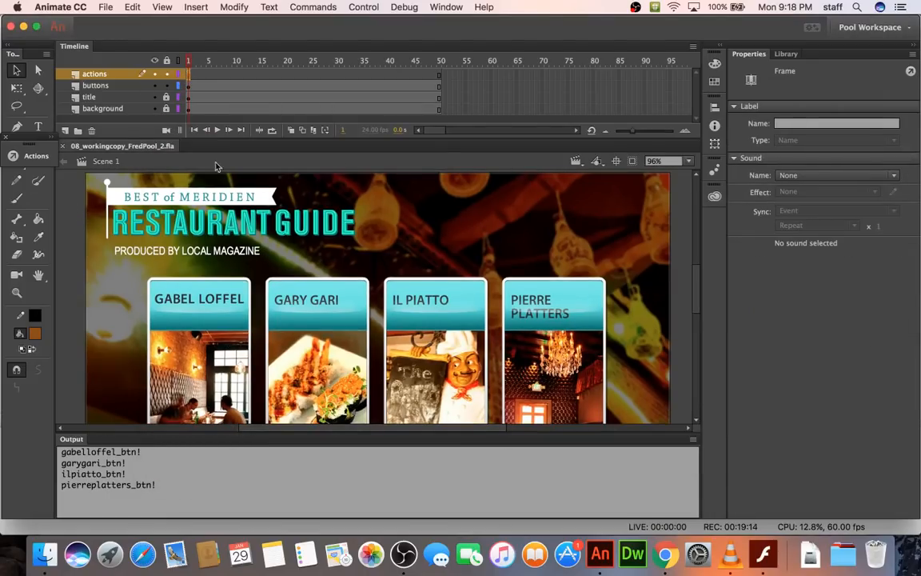
left_click(32, 155)
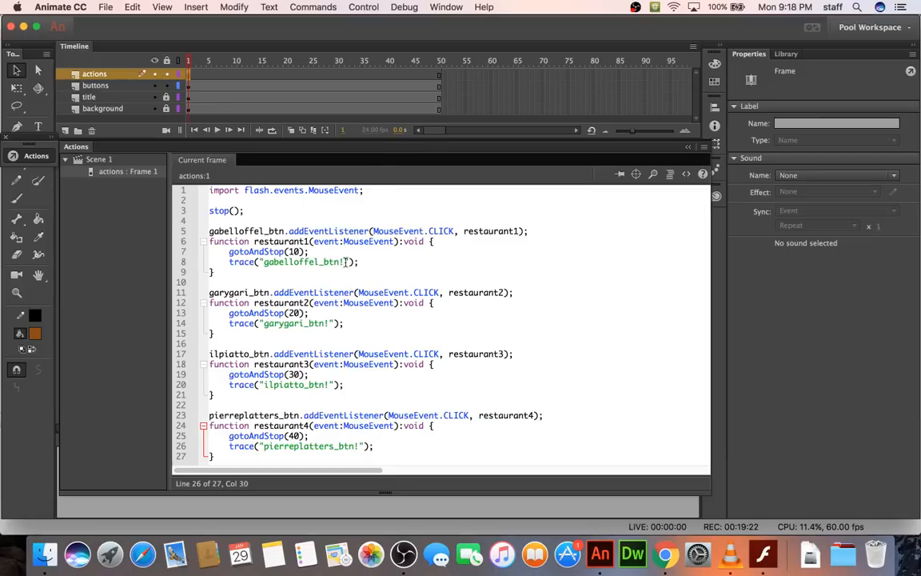
left_click(240, 261)
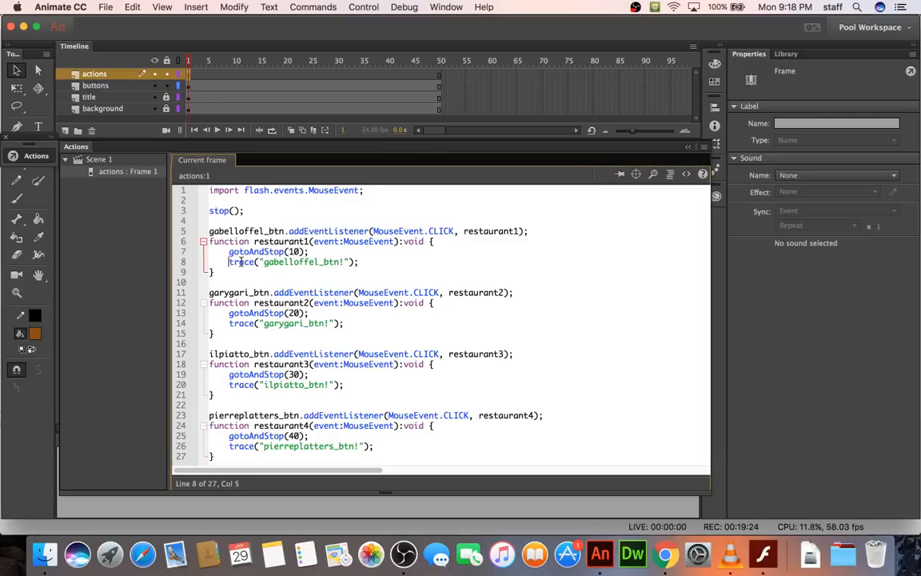
type("//")
left_click(228, 323)
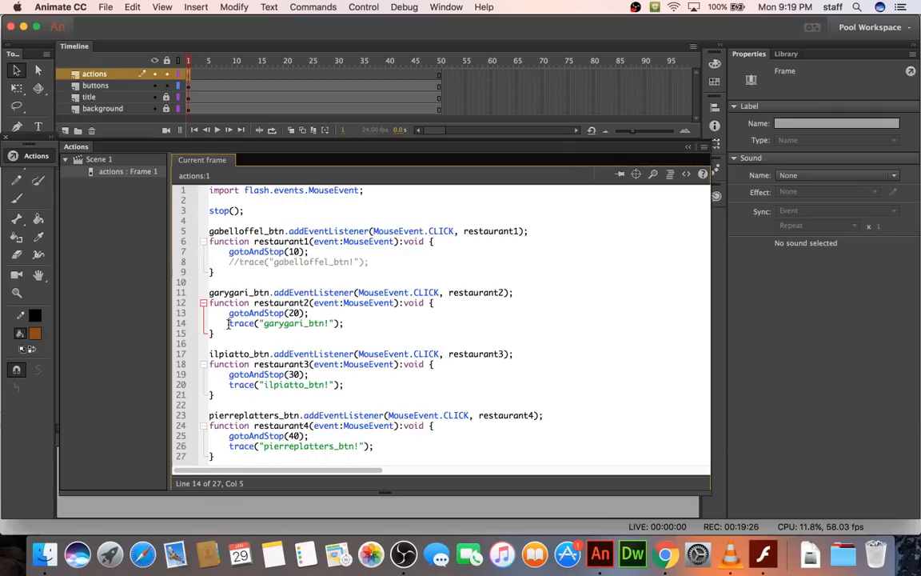
type("//")
left_click(228, 384)
type("//")
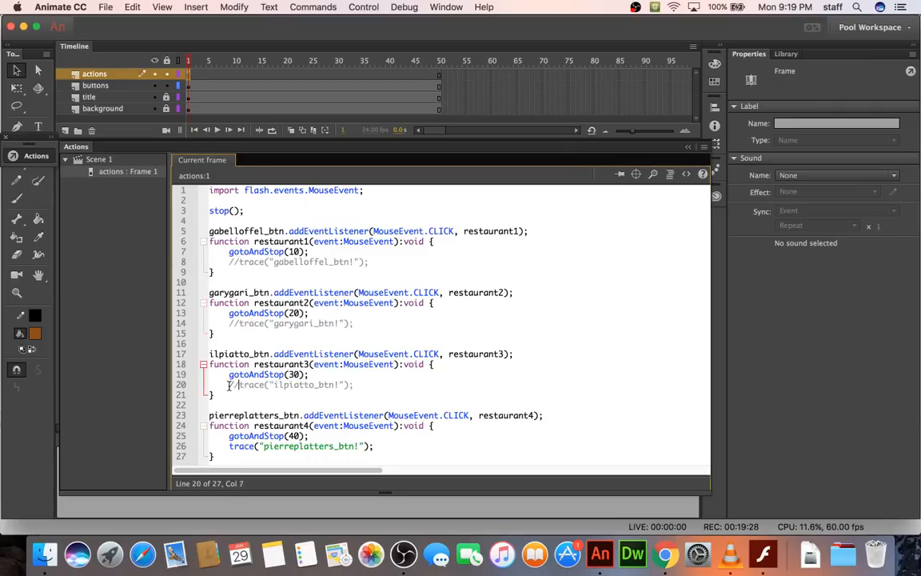
left_click(228, 447)
type("//")
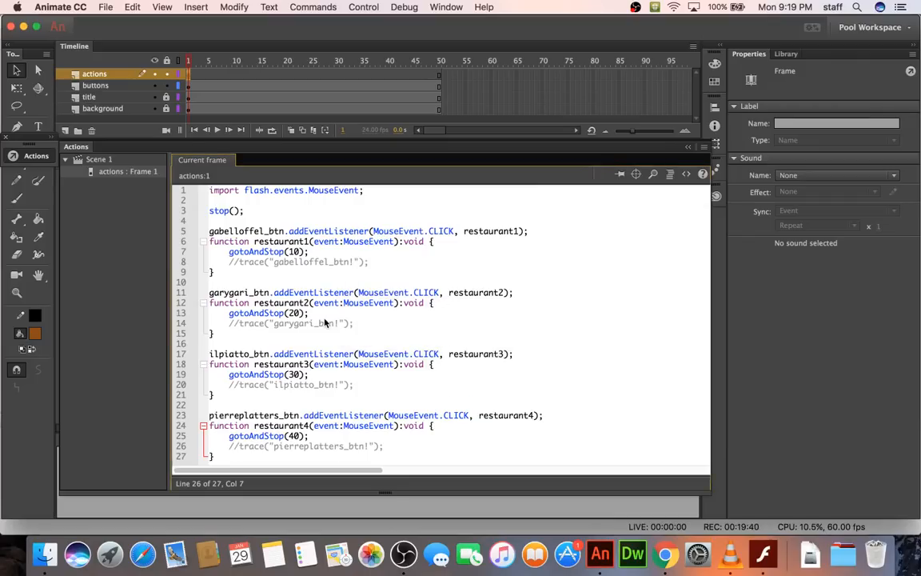
Collapse the script editor and the trace output area to reveal more of the stage.
left_click(36, 155)
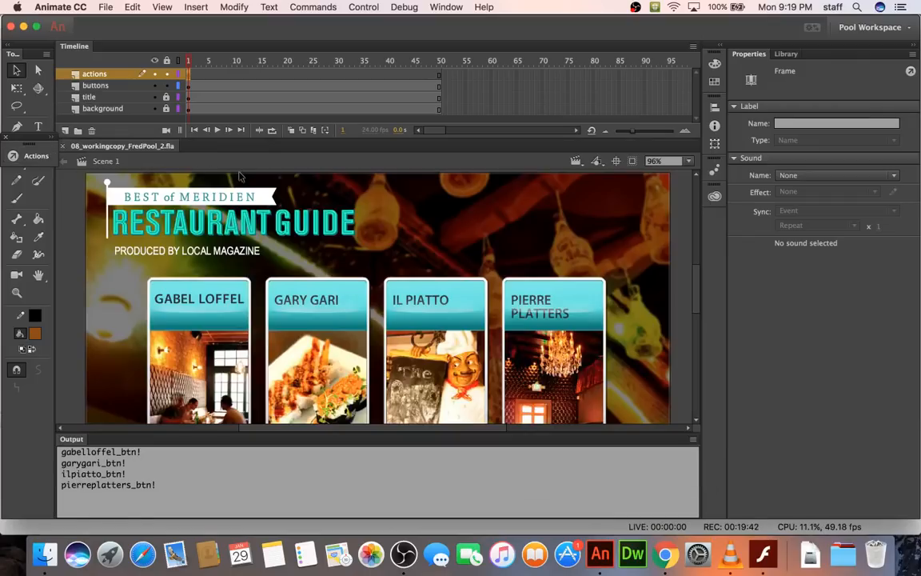
double_click(71, 439)
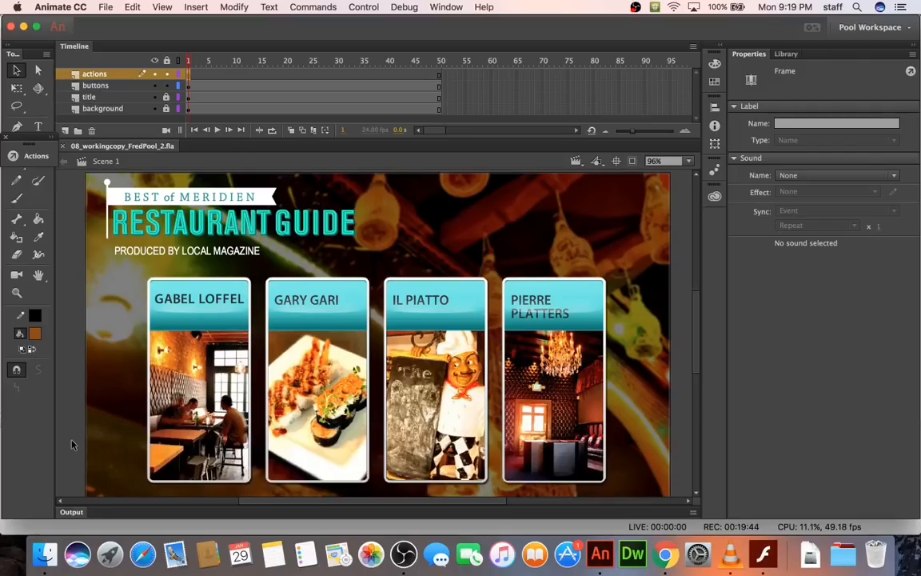
left_click(66, 339)
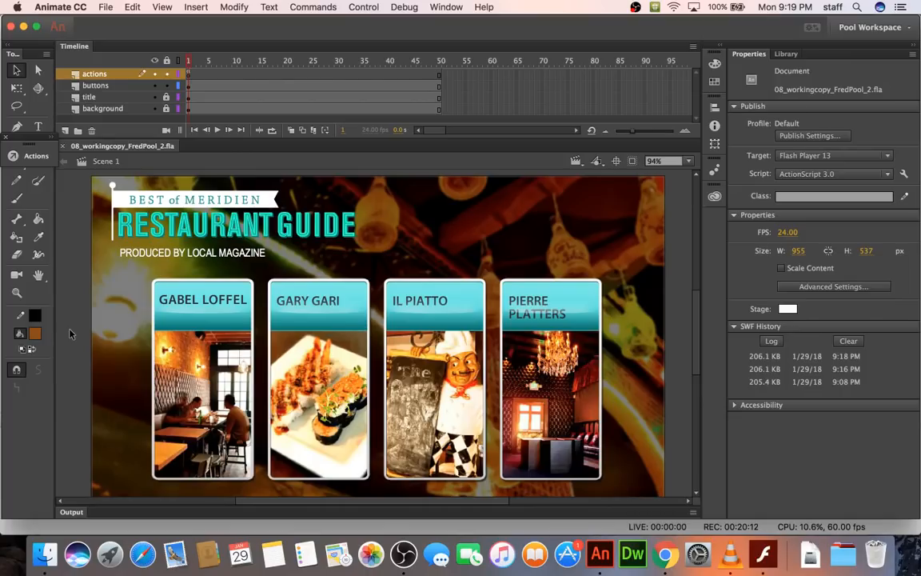
Add a new layer directly above the buttons layer and name it content.
left_click(95, 85)
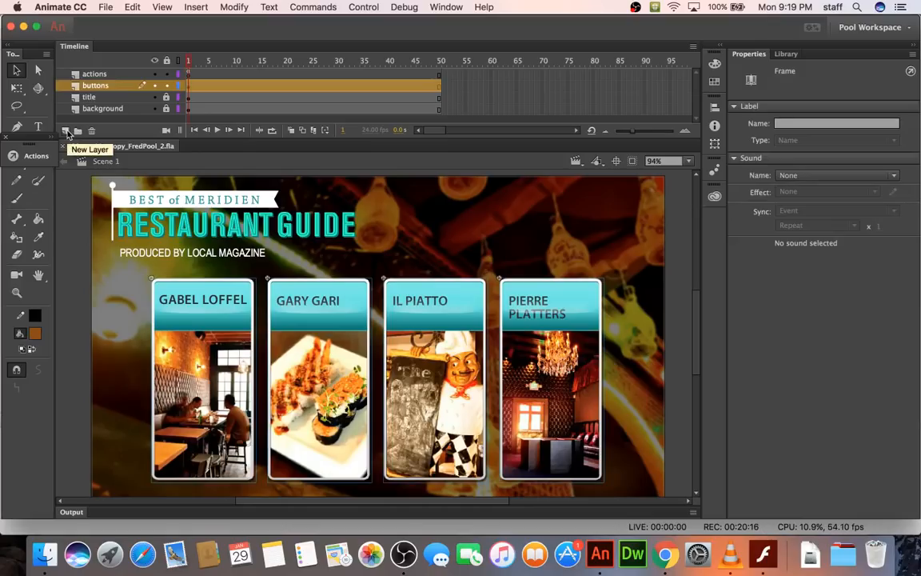
left_click(67, 131)
double_click(96, 85)
type("content")
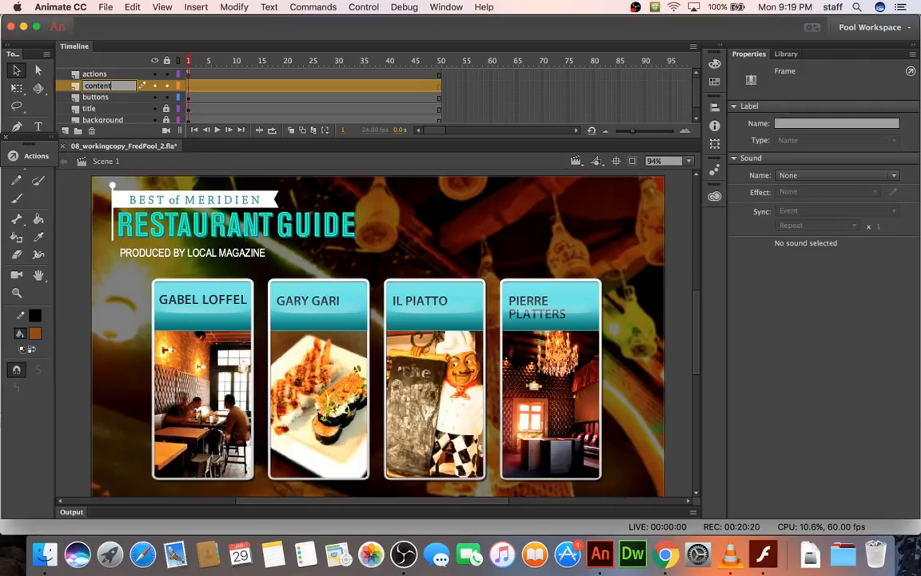
key("Return")
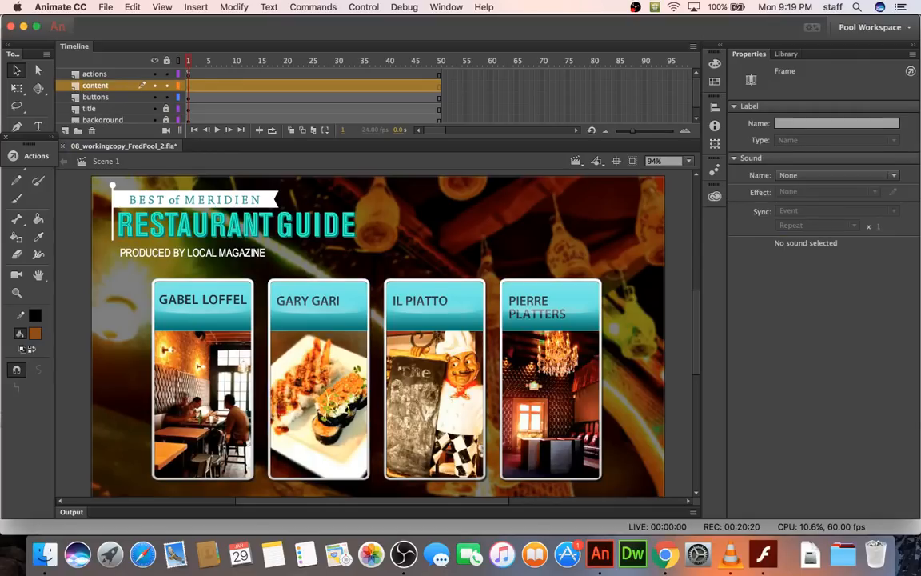
Insert blank keyframes at frames 10, 20, 30 and 40 of the content layer.
left_click(236, 86)
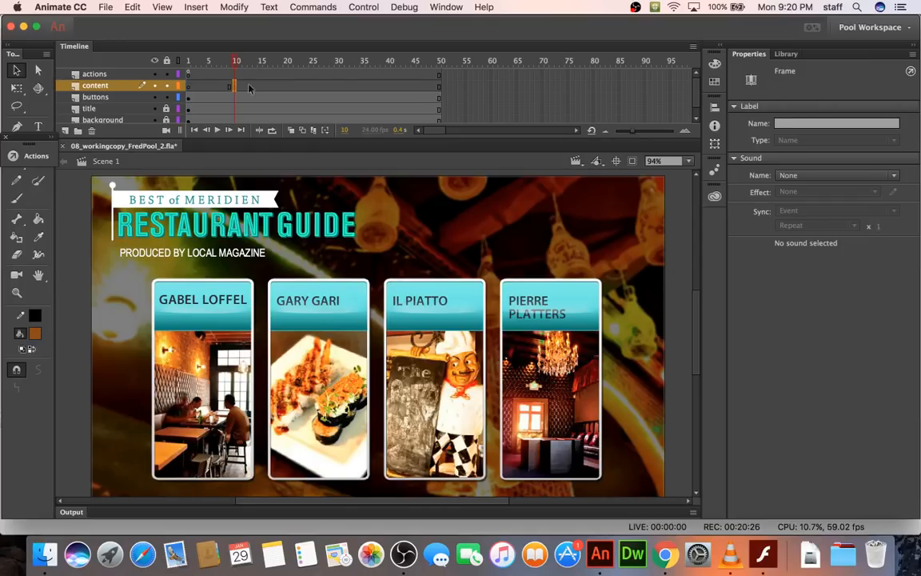
left_click(285, 86)
key("F7")
left_click(337, 86)
key("F7")
left_click(388, 86)
key("F7")
Place the gabel and loffel symbol from the restaurant content folder on content frame 10, below the title at about X 49, Y 147.
left_click(235, 88)
left_click(786, 54)
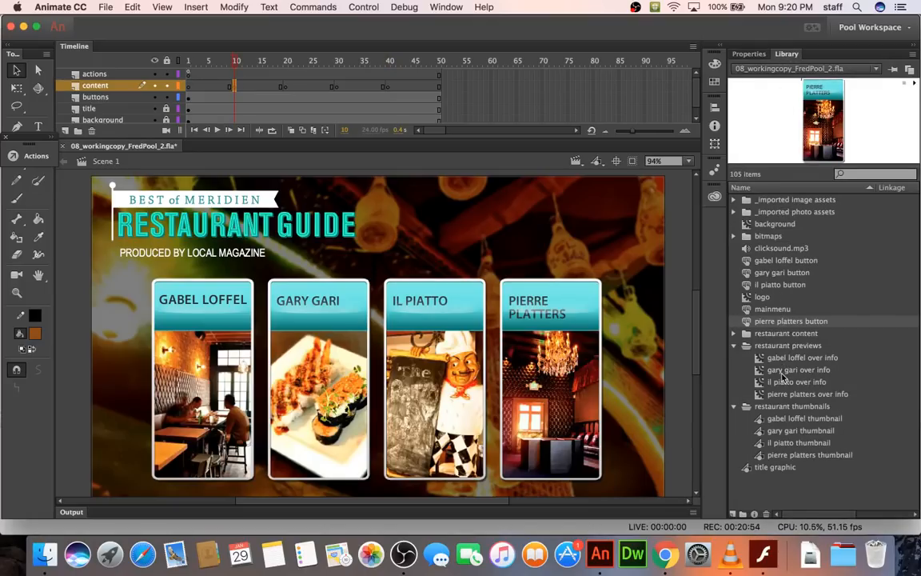
left_click_drag(779, 359, 351, 367)
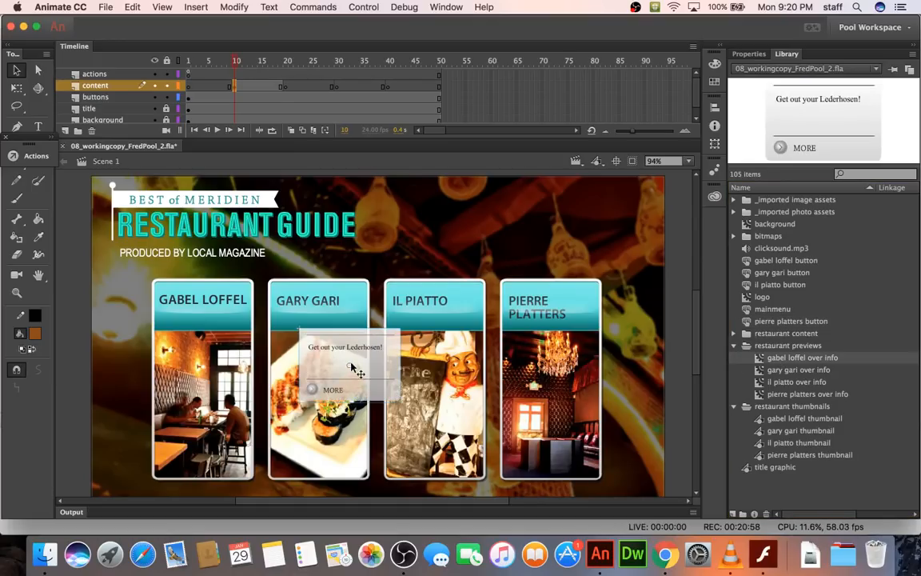
key("Delete")
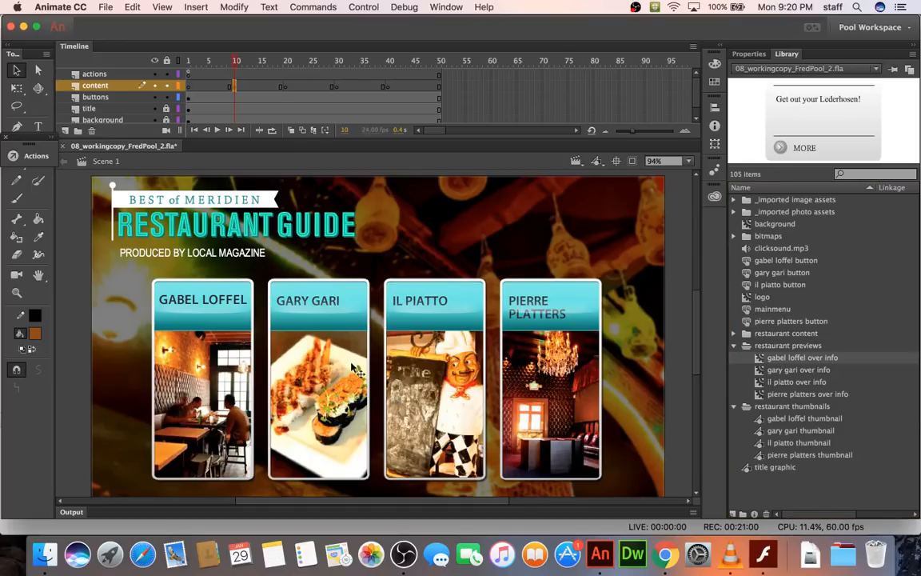
left_click(734, 333)
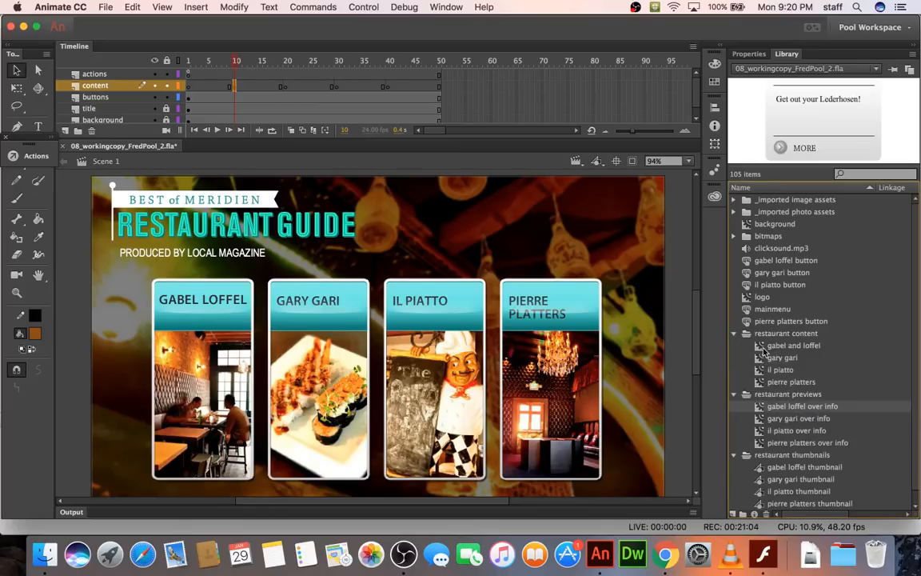
left_click_drag(761, 351, 344, 326)
left_click_drag(399, 284, 402, 307)
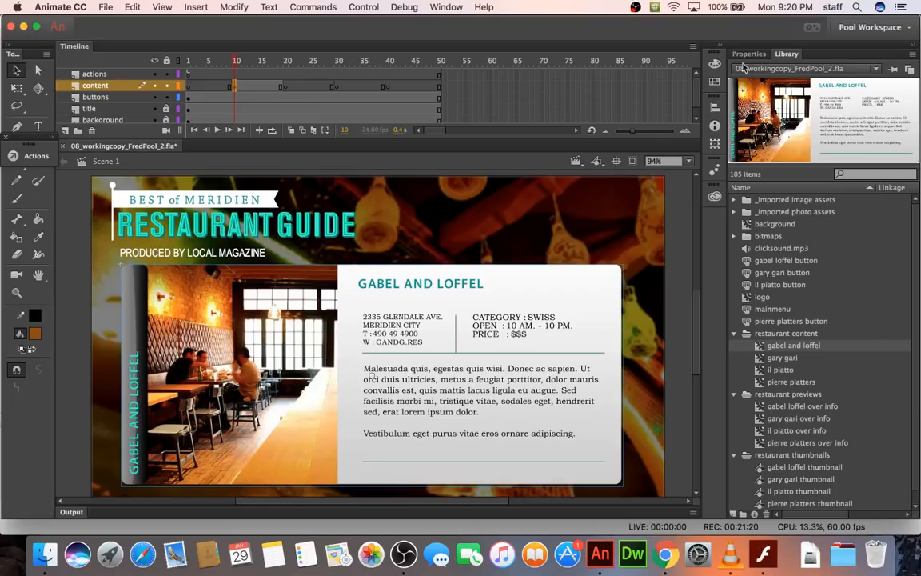
Open the X position of the gabel and loffel instance for editing.
left_click(718, 107)
left_click(780, 145)
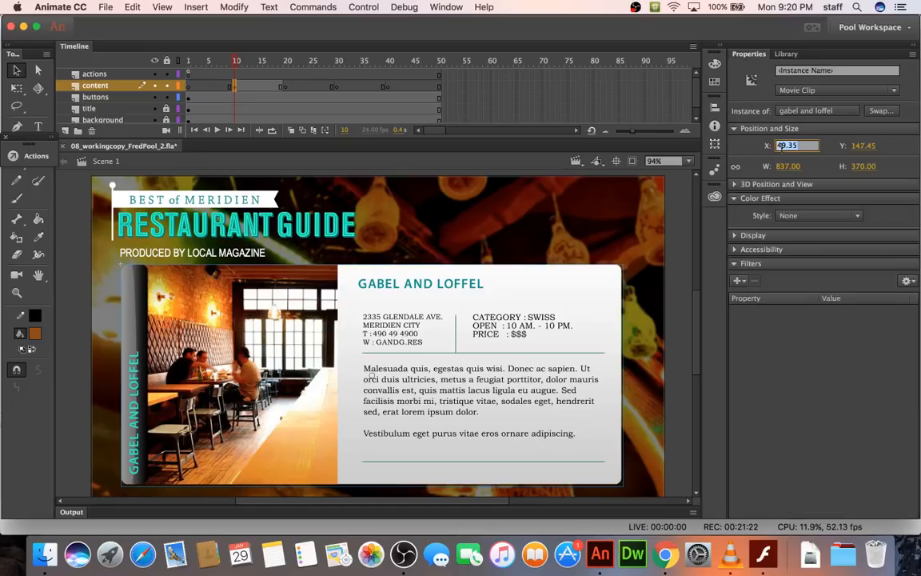
Position the gabel and loffel instance on frame 10 at X 60 and Y 150.
type("00")
key("Tab")
type("150")
key("Return")
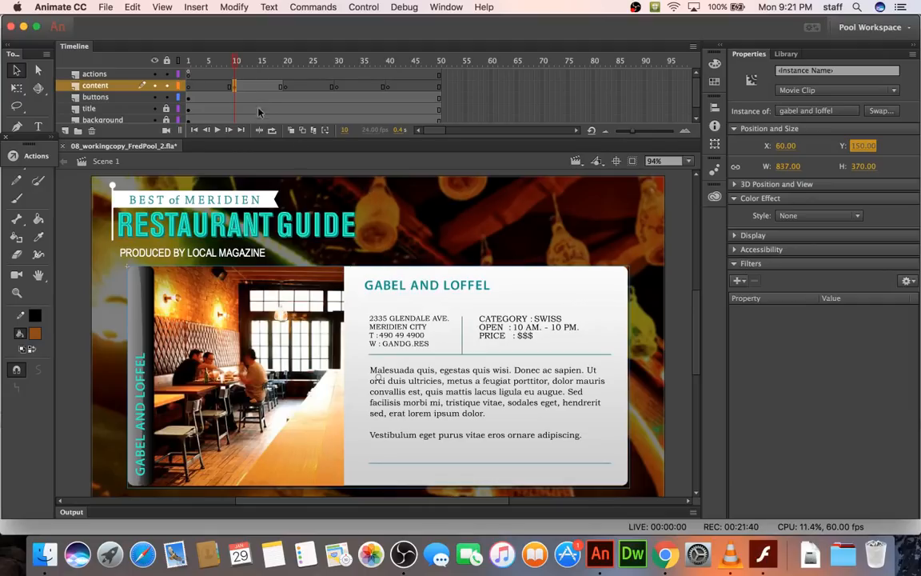
left_click(285, 86)
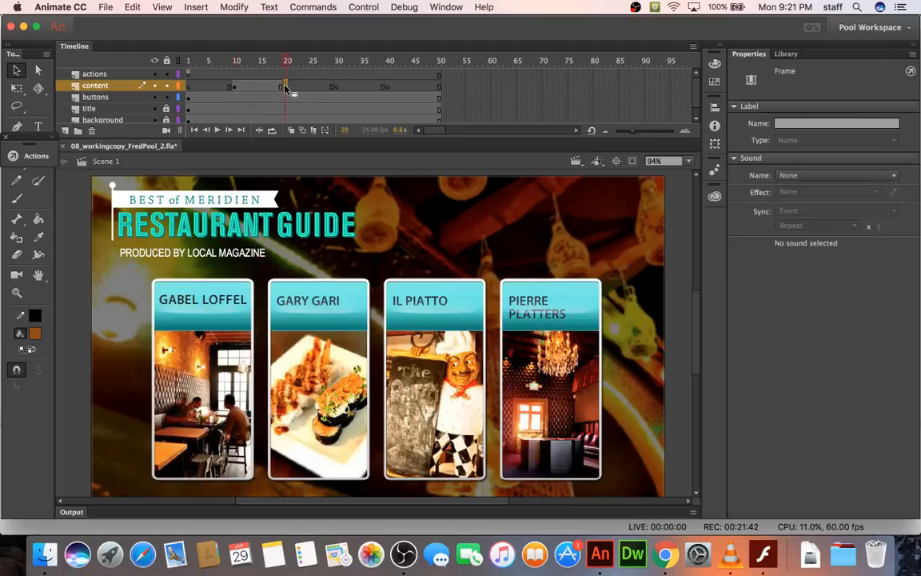
left_click(780, 56)
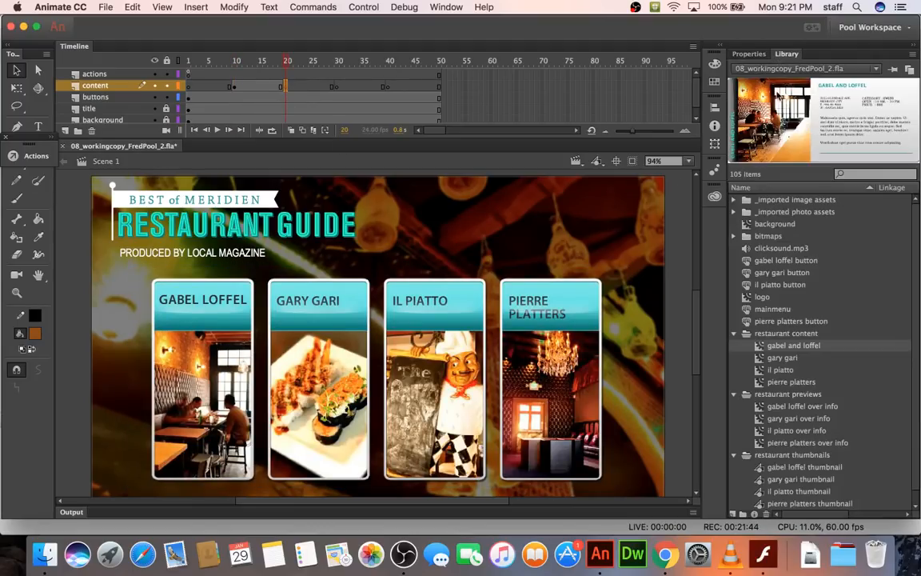
left_click_drag(781, 357, 410, 374)
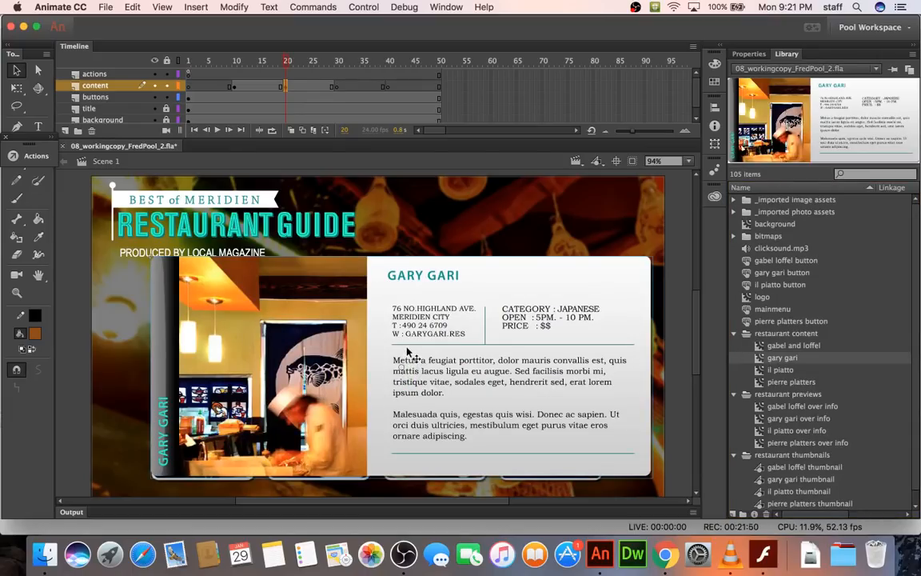
key("super+z")
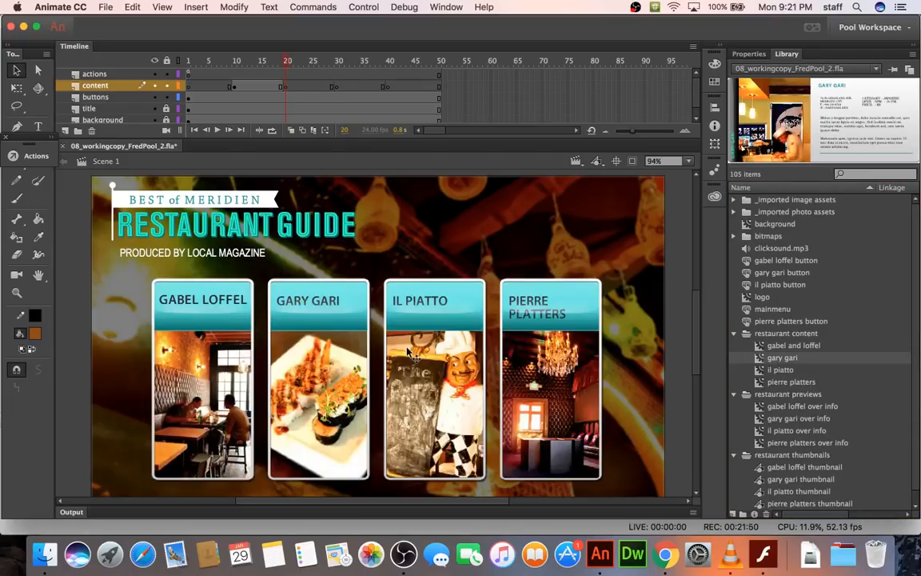
Copy the gabel and loffel instance from frame 10 and paste it in place on frame 20 of the content layer.
left_click(236, 88)
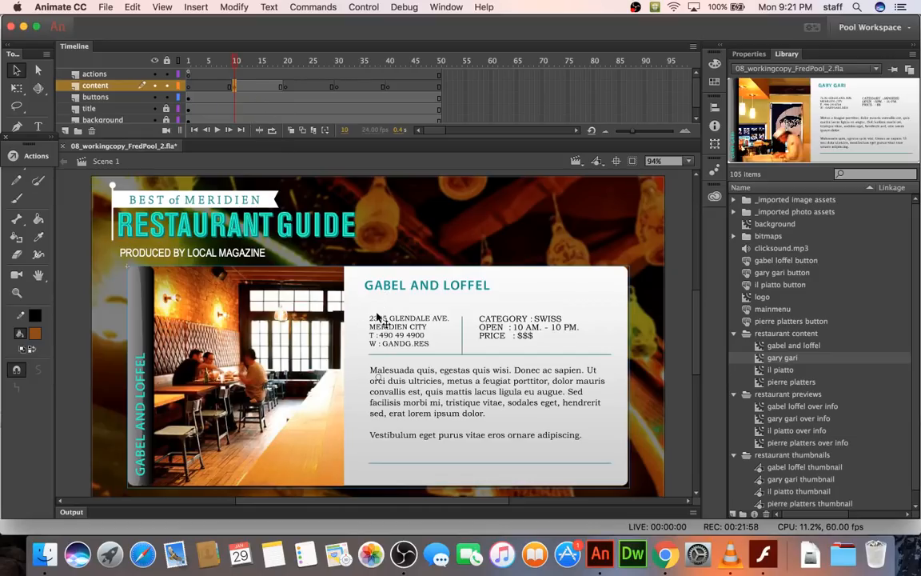
left_click(287, 88)
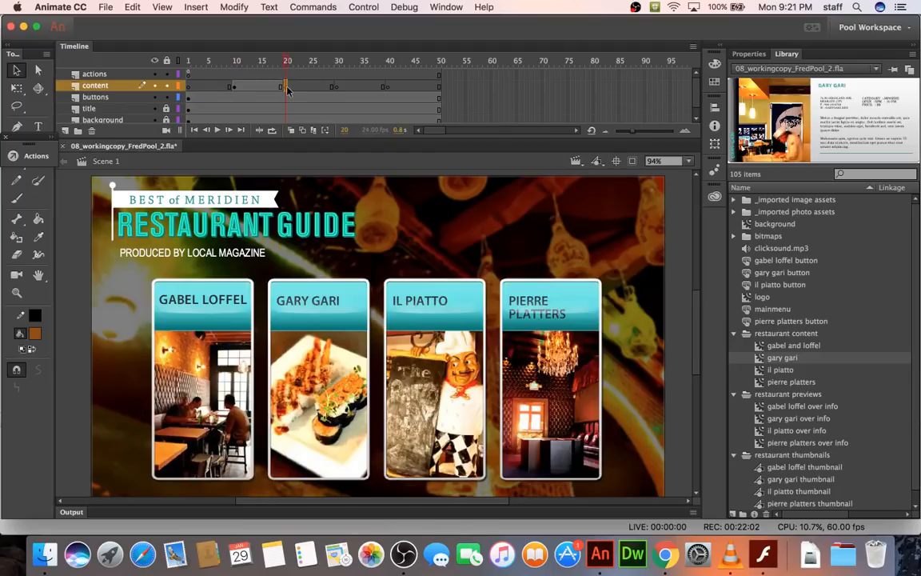
key("super+shift+v")
scroll(290, 90, "down", 1)
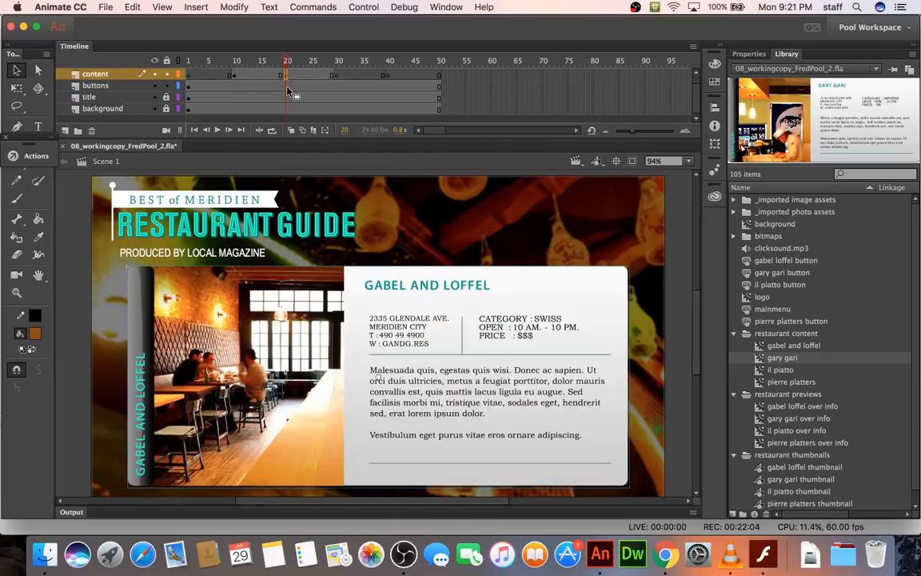
Swap the pasted instance on frame 20 for the gary gari symbol from the restaurant content folder.
right_click(337, 318)
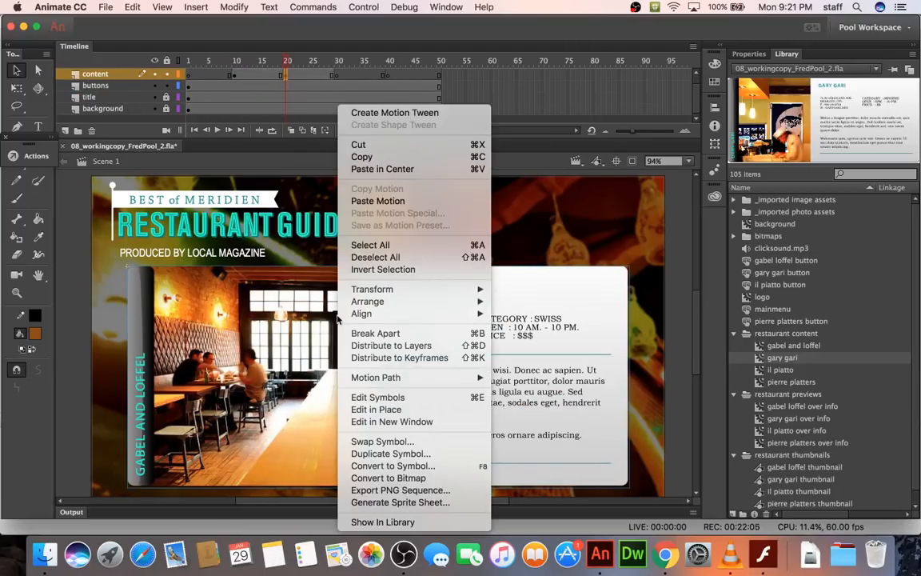
left_click(372, 441)
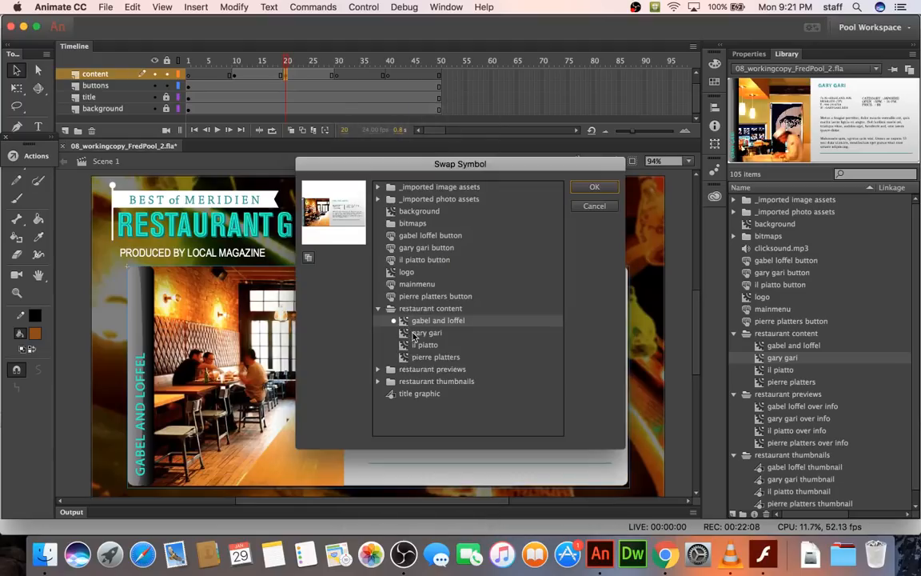
left_click(424, 331)
left_click(594, 187)
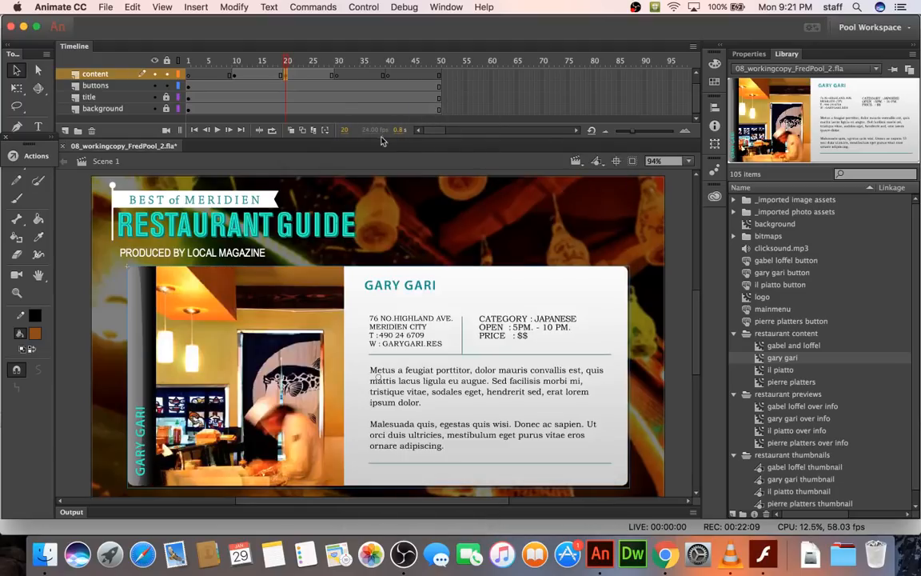
Paste the copied instance in place on frame 30 of the content layer and swap it for the il piatto symbol.
left_click(338, 76)
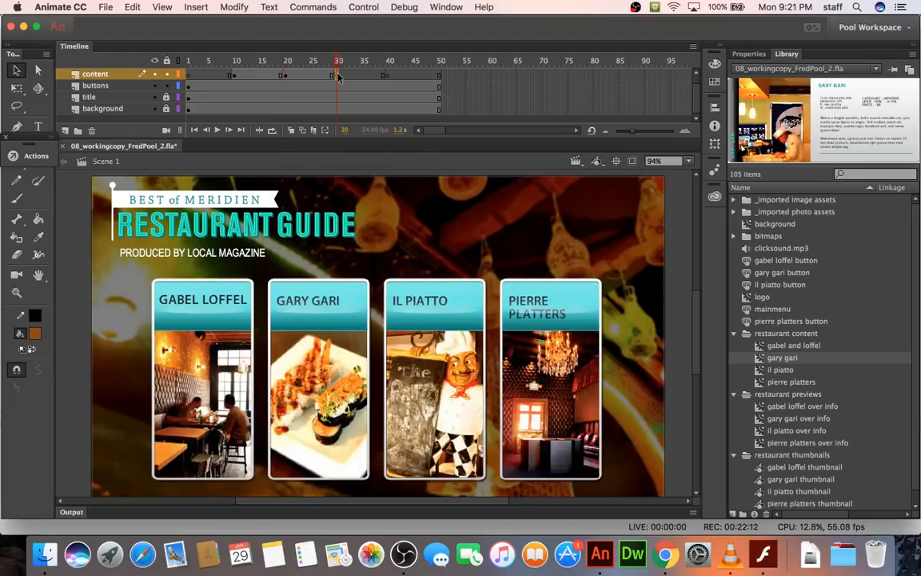
right_click(342, 319)
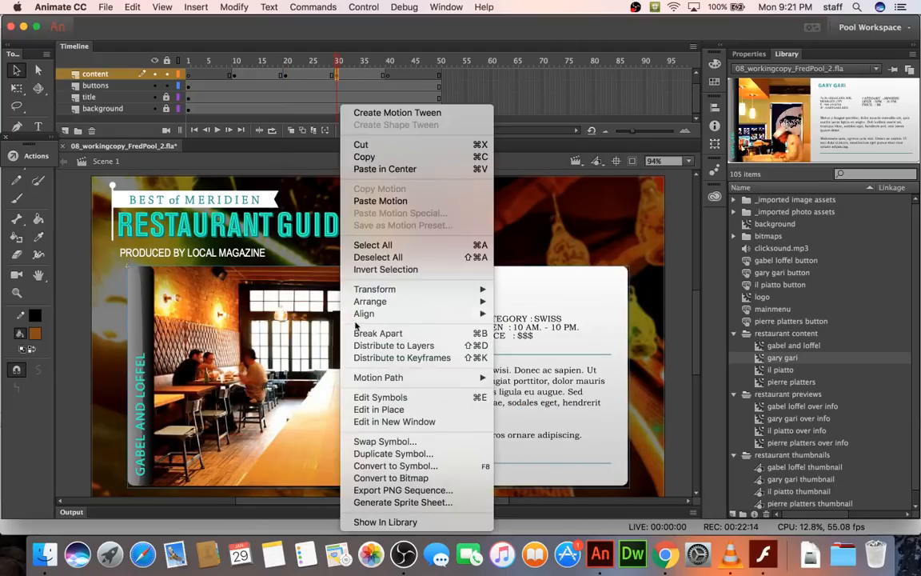
left_click(382, 441)
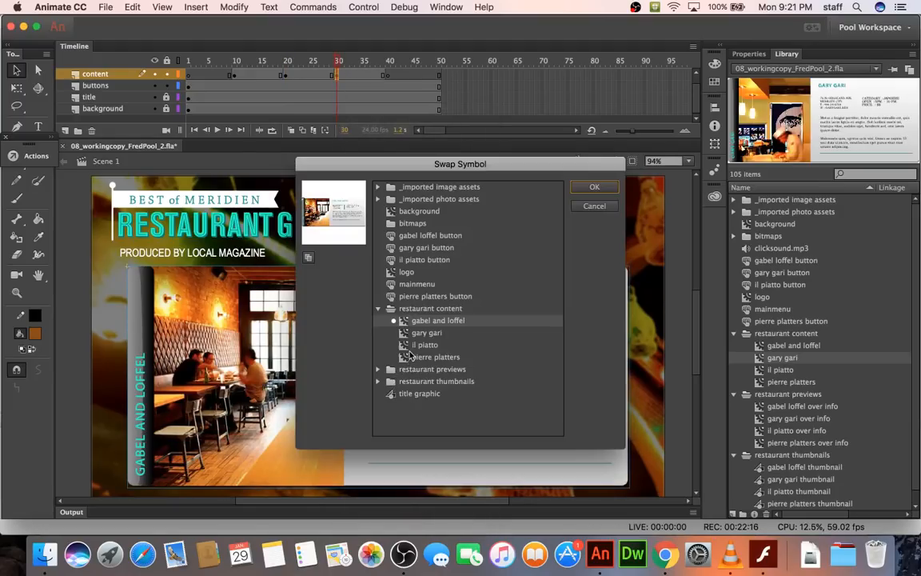
left_click(418, 345)
left_click(593, 188)
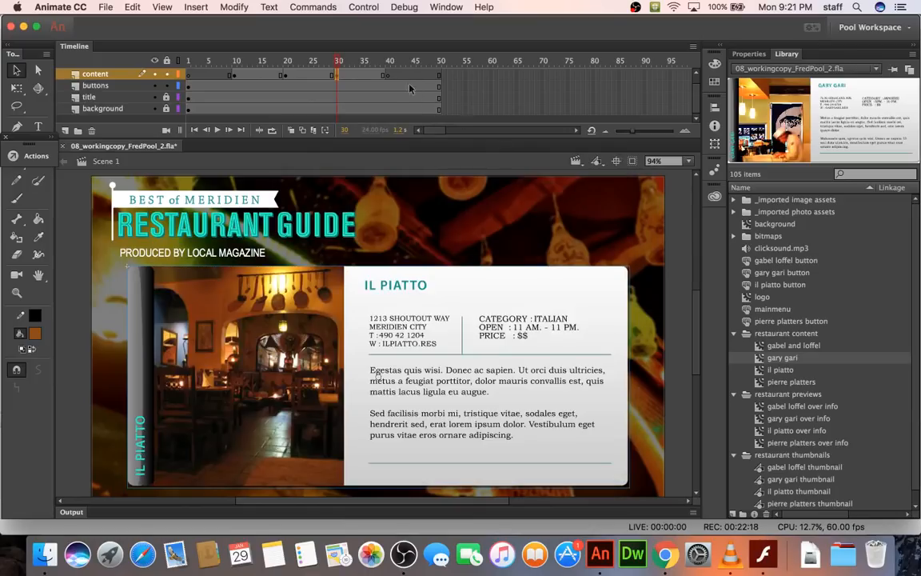
Paste the copied instance in place on frame 40 of the content layer and swap it for the pierre platters symbol.
left_click(390, 76)
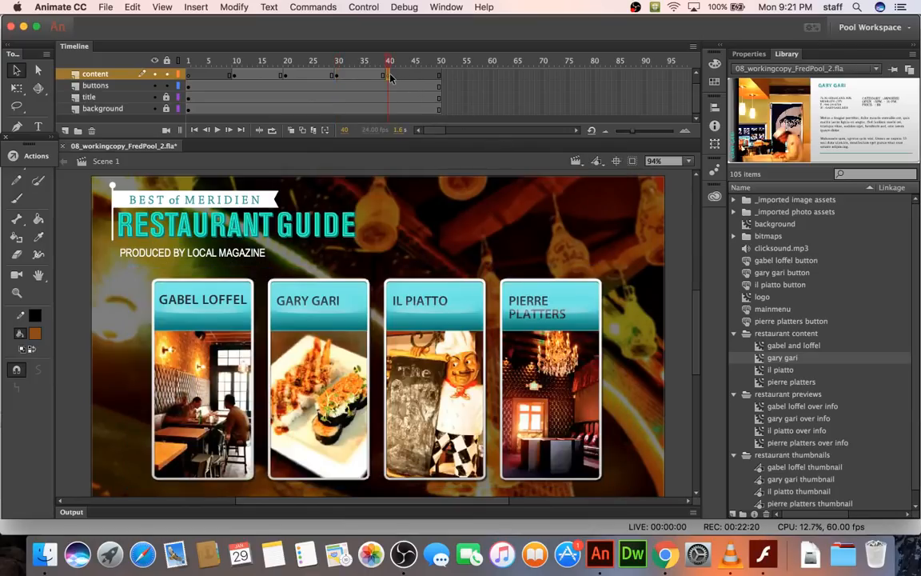
left_click(390, 76)
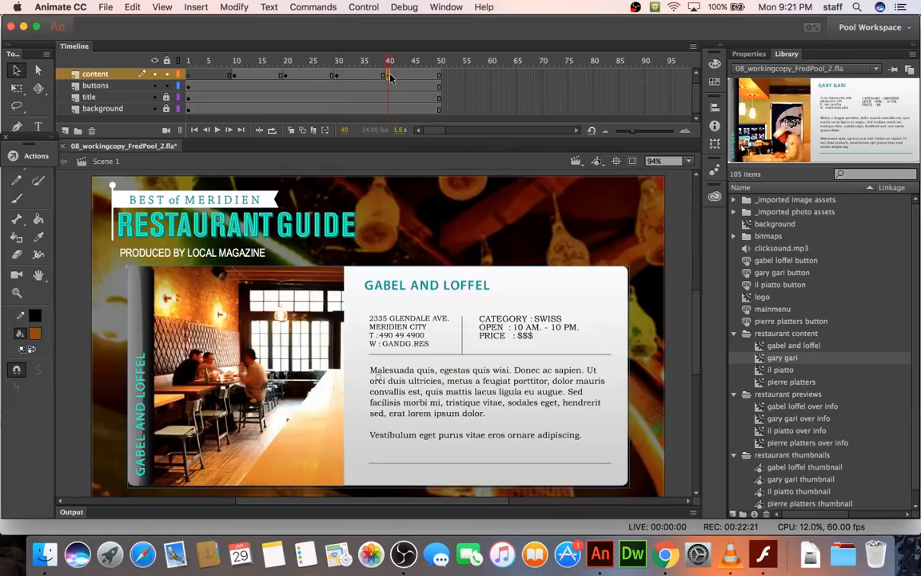
right_click(381, 302)
left_click(424, 441)
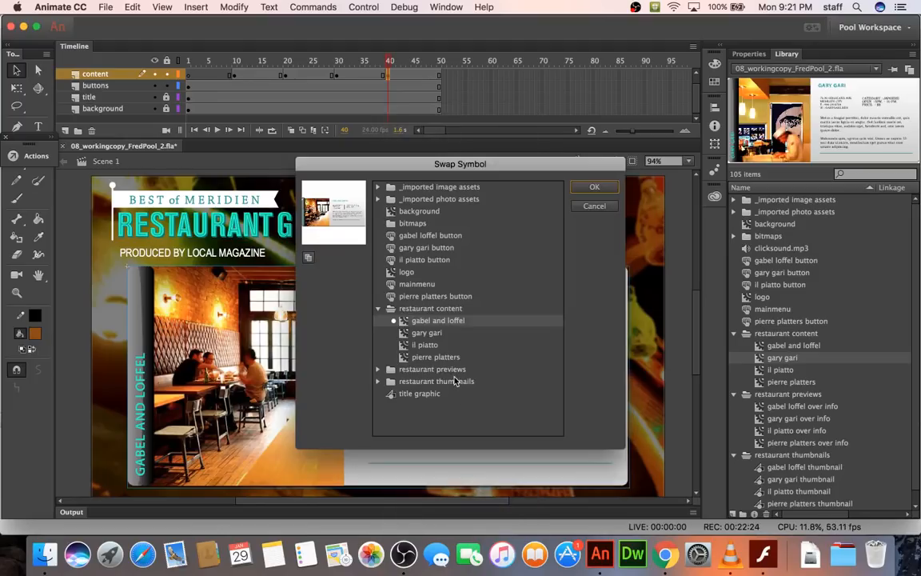
left_click(433, 359)
left_click(594, 187)
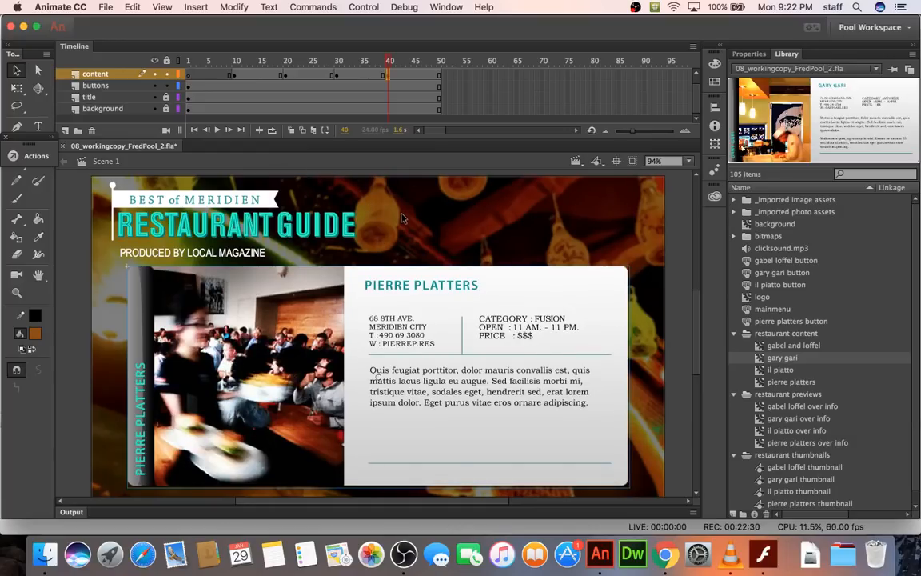
Test the movie, check that each of the four restaurant buttons opens its content page, and close the preview.
key("super+Return")
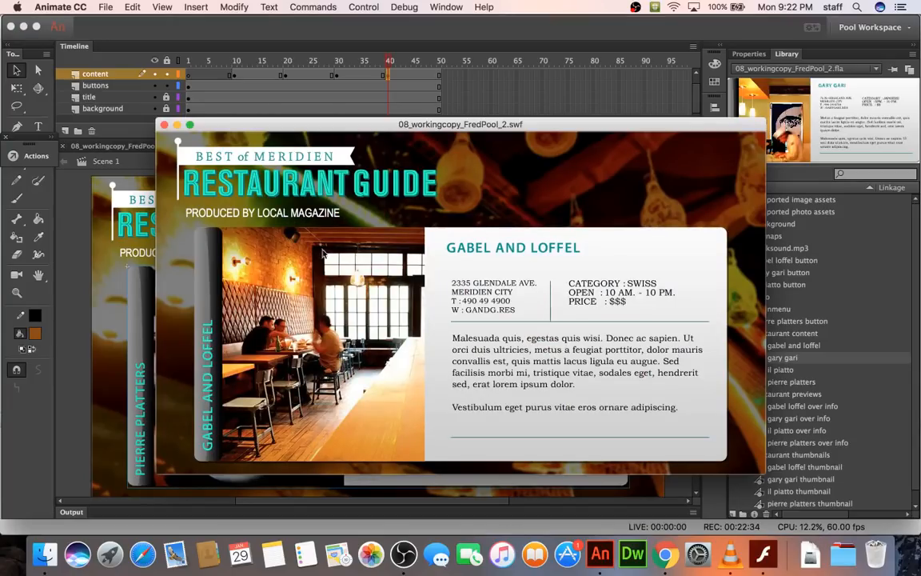
left_click(190, 144)
left_click(385, 277)
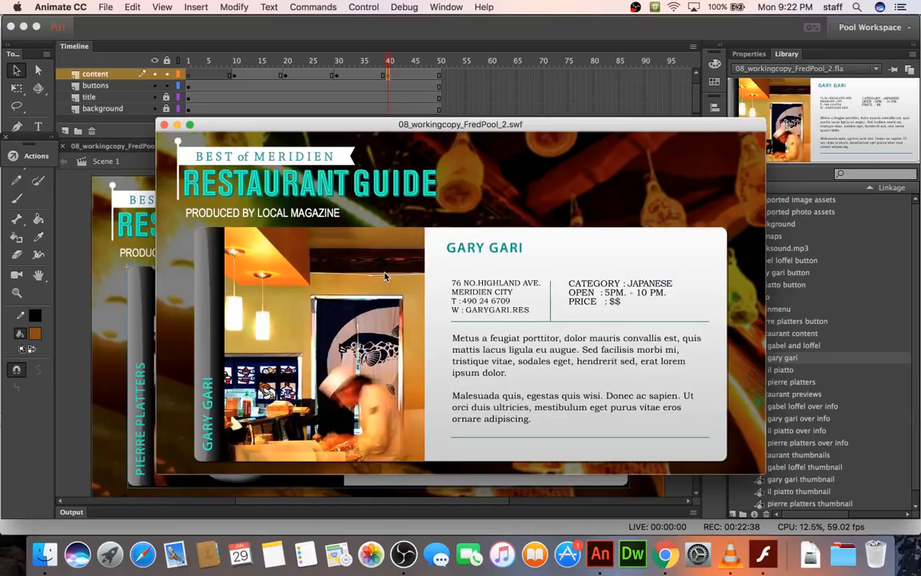
left_click(386, 277)
left_click(523, 279)
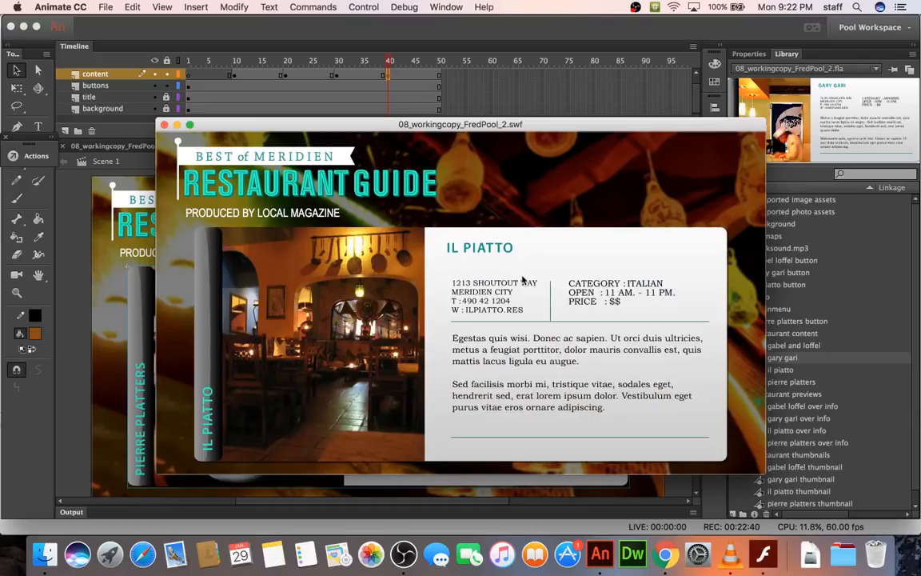
left_click(524, 279)
left_click(611, 283)
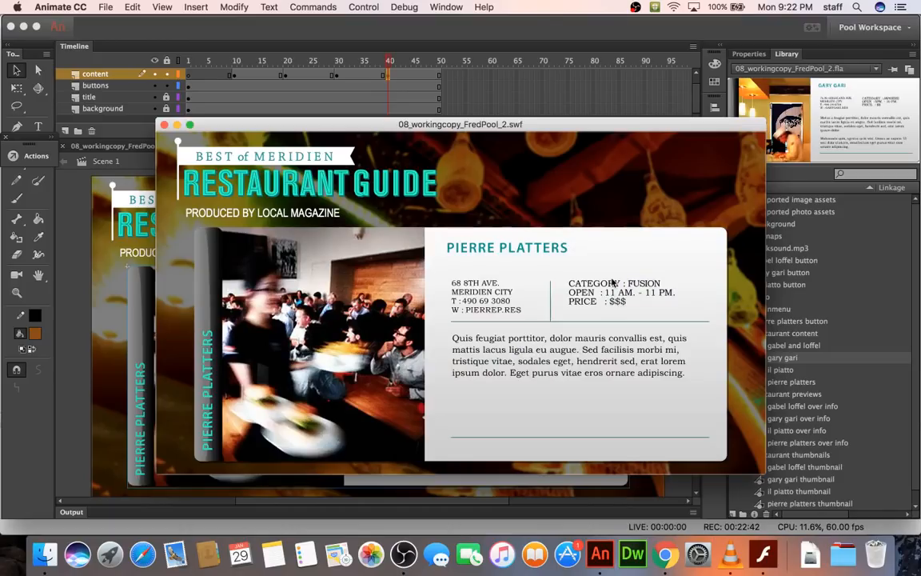
left_click(612, 282)
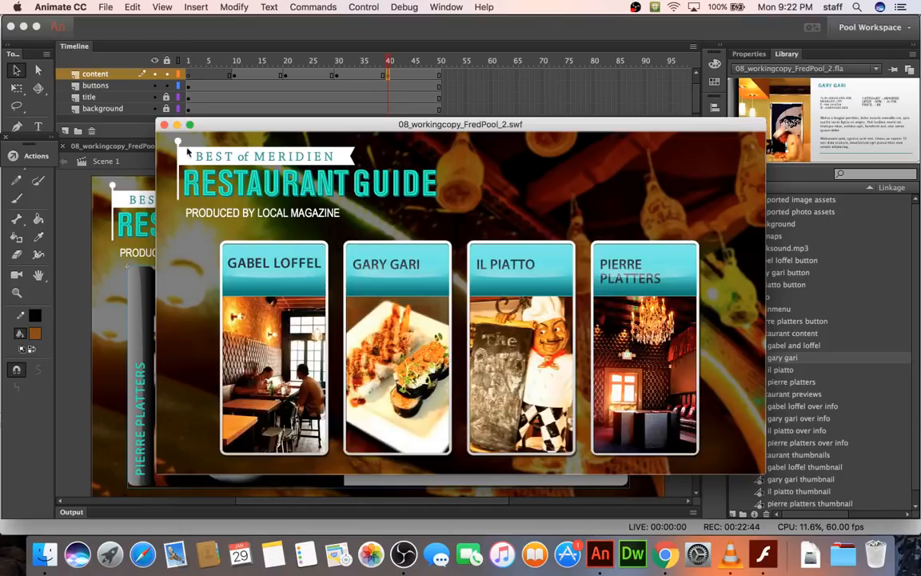
left_click(164, 126)
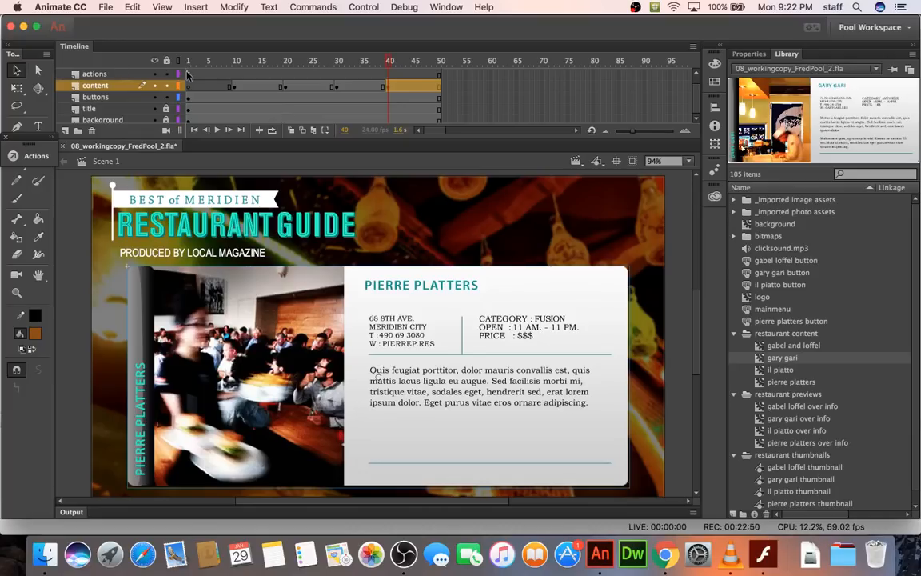
Give the frame 10 keyframe on the content layer the frame label label1.
left_click(236, 88)
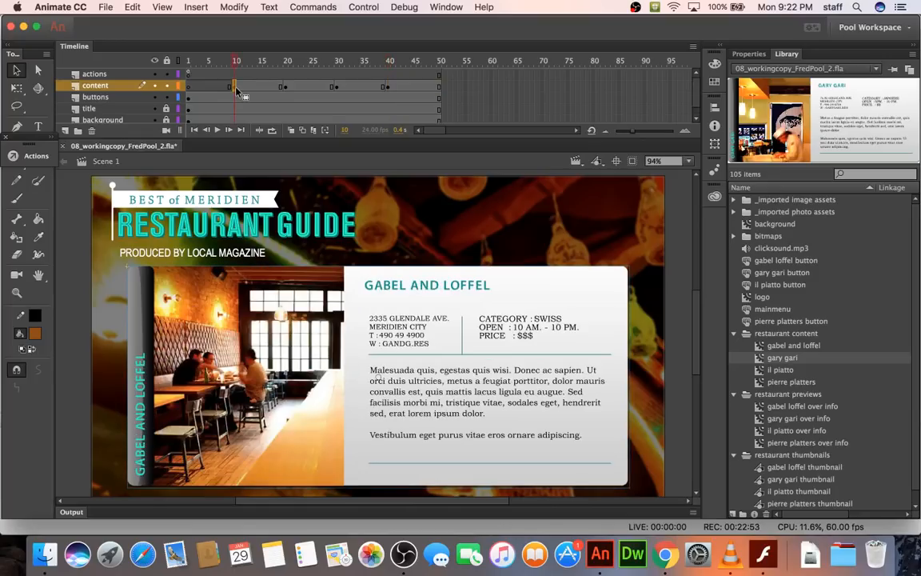
left_click(749, 53)
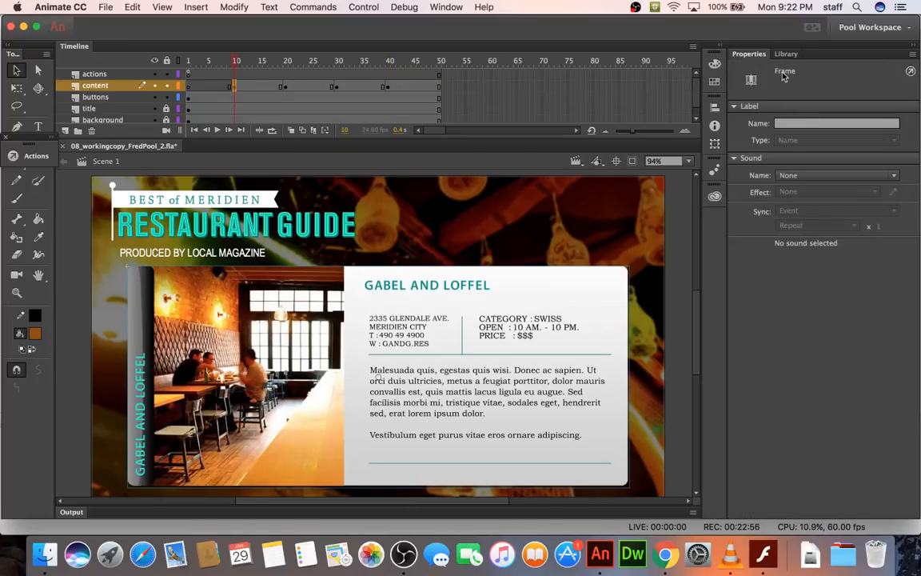
left_click(786, 124)
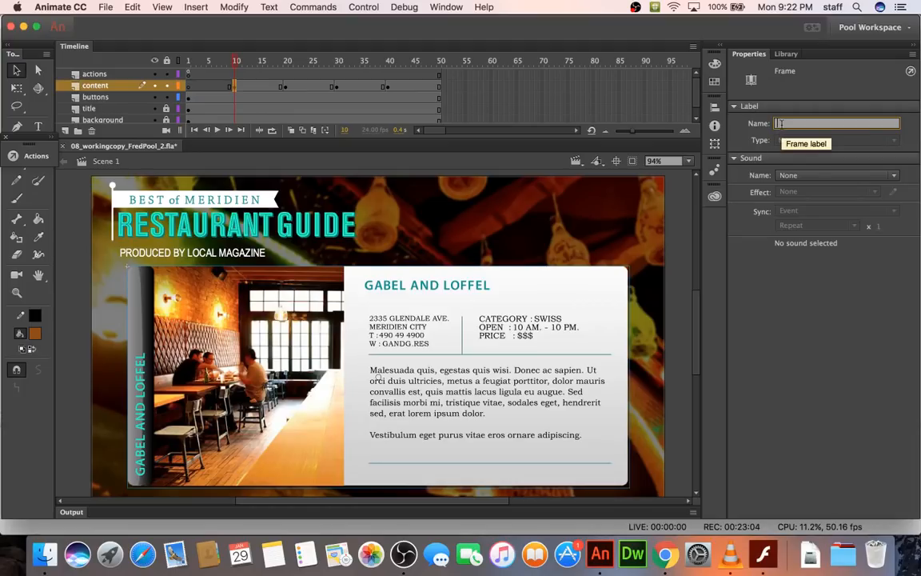
type("label1")
key("Return")
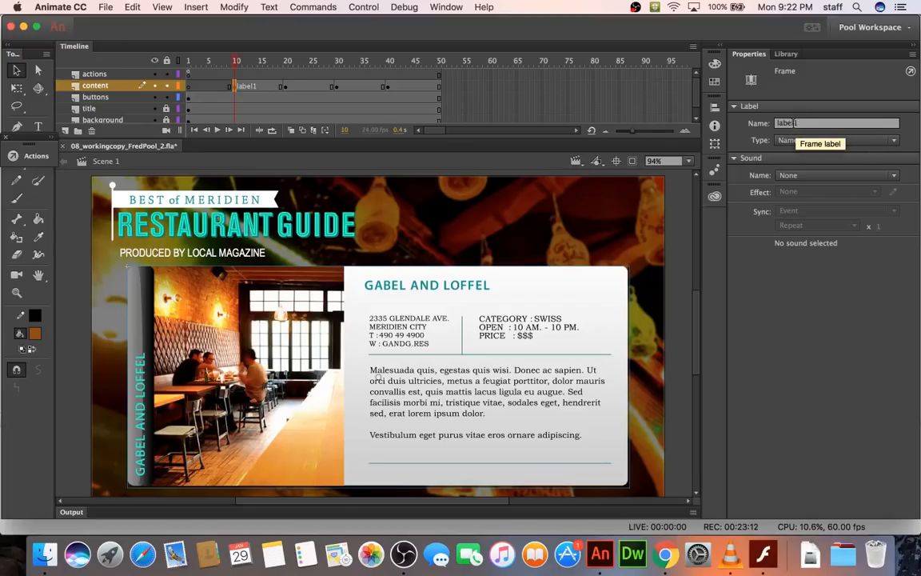
Give the frame 20 keyframe on the content layer the frame label label2.
left_click(285, 87)
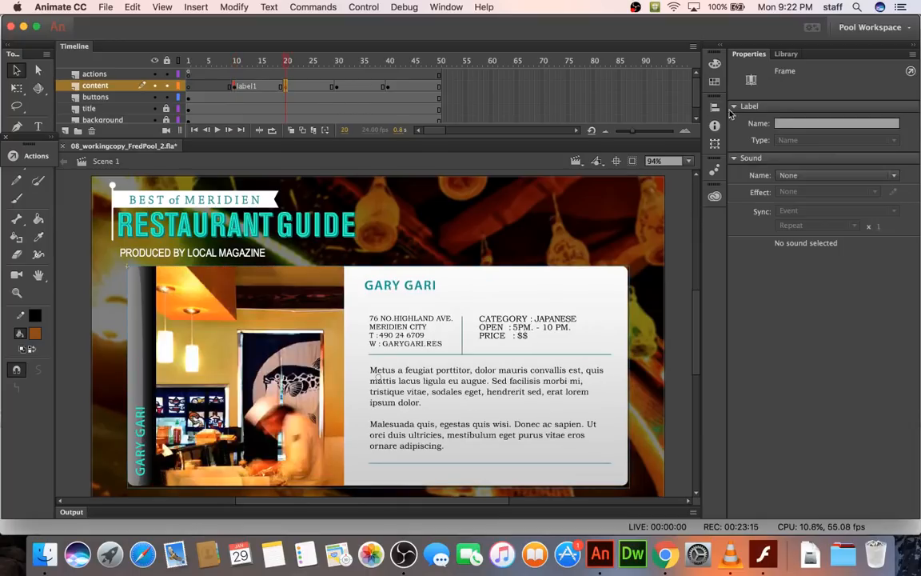
left_click(780, 124)
type("label2")
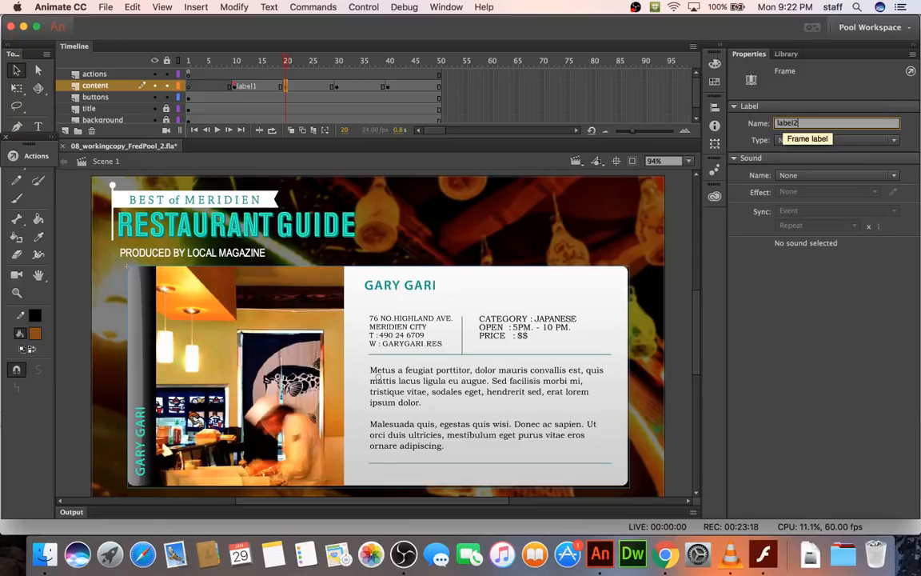
Give the frame 30 keyframe on the content layer the frame label label3.
left_click(336, 85)
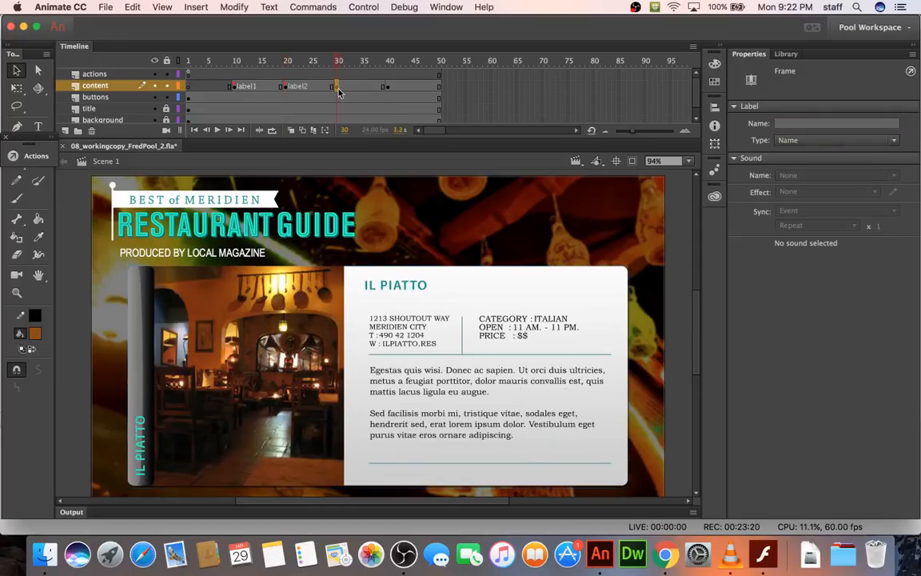
left_click(793, 122)
type("lab")
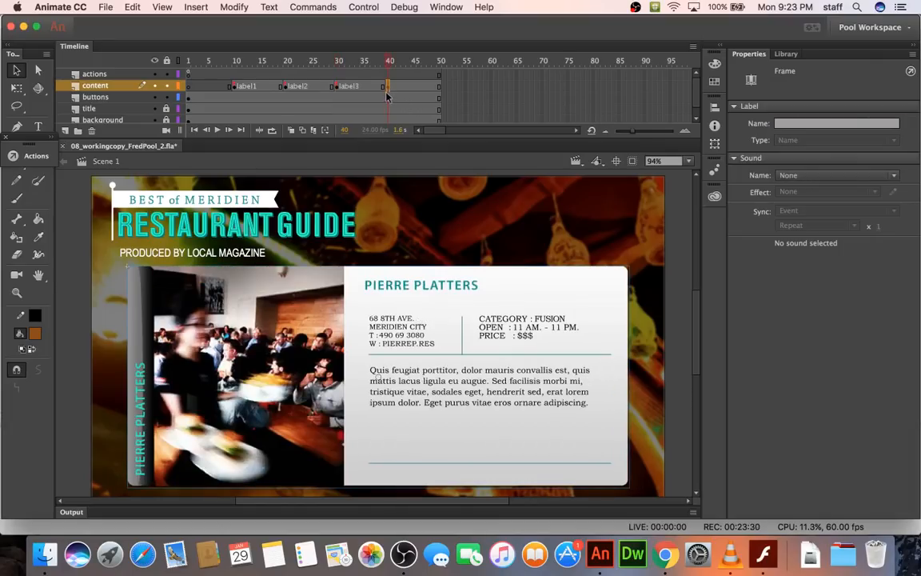
Give the frame 40 keyframe on the content layer the frame label label4.
left_click(188, 74)
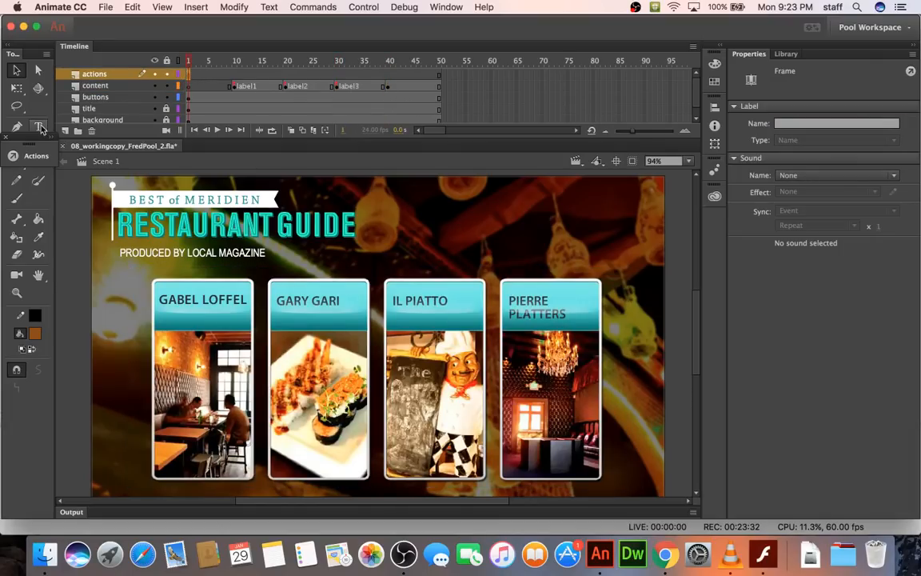
left_click(36, 155)
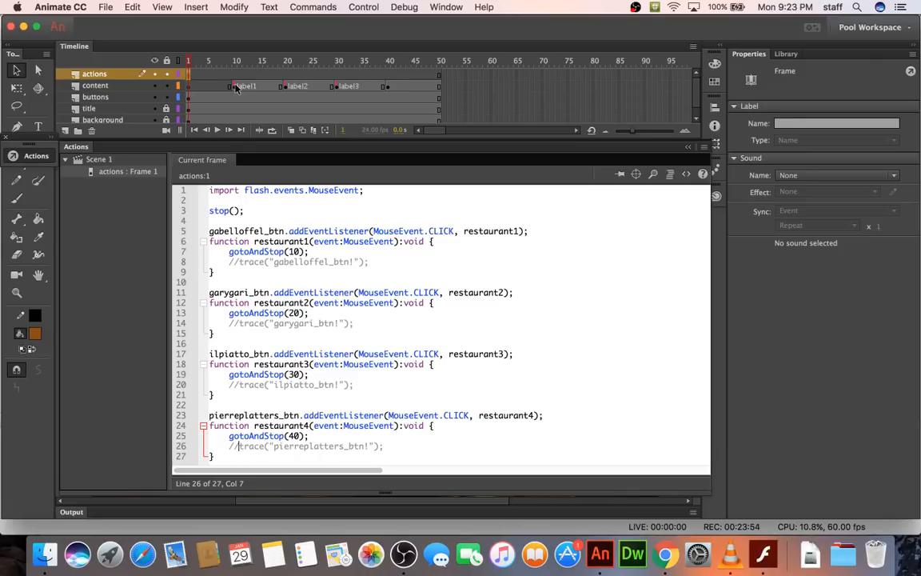
key("F9")
left_click(388, 86)
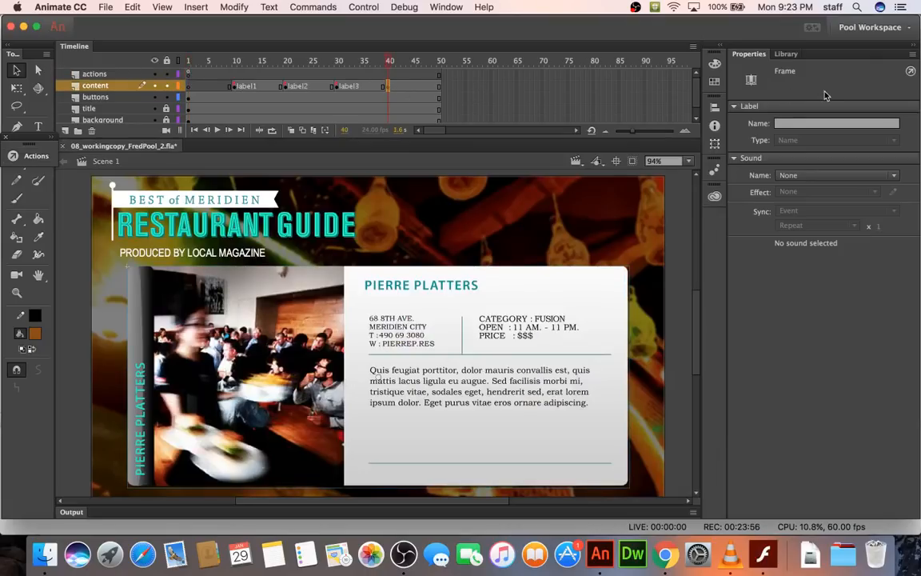
left_click(805, 122)
type("label")
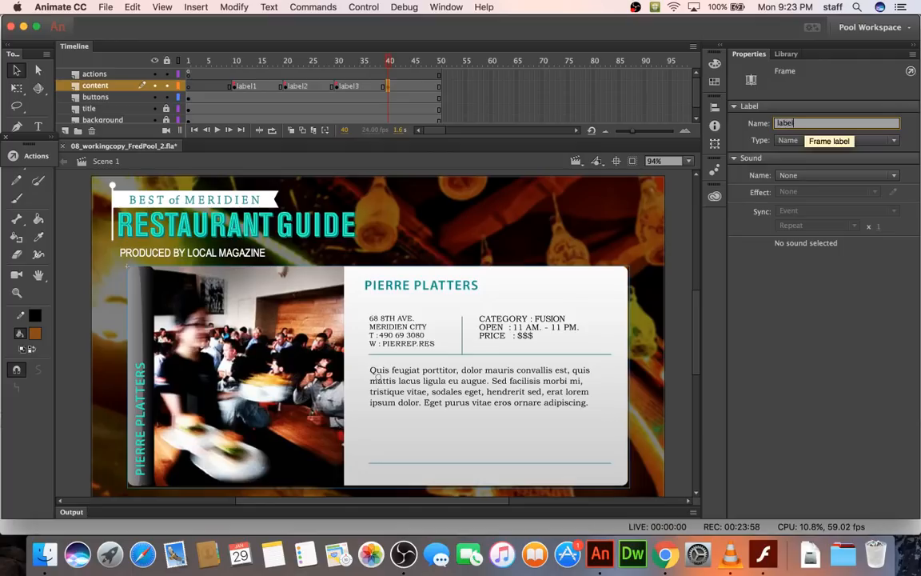
type("4")
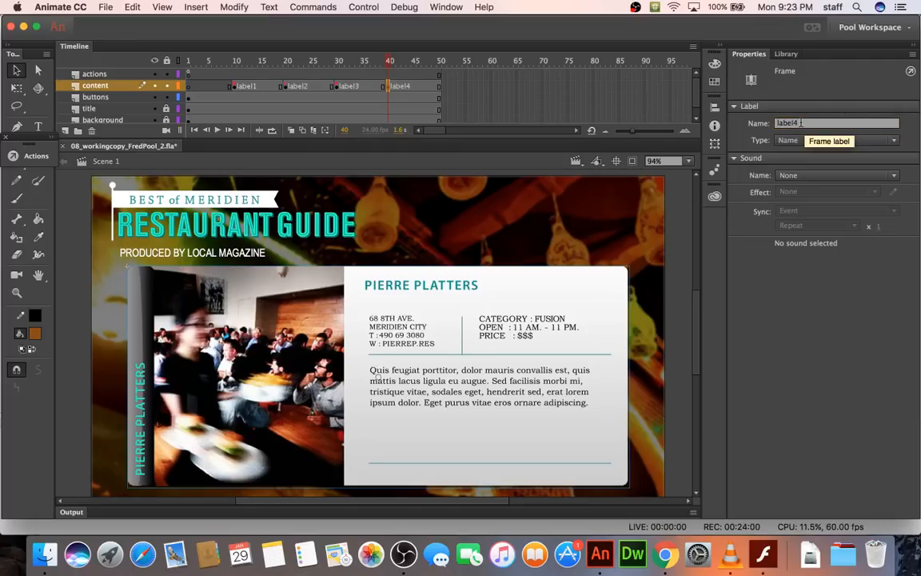
key("Return")
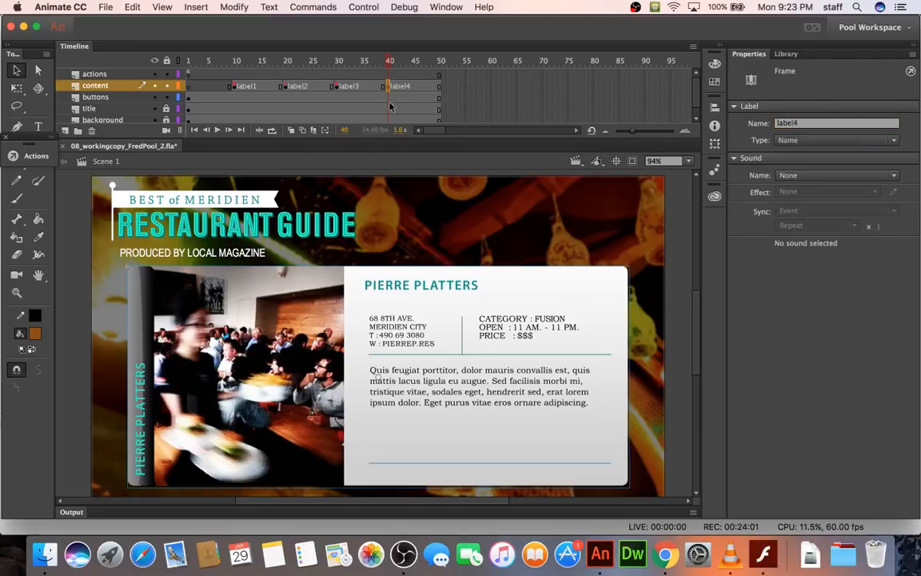
In the frame 1 script on the actions layer, change the restaurant1 function's jump to gotoAndStop("label1").
left_click(234, 85)
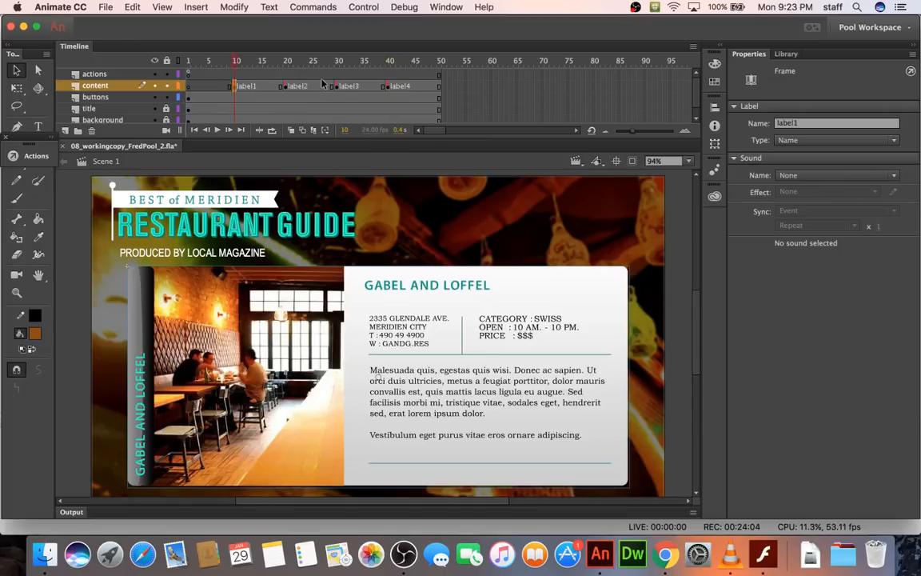
left_click(187, 74)
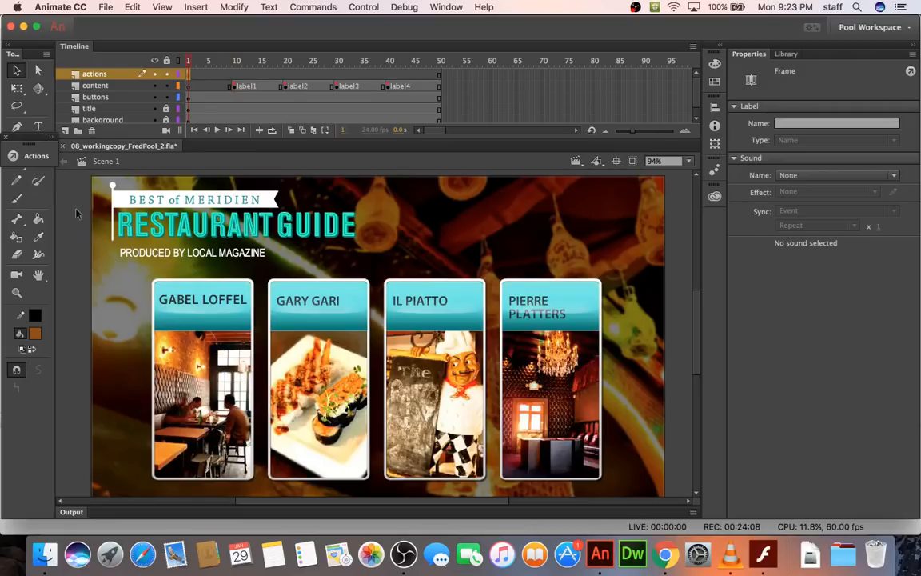
left_click(36, 156)
double_click(293, 251)
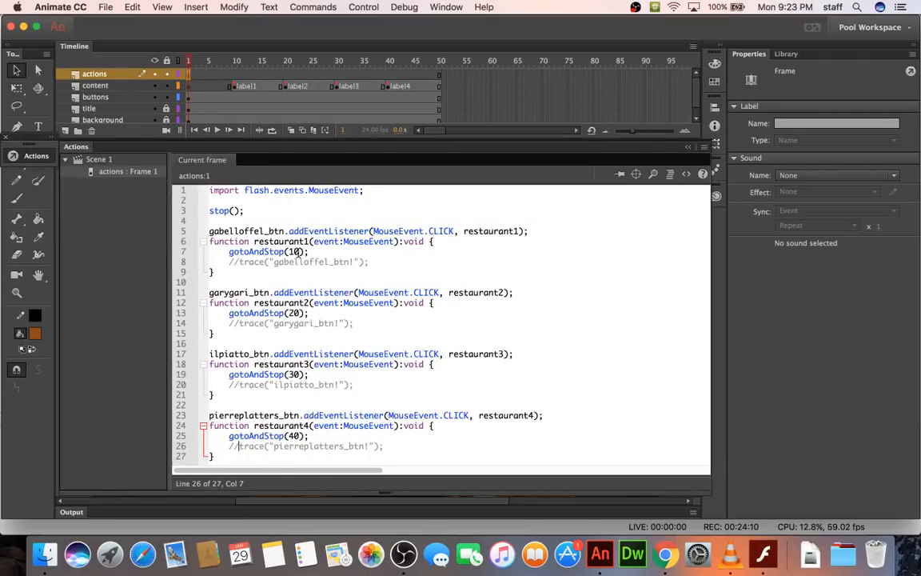
type("\"")
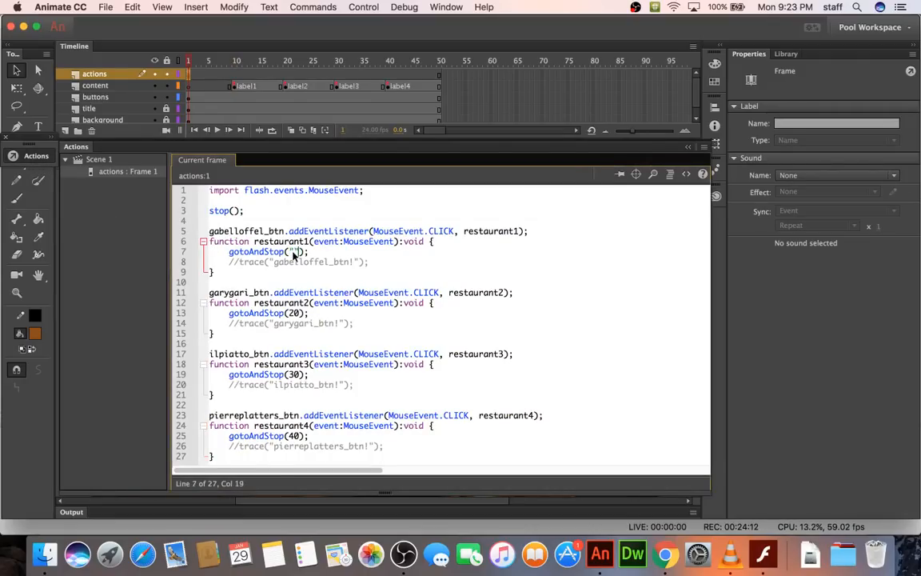
type("label1")
Change the gotoAndStop target in the restaurant2 function to "label2", including the quotation marks.
double_click(312, 251)
key("ctrl+c")
double_click(296, 313)
key("ctrl+v")
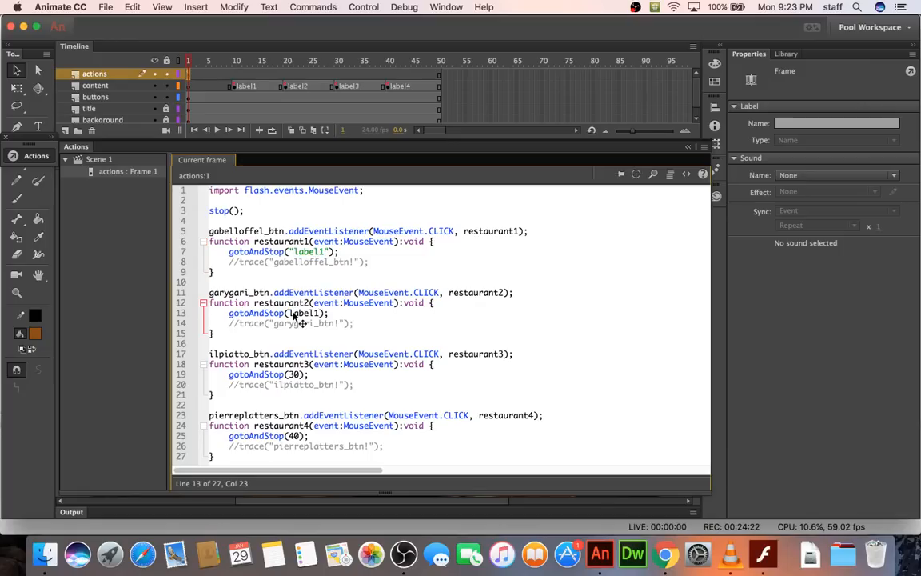
key("BackSpace")
key("BackSpace")
key("BackSpace")
key("BackSpace")
key("BackSpace")
key("BackSpace")
type("\"\"")
type("label1")
key("BackSpace")
type("2")
Reuse the quoted label from restaurant2 in the restaurant3 function and make its gotoAndStop target "label3".
left_click_drag(328, 312, 289, 312)
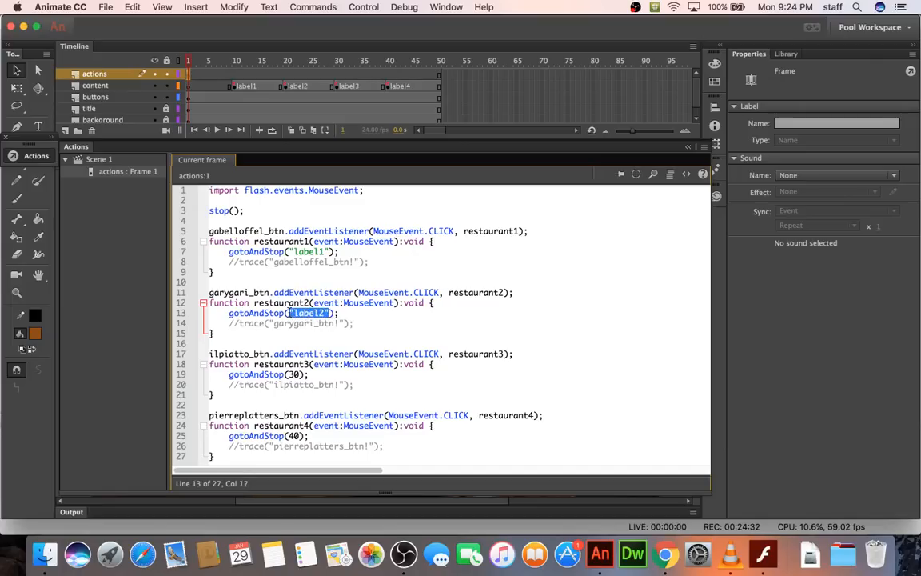
double_click(293, 374)
key("super+v")
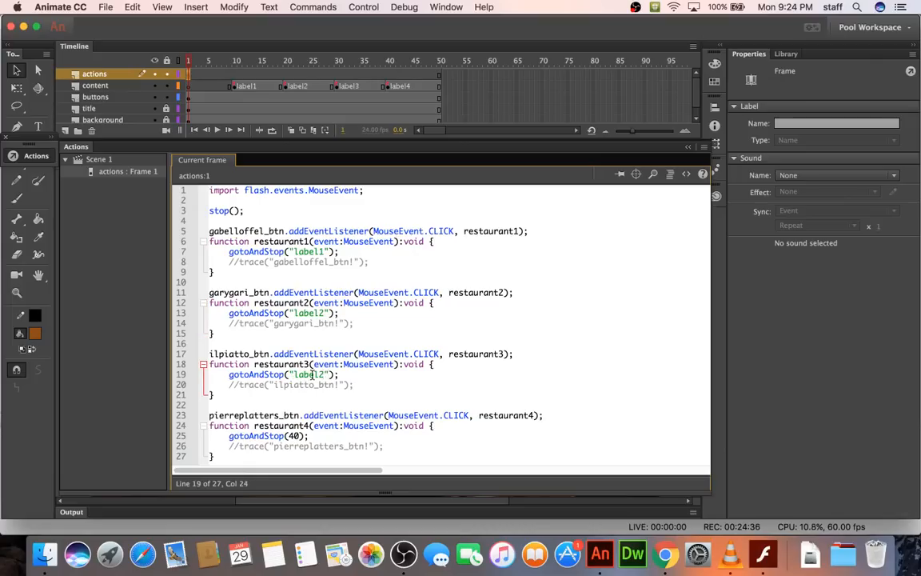
Replace the frame number in the restaurant4 function's gotoAndStop call with "label4".
double_click(300, 436)
key("super+v")
key("Left")
key("BackSpace")
type("4")
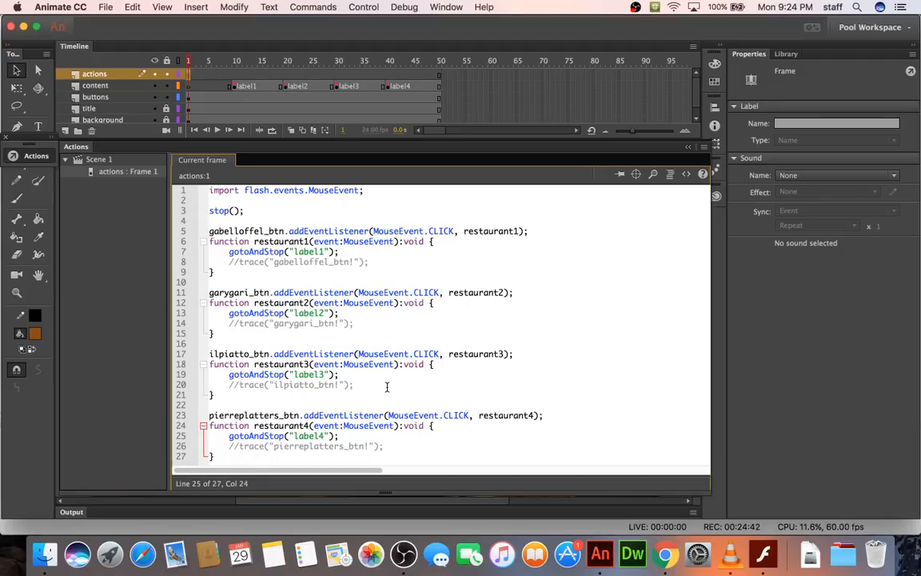
Test the movie with the label-based jumps, try all four restaurant buttons and their content pages, and close the preview.
key("super+Return")
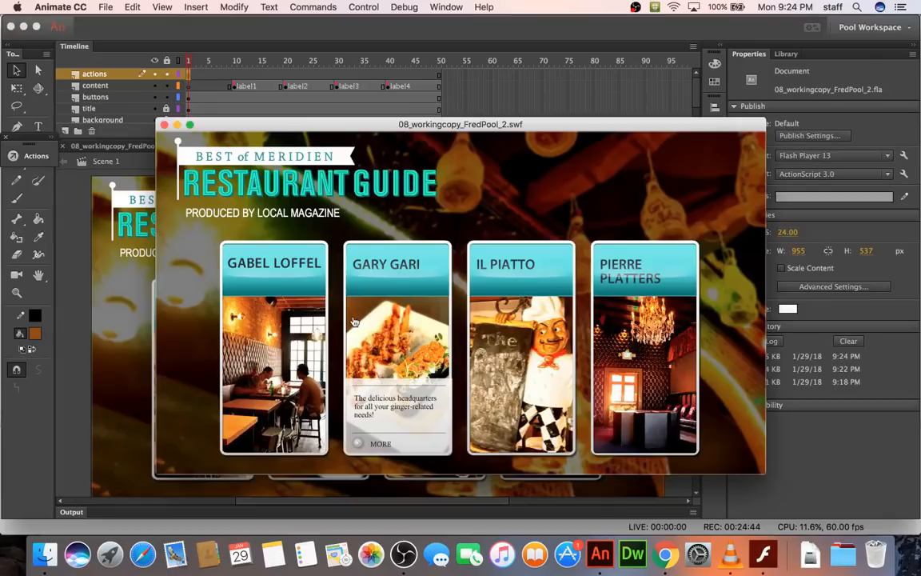
left_click(353, 267)
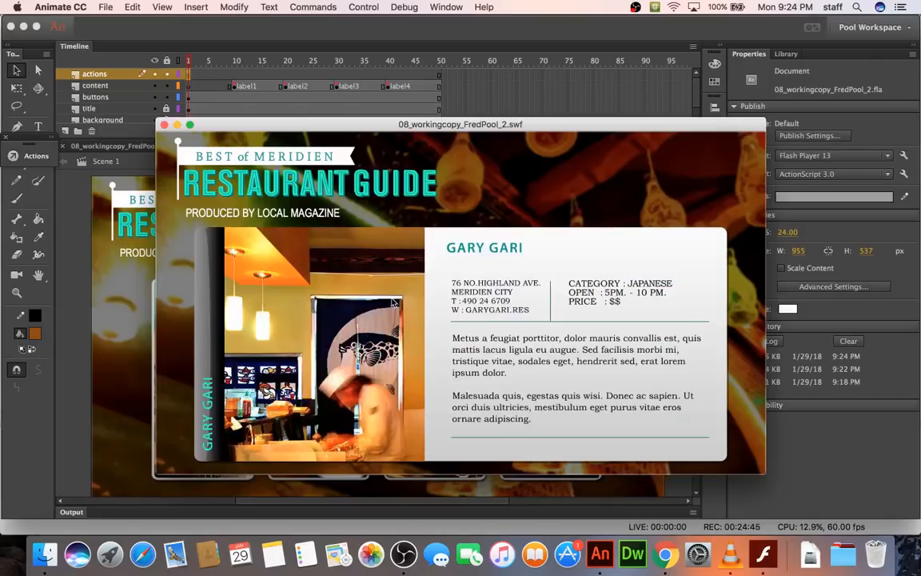
left_click(419, 272)
left_click(486, 284)
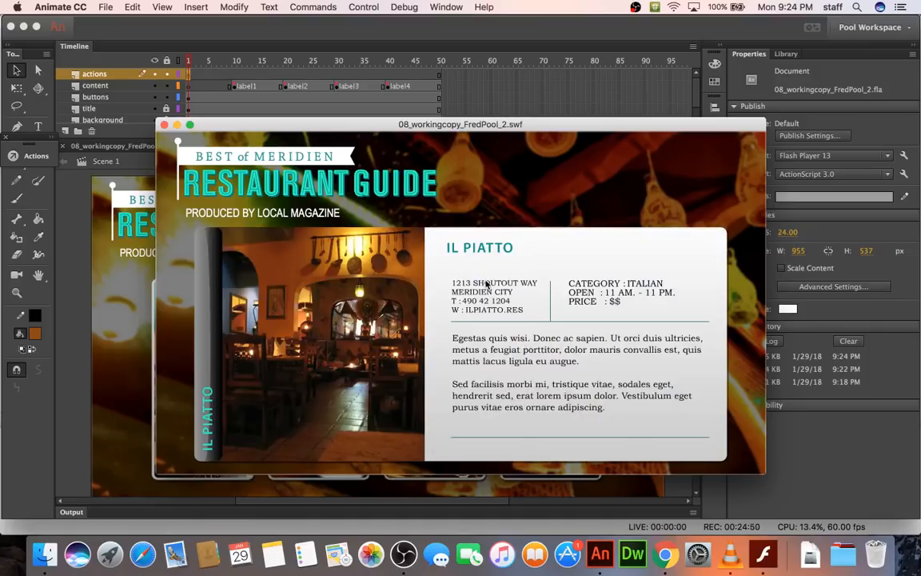
left_click(486, 284)
left_click(617, 293)
left_click(617, 293)
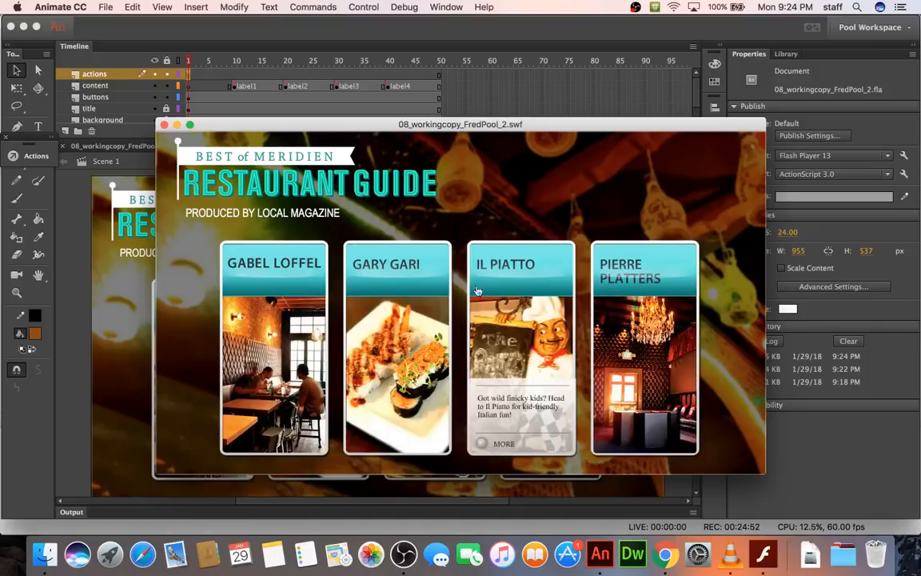
left_click(304, 293)
left_click(304, 293)
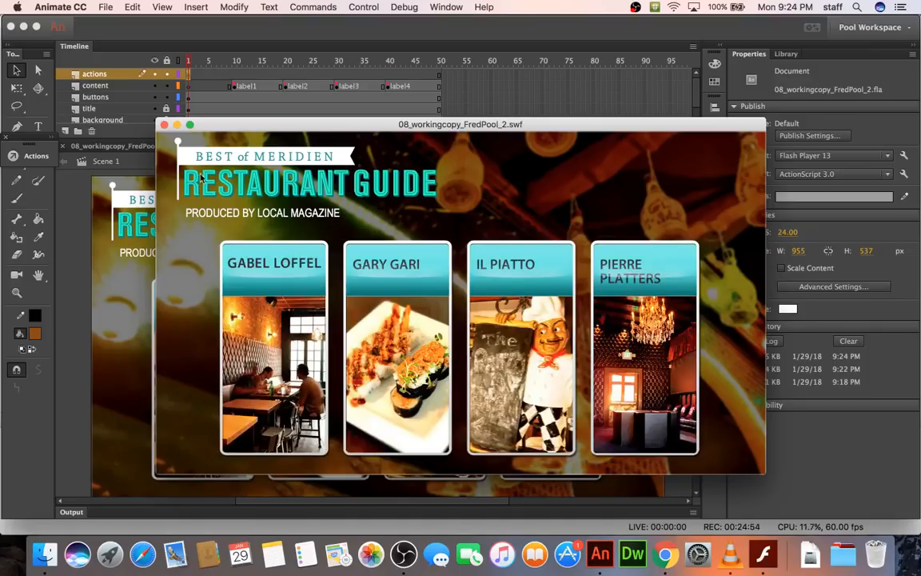
left_click(164, 124)
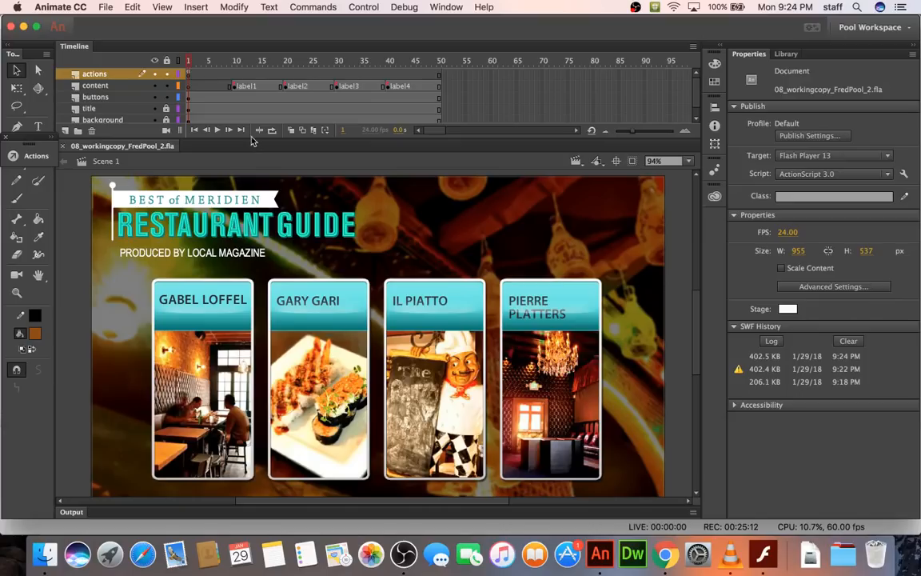
Place the mainmenu button from the library above the Gabel and Loffel page, on the content layer's label1 keyframe.
left_click(237, 86)
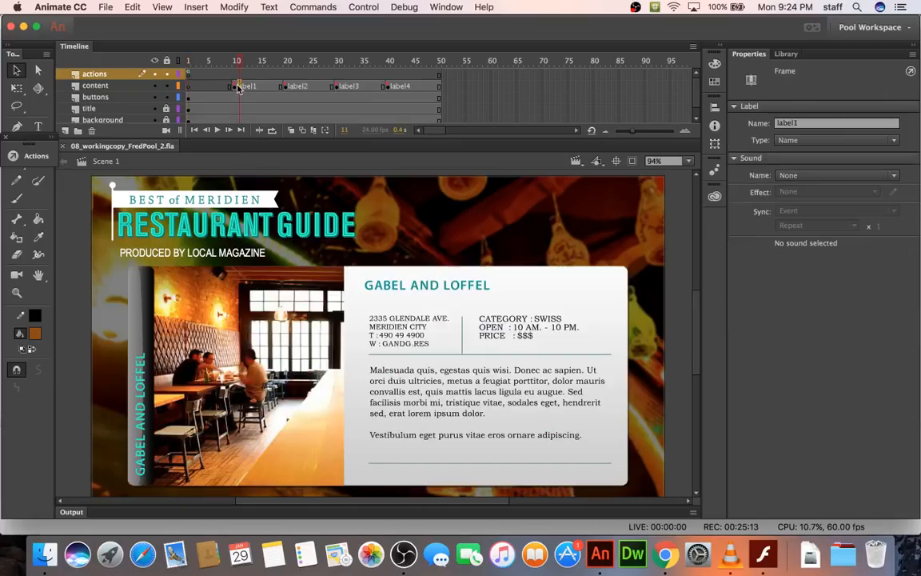
left_click(286, 87)
left_click(336, 86)
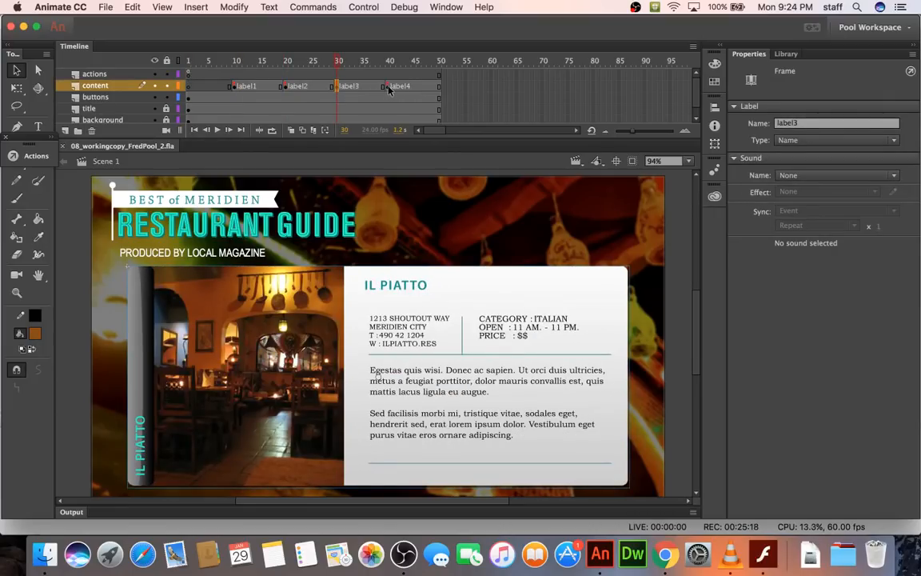
left_click(390, 87)
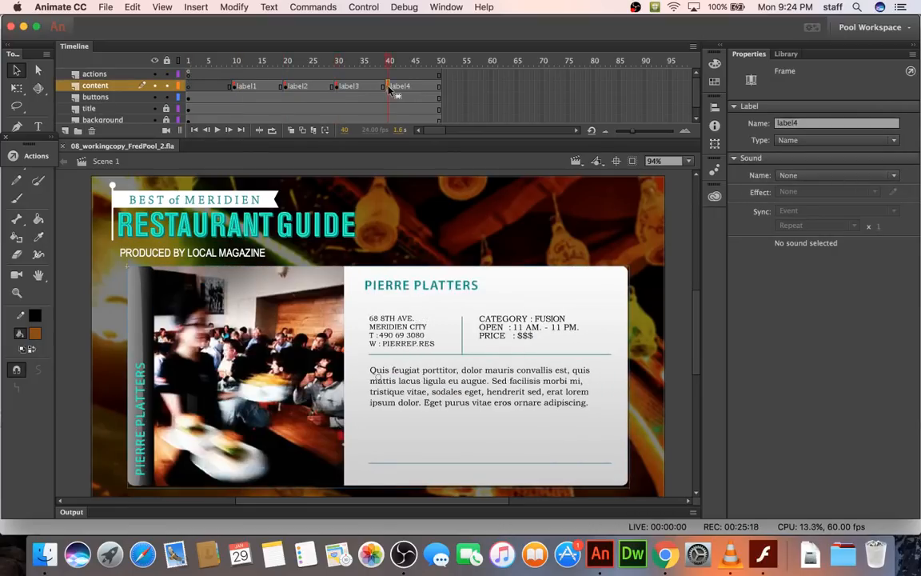
left_click(236, 87)
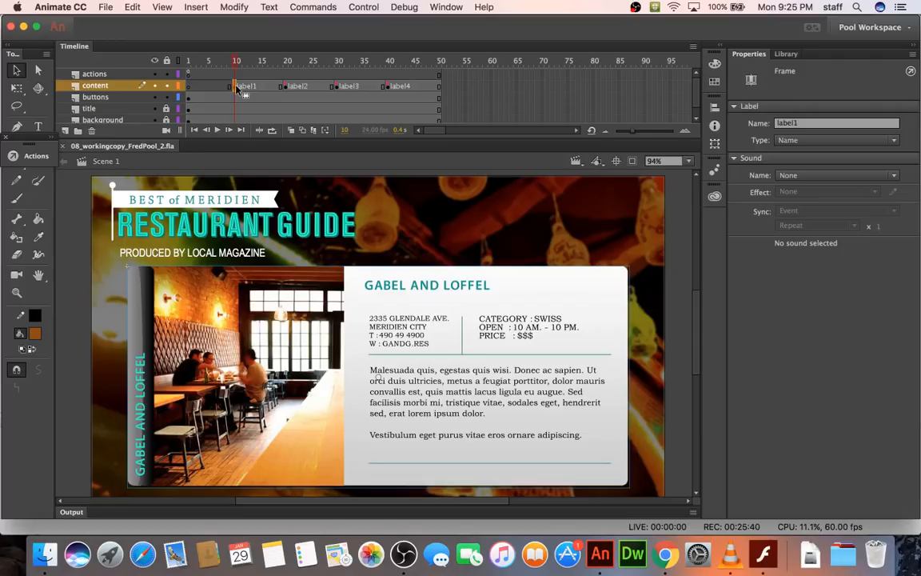
left_click(785, 54)
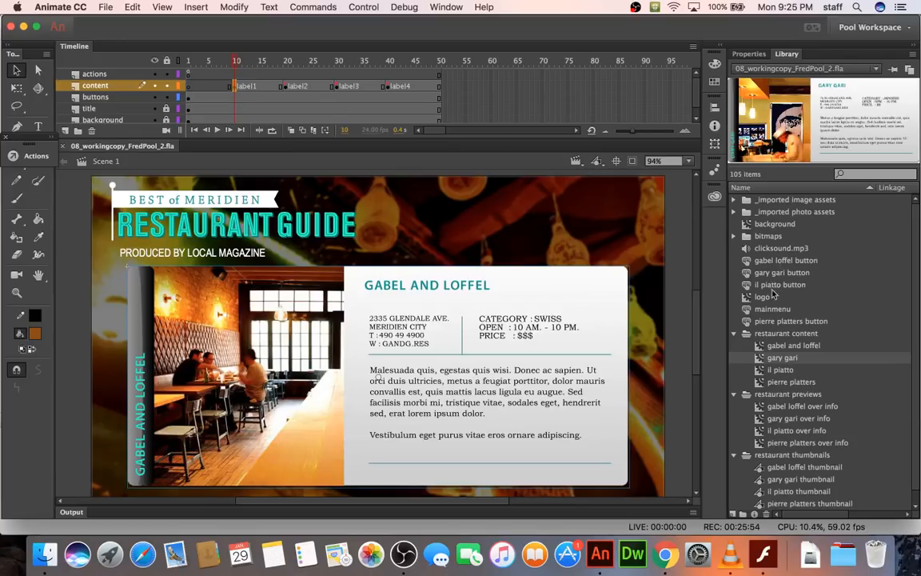
left_click_drag(769, 313, 556, 222)
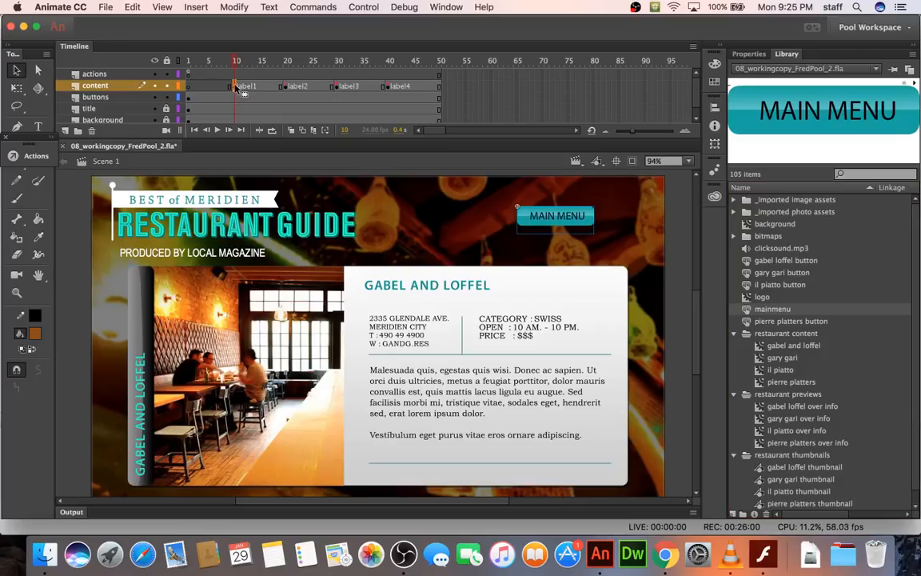
Move the main menu button from the content layer to the same position on frame 1 of the buttons layer, and check it on the label3 and label4 pages.
left_click_drag(236, 88, 290, 89)
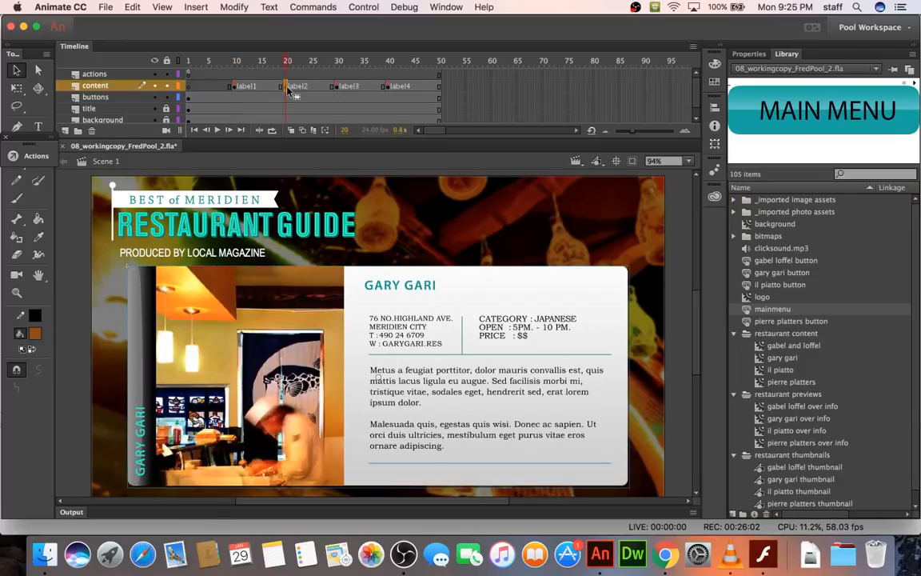
left_click(237, 86)
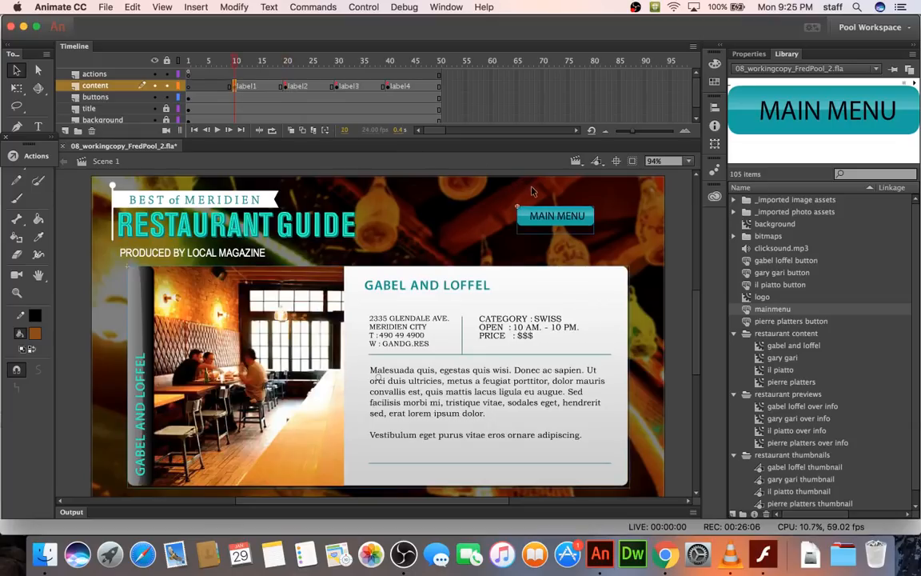
left_click(540, 219)
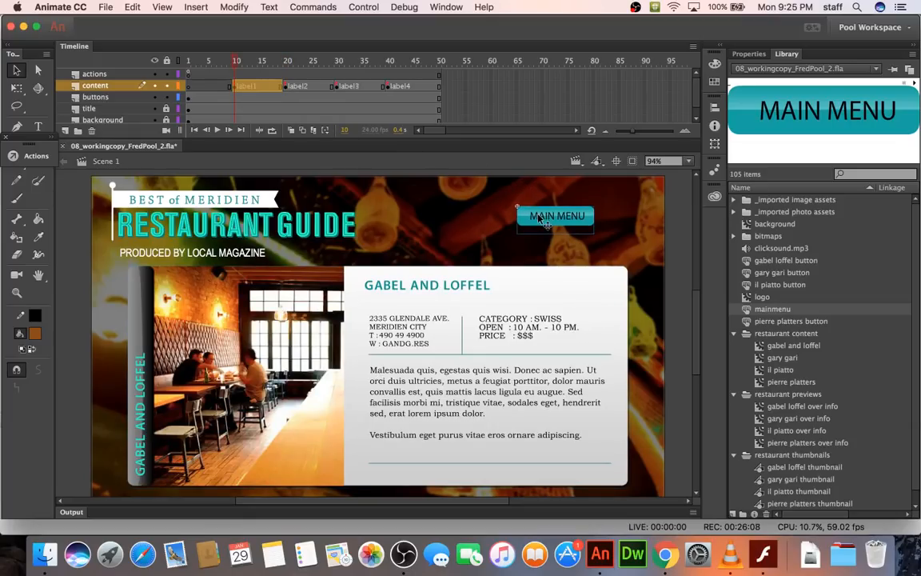
key("ctrl+x")
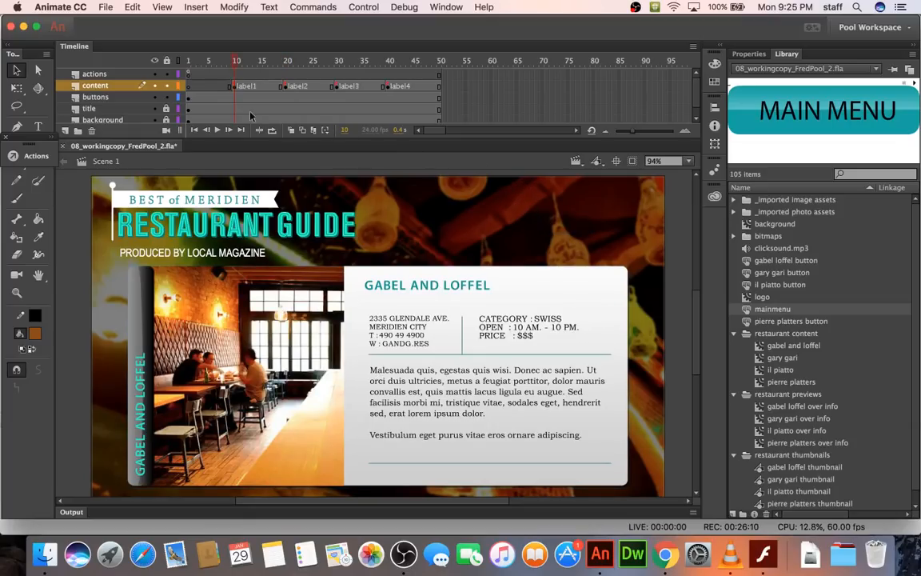
left_click(189, 96)
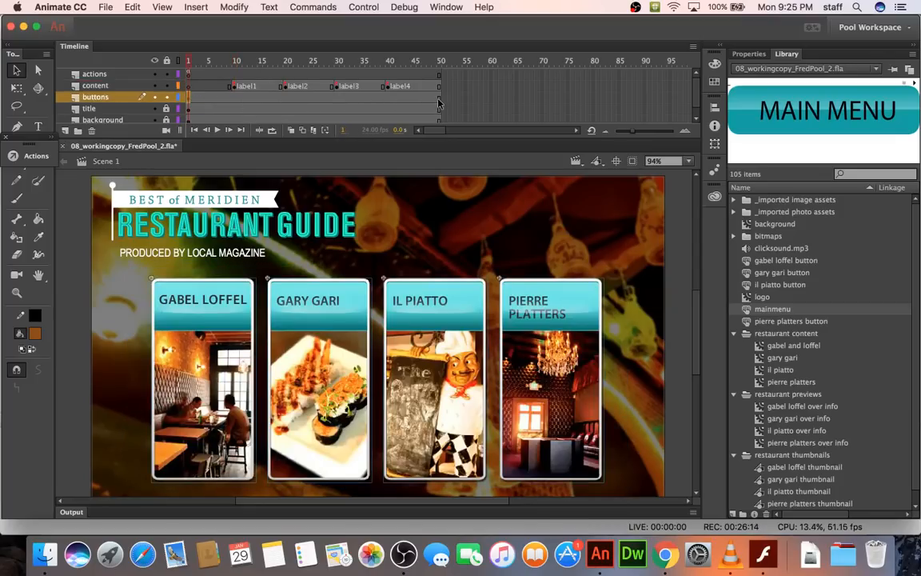
key("ctrl+shift+v")
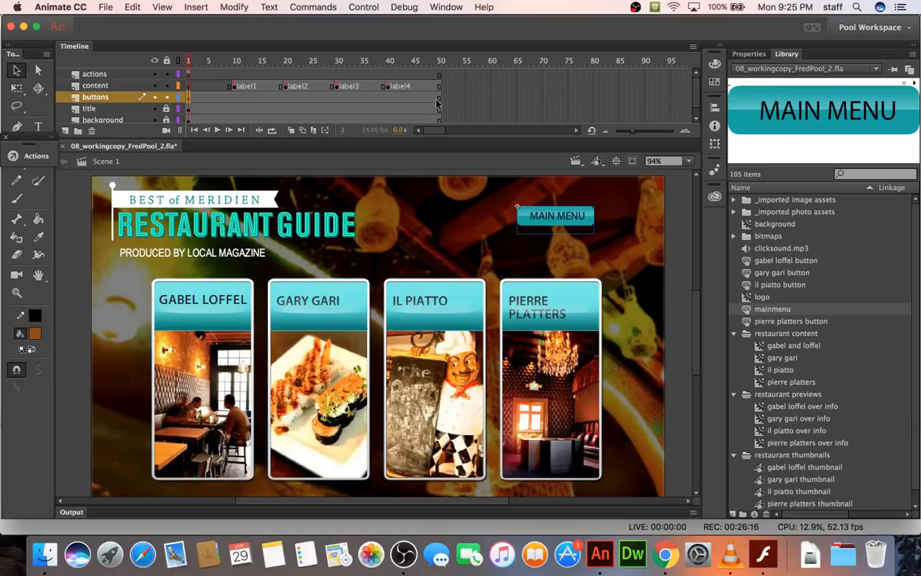
left_click(337, 87)
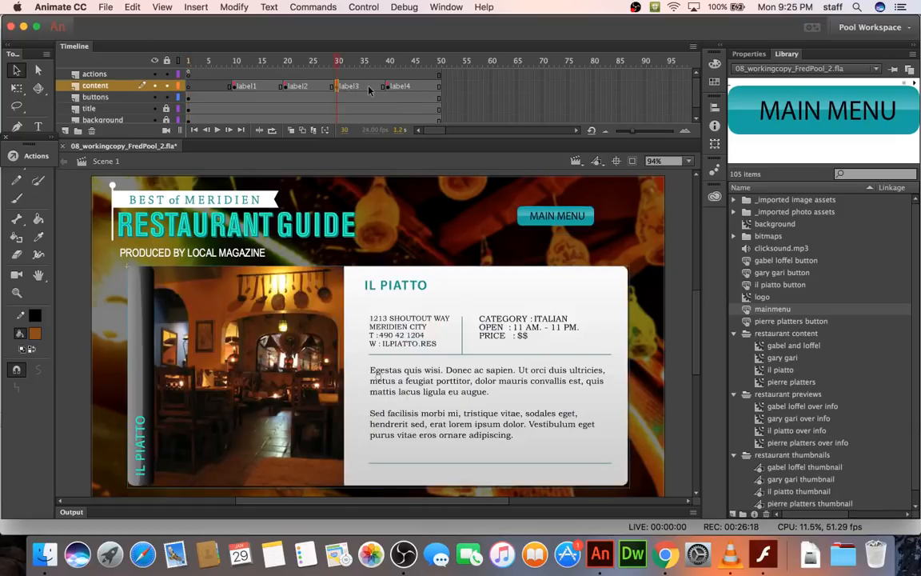
left_click(390, 88)
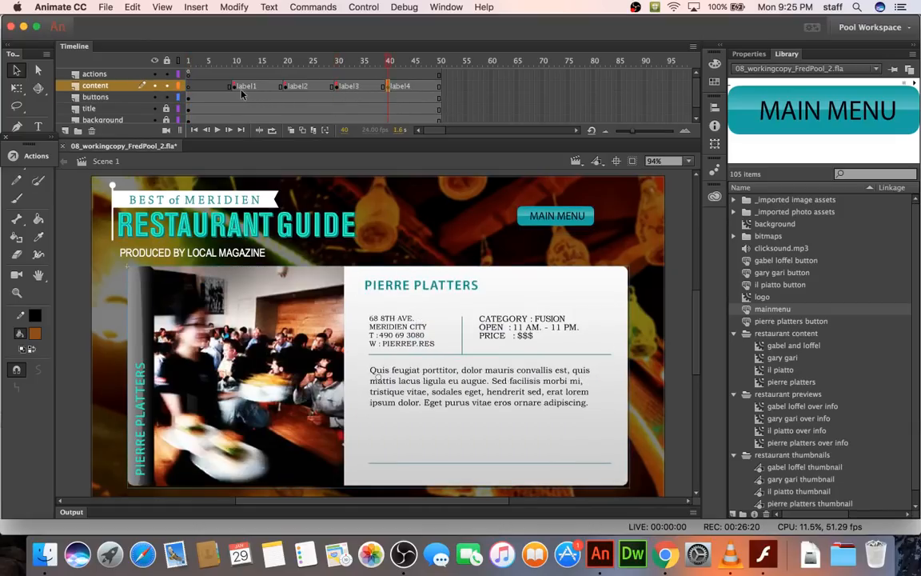
left_click(187, 98)
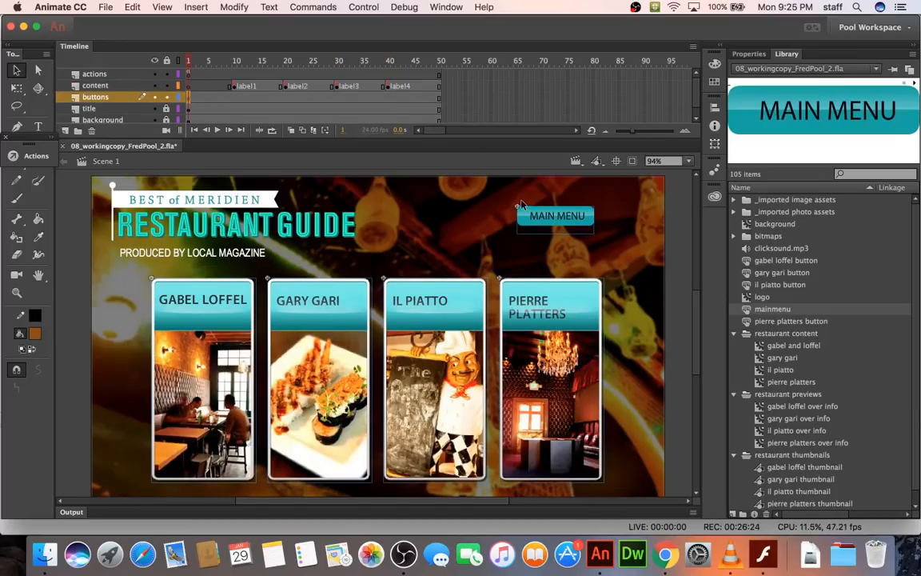
Position the main menu button on the stage at X 726 and Y 60.
left_click(536, 219)
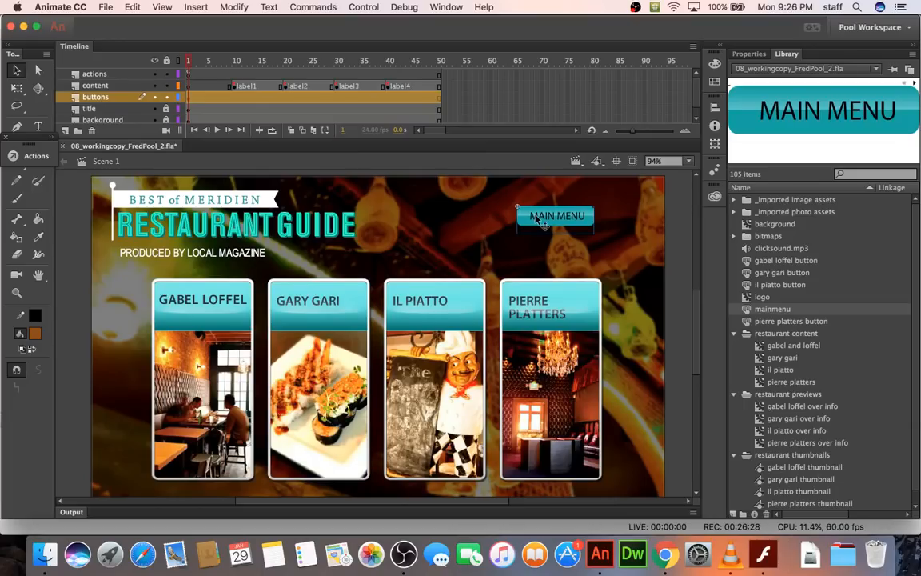
left_click(752, 55)
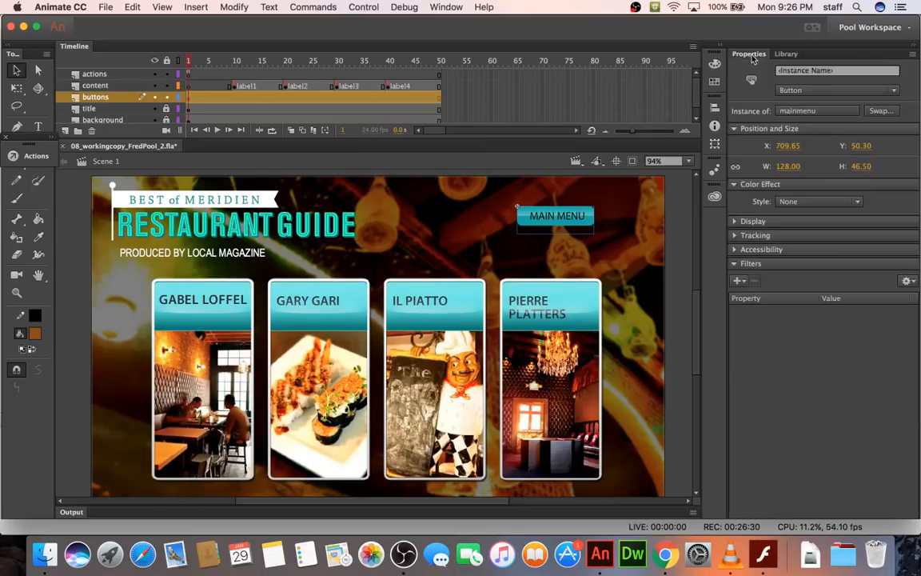
left_click(786, 147)
type("726")
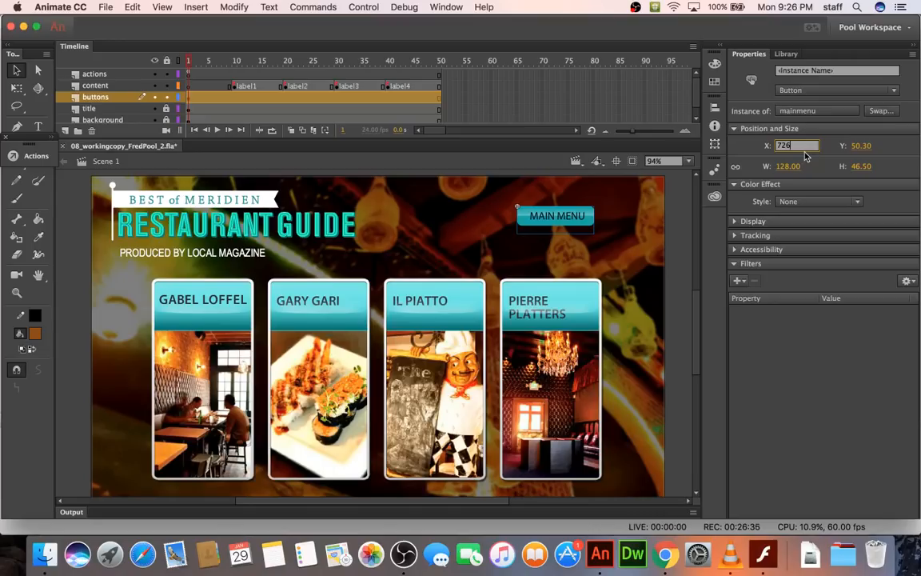
key("Tab")
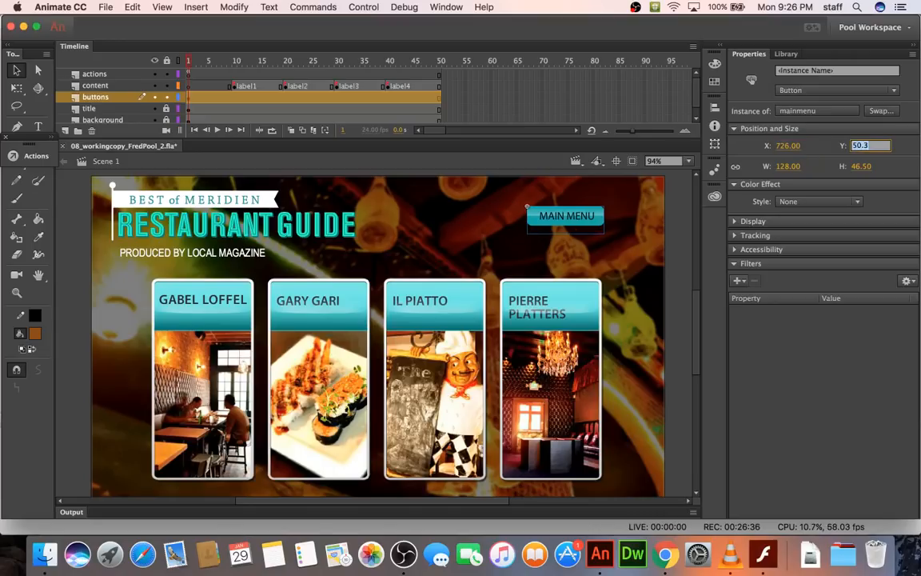
type("60")
key("Return")
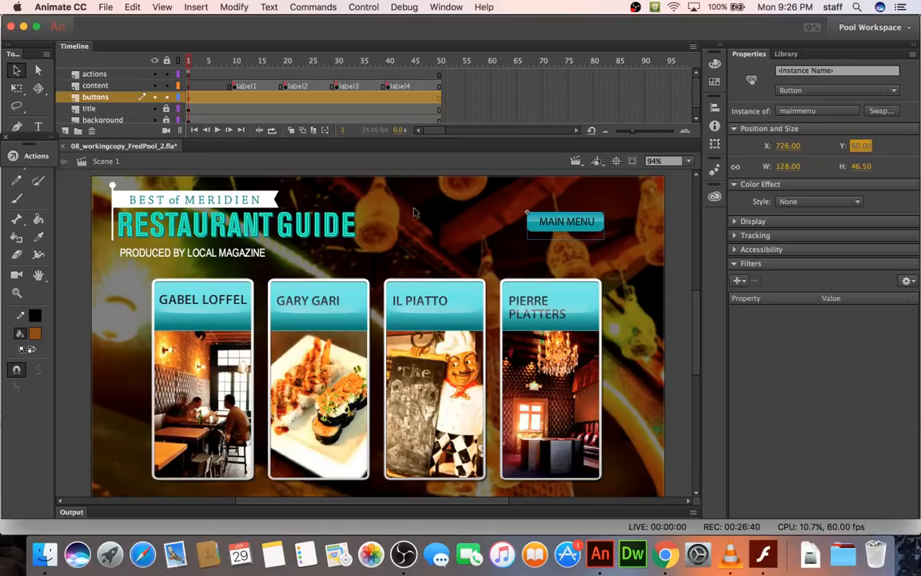
Give the main menu button the instance name "button_1" and select frame 1 of the actions layer.
left_click(807, 70)
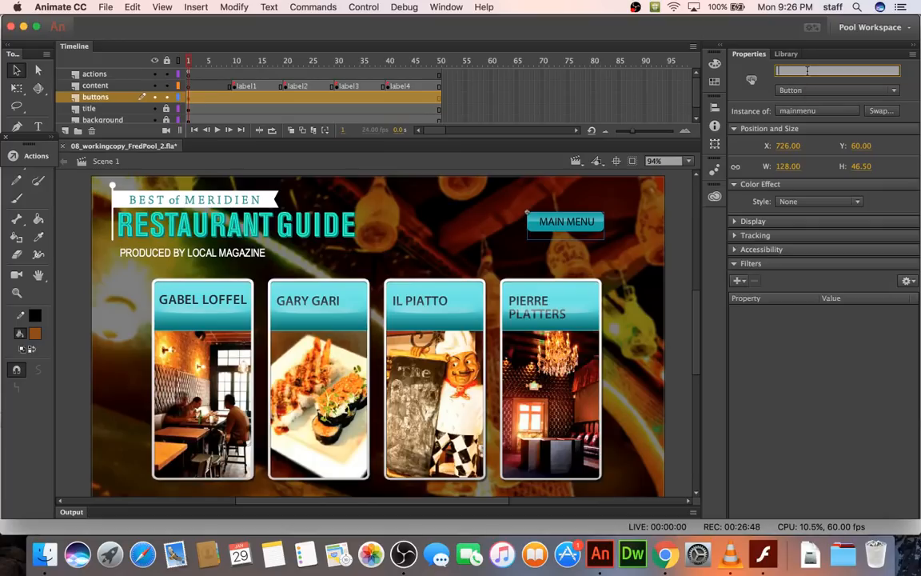
type("button_1")
left_click(190, 75)
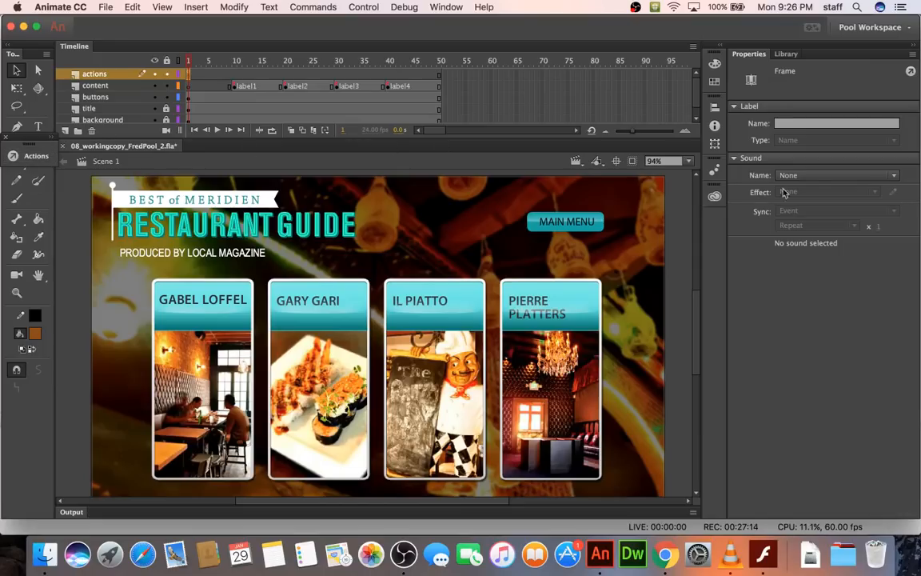
left_click(715, 195)
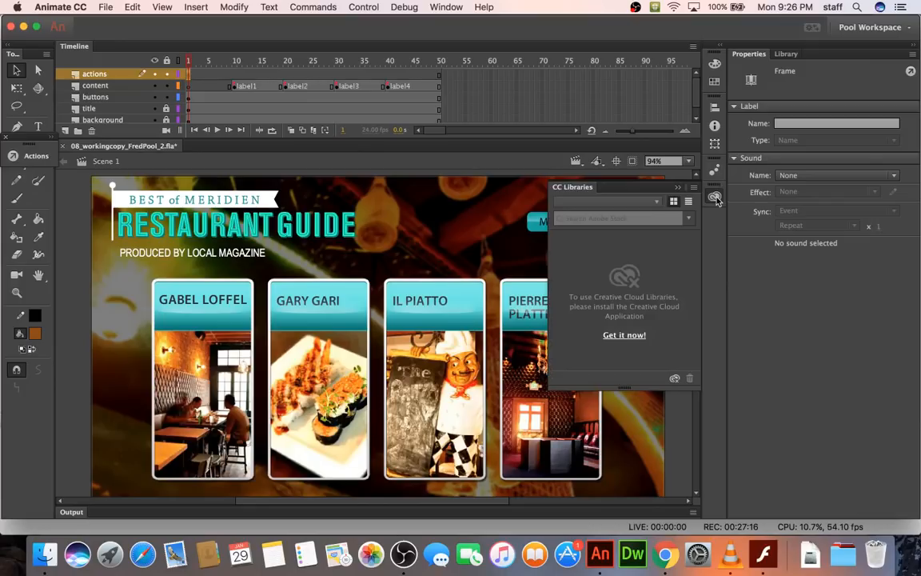
left_click(712, 172)
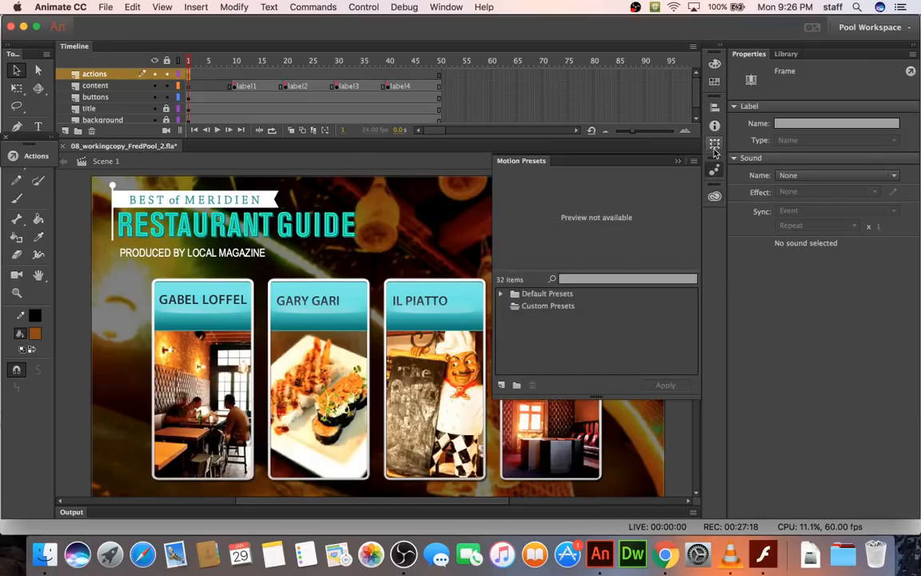
left_click(715, 145)
left_click(714, 126)
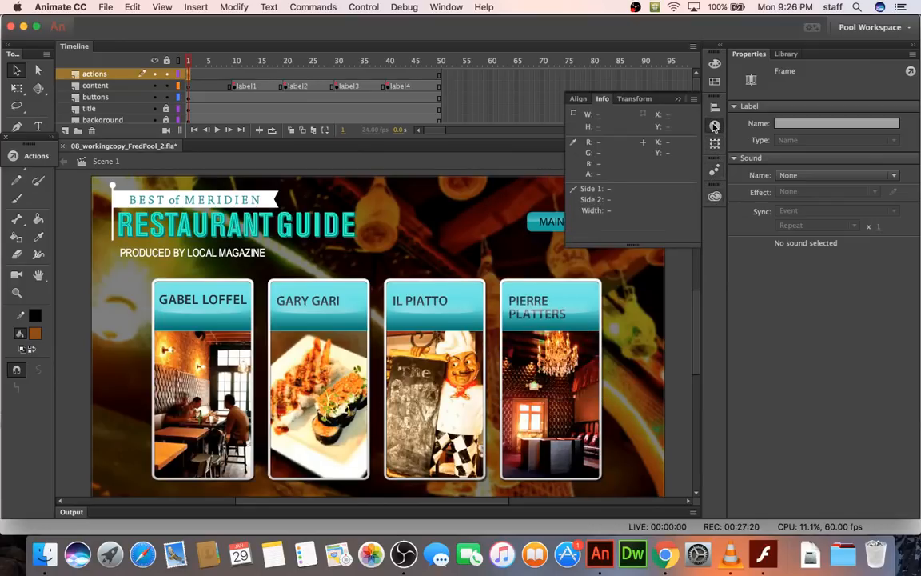
left_click(714, 109)
left_click(714, 81)
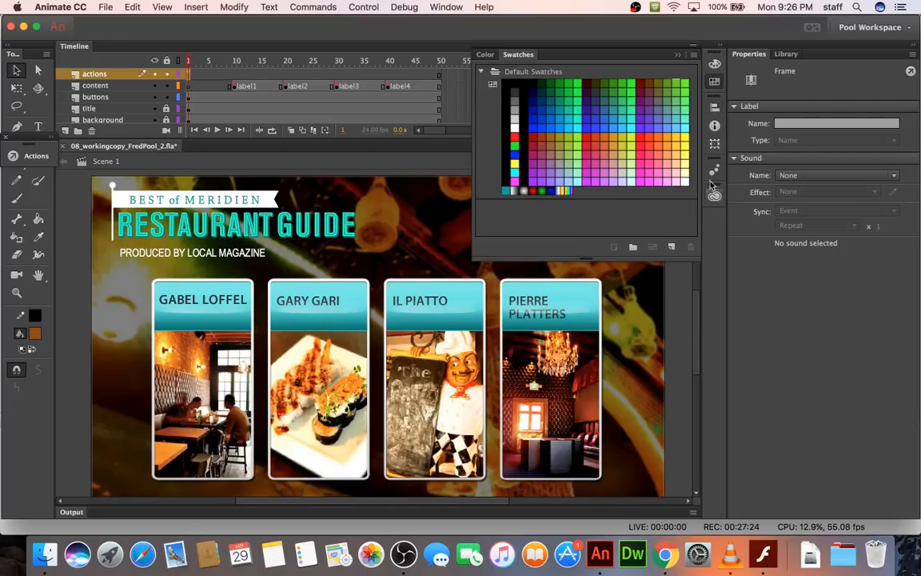
left_click(714, 65)
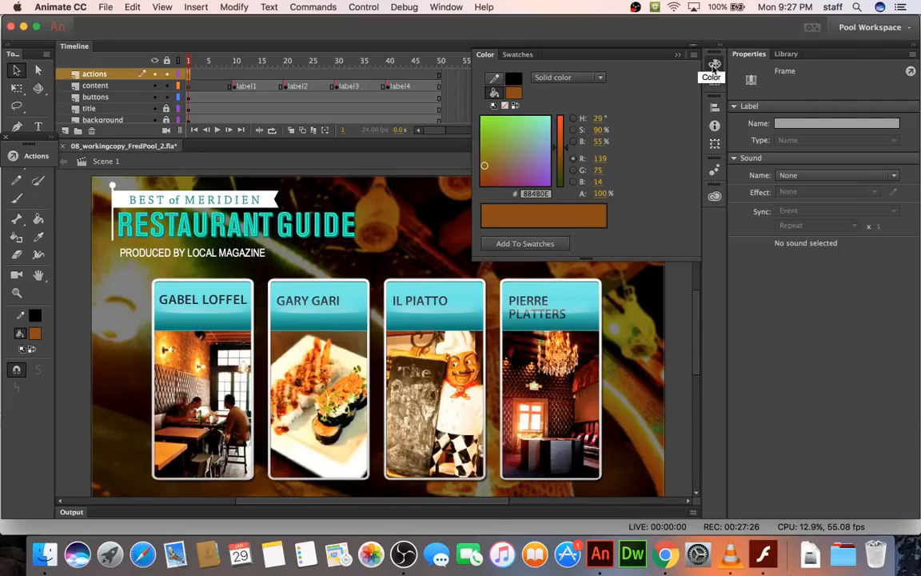
left_click(712, 68)
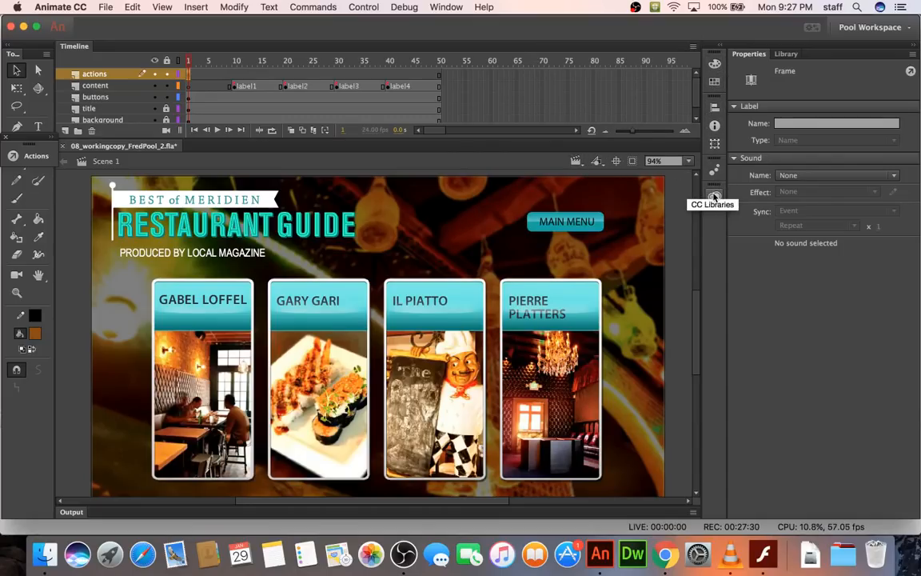
Apply the ActionScript timeline navigation code snippet "Click to Go to Frame and Stop" to the main menu button.
left_click(552, 224)
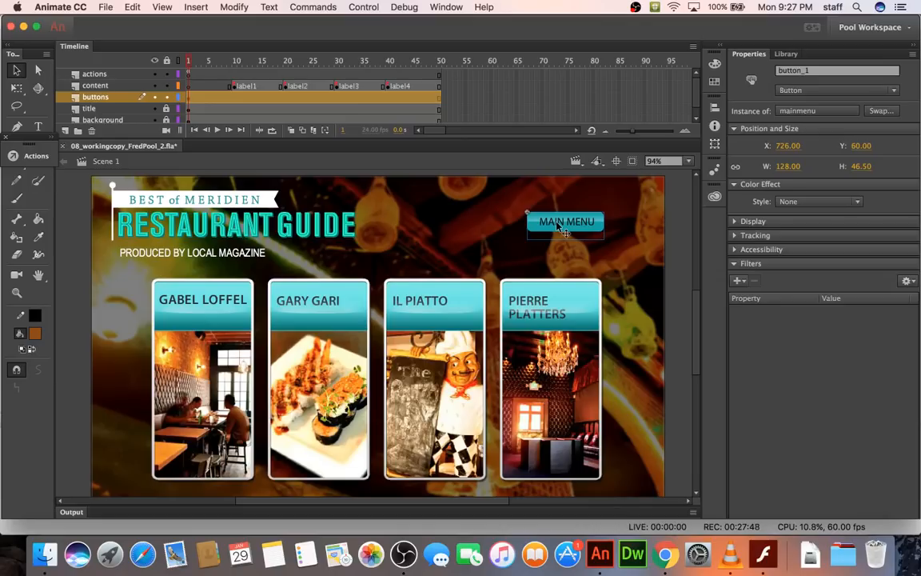
scroll(558, 224, "left", 8)
scroll(558, 224, "down", 5)
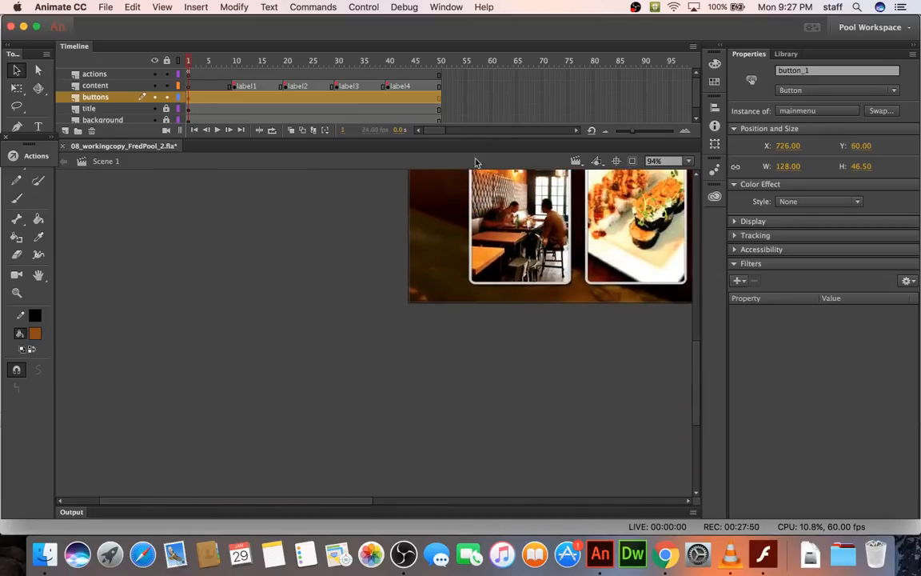
key("super+2")
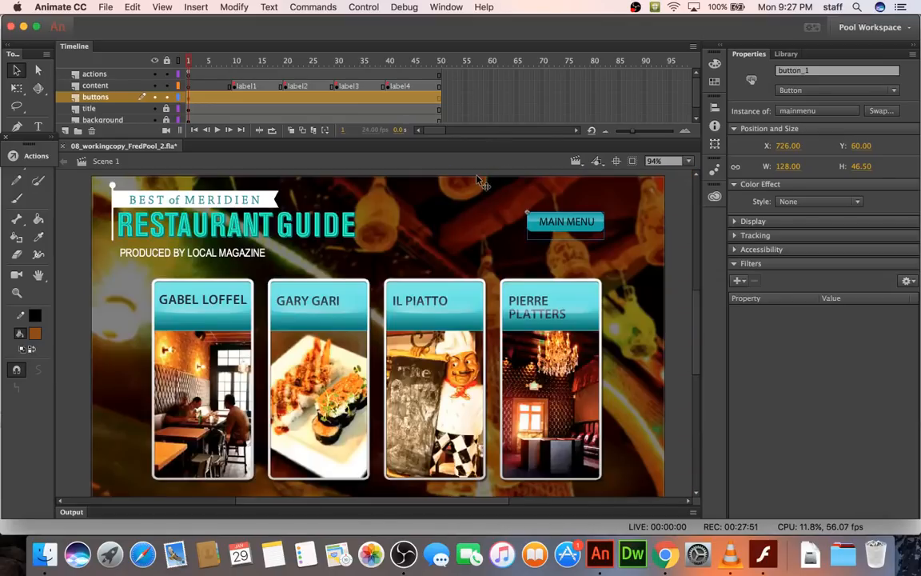
left_click(446, 7)
left_click(480, 171)
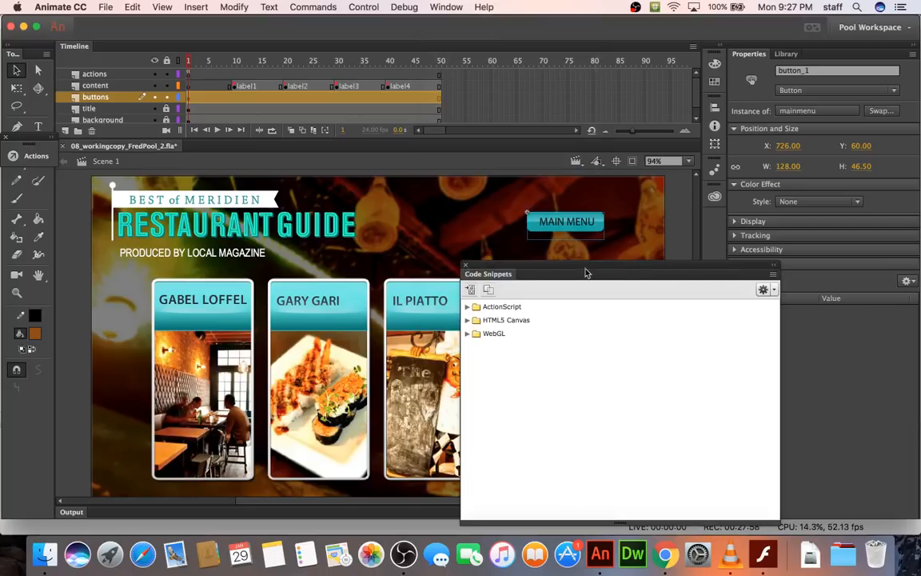
left_click_drag(543, 270, 523, 152)
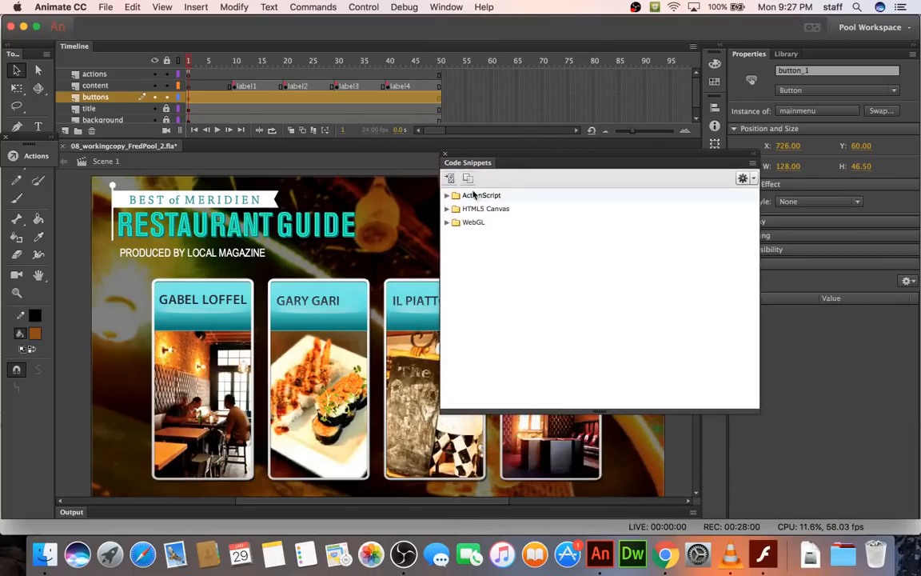
left_click(447, 196)
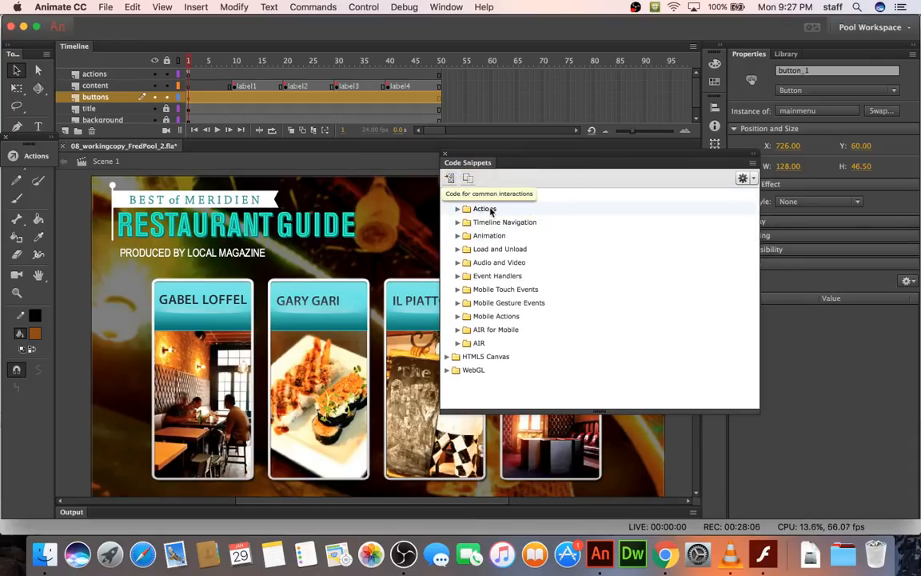
left_click(457, 222)
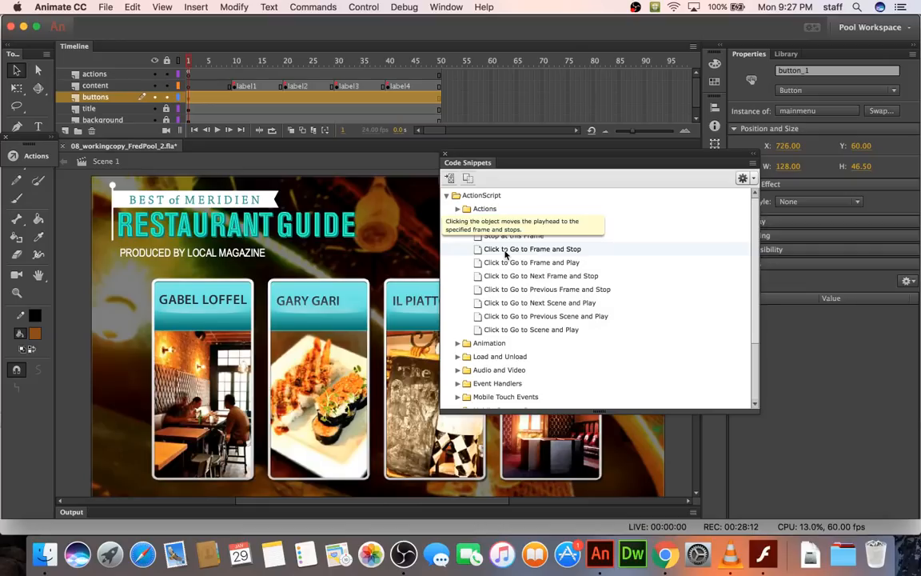
double_click(505, 251)
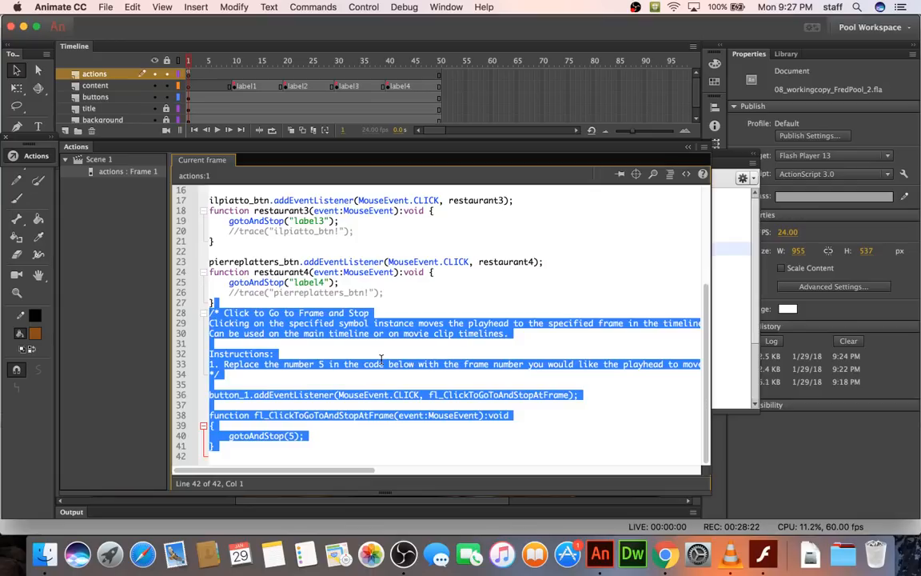
left_click(331, 369)
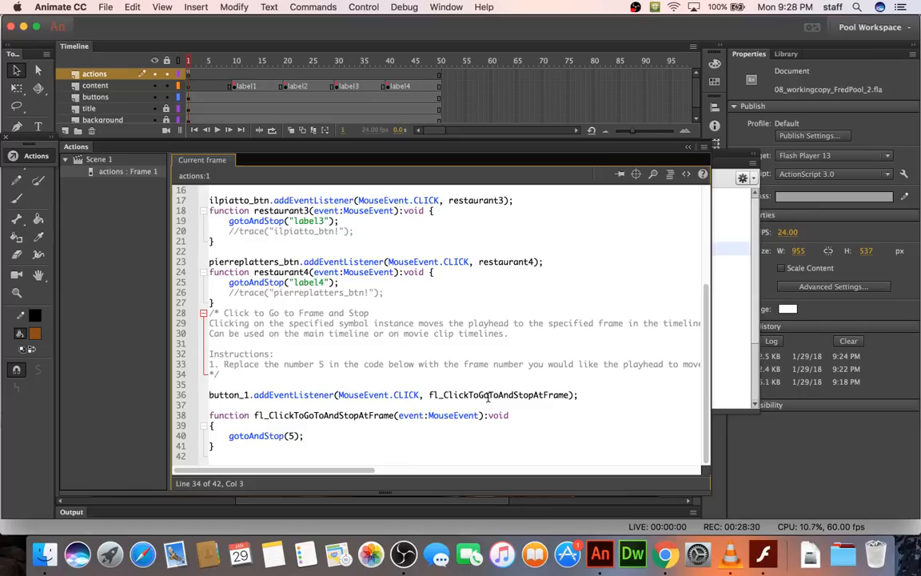
Set the frame number in the fl_ClickToGoToAndStopAtFrame function's gotoAndStop call to 1.
double_click(494, 394)
double_click(304, 414)
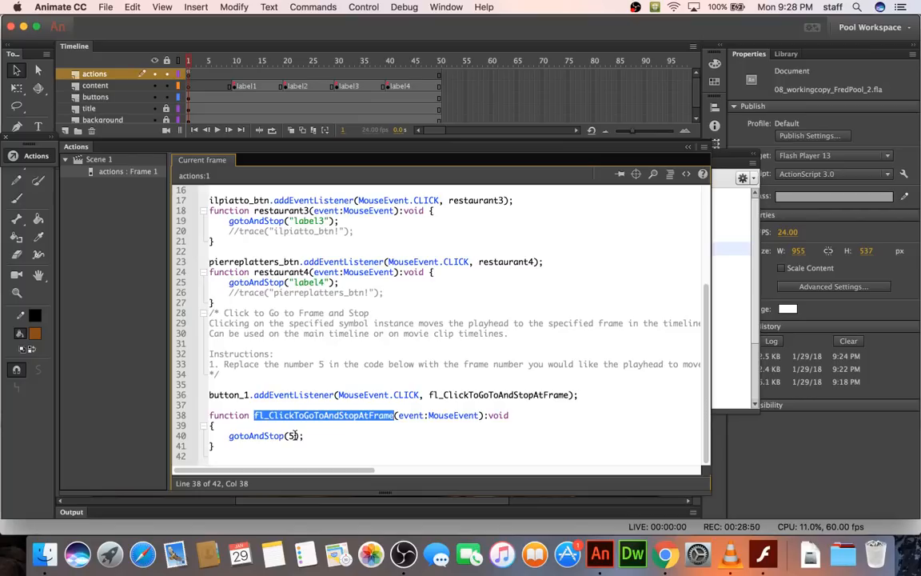
left_click(294, 435)
key("BackSpace")
type("1")
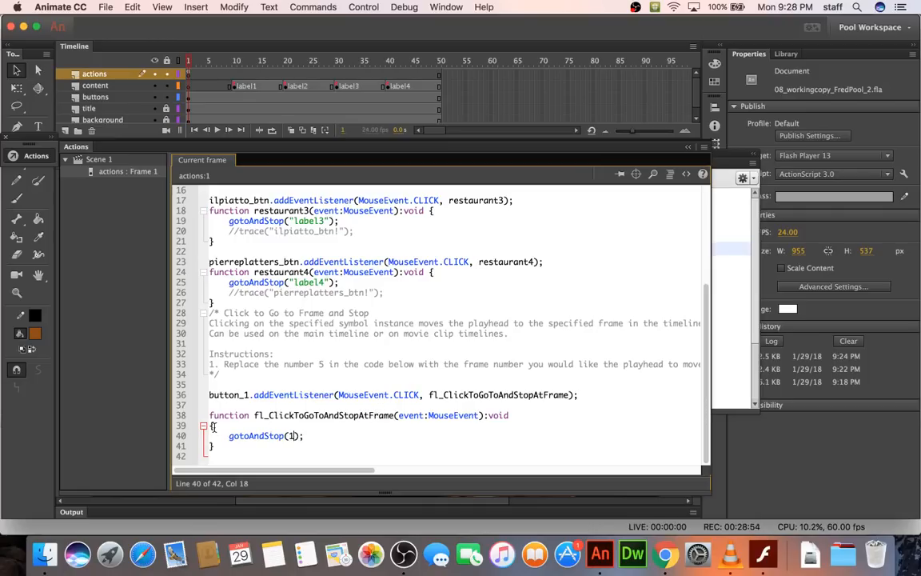
Tidy the snippet code by moving its opening brace onto the function line and adding a blank line above its comment.
left_click(211, 426)
key("BackSpace")
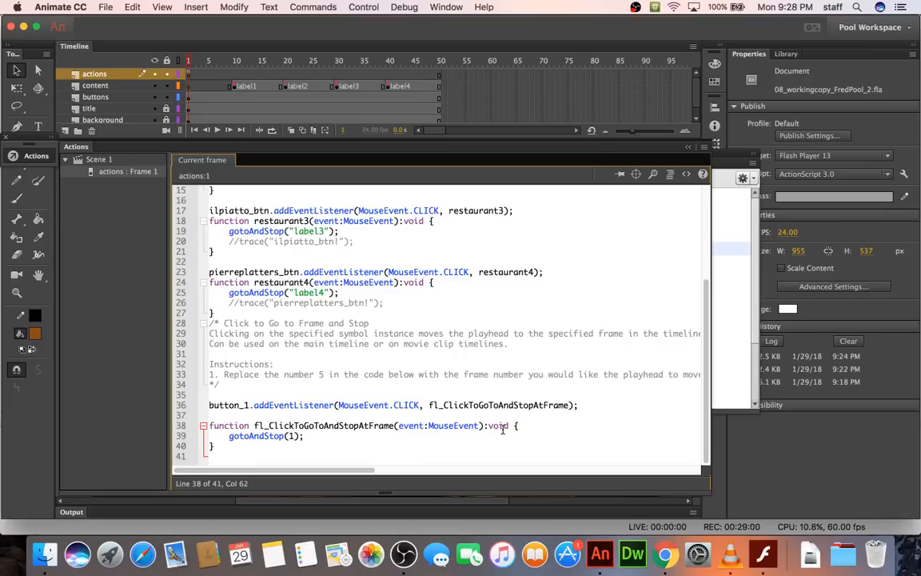
left_click(363, 316)
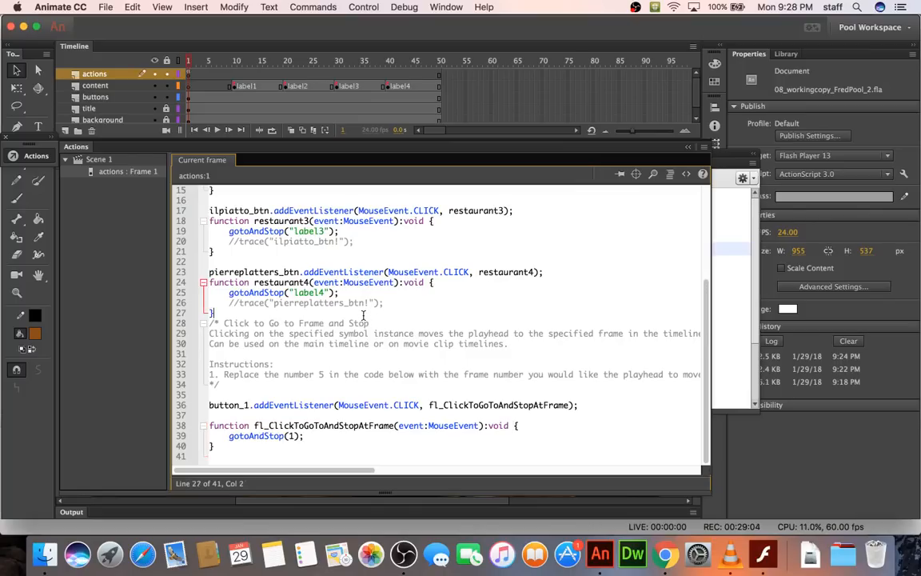
key("Return")
scroll(363, 319, "up", 3)
scroll(363, 345, "down", 4)
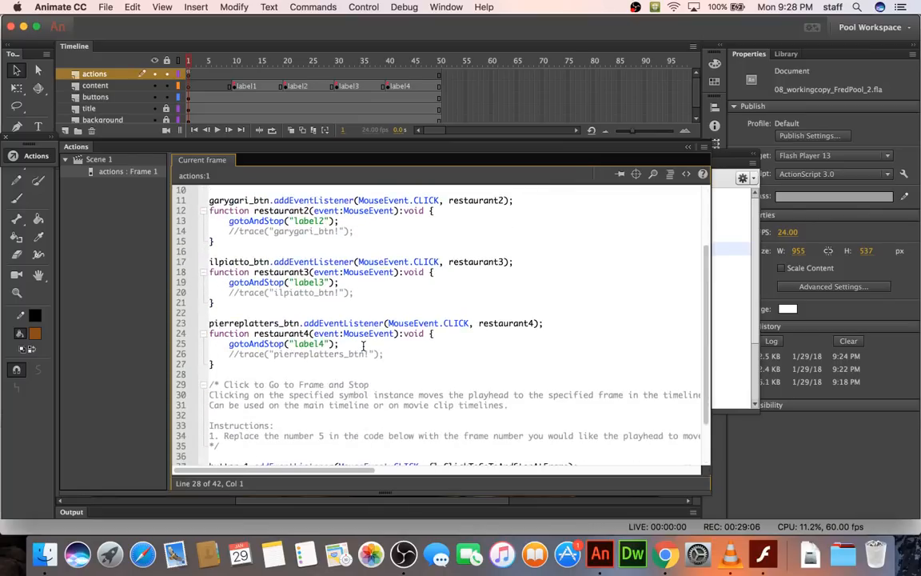
scroll(363, 346, "up", 5)
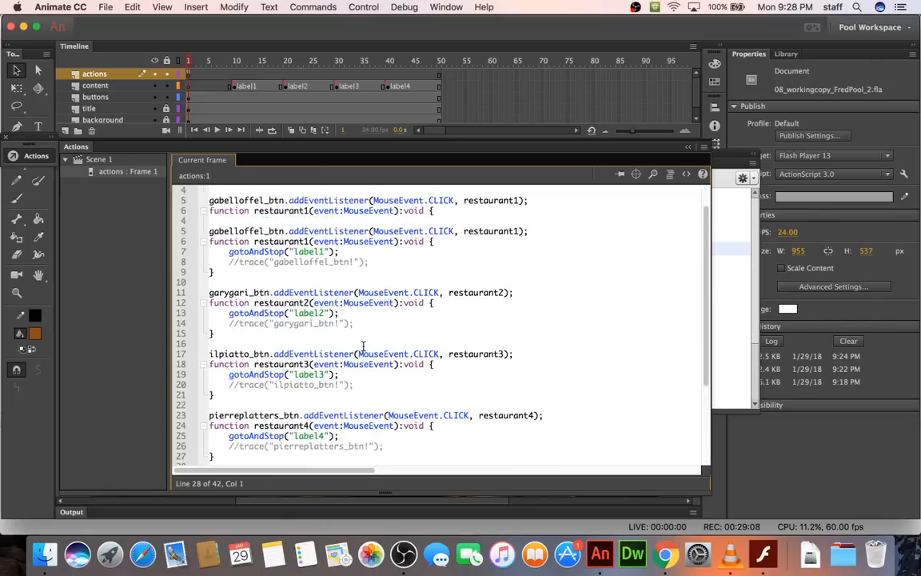
scroll(363, 345, "down", 5)
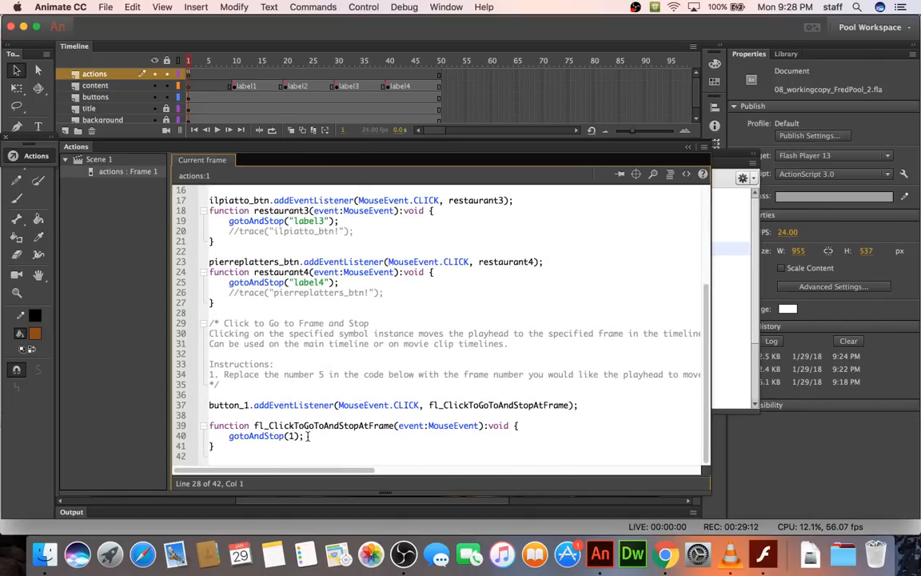
left_click_drag(304, 436, 229, 436)
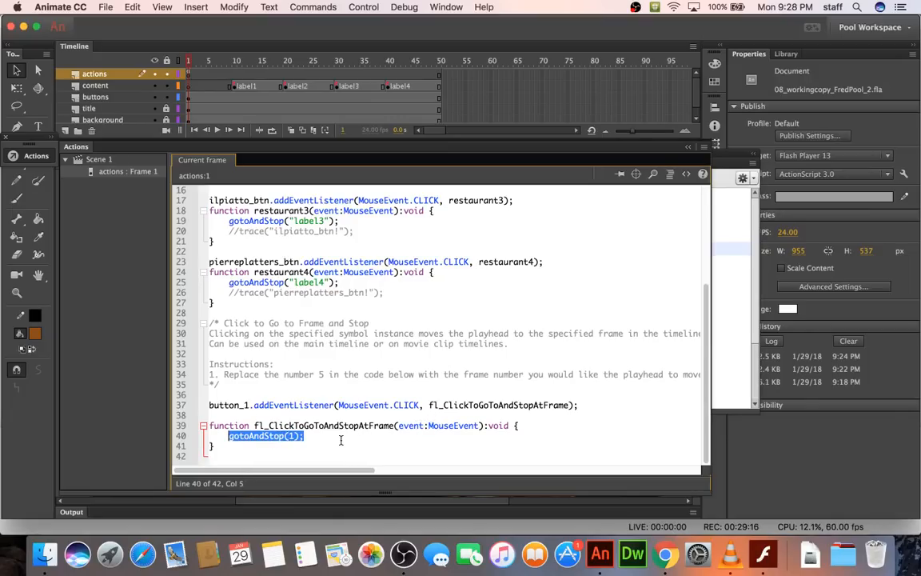
left_click(320, 436)
Test the movie by opening each of the four restaurant pages and returning with the main menu button, and close the preview.
key("super+Return")
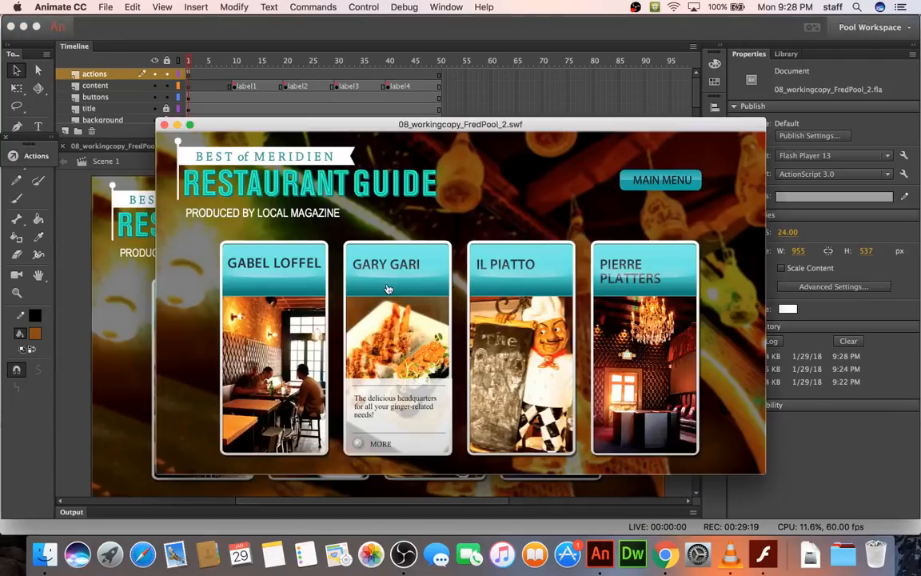
left_click(388, 288)
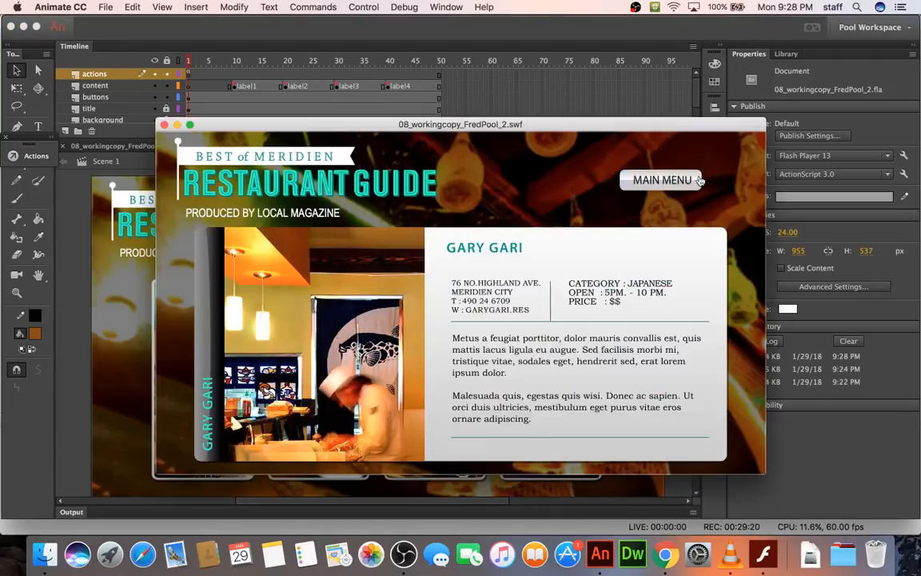
left_click(640, 179)
left_click(282, 236)
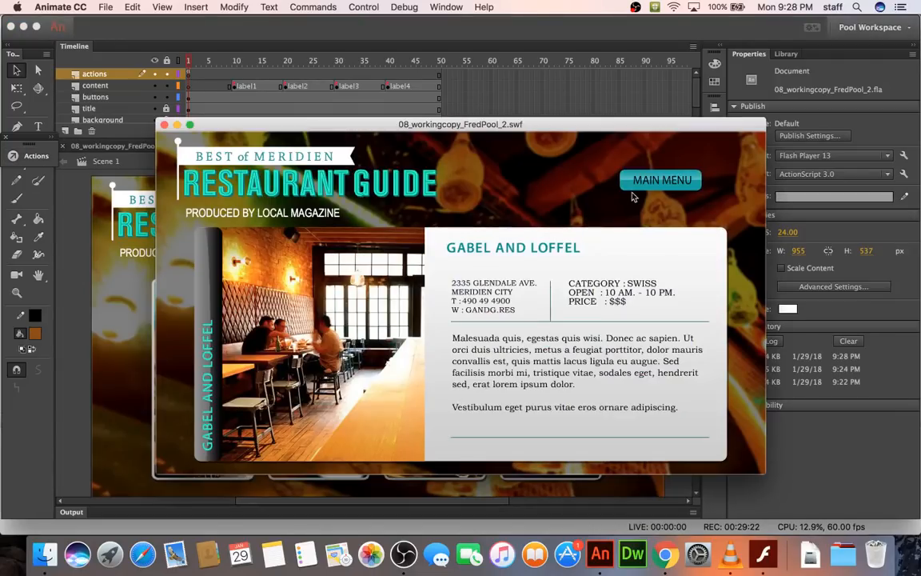
left_click(640, 179)
left_click(556, 262)
left_click(648, 180)
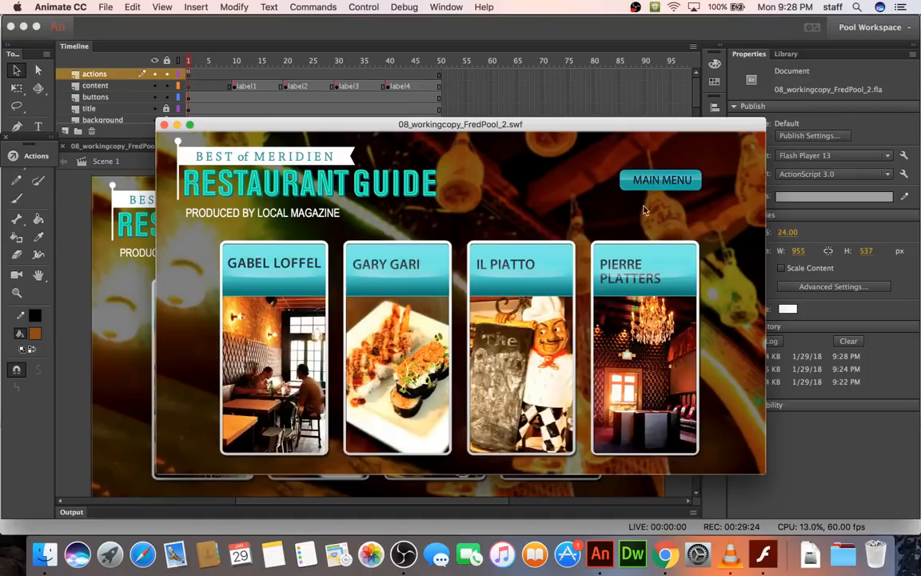
left_click(632, 264)
left_click(652, 181)
left_click(163, 127)
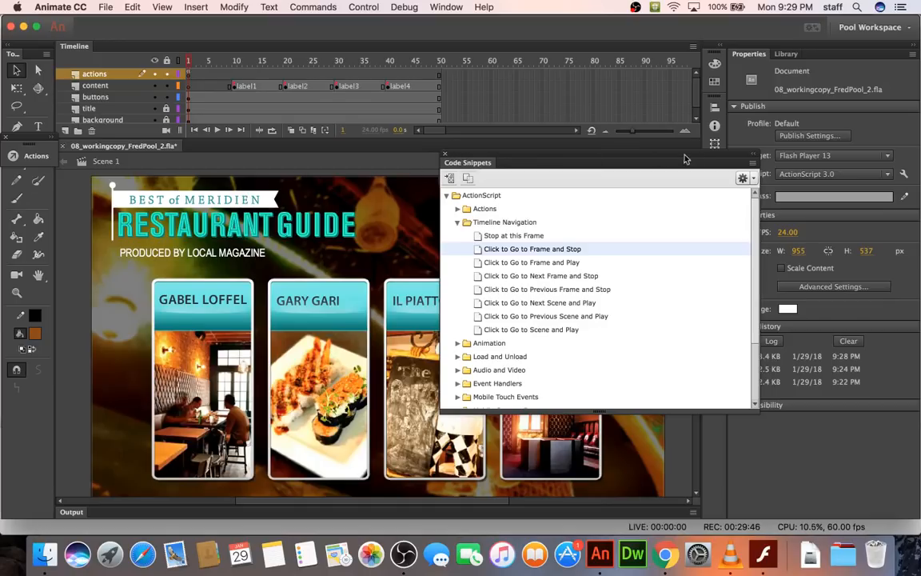
Close the Code Snippets panel and create a motion tween on the Gabel and Loffel page at label1.
left_click(754, 155)
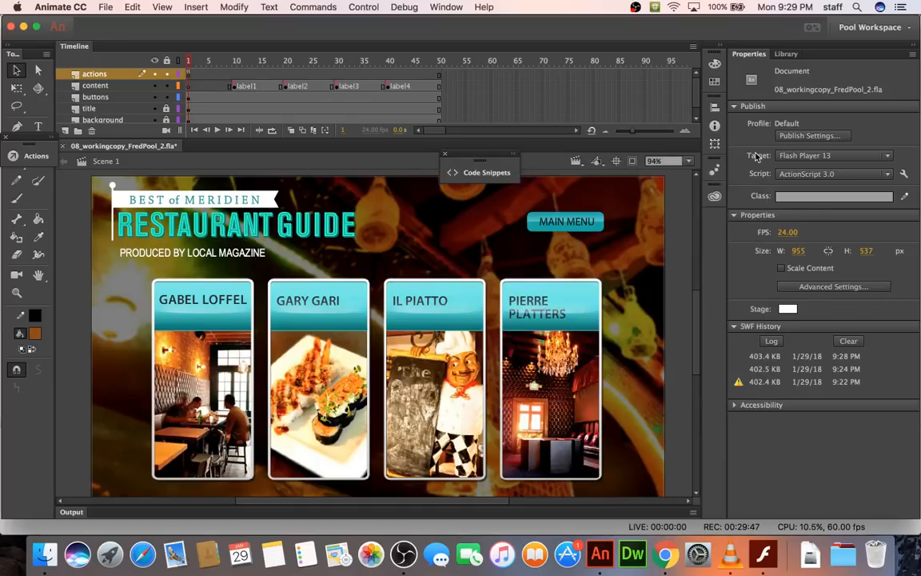
left_click(445, 156)
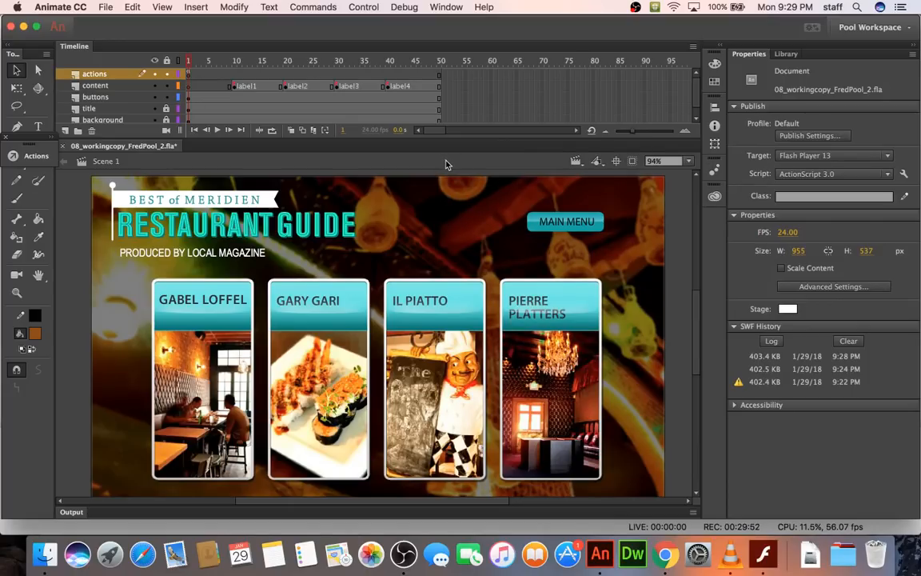
left_click(235, 88)
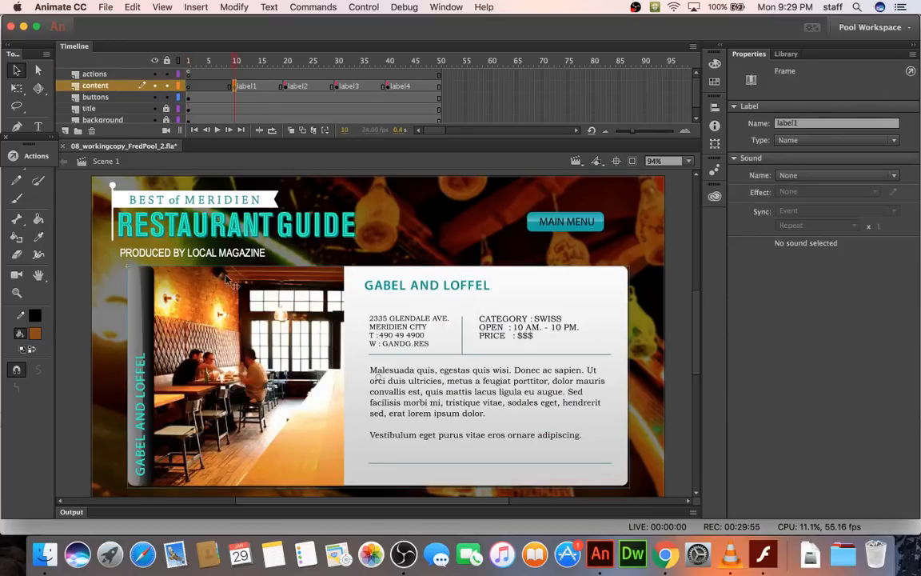
left_click(231, 317)
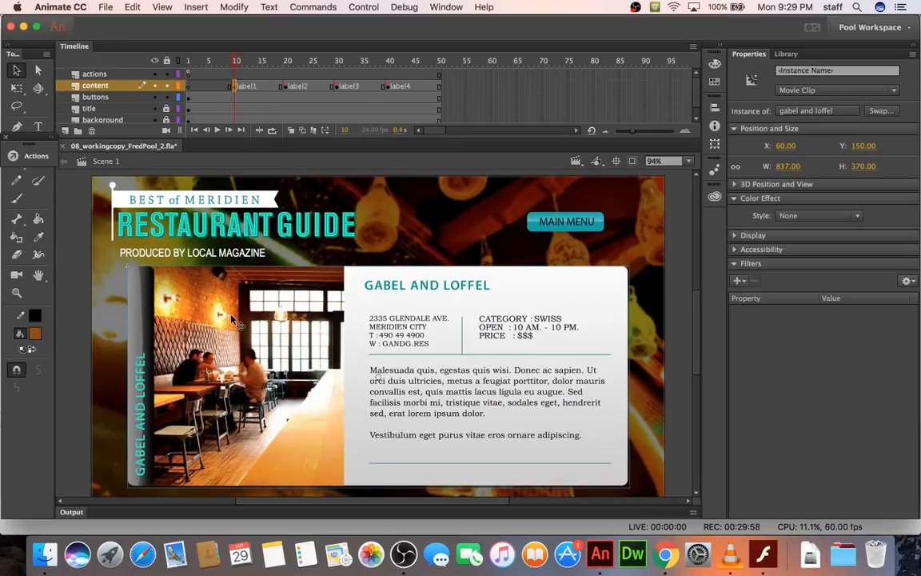
right_click(232, 318)
left_click(284, 115)
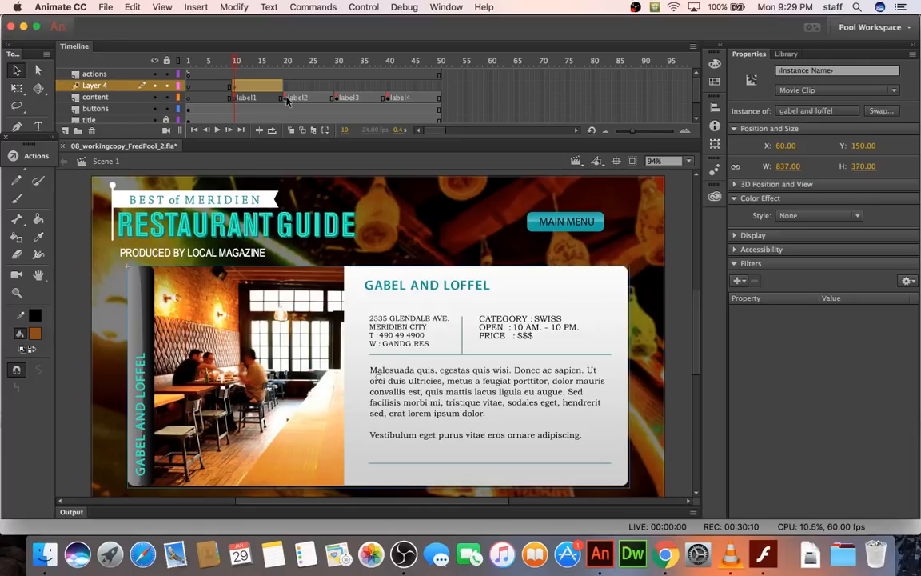
Create motion tweens on the Gary Gari, Il Piatto and Pierre Platters pages at label2, label3 and label4.
left_click(287, 96)
right_click(350, 283)
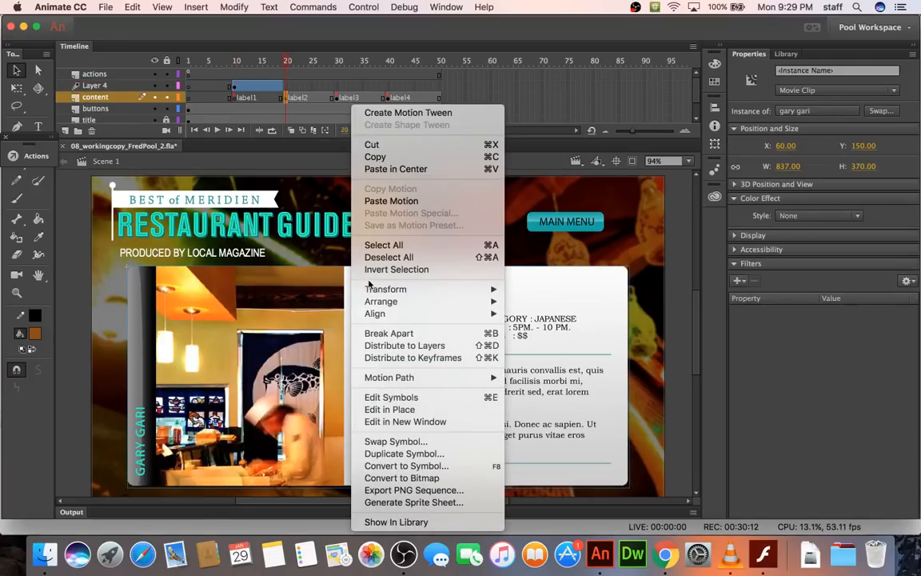
left_click(391, 112)
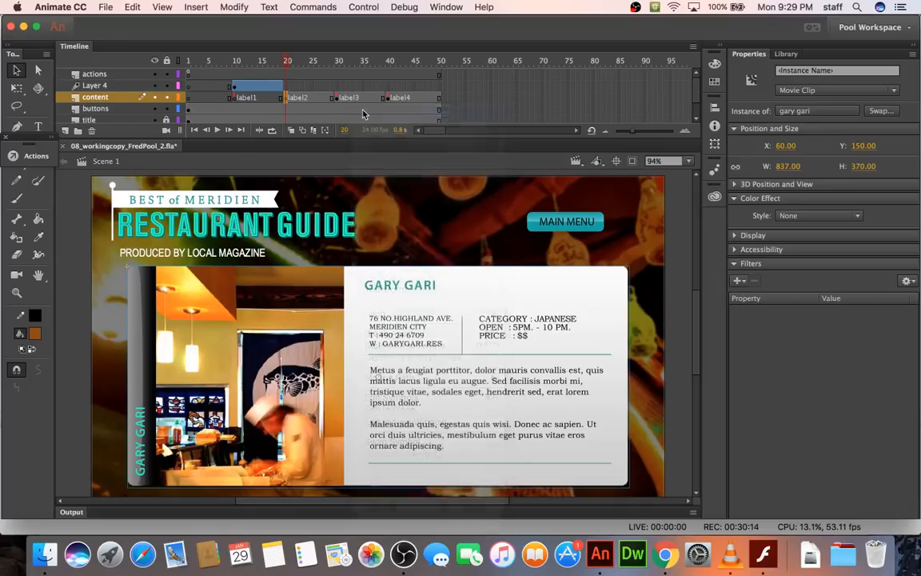
left_click(339, 109)
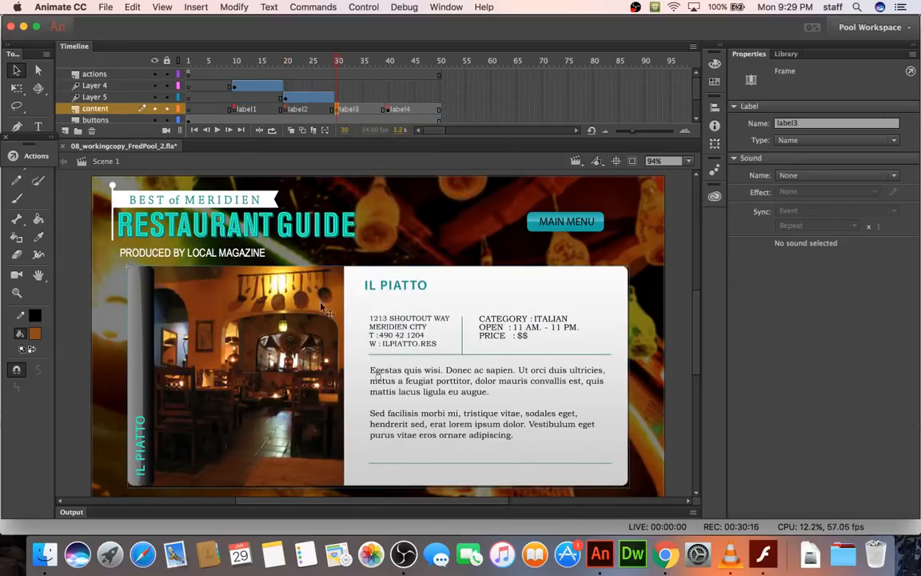
right_click(331, 276)
left_click(336, 110)
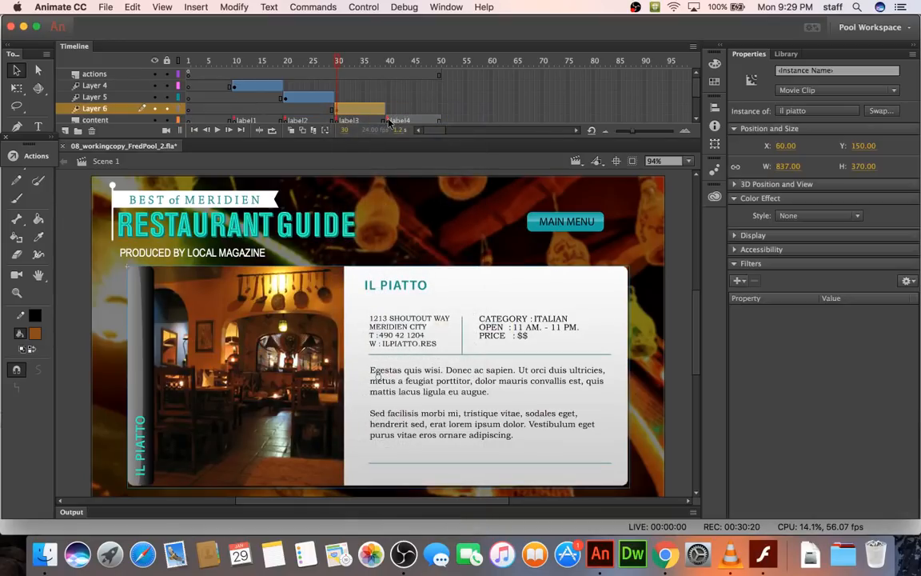
left_click(389, 120)
right_click(390, 297)
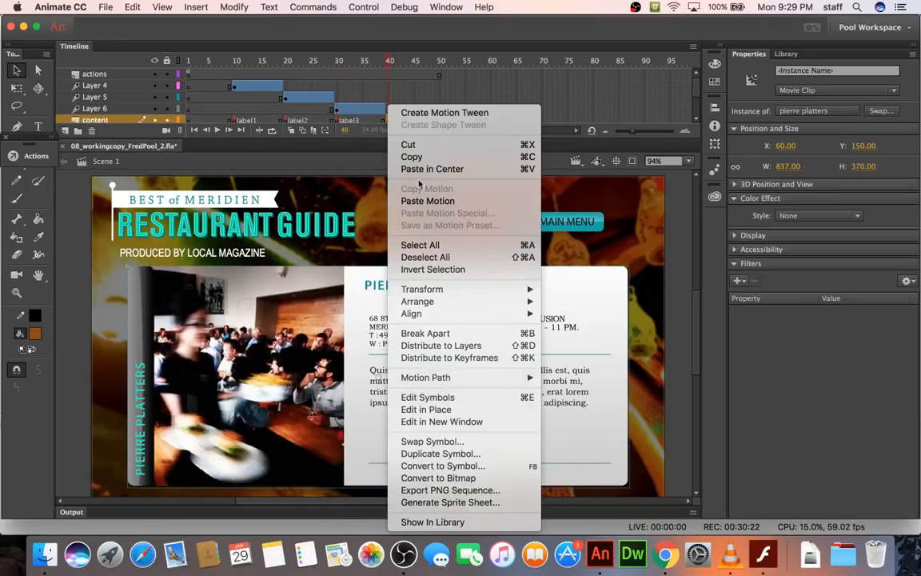
left_click(419, 113)
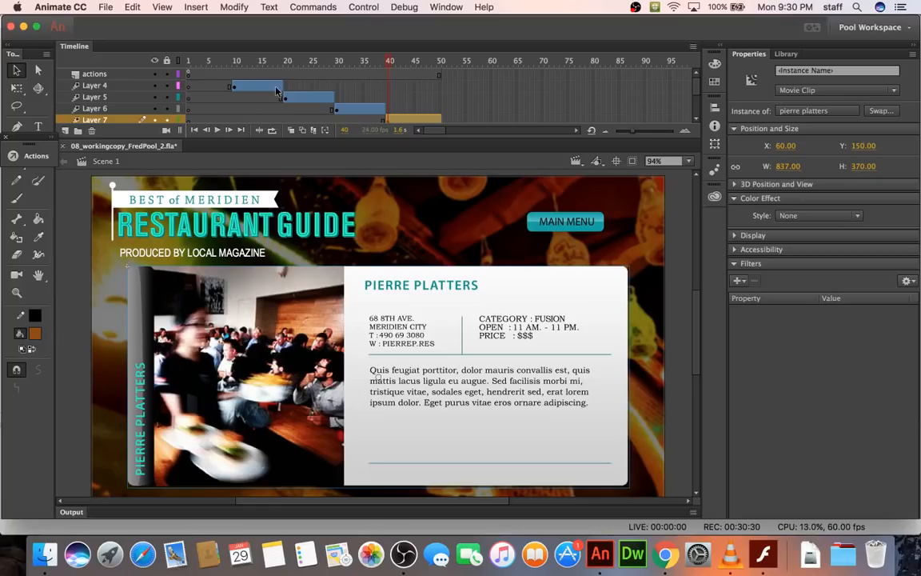
Apply an Alpha color effect of 0% to the Gabel and Loffel page at frame 10, the start of its tween.
left_click(234, 88)
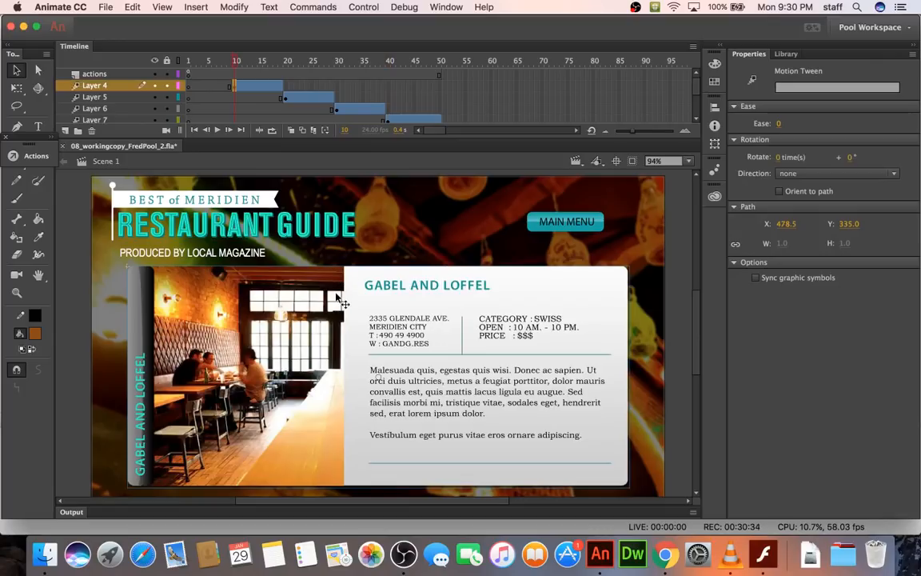
left_click(303, 282)
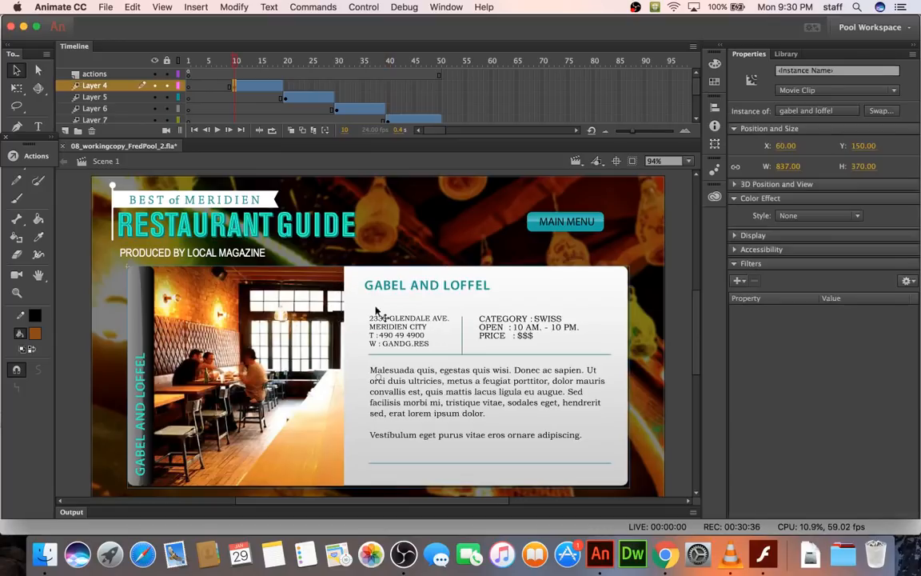
left_click(809, 215)
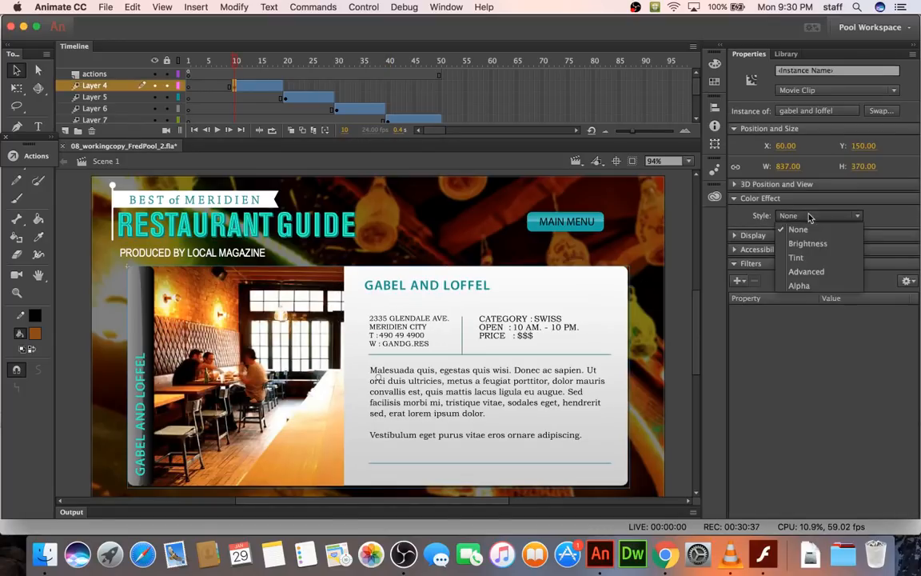
left_click(795, 286)
left_click_drag(853, 239, 695, 244)
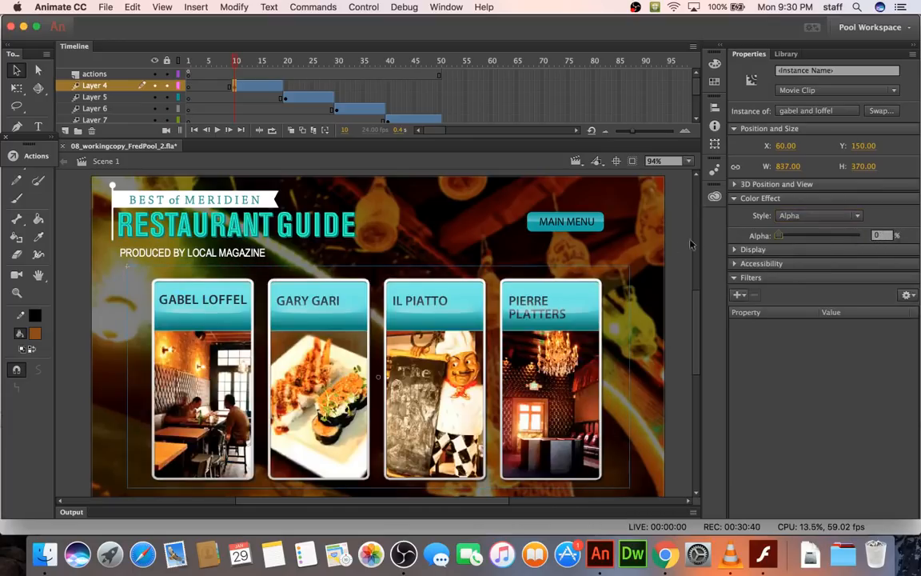
Raise the Gabel and Loffel page's alpha to full opacity at frame 19 and scrub the timeline to preview the fade.
left_click(281, 86)
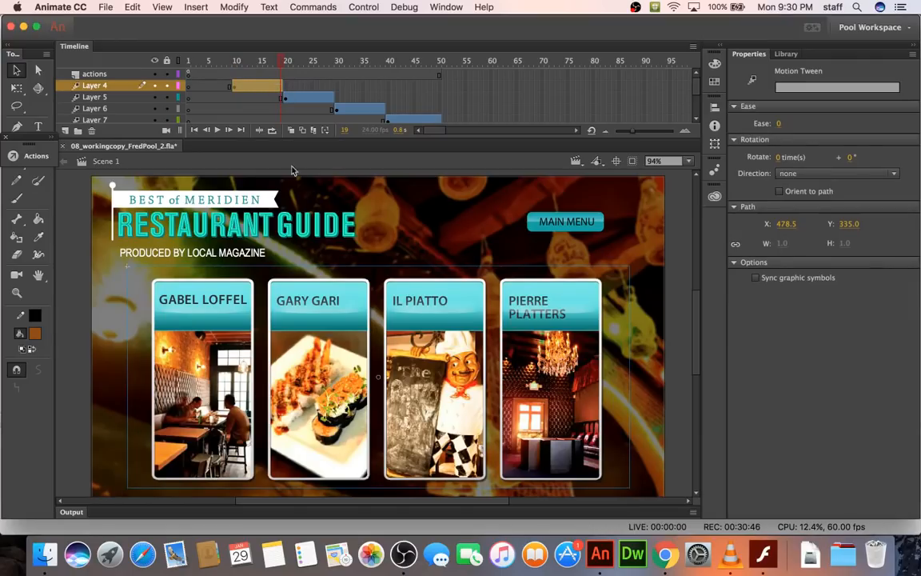
left_click(590, 296)
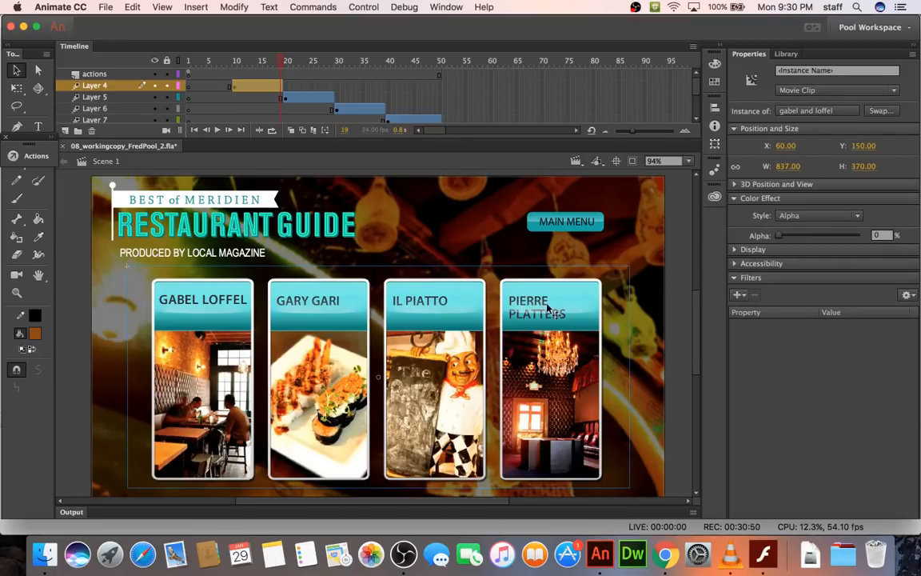
left_click_drag(780, 238, 860, 235)
mouse_move(235, 74)
left_mouse_down()
mouse_move(279, 74)
mouse_move(236, 75)
left_mouse_up()
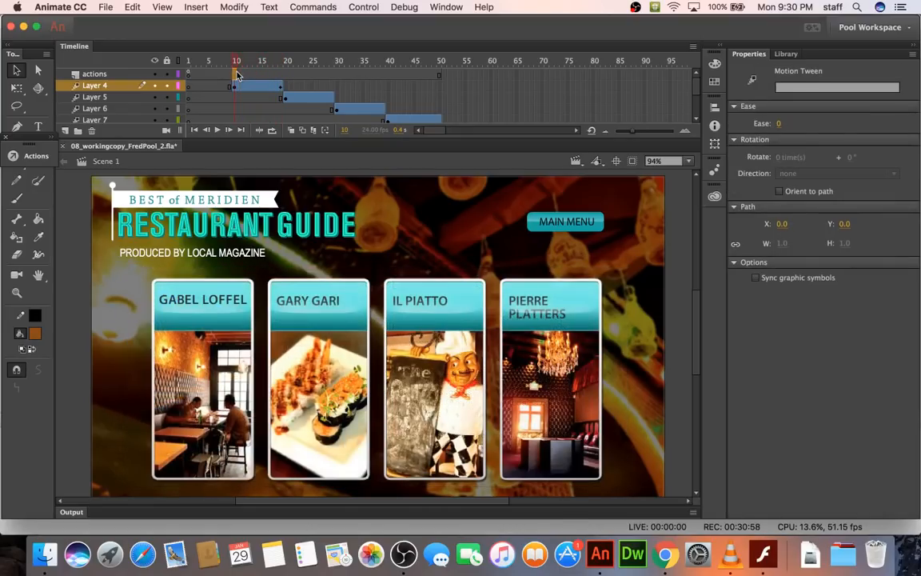
left_click(236, 74)
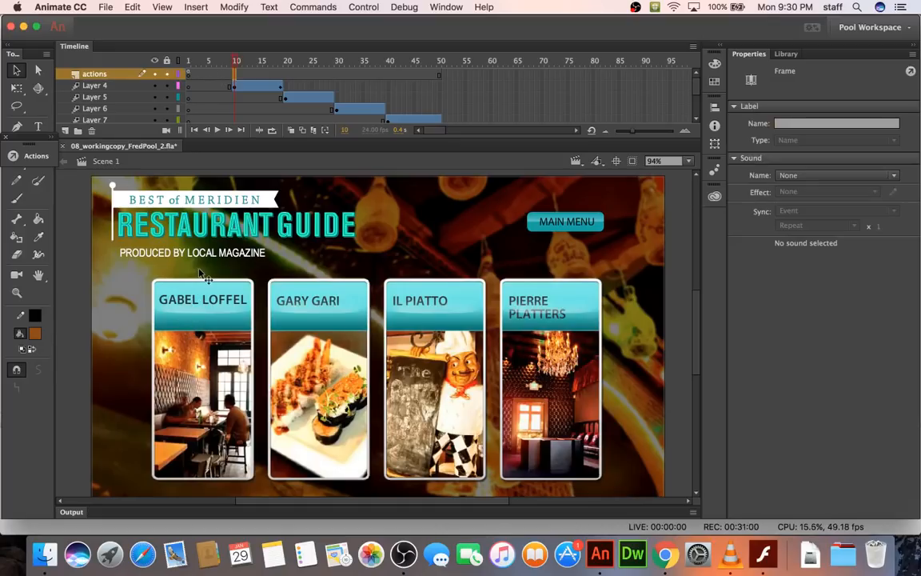
Copy the motion from the Gabel and Loffel tween, paste it onto the Gary Gari tween, and scrub the timeline to preview both.
left_click(286, 97)
left_click(294, 312)
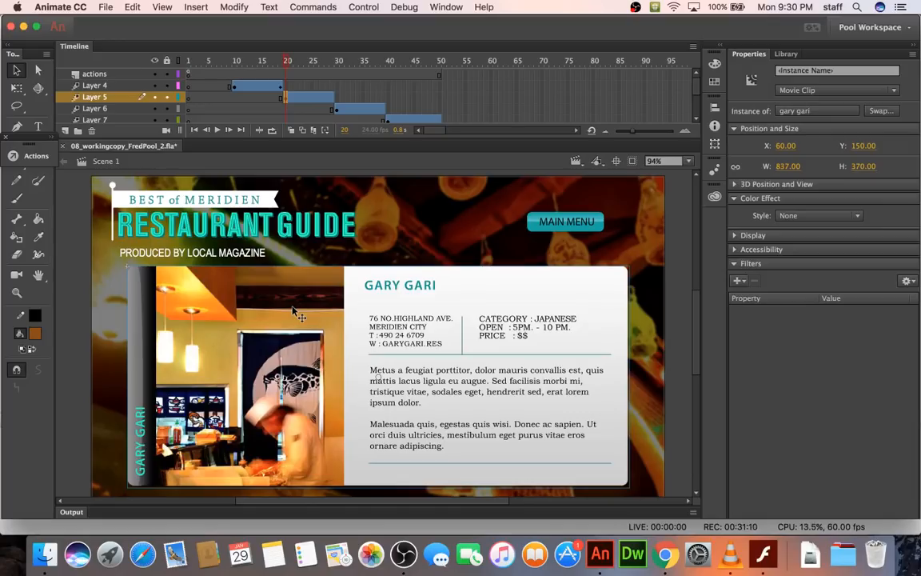
right_click(248, 87)
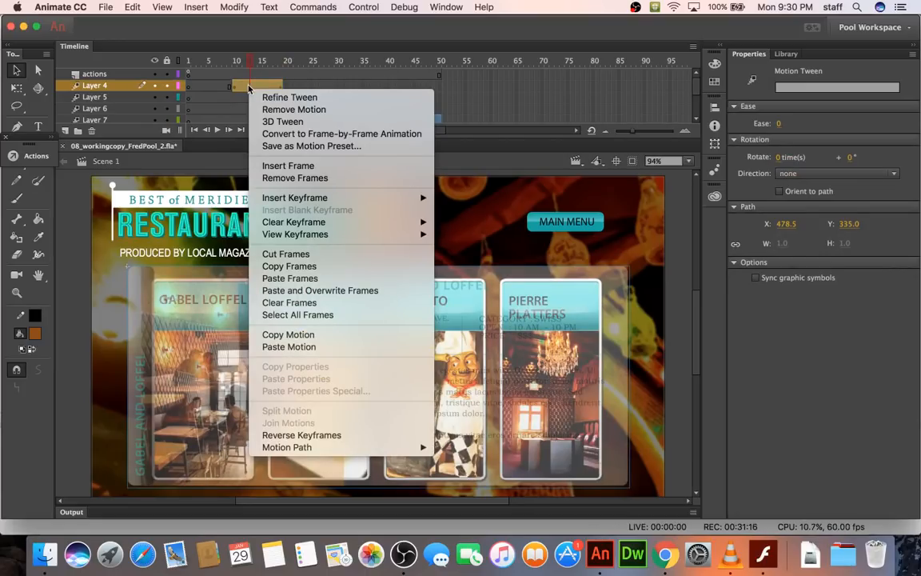
left_click(276, 334)
right_click(303, 98)
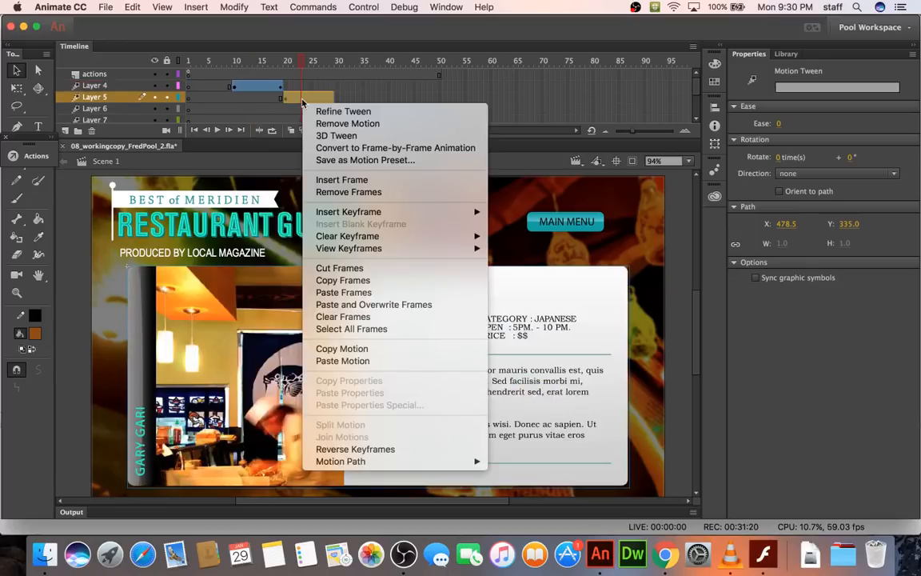
left_click(331, 361)
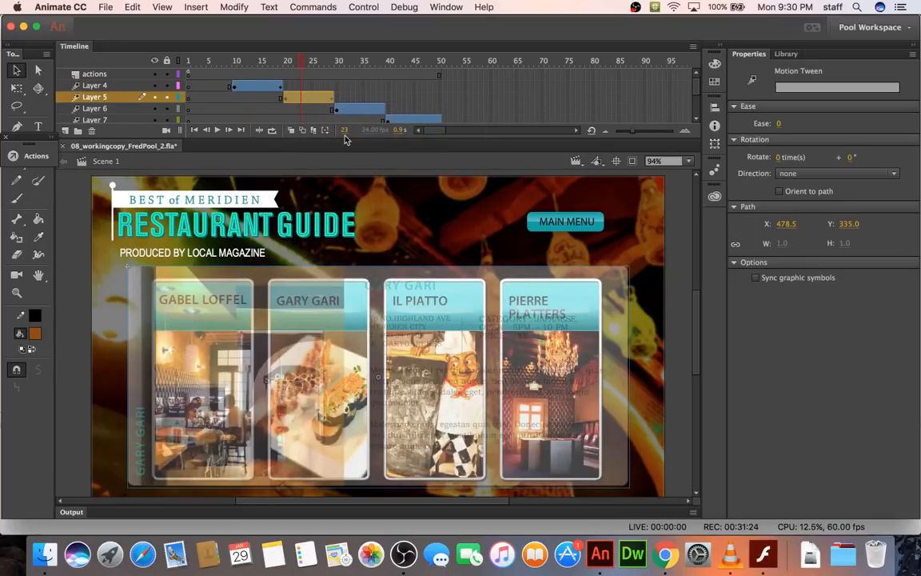
left_click(332, 97)
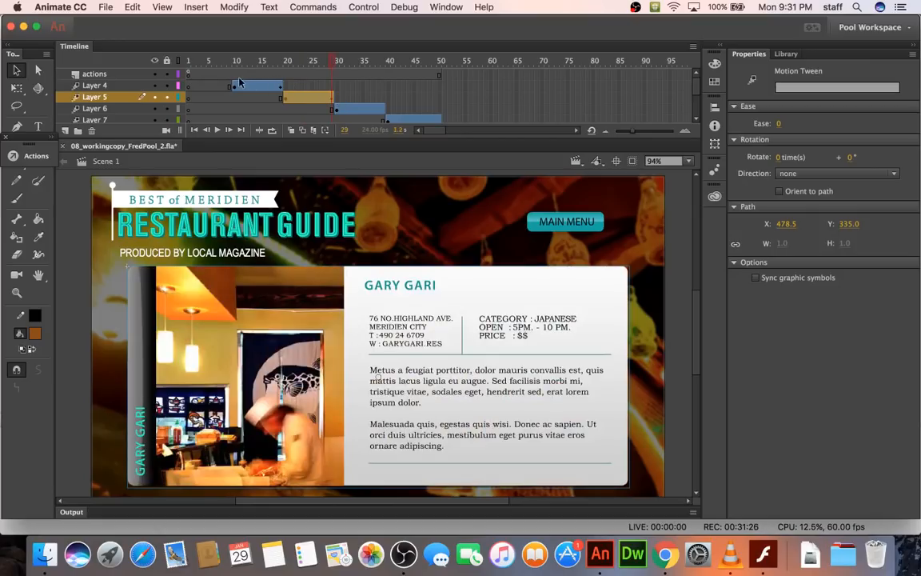
left_click_drag(237, 77, 333, 78)
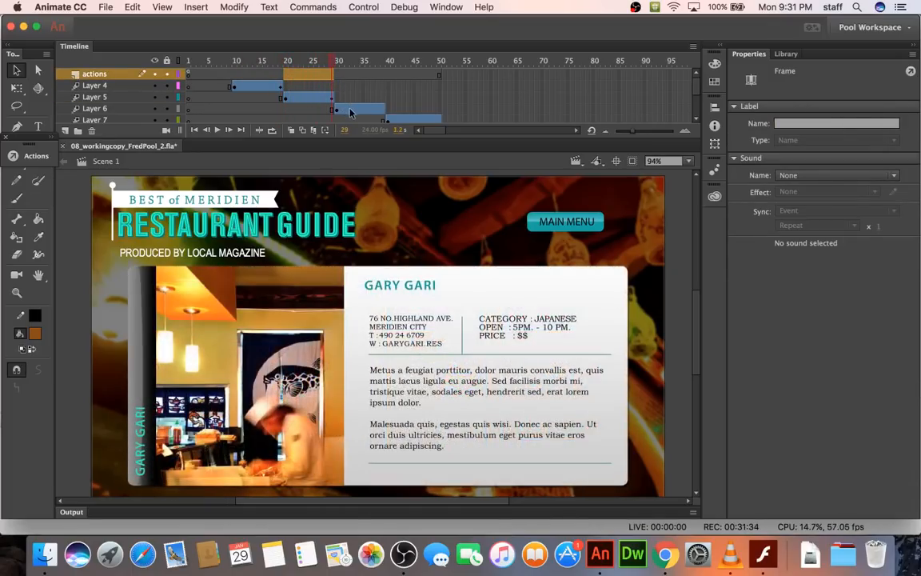
Paste the copied fade motion onto the Il Piatto and Pierre Platters tweens.
right_click(350, 108)
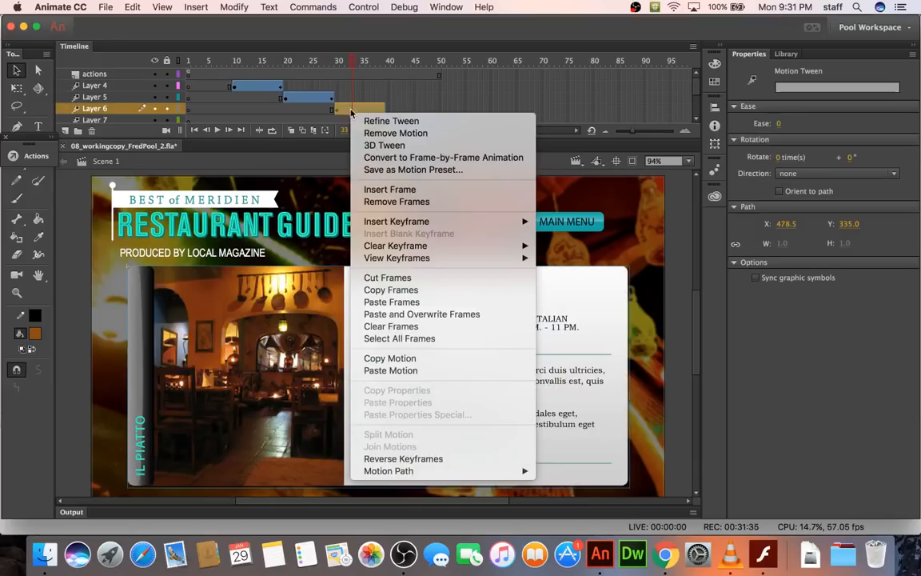
left_click(388, 373)
right_click(413, 119)
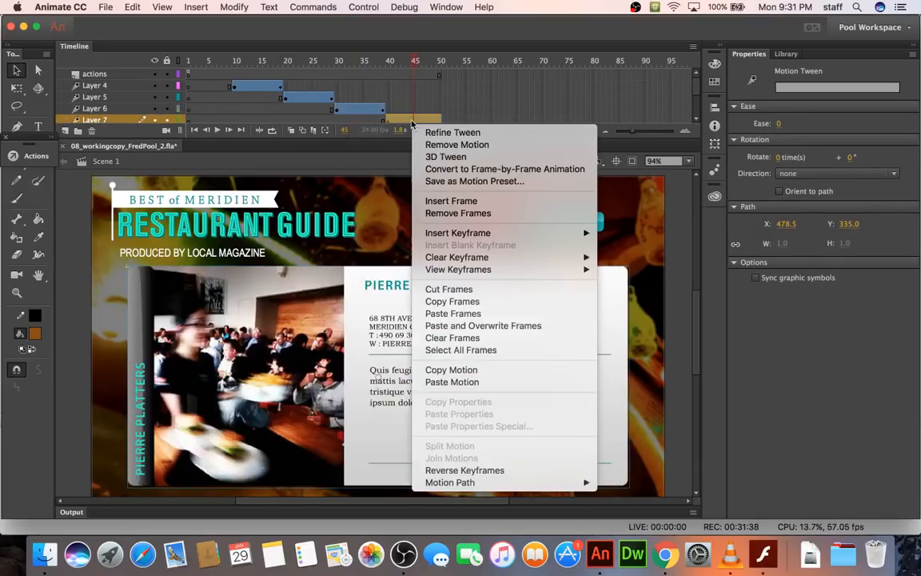
left_click(453, 381)
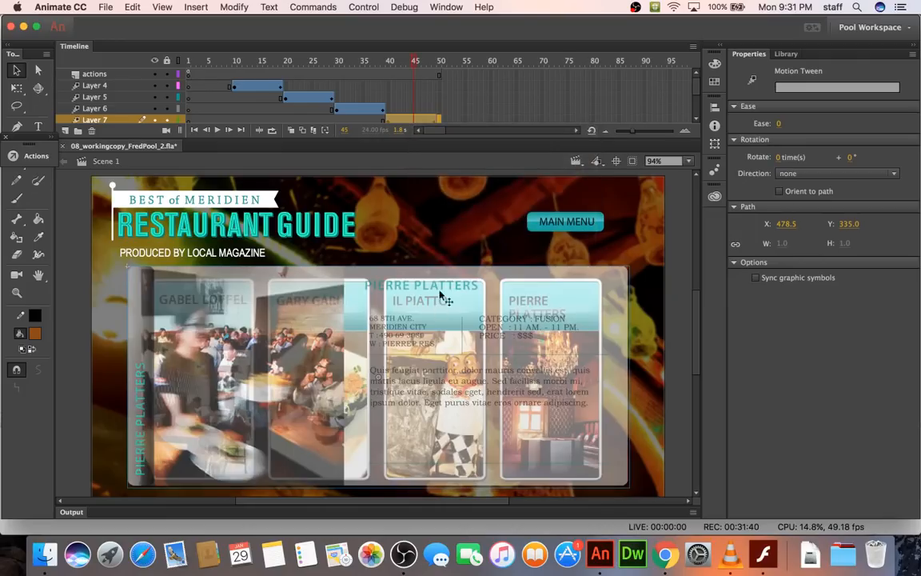
Test the movie to check how the restaurant pages appear with the fade tweens, and close the preview.
key("super+Return")
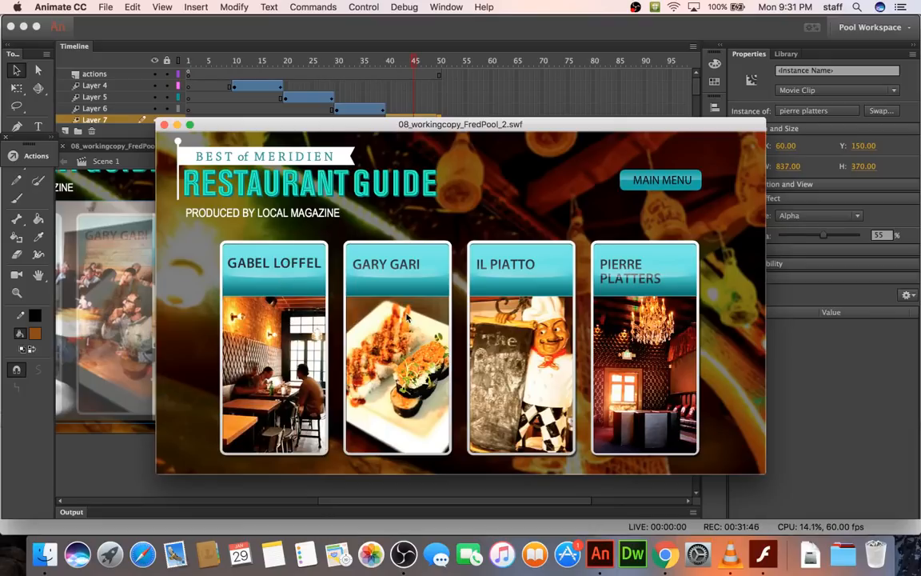
mouse_move(292, 254)
left_click(163, 125)
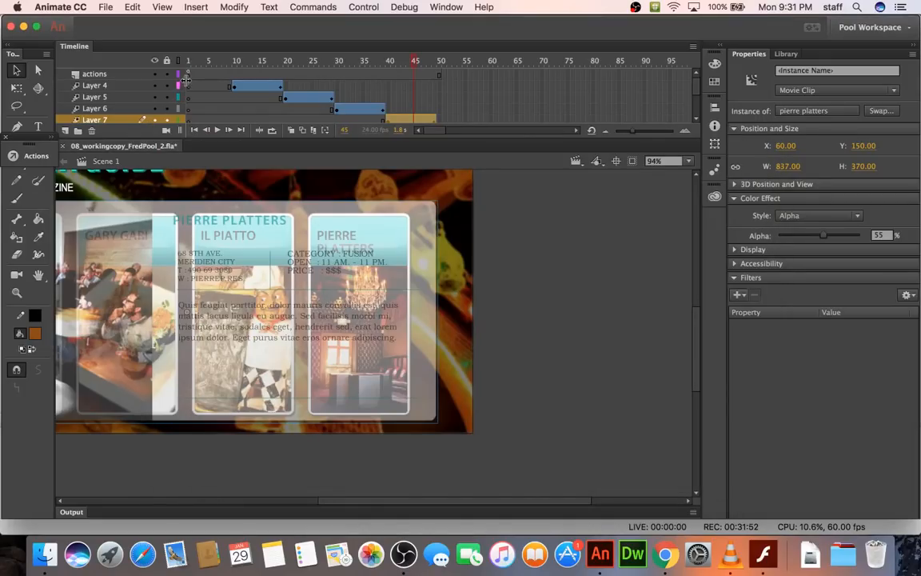
In the frame 1 actions code, change gotoAndStop to gotoAndPlay for label1 in the restaurant1 function.
left_click(188, 74)
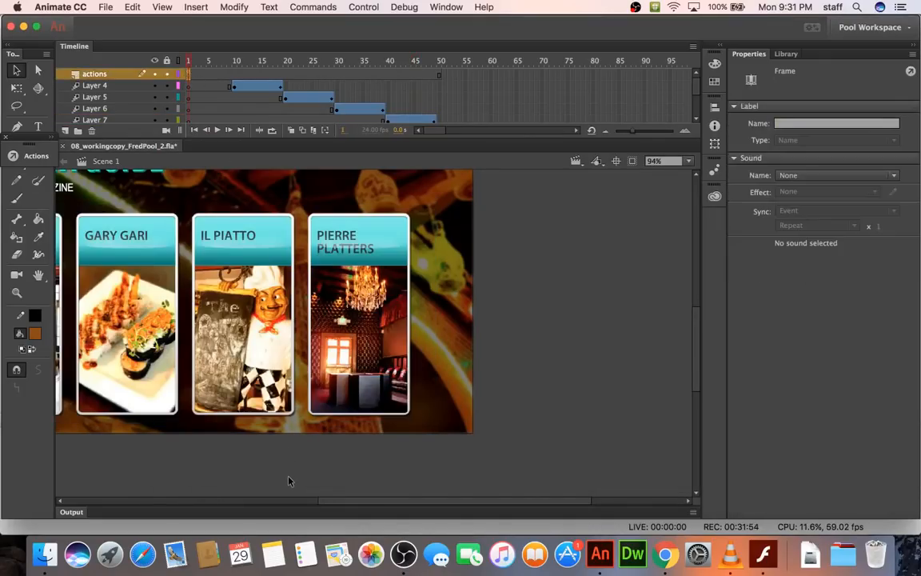
scroll(289, 480, "left", 5)
scroll(288, 481, "up", 2)
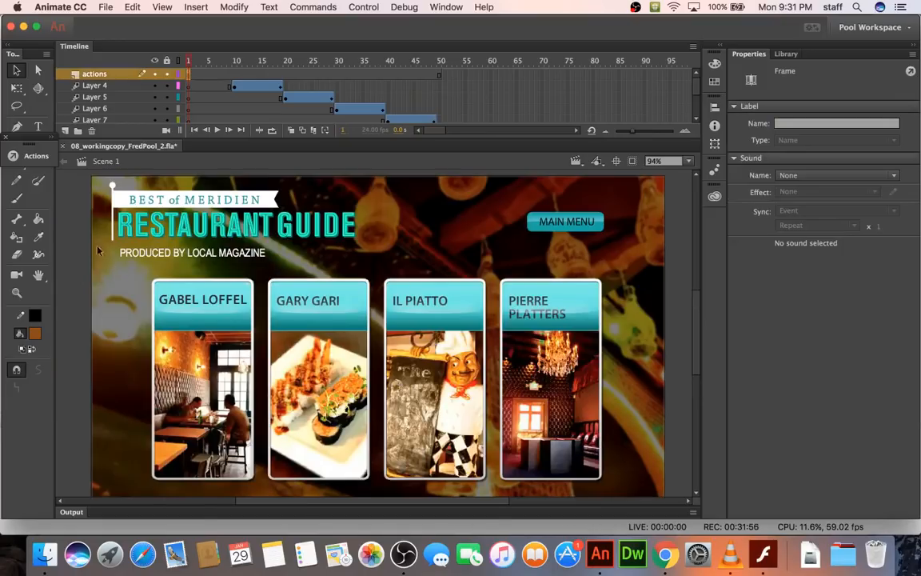
left_click(32, 157)
left_click(267, 222)
scroll(267, 225, "up", 5)
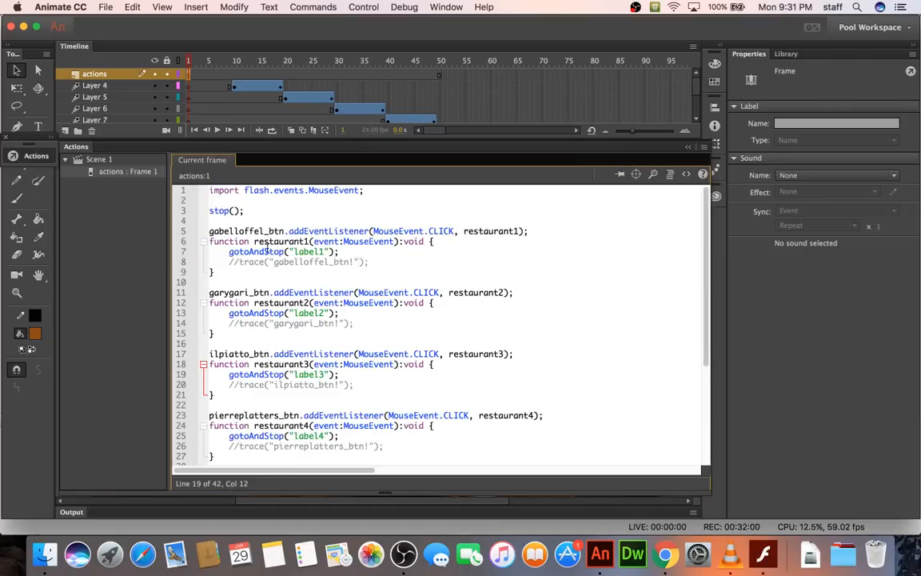
left_click_drag(263, 252, 285, 255)
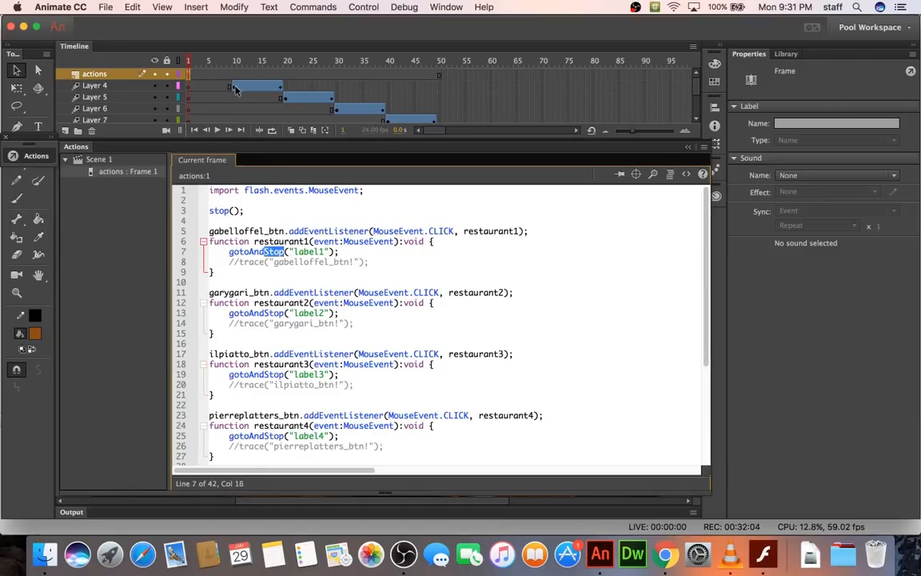
type("Play")
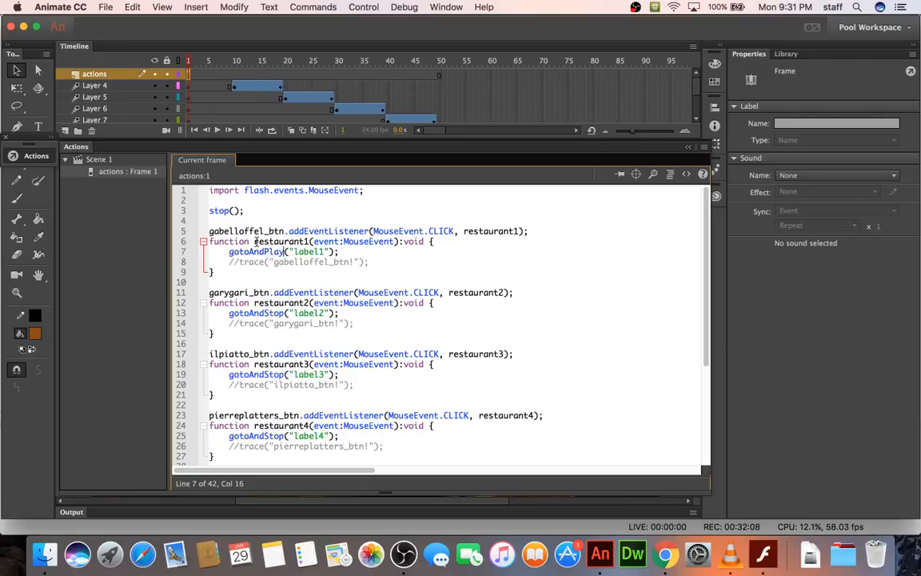
Replace gotoAndStop with gotoAndPlay for label2, label3 and label4 in the restaurant2, restaurant3 and restaurant4 functions.
double_click(255, 251)
key("ctrl+c")
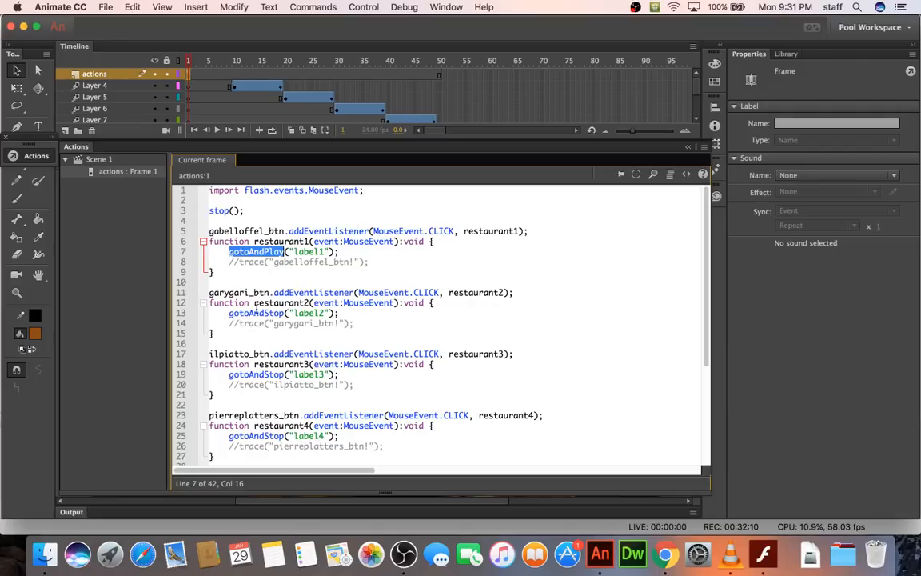
double_click(256, 313)
key("ctrl+v")
double_click(254, 373)
key("ctrl+v")
double_click(253, 436)
key("ctrl+v")
Test the movie by opening the Gabel Loffel page, and close the preview.
key("ctrl+Return")
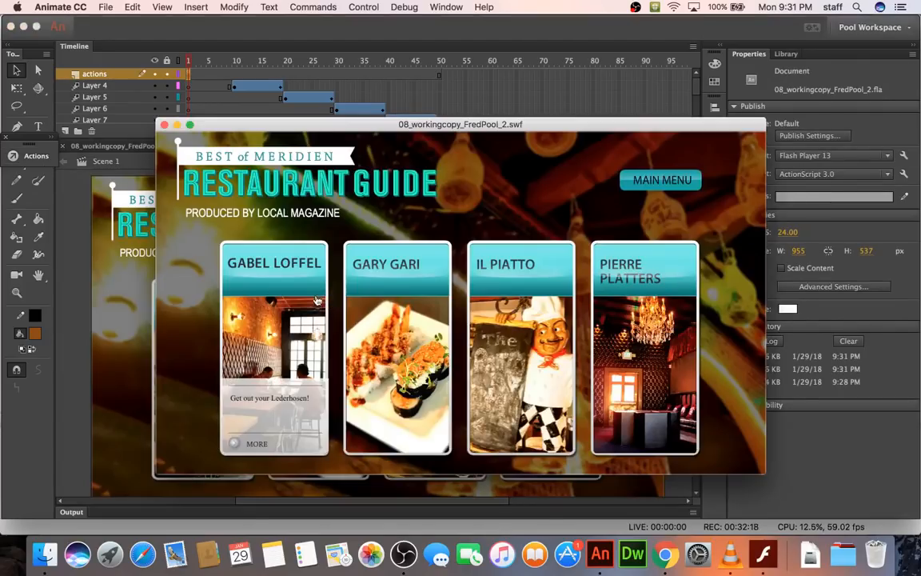
left_click(317, 300)
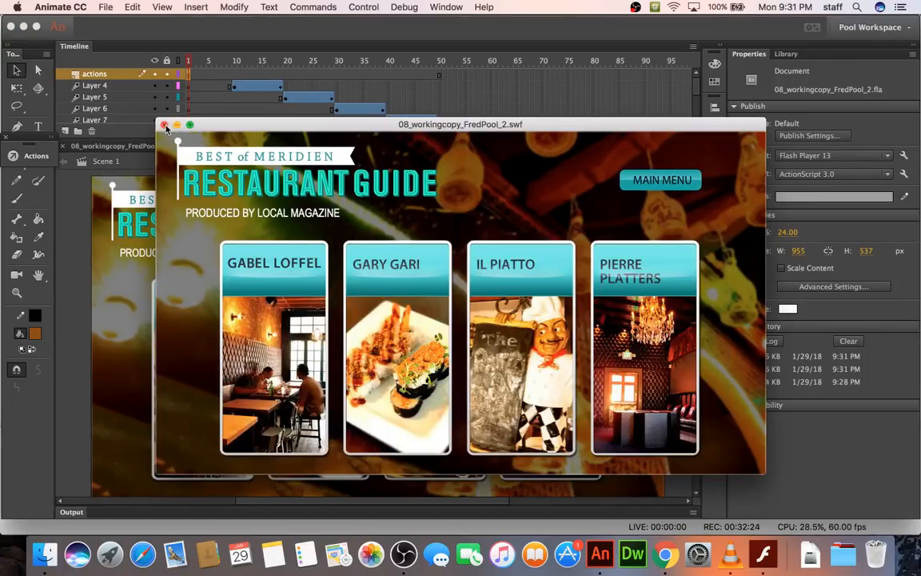
left_click(164, 124)
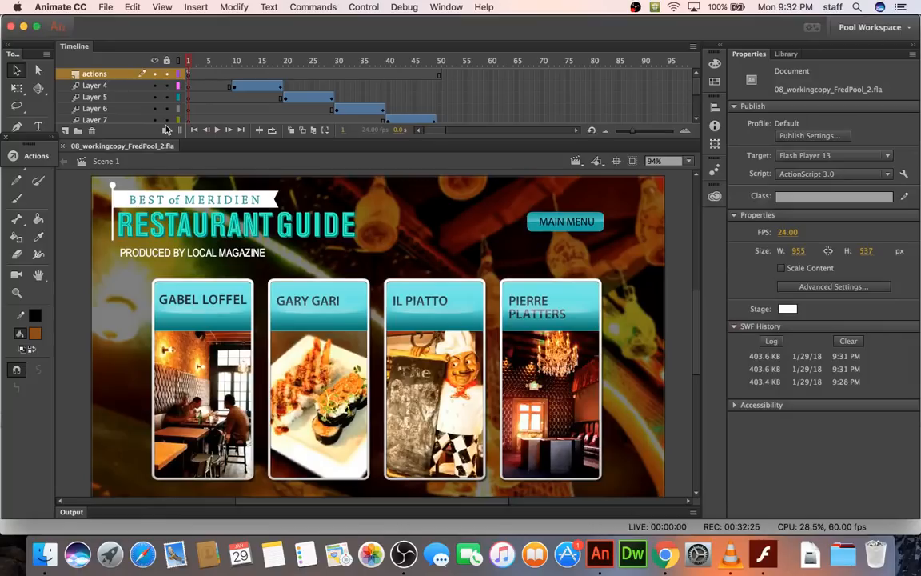
Insert keyframes on the actions layer at frames 19, 29, 39 and 49, where the restaurant tweens end.
left_click_drag(235, 75, 336, 78)
left_click(289, 74)
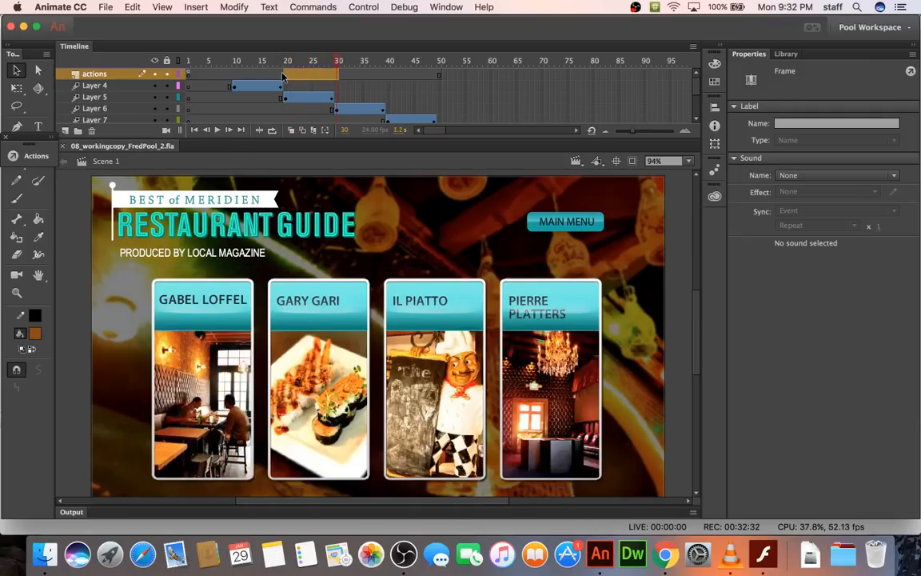
left_click(282, 75)
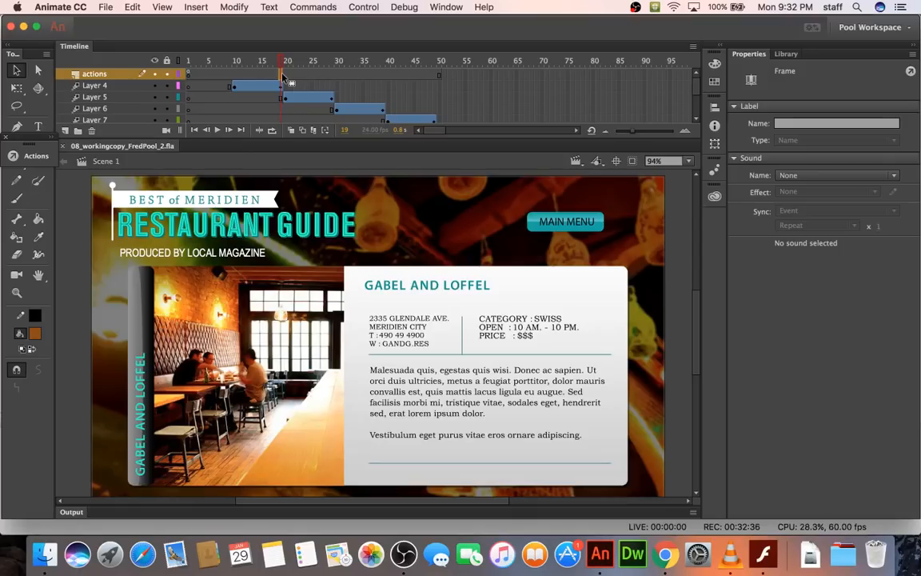
key("F6")
left_click(332, 75)
key("F6")
left_click(381, 75)
key("F6")
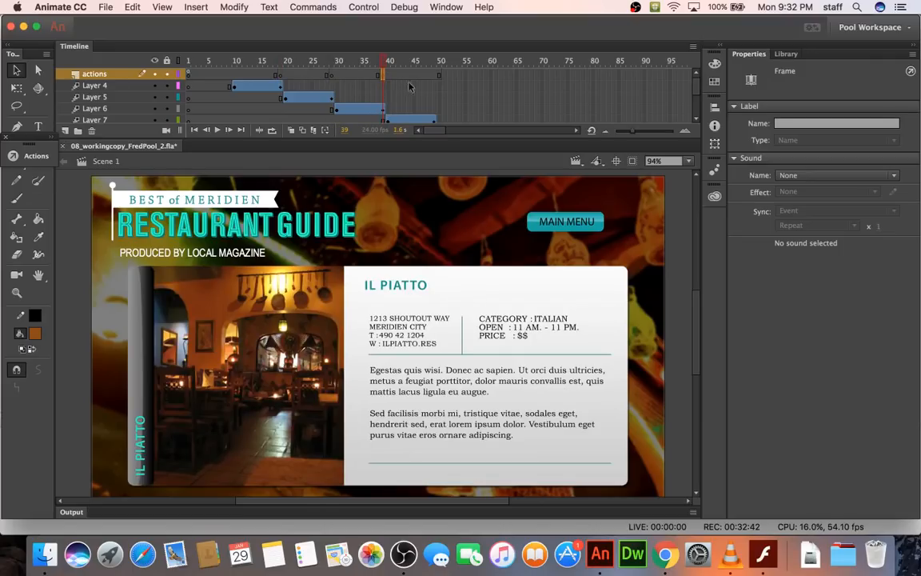
left_click(434, 75)
key("F6")
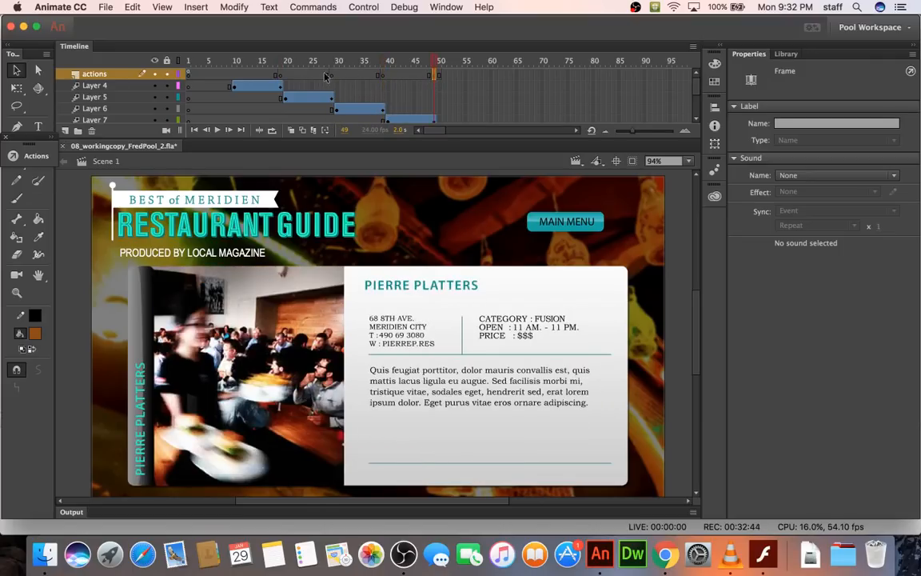
Add a stop(); action to frame 19 of the actions layer and paste the same code into frame 29.
left_click(281, 75)
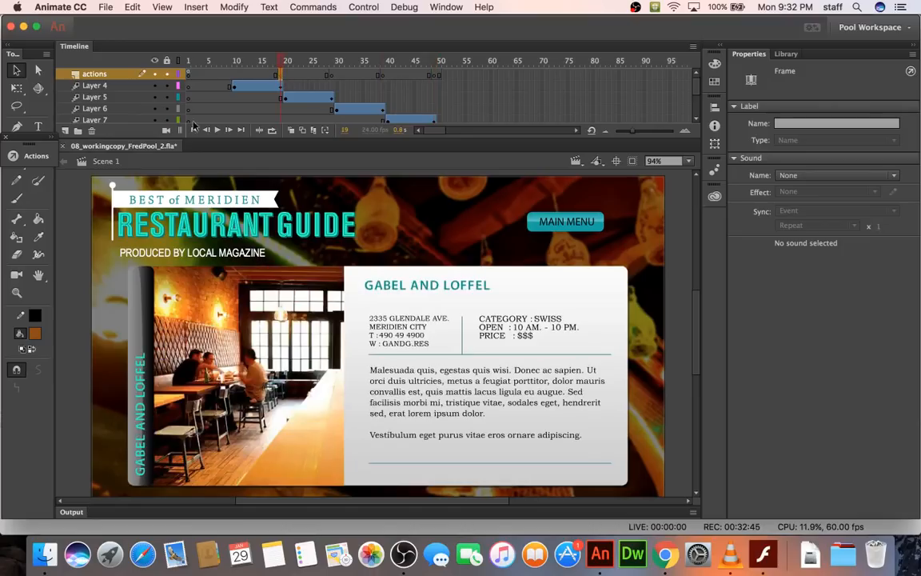
left_click(29, 157)
type("stop")
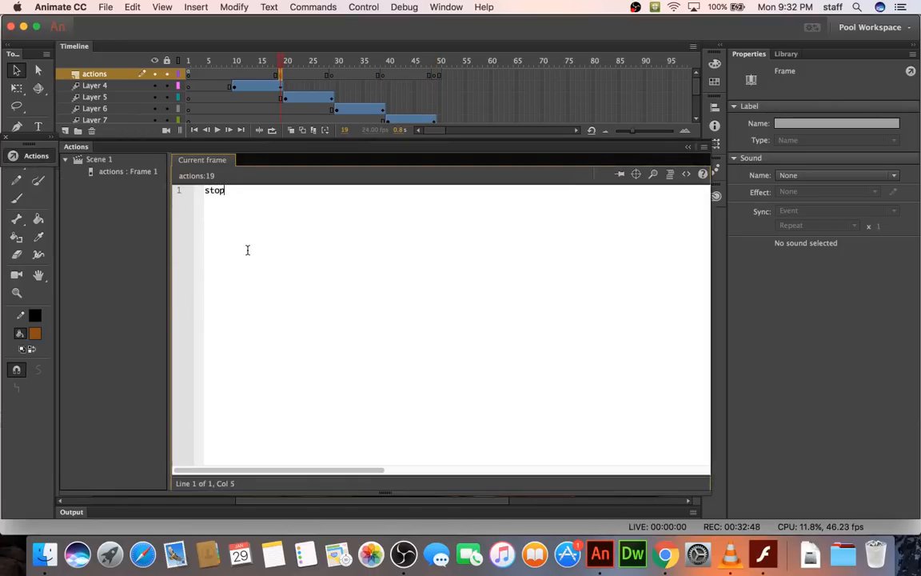
type("();")
left_click_drag(242, 192, 193, 191)
key("super+c")
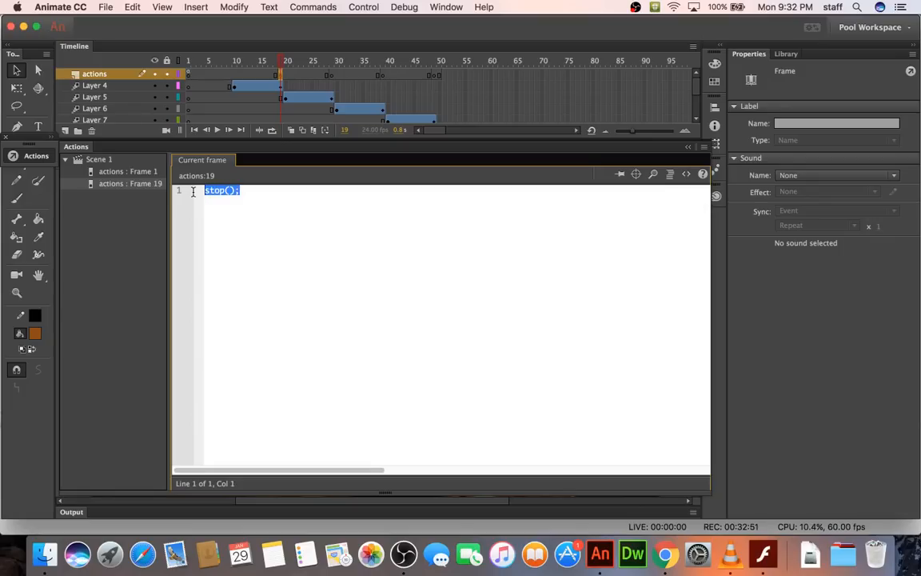
left_click(331, 75)
left_click(36, 156)
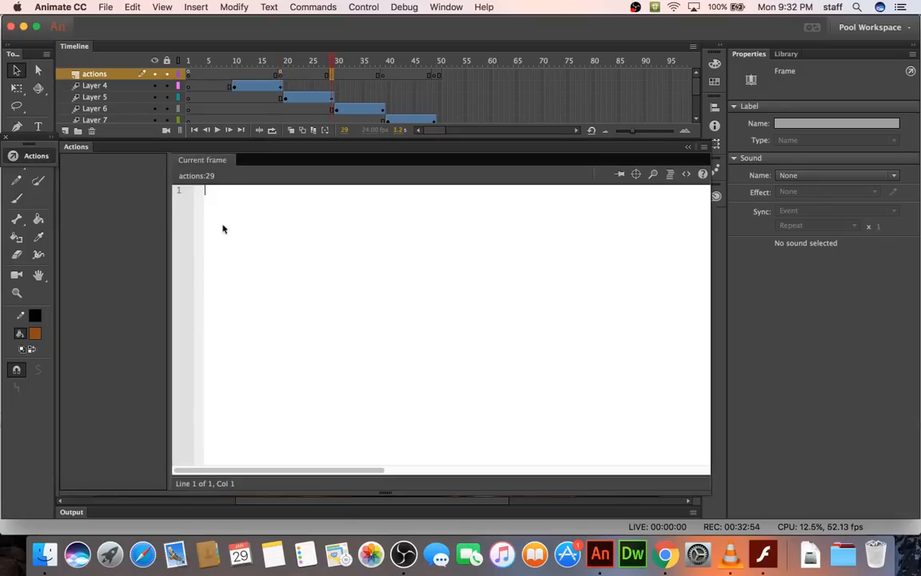
key("super+v")
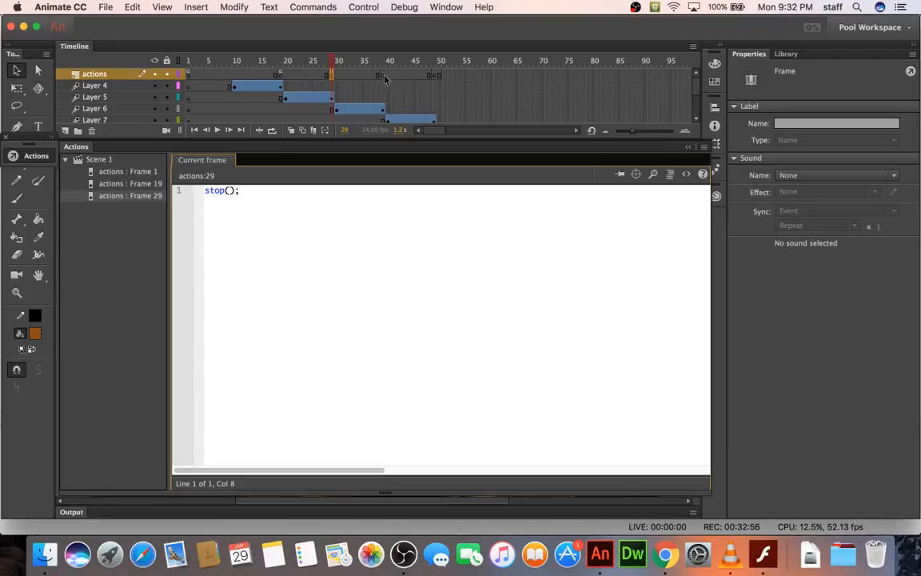
Copy the frame 29 stop keyframe on the actions layer and paste it at frames 39 and 49.
right_click(332, 76)
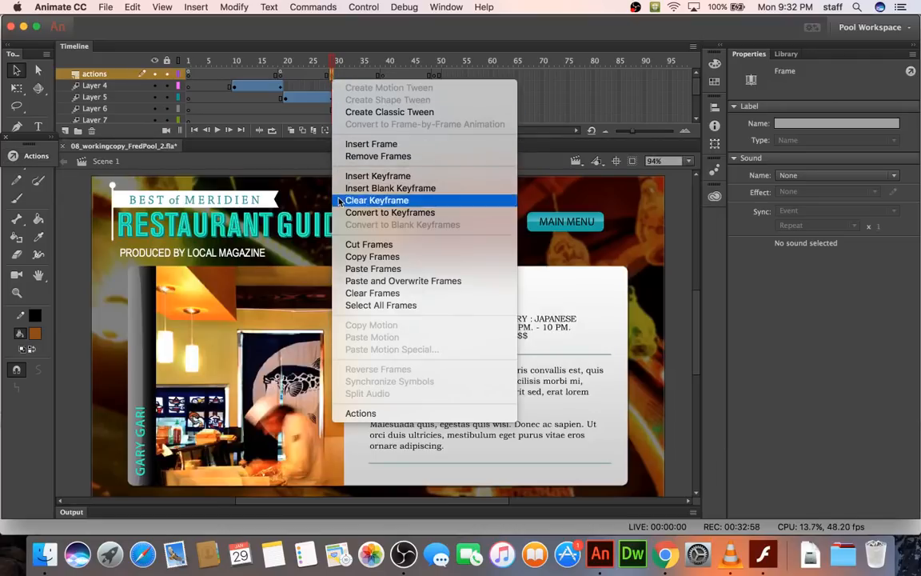
left_click(372, 257)
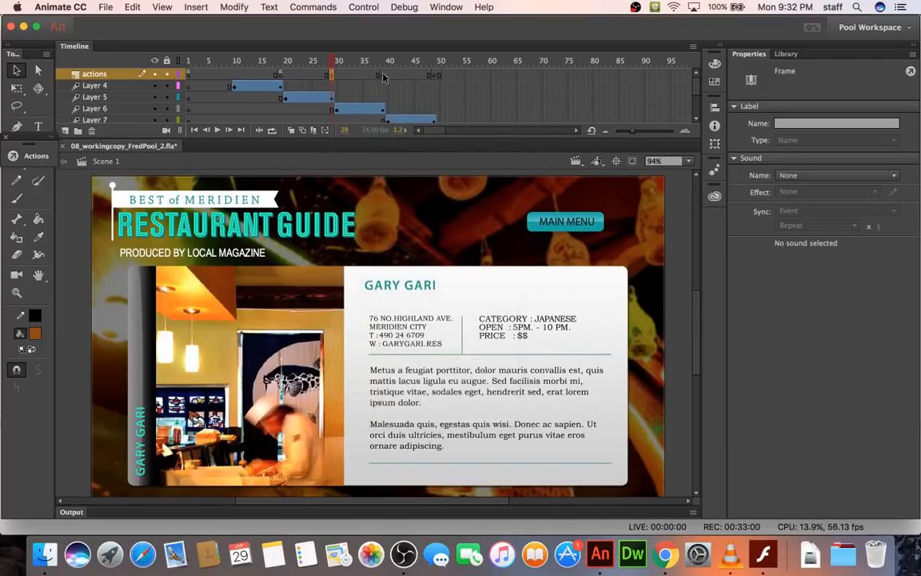
left_click(382, 75)
right_click(382, 76)
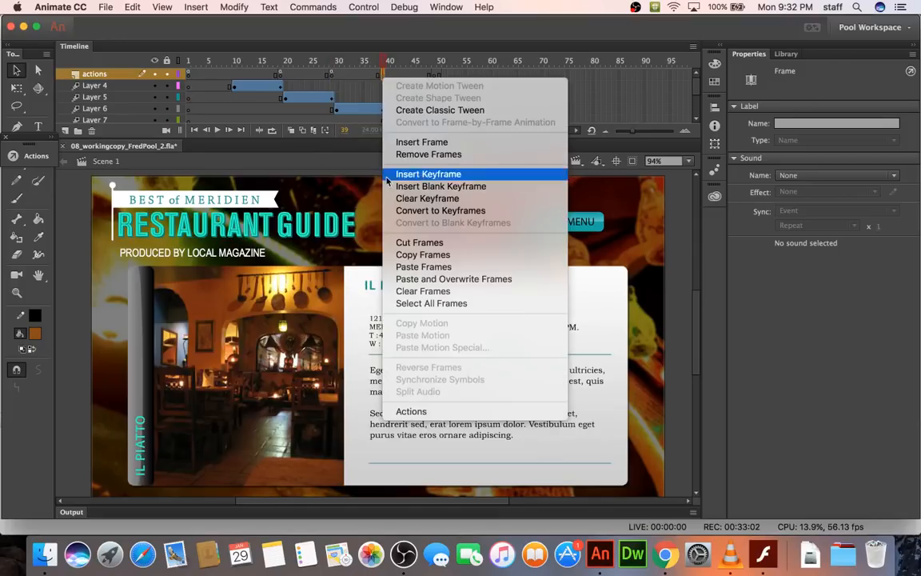
left_click(432, 267)
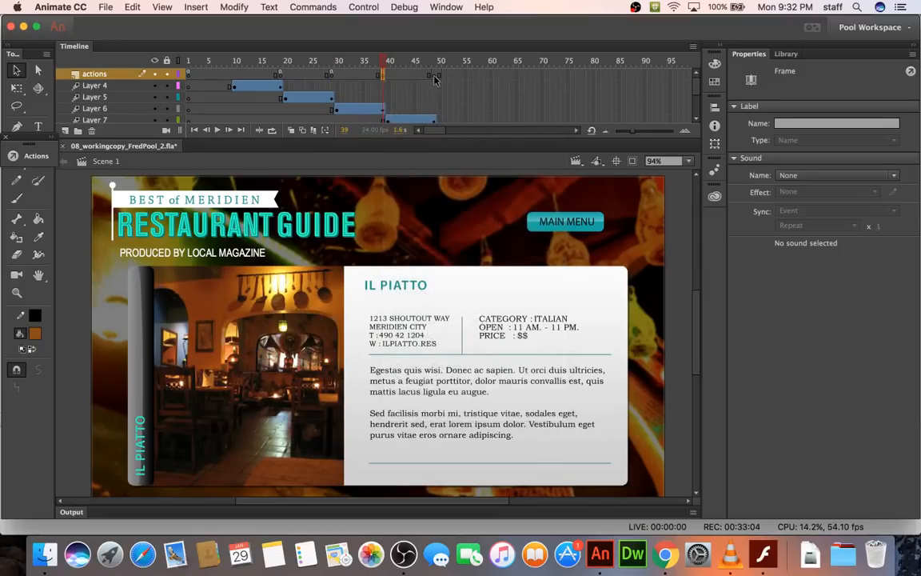
right_click(435, 78)
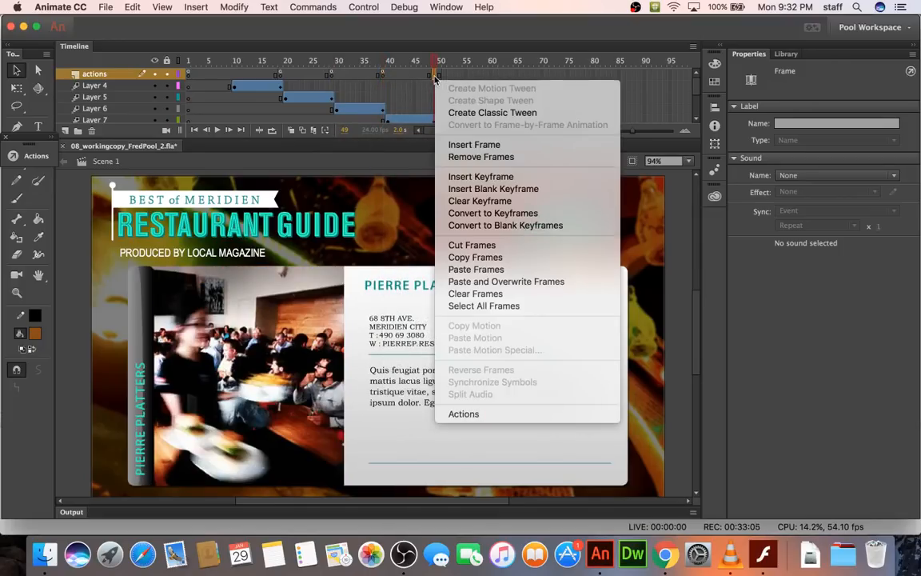
left_click(456, 271)
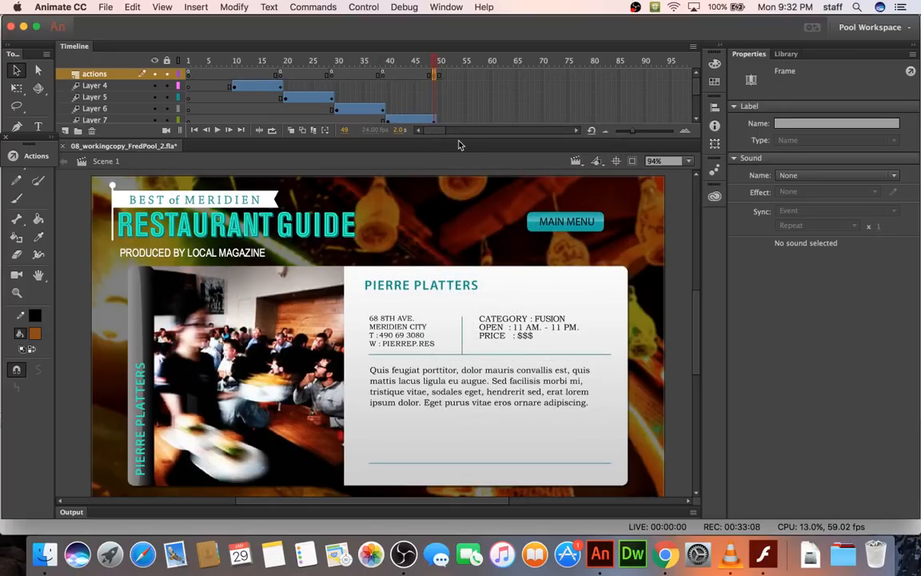
Extend the Layer 7 tween to frame 50 and move the last stop keyframe on the actions layer to frame 50.
left_click_drag(459, 139, 459, 203)
left_click(439, 76)
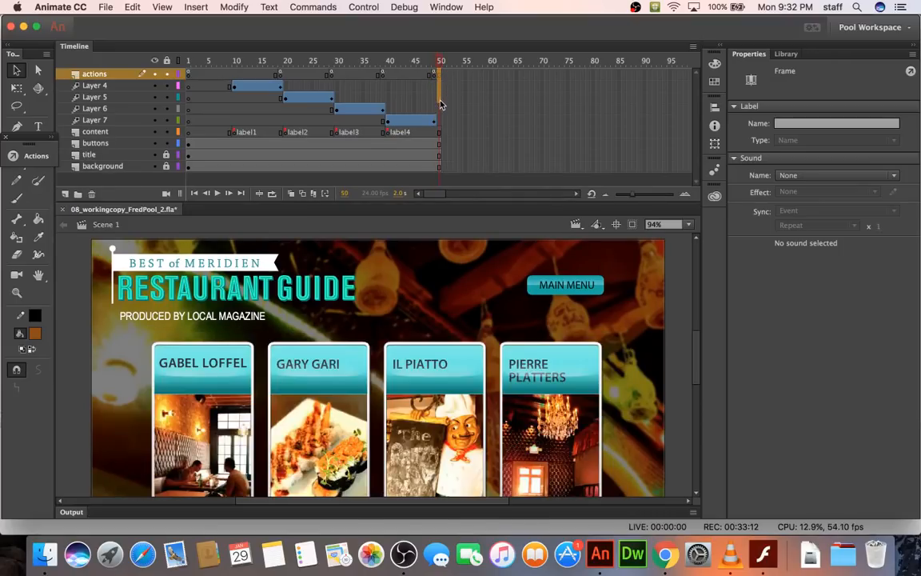
left_click(438, 144)
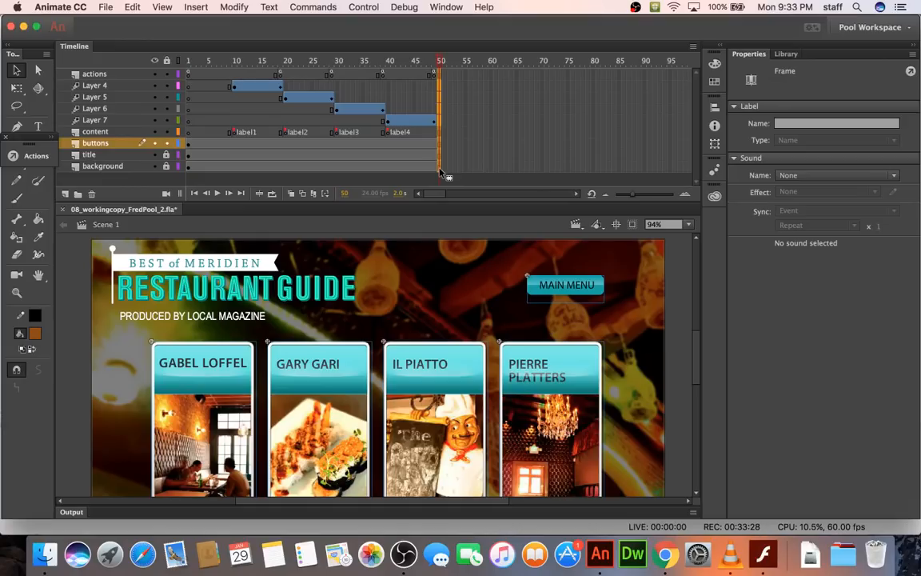
left_click(438, 119)
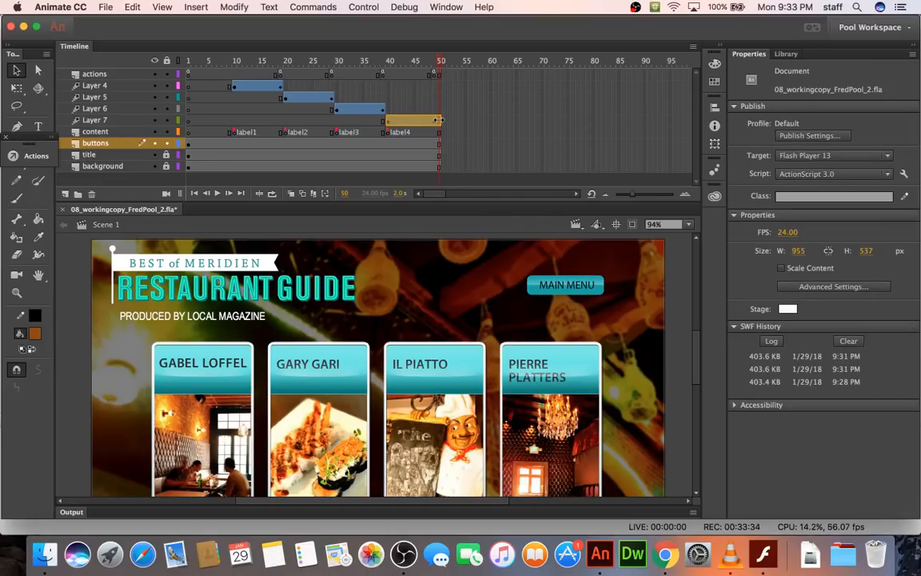
left_click(438, 120)
left_click(434, 75)
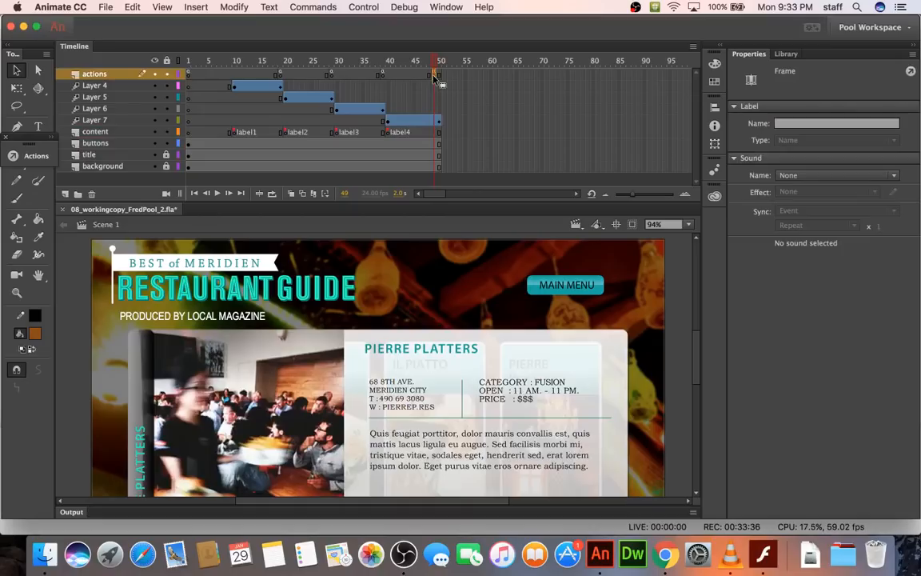
left_click(438, 74)
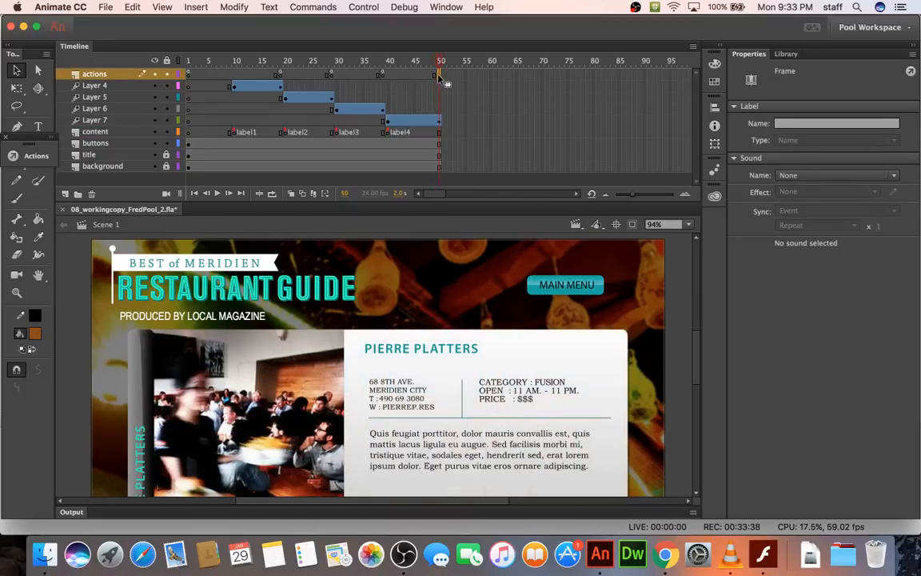
Test the movie by opening the restaurant pages and returning with the main menu button, and close the preview.
left_click(382, 75)
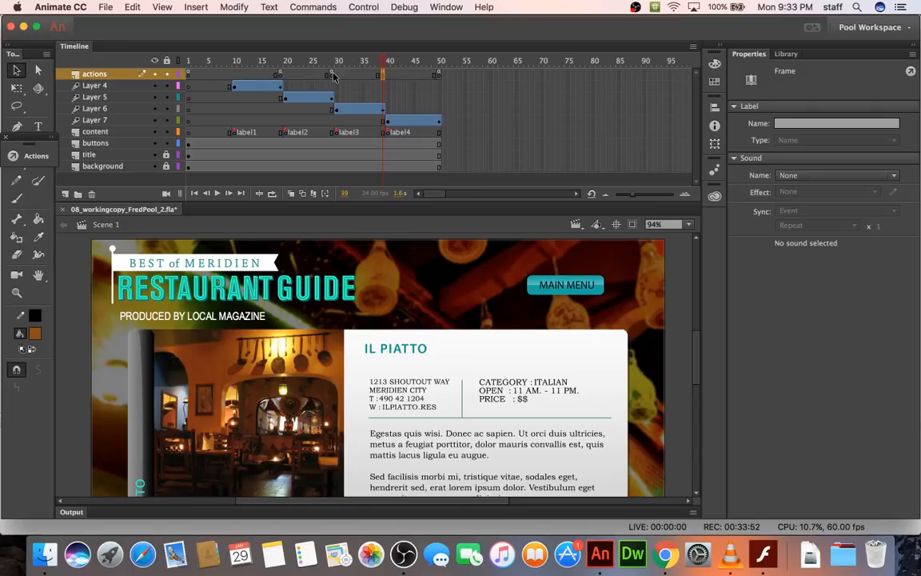
key("super+Return")
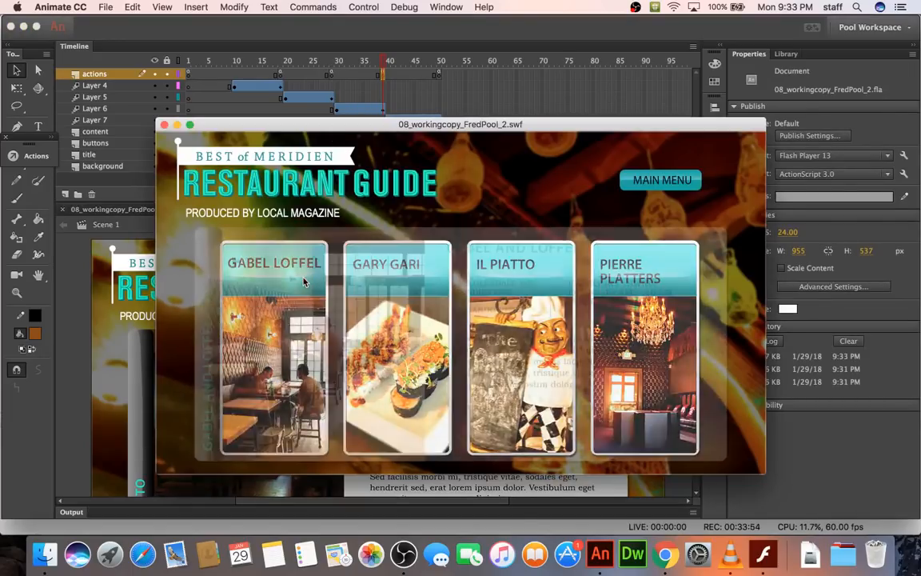
left_click(640, 180)
left_click(422, 270)
left_click(641, 184)
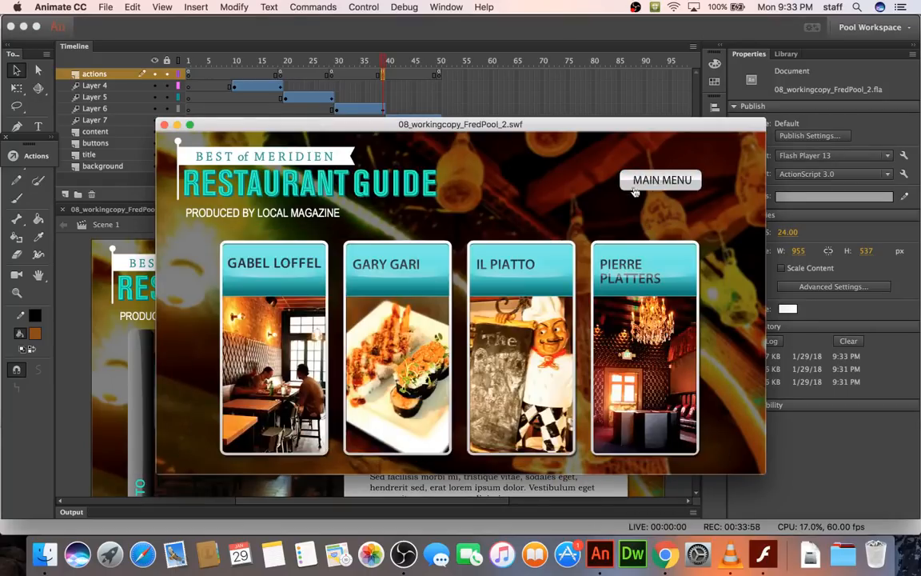
left_click(496, 264)
left_click(635, 179)
left_click(608, 270)
left_click(643, 180)
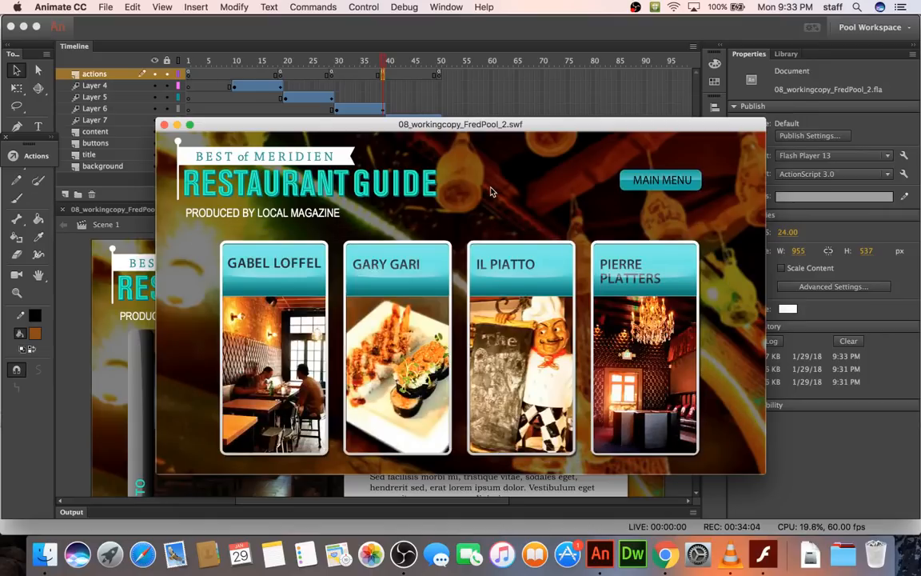
key("super+w")
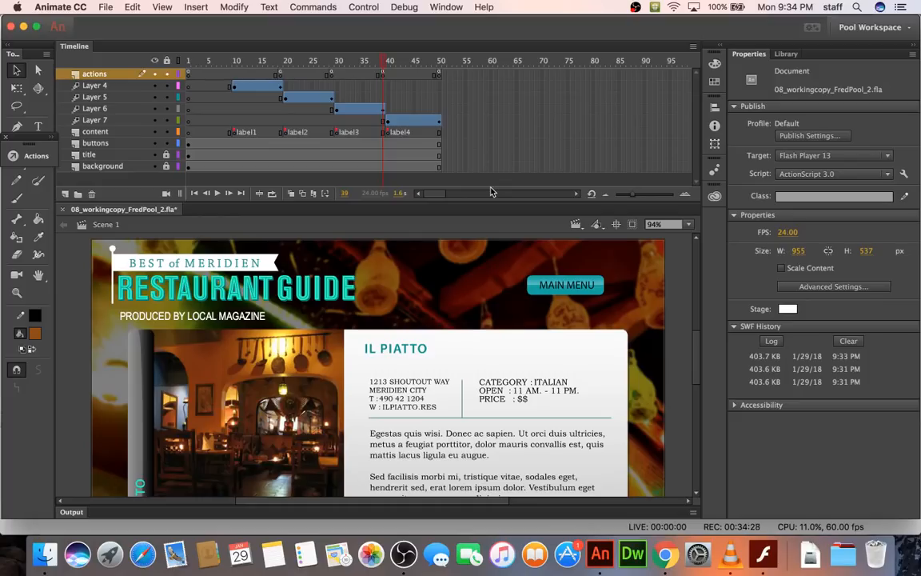
Open the gabel loffel over info symbol from the library's restaurant previews folder for editing.
left_click(785, 54)
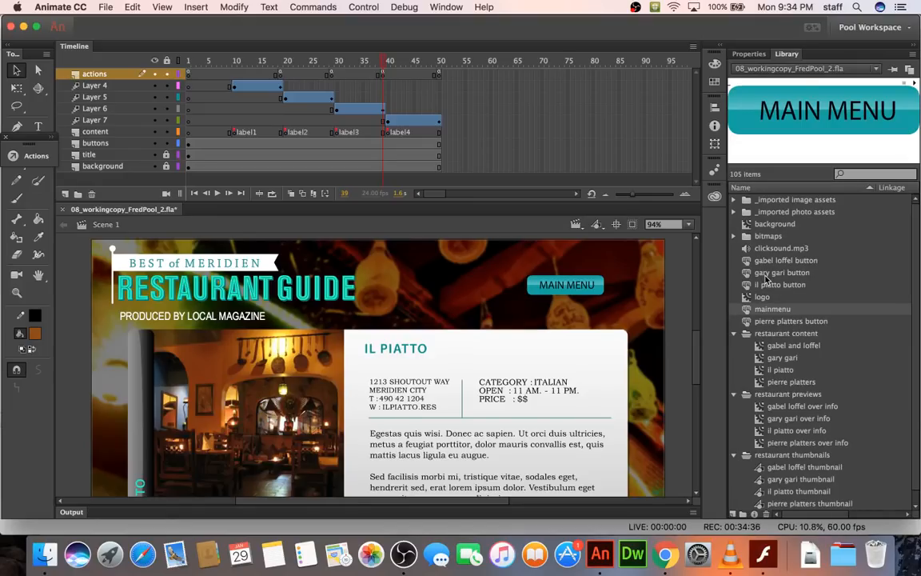
left_click(788, 410)
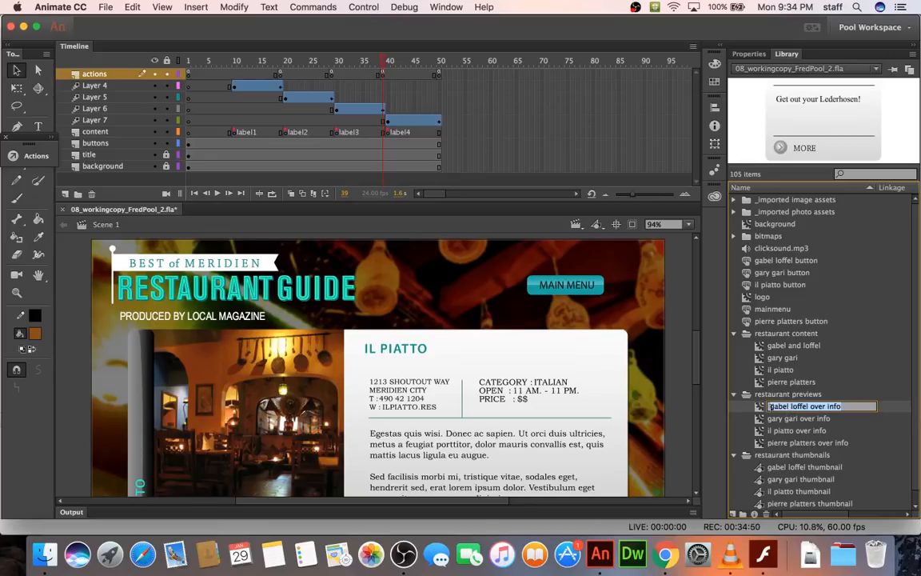
double_click(762, 411)
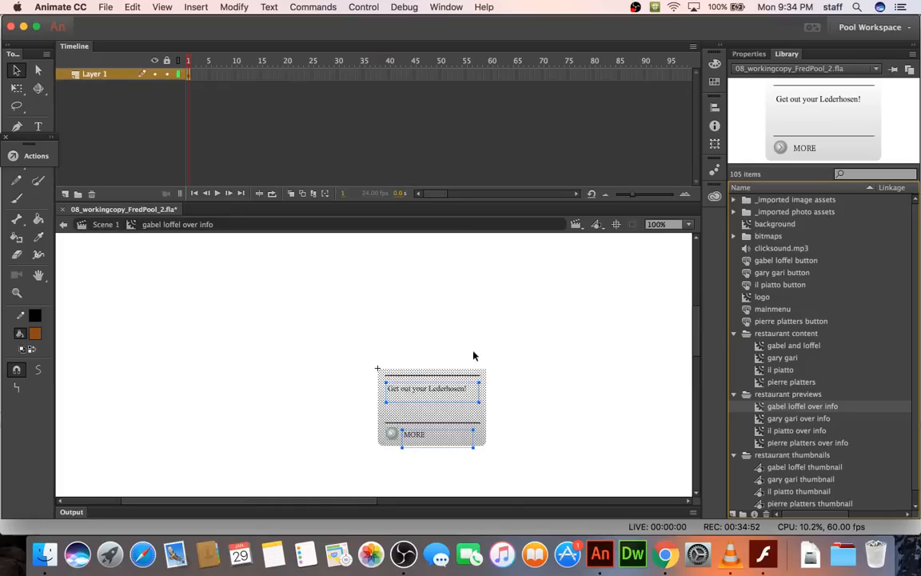
Select all the artwork of the Lederhosen preview card and create a motion tween, converting the objects to a symbol.
left_click(338, 327)
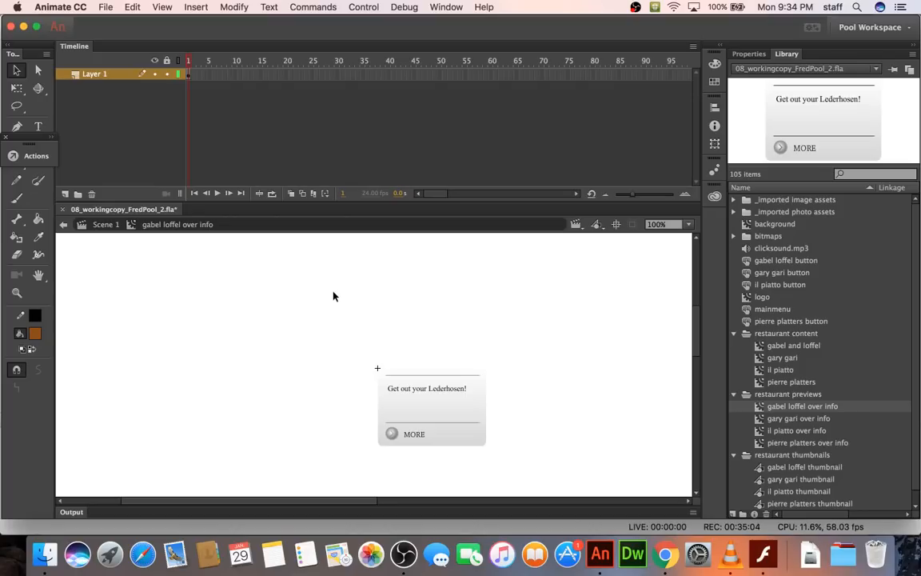
mouse_move(329, 298)
left_mouse_down()
mouse_move(374, 364)
mouse_move(542, 470)
left_mouse_up()
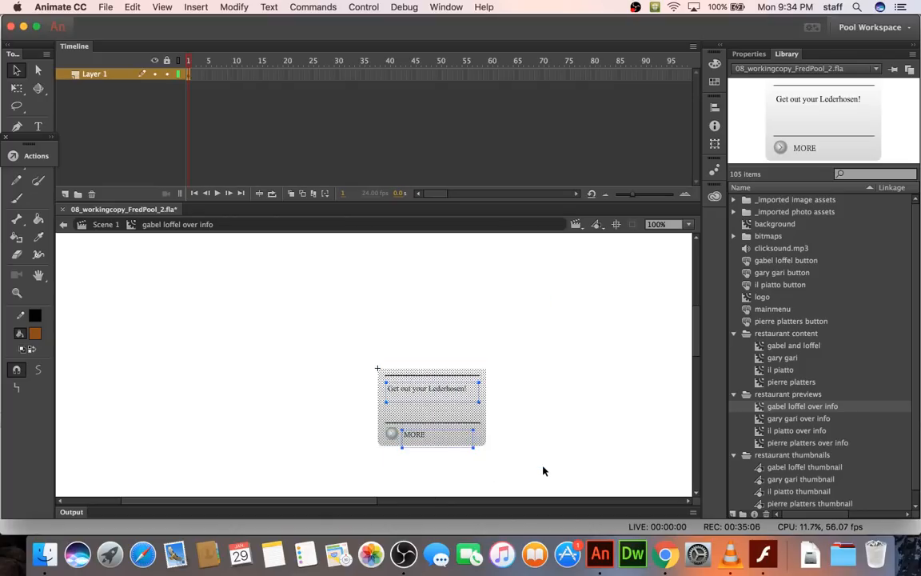
left_click_drag(321, 318, 549, 497)
right_click(399, 389)
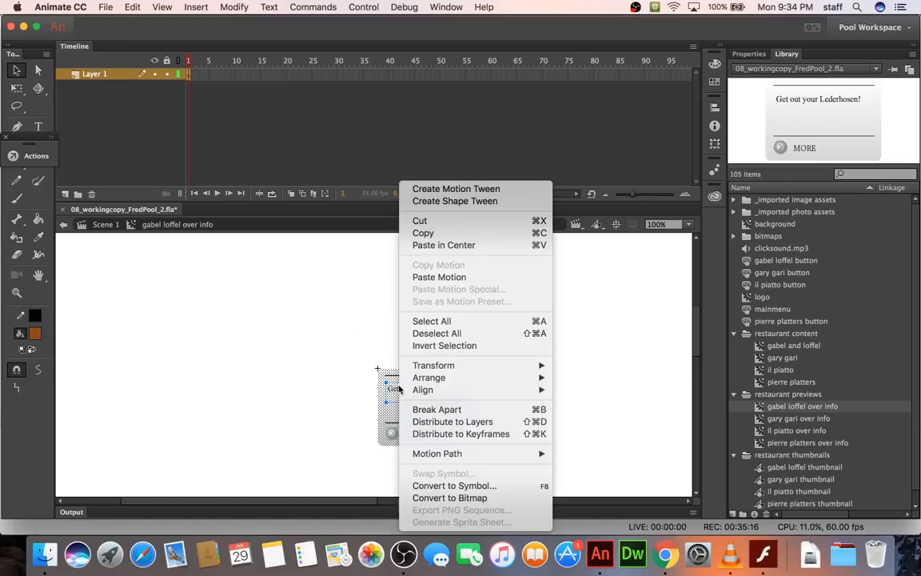
left_click(439, 191)
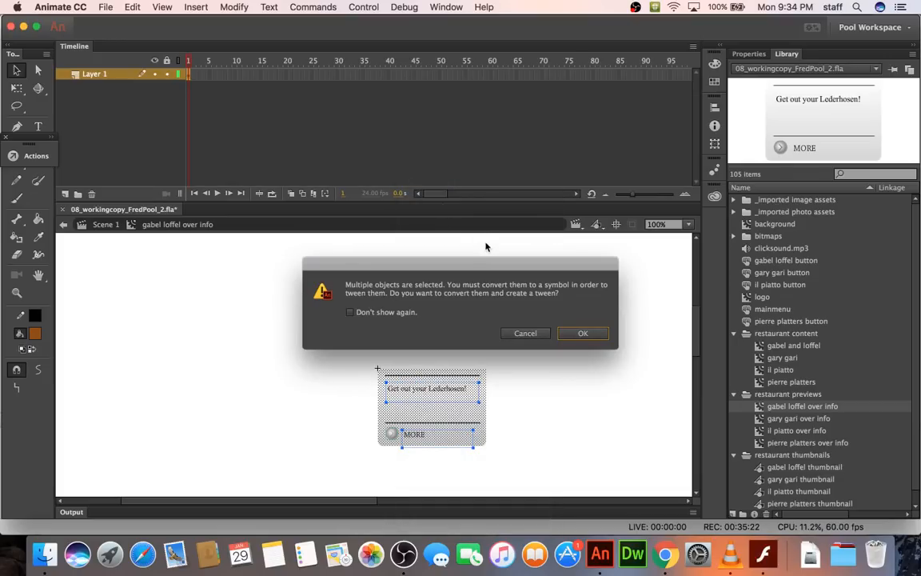
left_click(576, 332)
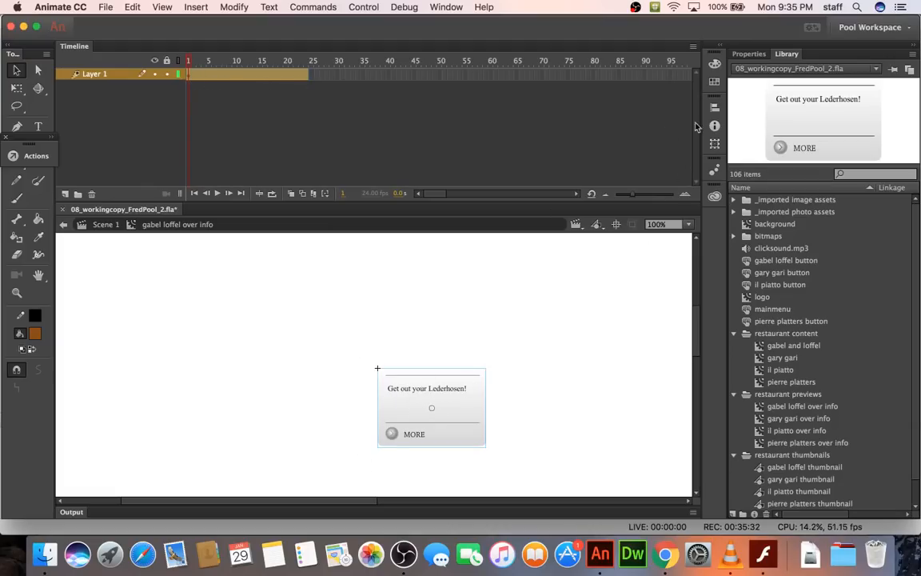
Fade in the Lederhosen card by setting its alpha to 0% at frame 1 and 100% at frame 24.
left_click(748, 54)
left_click(803, 215)
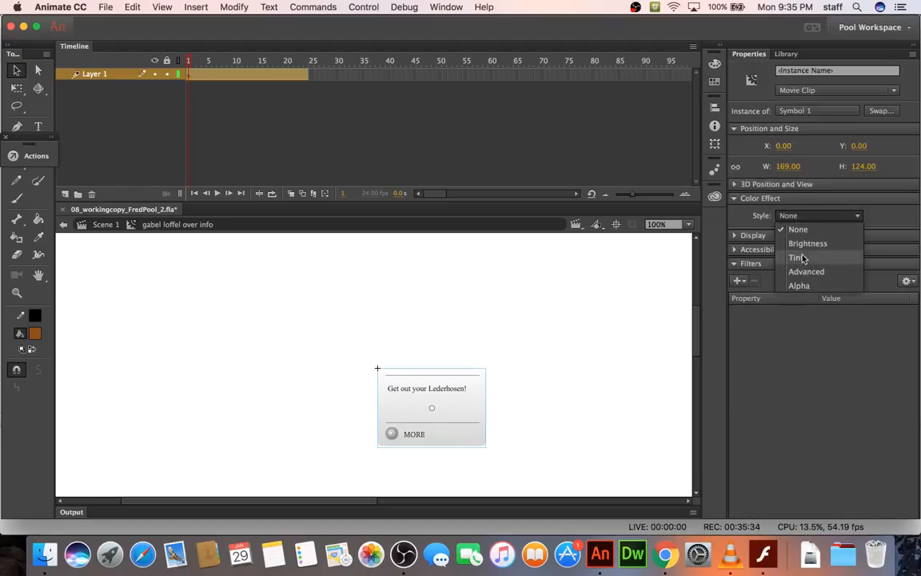
left_click(797, 284)
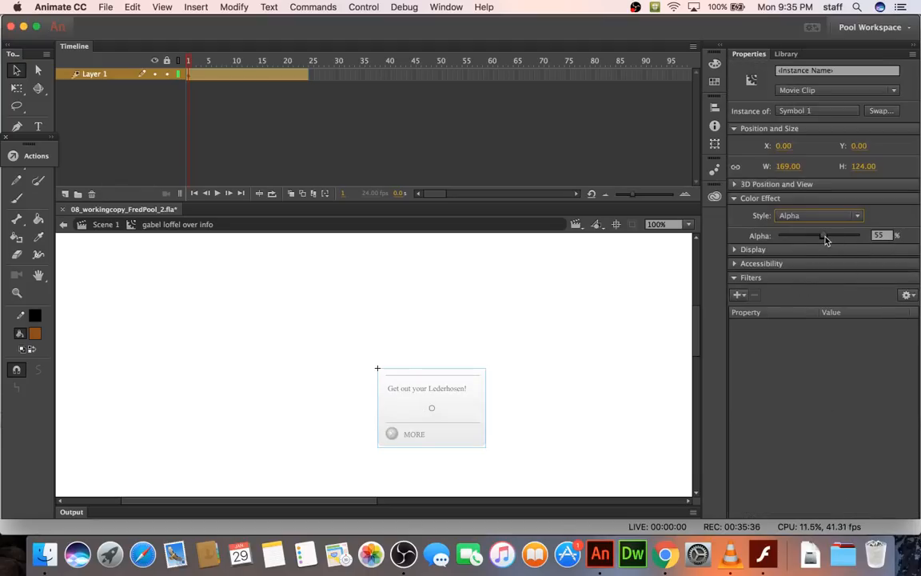
left_click_drag(823, 236, 777, 235)
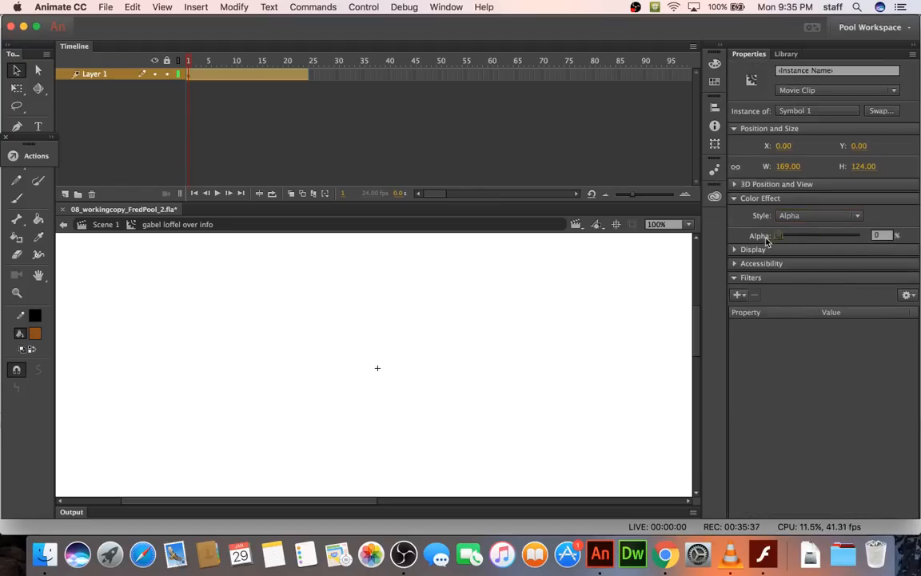
left_click(307, 73)
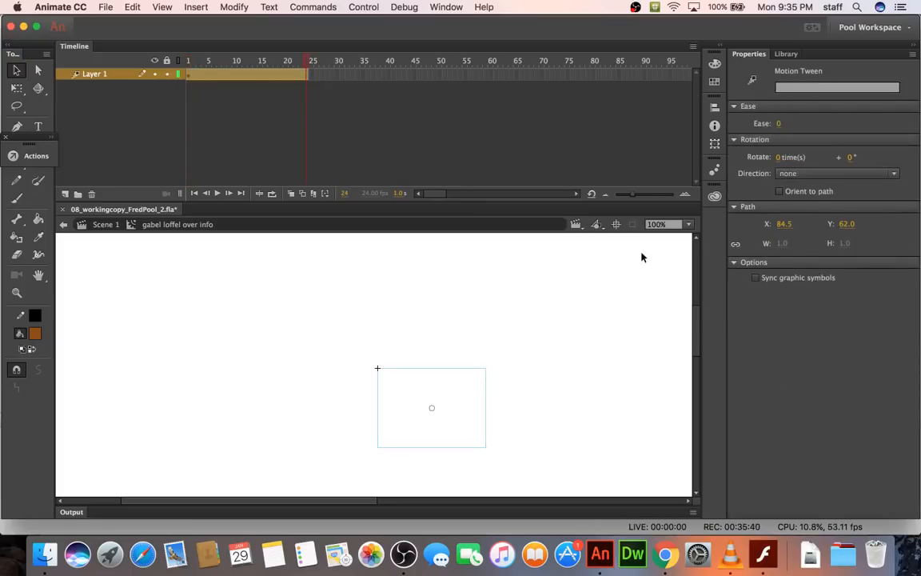
left_click(462, 392)
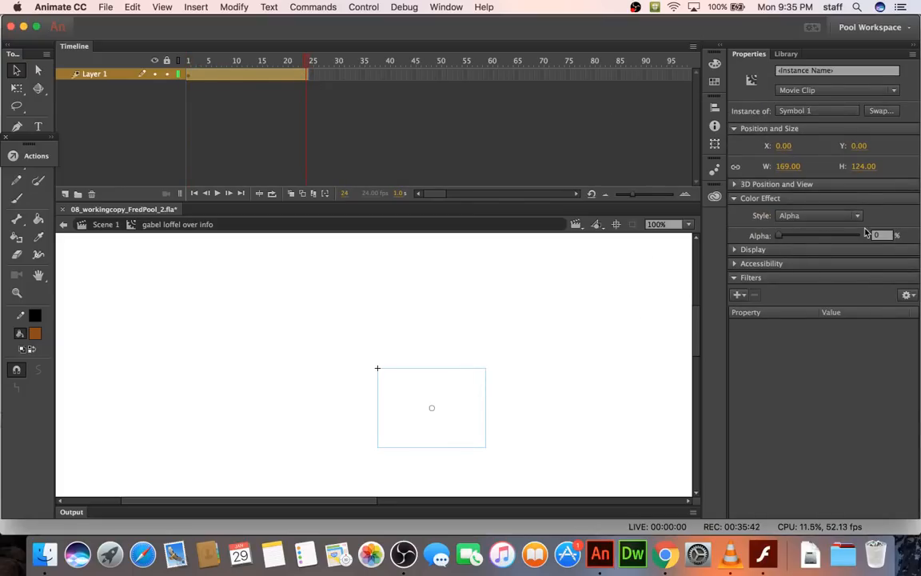
left_click_drag(776, 235, 875, 239)
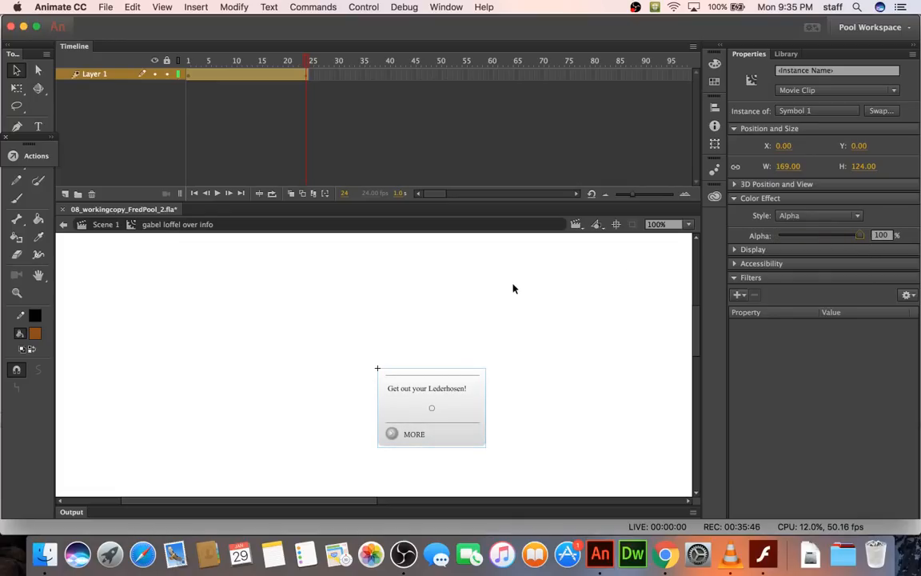
Preview the Gabel Loffel rollover fade in a movie test, and shorten the Layer 1 tween to end at frame 10.
key("super+Return")
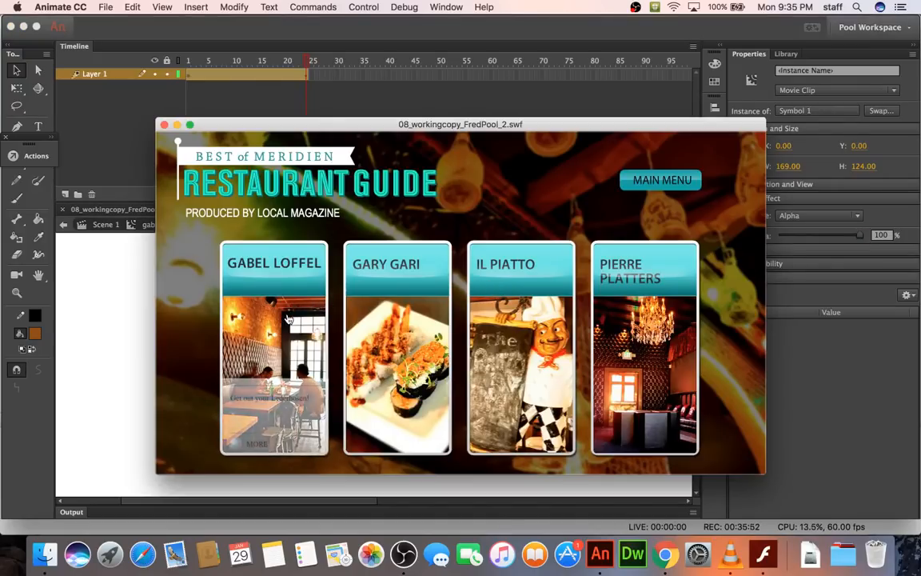
left_click(164, 126)
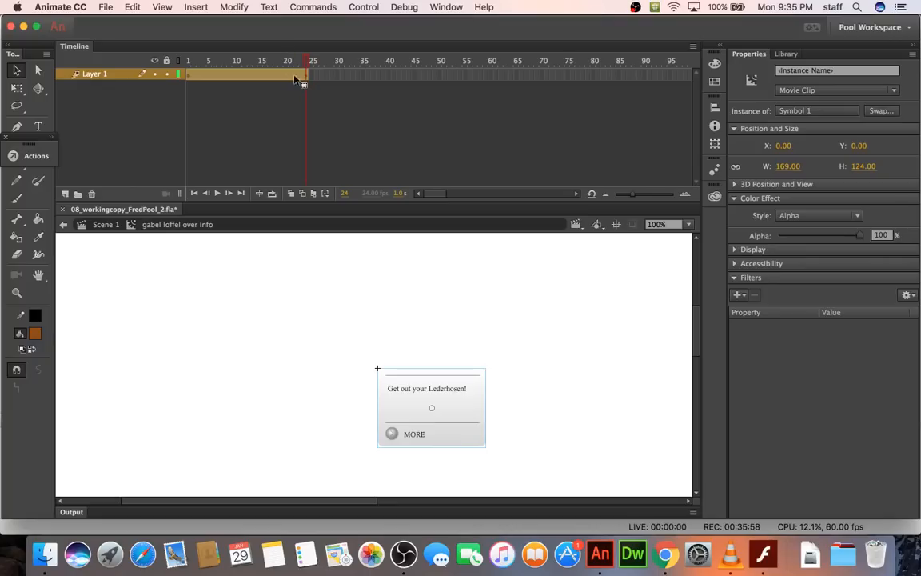
left_click_drag(307, 74, 236, 72)
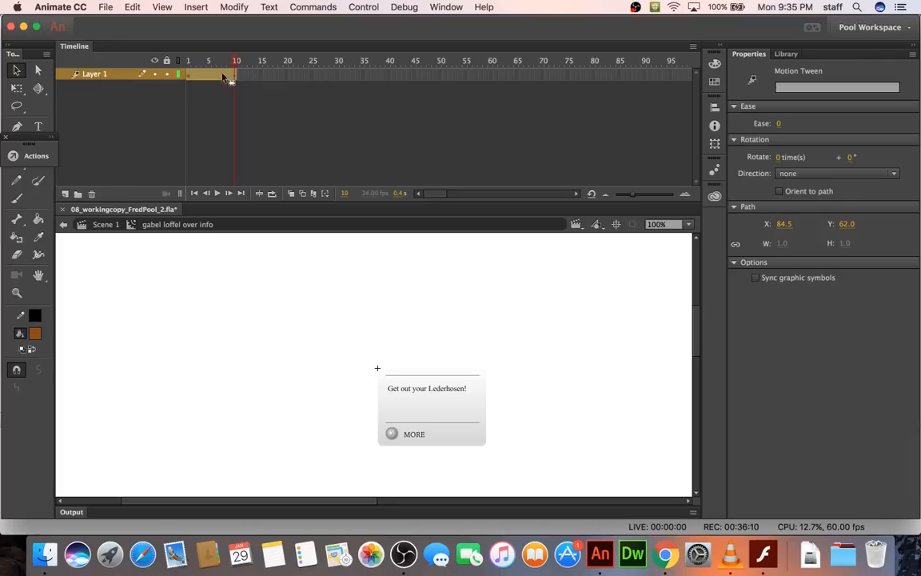
Add a new layer above Layer 1 in the gabel loffel over info symbol and name it actions.
left_click(65, 193)
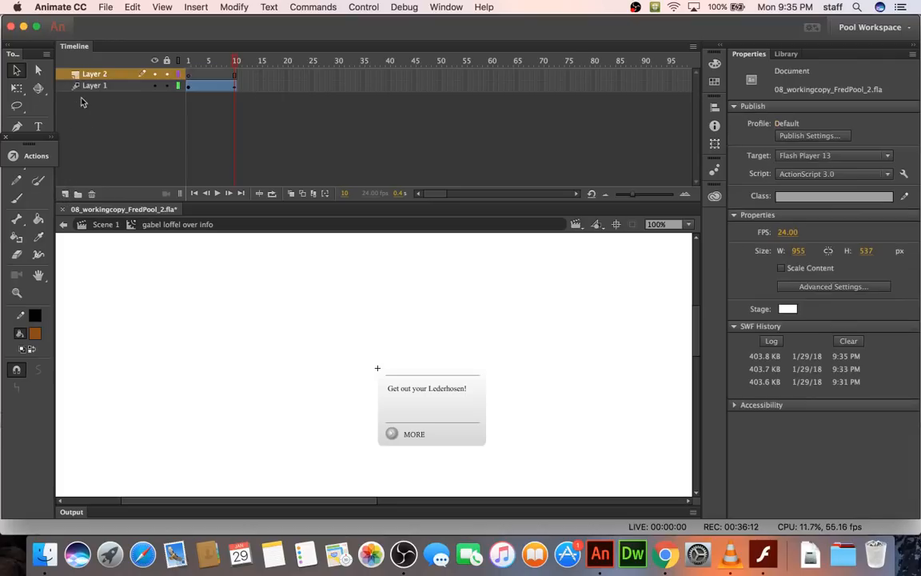
double_click(96, 73)
type("actions")
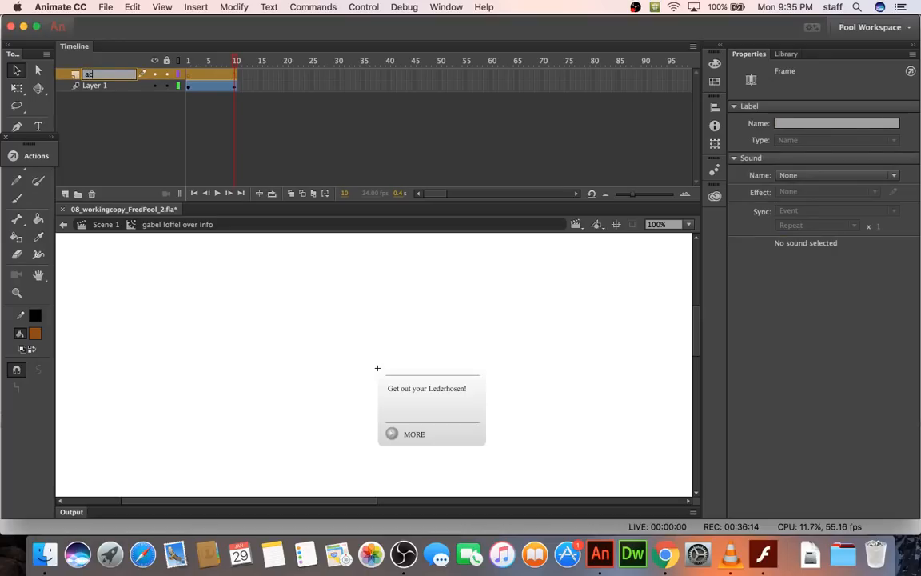
Add the script stop(); at frame 10 of the actions layer, and test the movie before closing the preview.
left_click(236, 76)
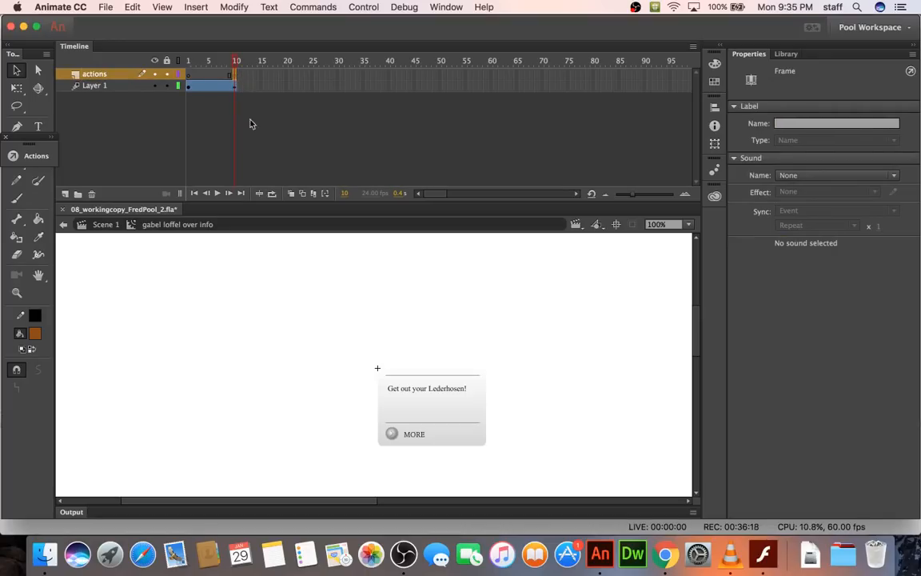
left_click(21, 155)
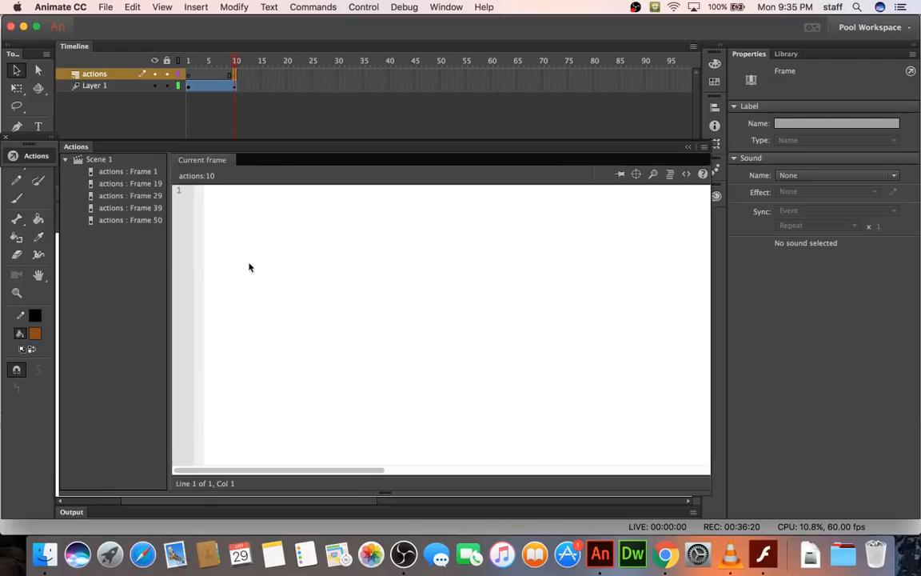
type("stop();")
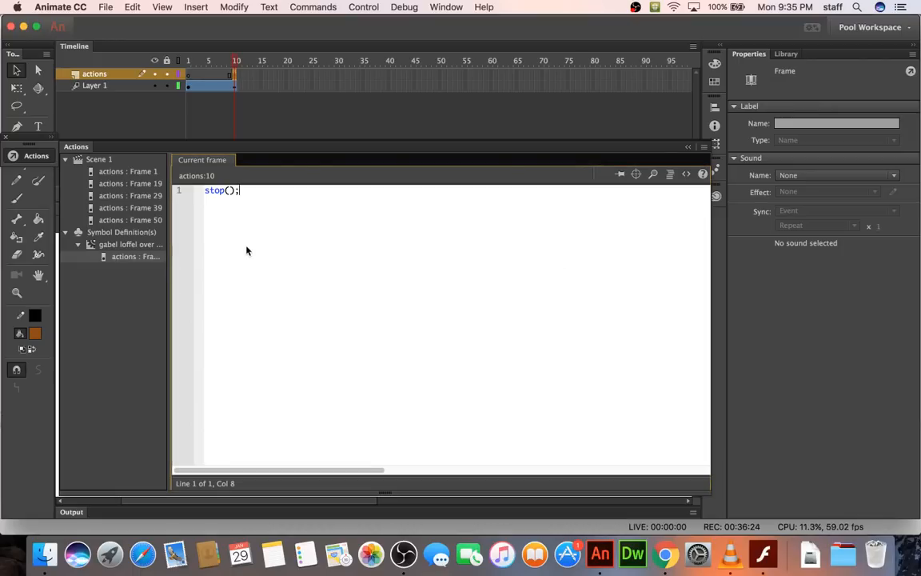
key("super+Return")
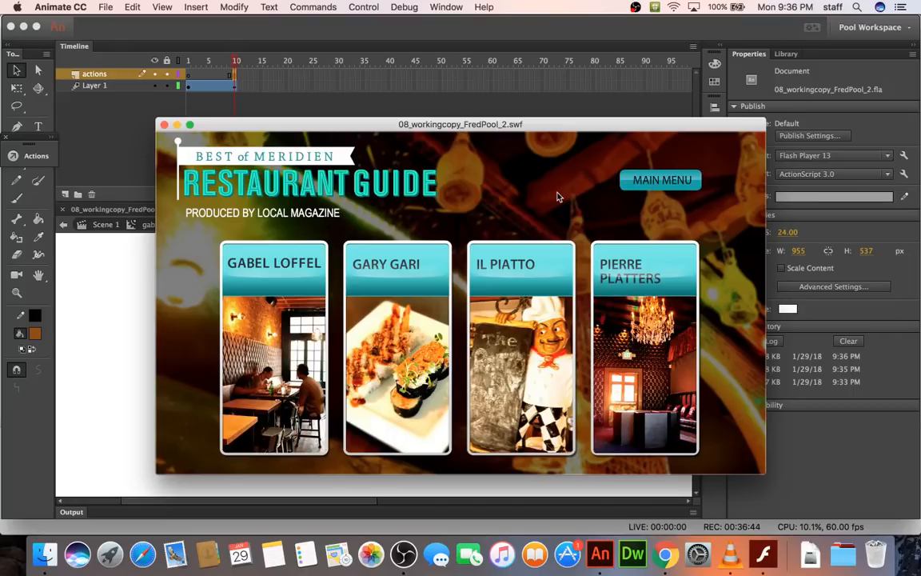
left_click(164, 125)
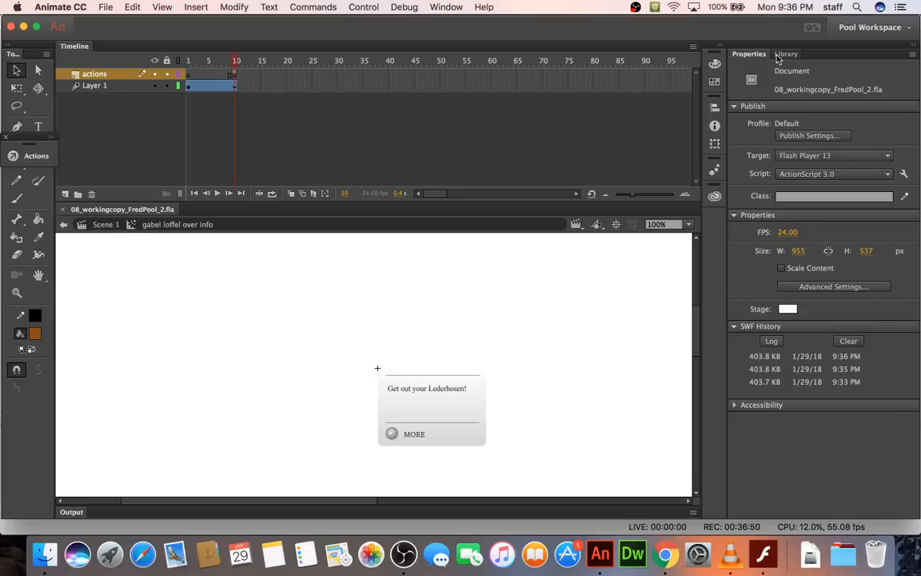
Open the gary gari over info symbol from the library and create a motion tween on all its artwork, converting it to a symbol.
key("super+l")
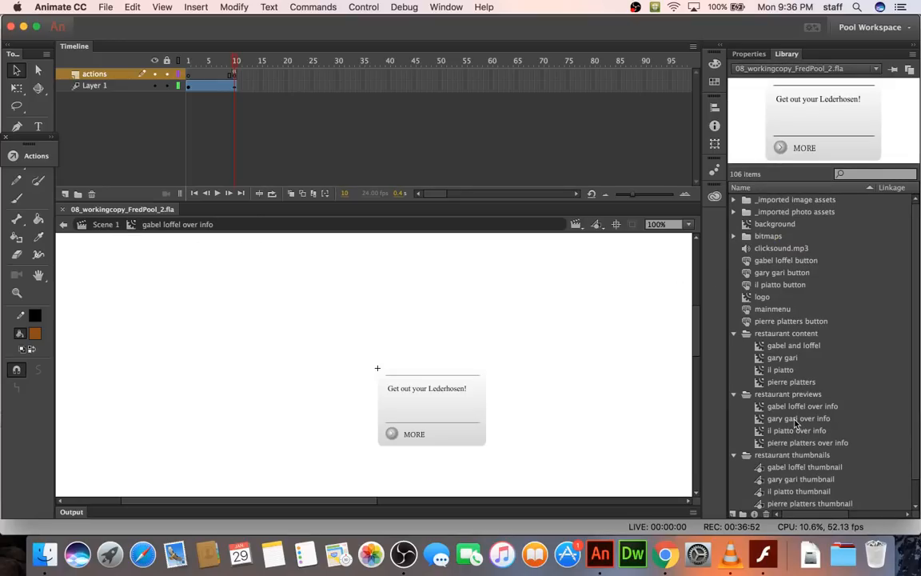
scroll(794, 414, "down", 2)
double_click(789, 394)
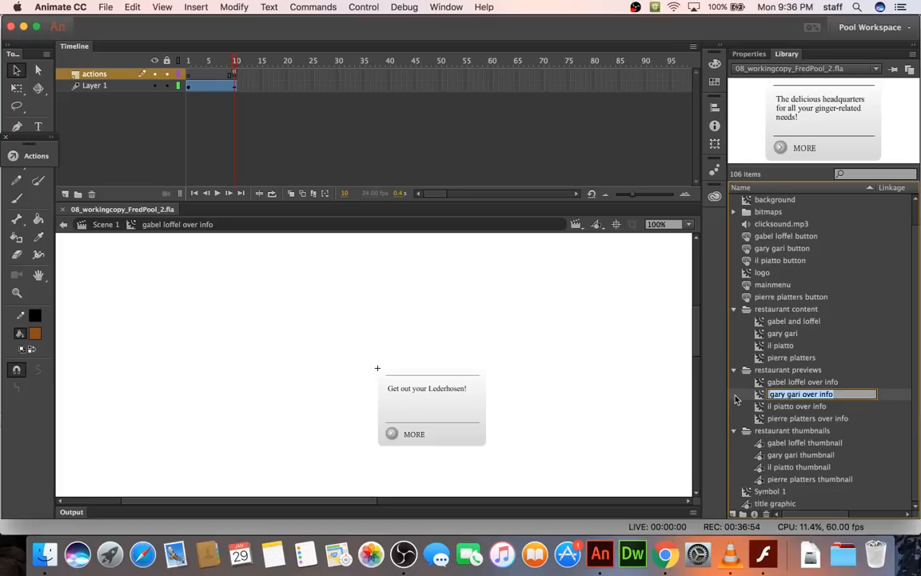
double_click(758, 395)
left_click_drag(301, 290, 490, 446)
right_click(440, 404)
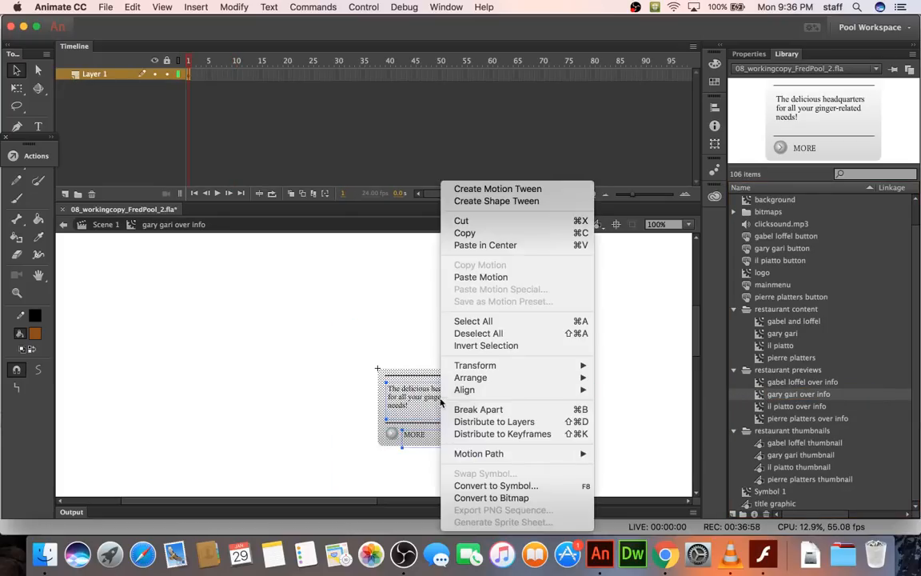
left_click(445, 188)
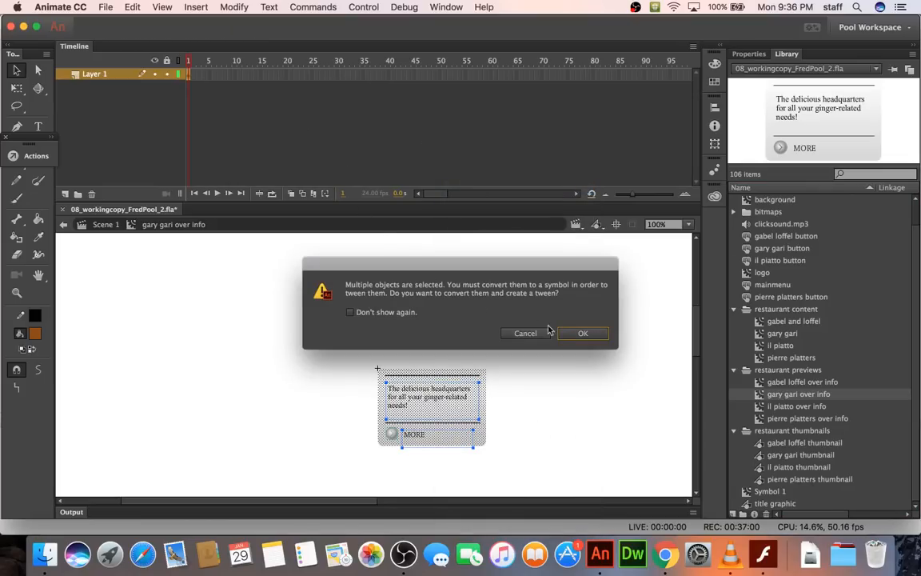
left_click(582, 333)
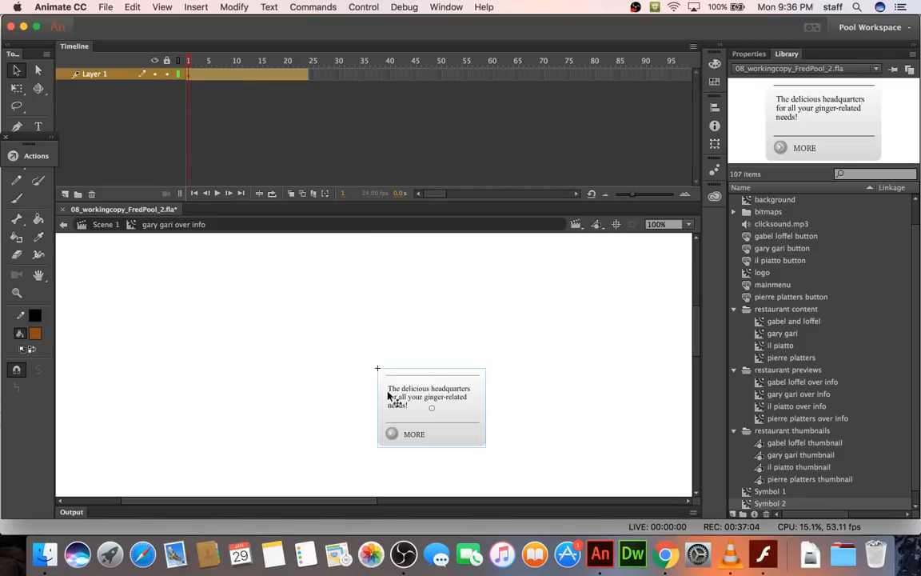
Set the ginger preview card's alpha to 0% at frame 1 and 100% at frame 24, and shorten the tween to end at frame 10.
left_click(749, 54)
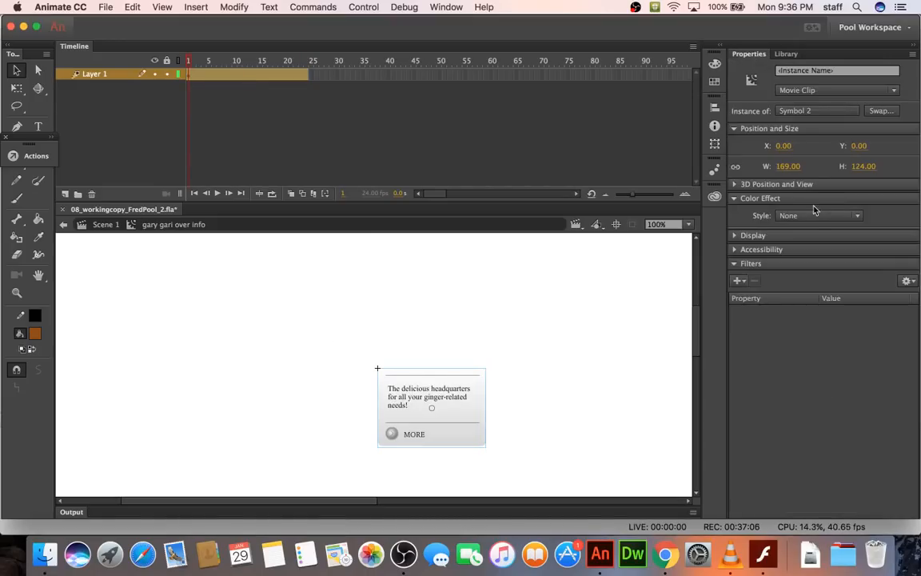
left_click(816, 215)
left_click(812, 287)
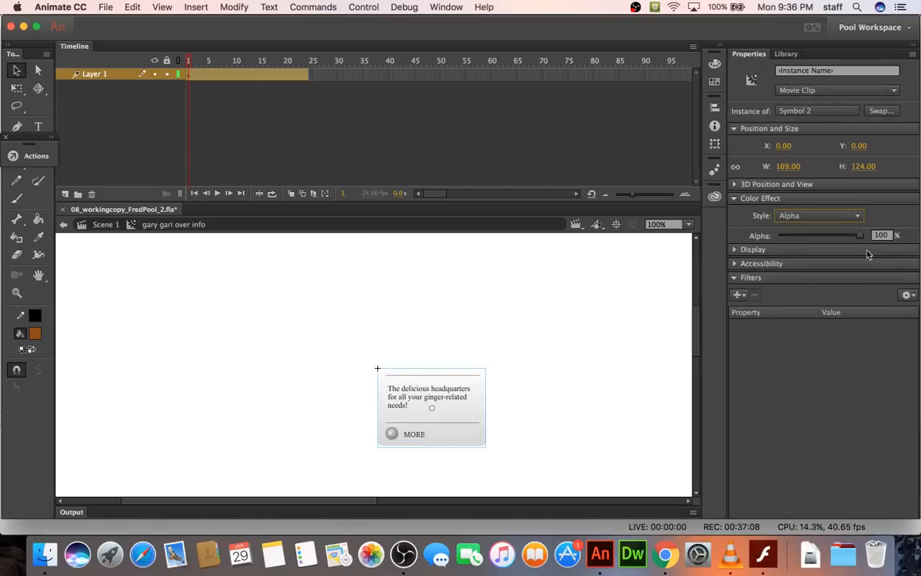
left_click_drag(860, 235, 780, 236)
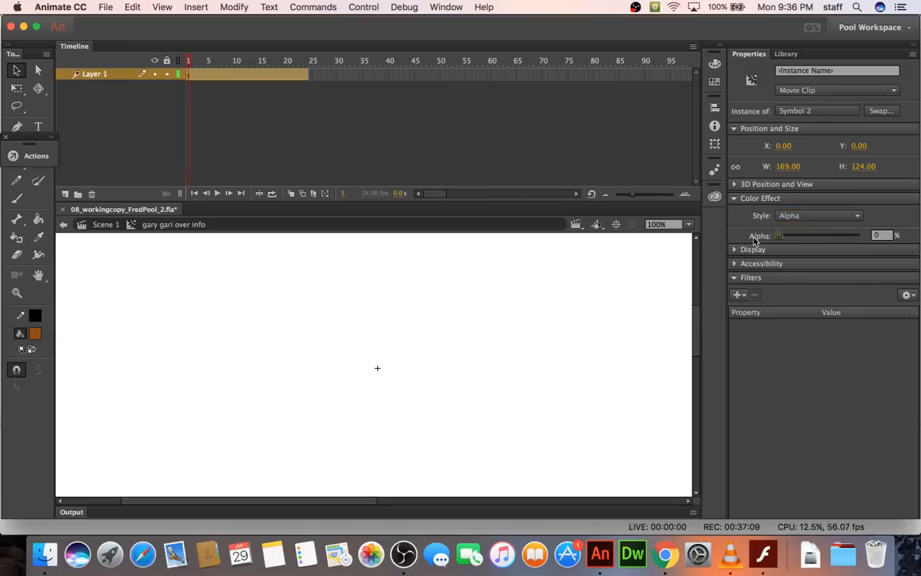
left_click(307, 74)
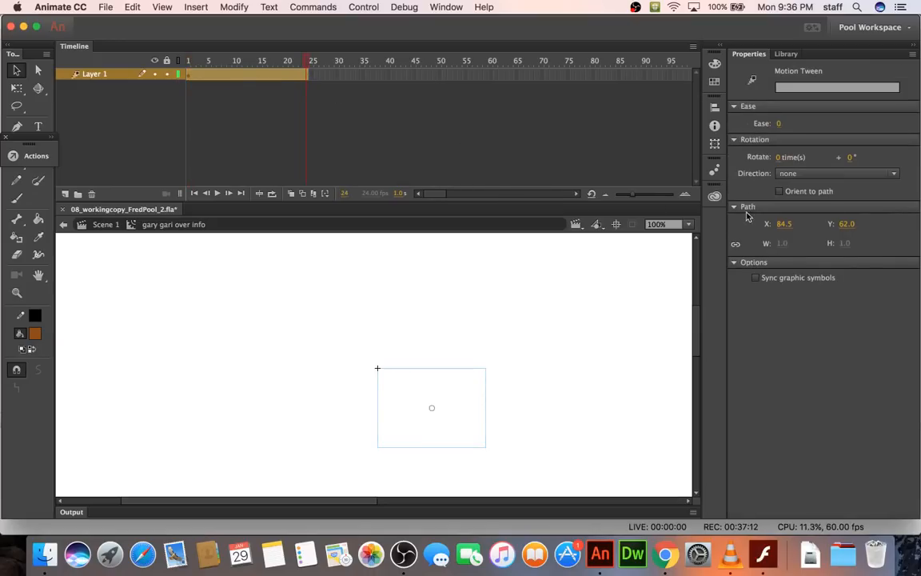
left_click(485, 369)
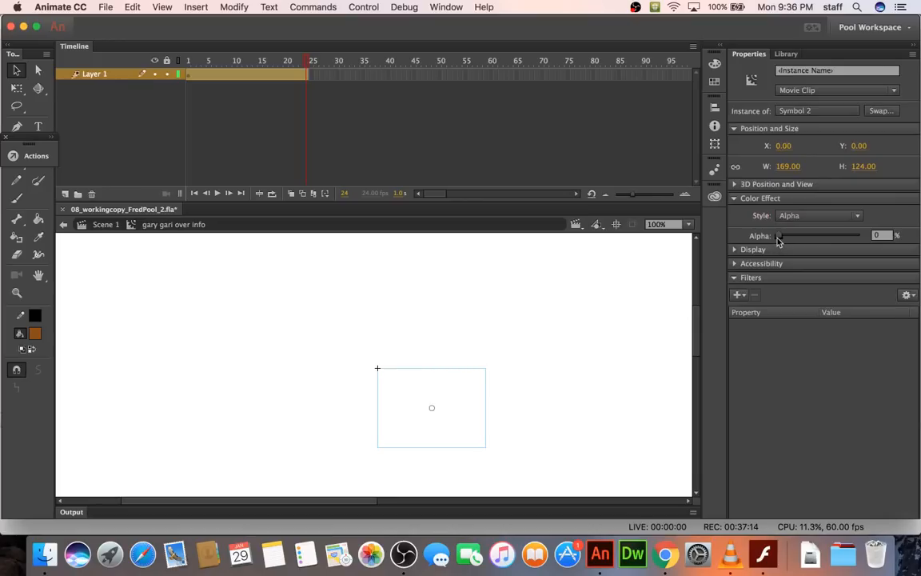
left_click_drag(779, 235, 859, 235)
left_click_drag(307, 75, 234, 75)
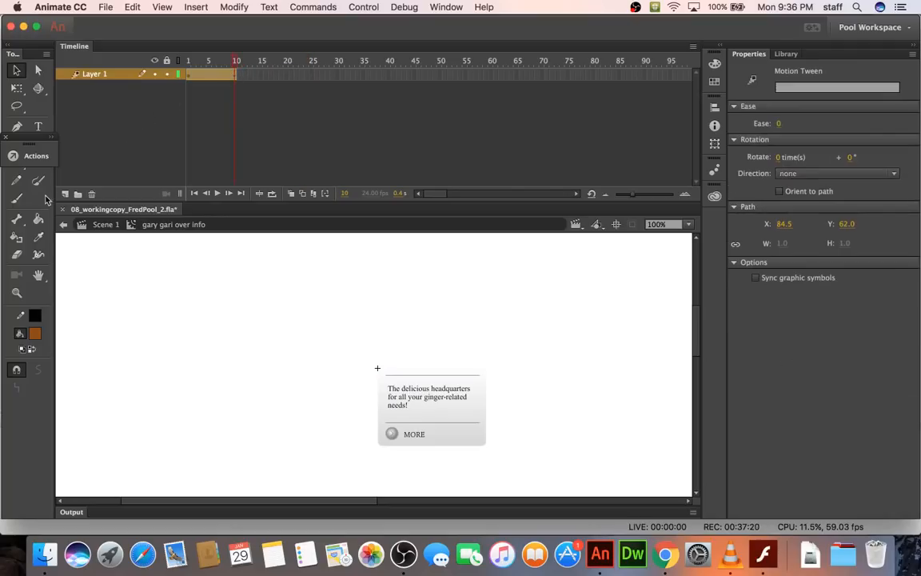
Add a new layer above Layer 1 in gary gari over info and enter the script stop(); at its frame 10.
left_click(65, 193)
left_click(236, 74)
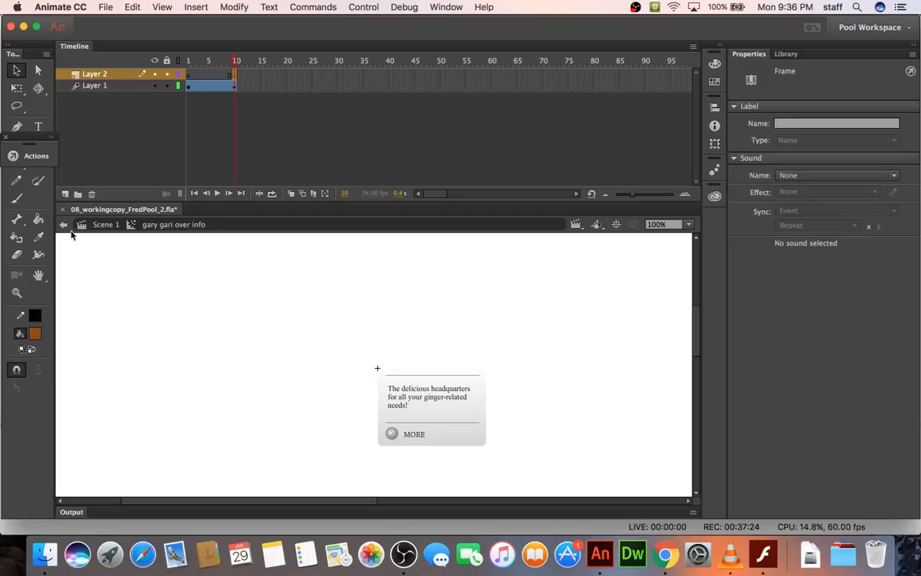
left_click(33, 158)
type("stop();")
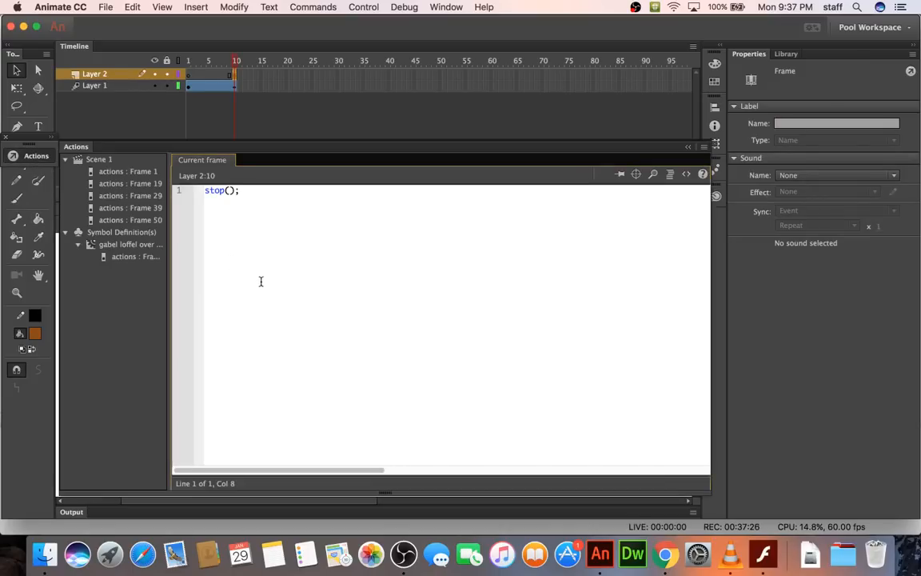
left_click(75, 148)
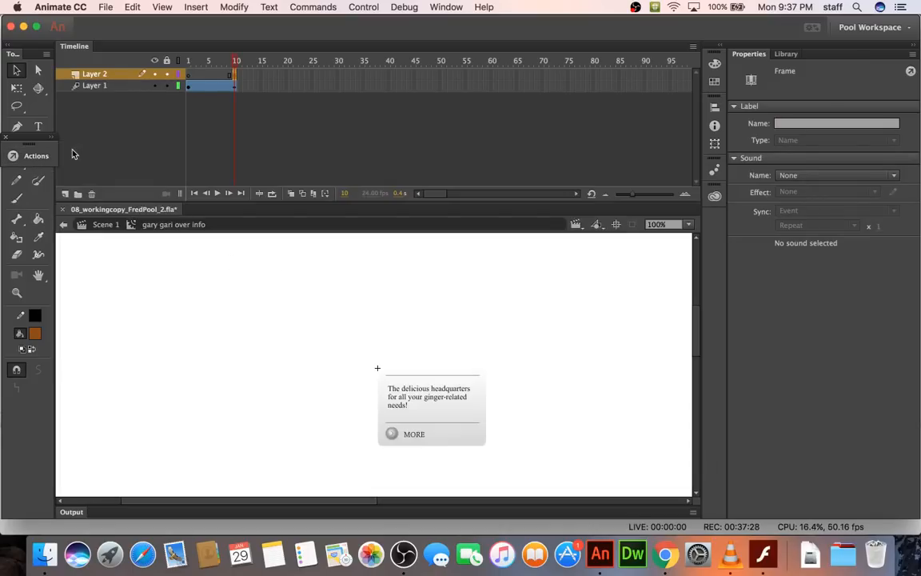
Return to Scene 1 and save the document, and open the il piatto over info symbol from the library.
left_click(104, 225)
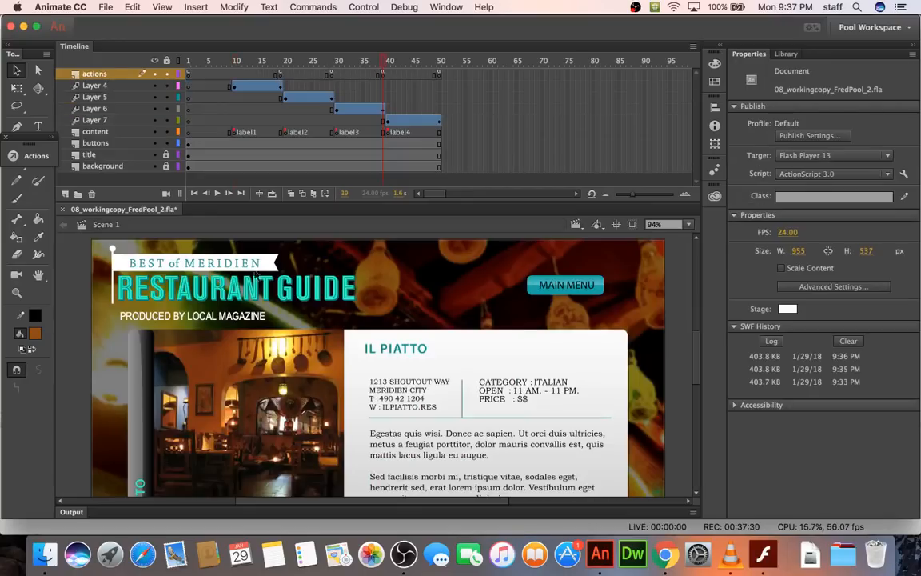
key("super+s")
left_click(786, 54)
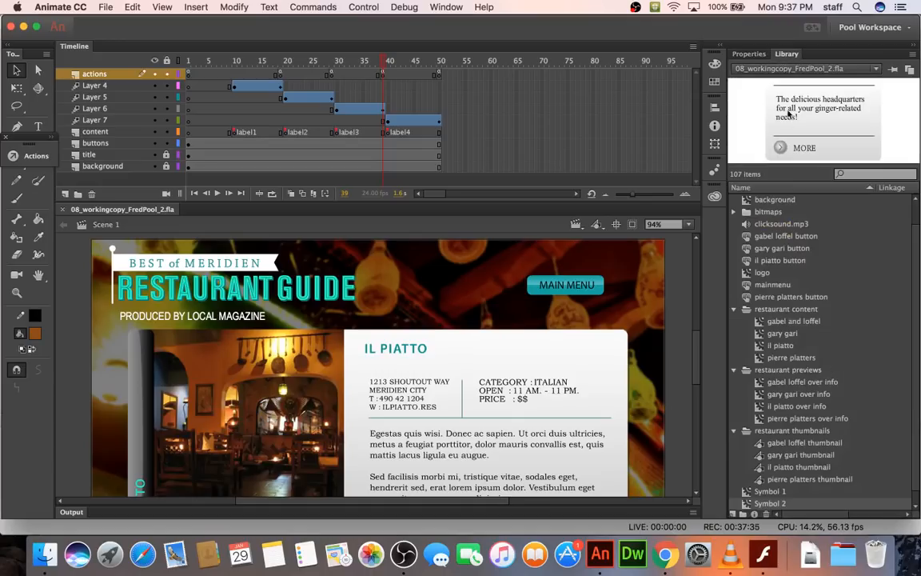
double_click(761, 409)
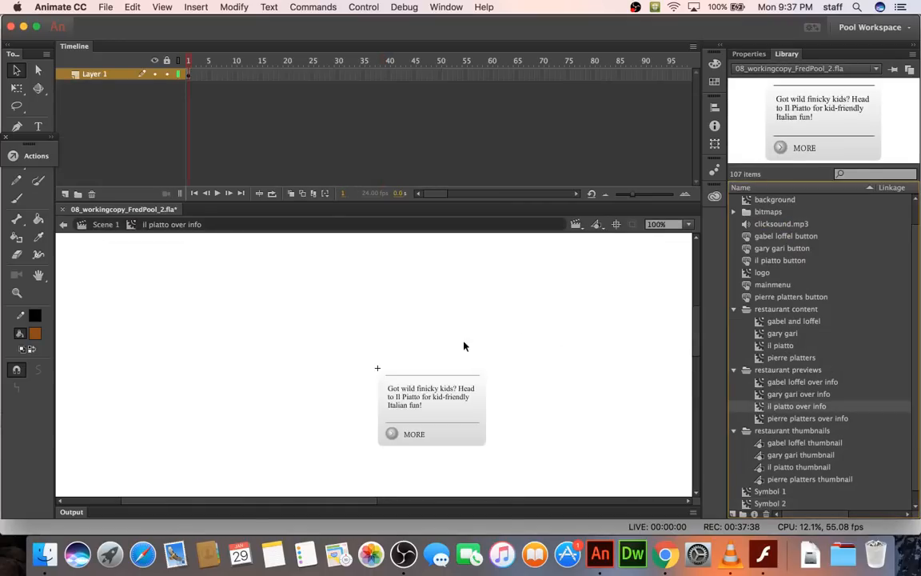
Create a motion tween on all the artwork in il piatto over info, converting it to a symbol.
left_click_drag(302, 309, 528, 477)
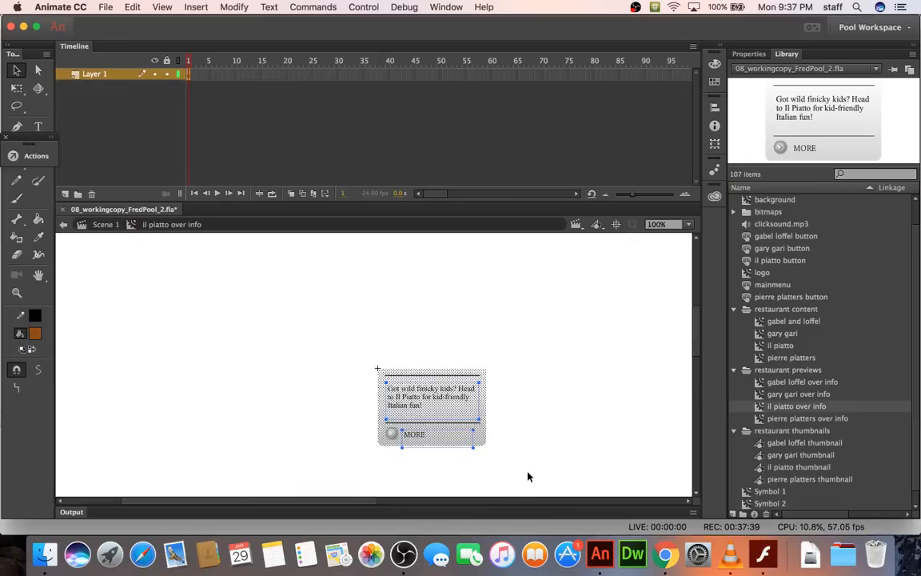
right_click(436, 408)
left_click(493, 188)
left_click(571, 339)
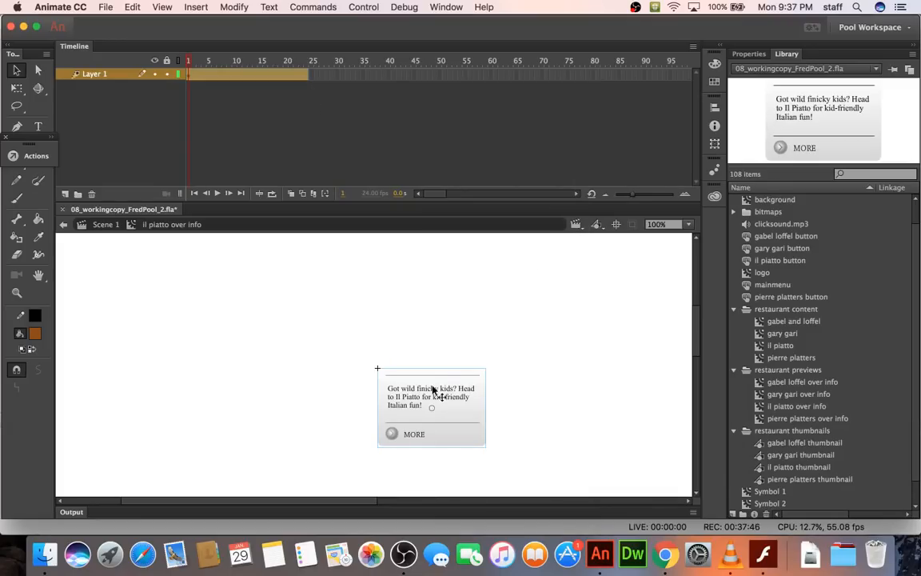
Set the il piatto preview card's alpha to 0% at frame 1 and 100% at frame 24, and shorten the tween to end at frame 10.
left_click(748, 54)
left_click(817, 215)
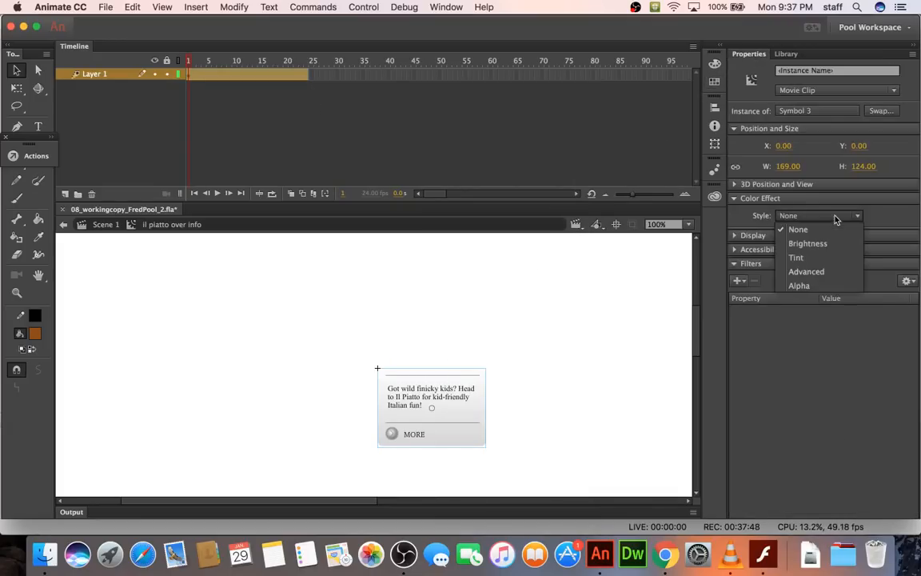
left_click(825, 284)
left_click_drag(859, 236, 700, 217)
left_click(306, 80)
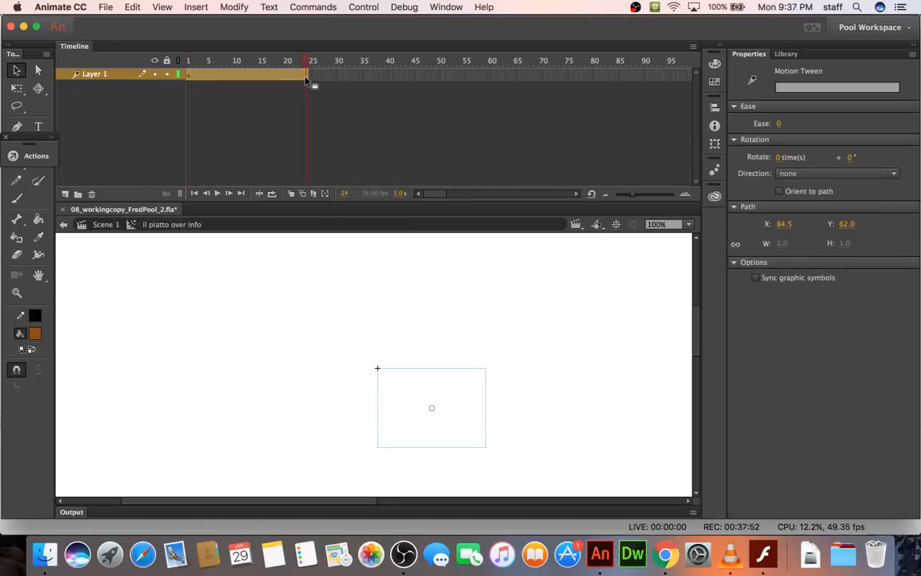
left_click(474, 403)
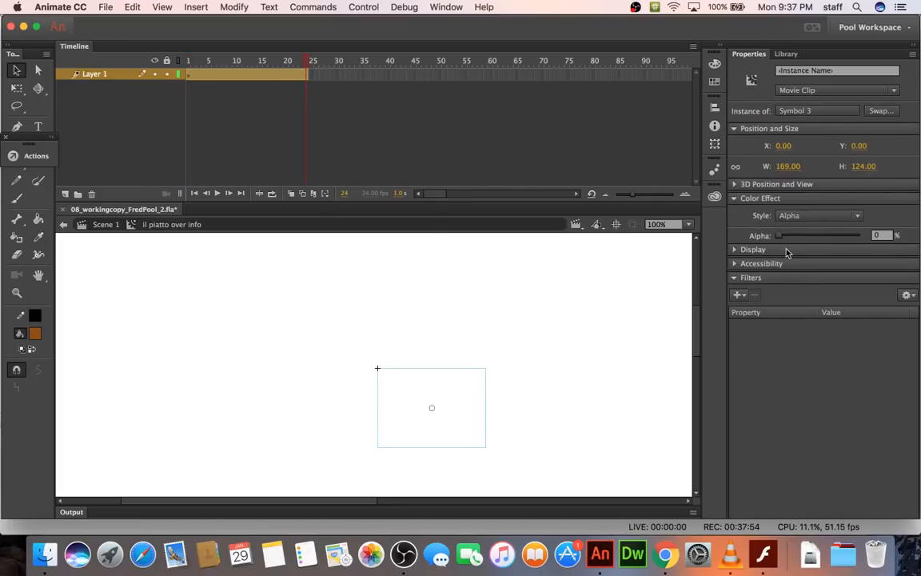
left_click_drag(780, 237, 859, 236)
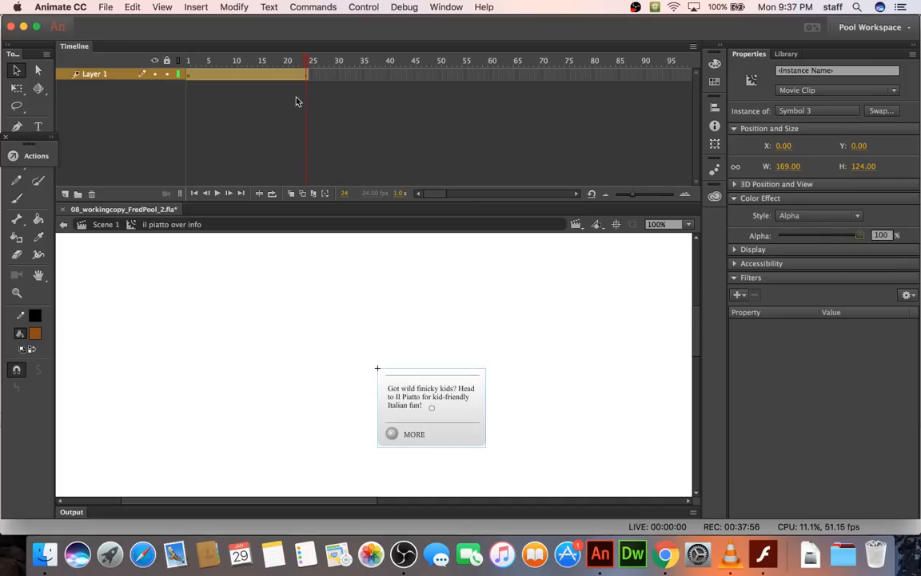
left_click_drag(306, 75, 232, 80)
Add a new layer above Layer 1 in il piatto over info and enter the script stop(); at its frame 10.
left_click(64, 194)
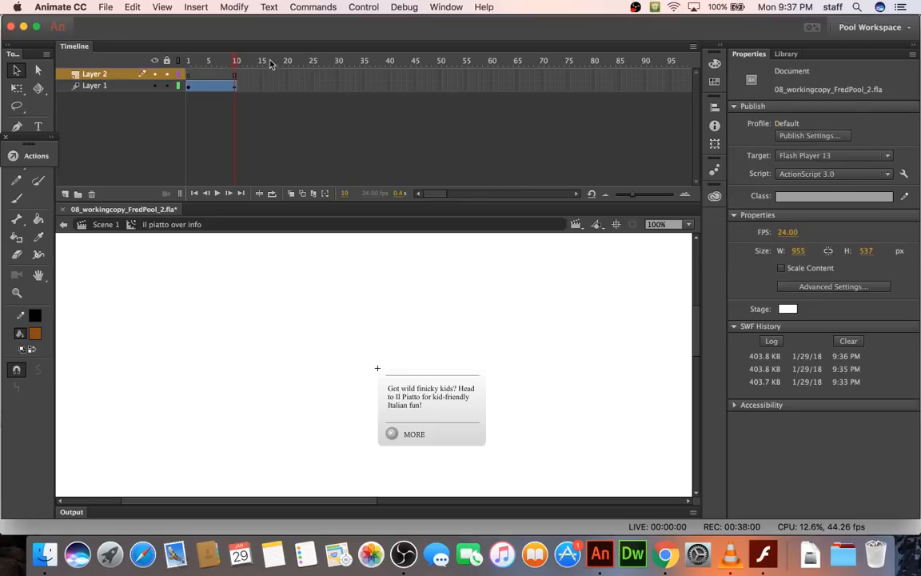
left_click(234, 74)
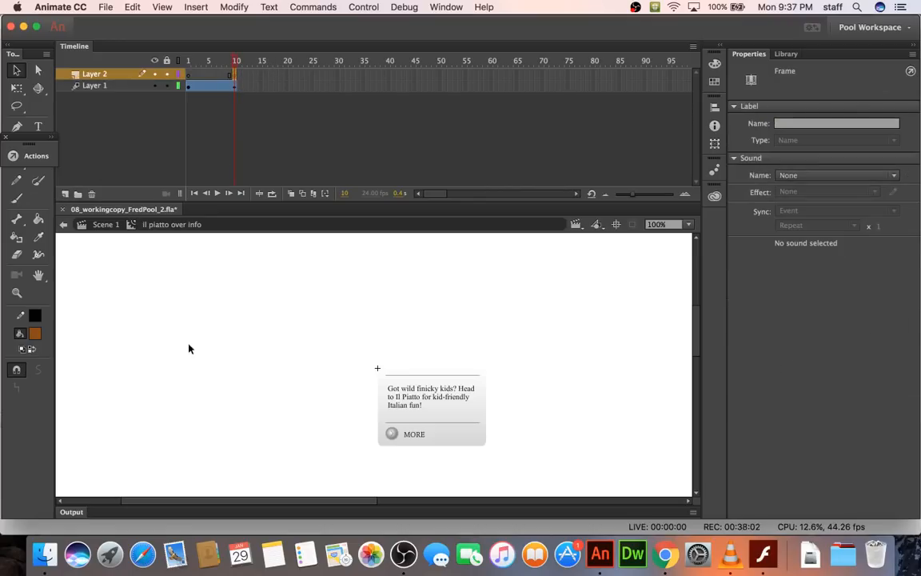
left_click(33, 156)
type("stop();")
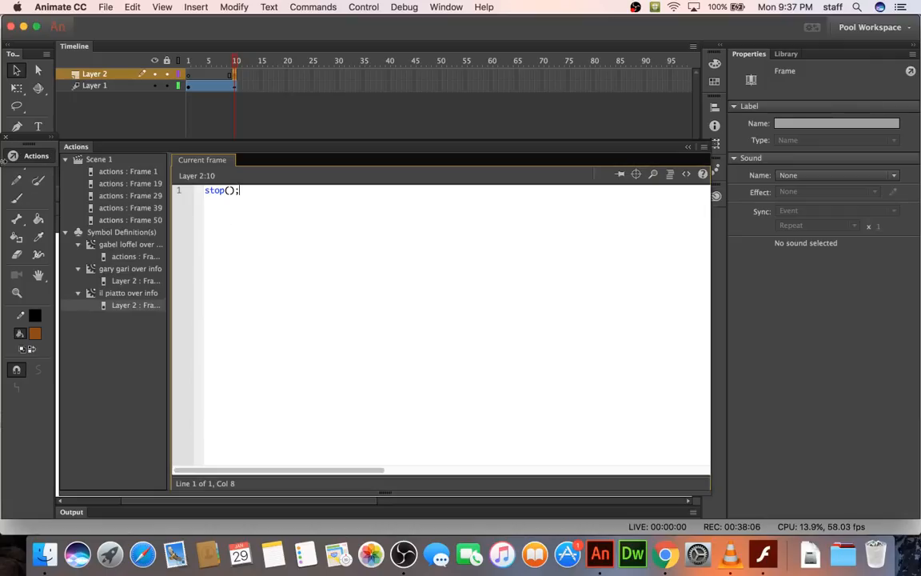
left_click(27, 160)
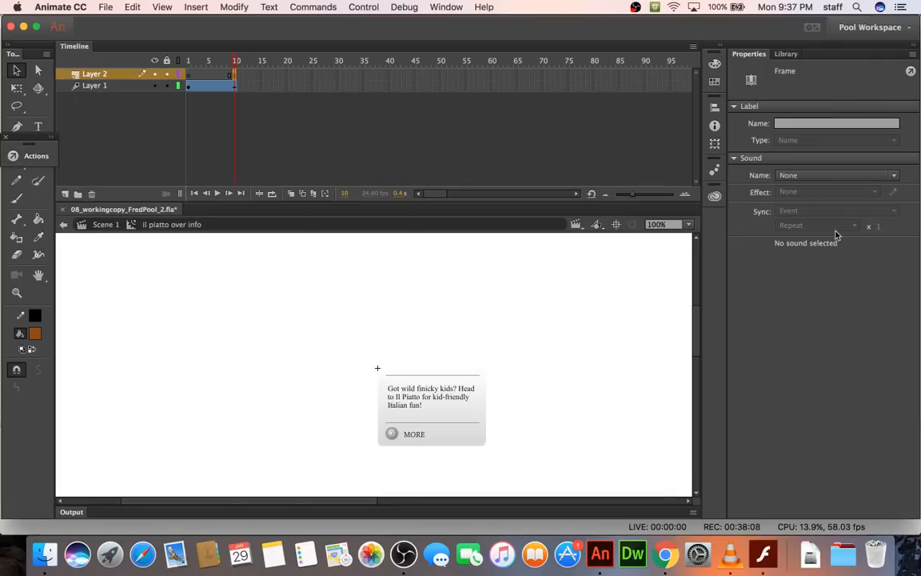
Test the movie from Scene 1, check the Il Piatto rollover preview, and close the test window.
left_click(786, 55)
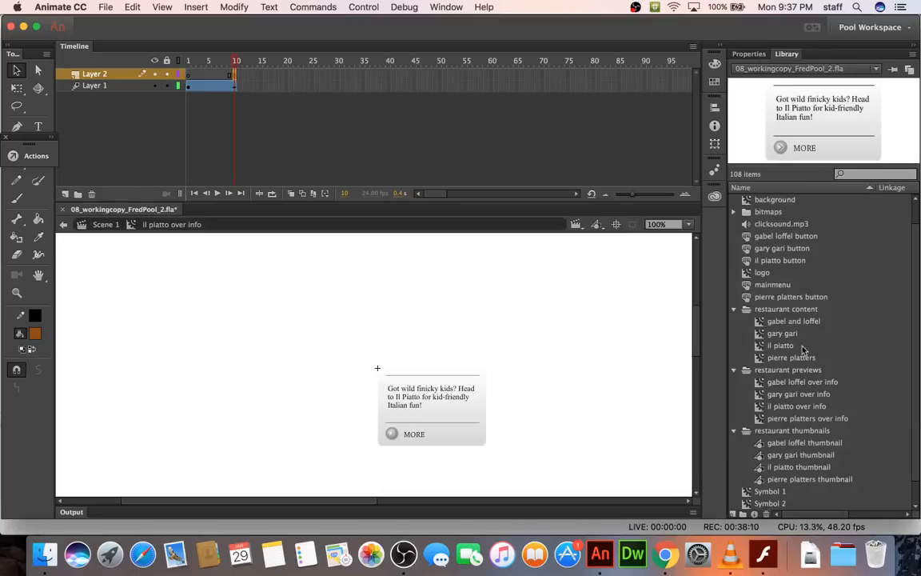
double_click(762, 421)
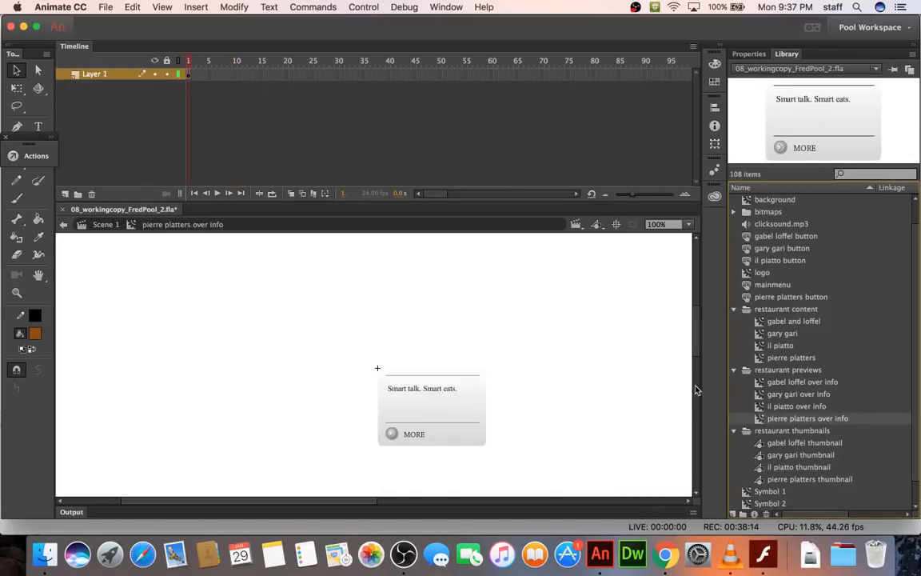
left_click(104, 224)
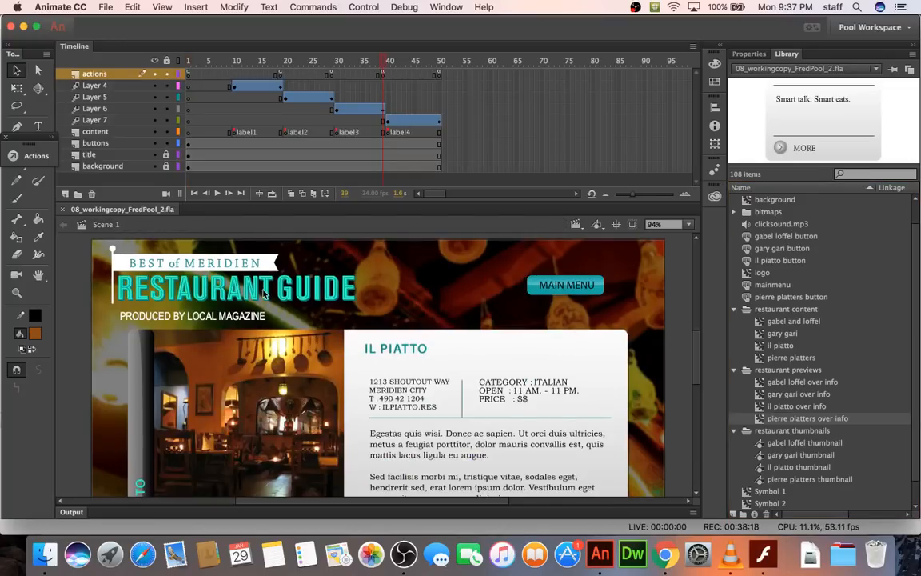
key("super+Return")
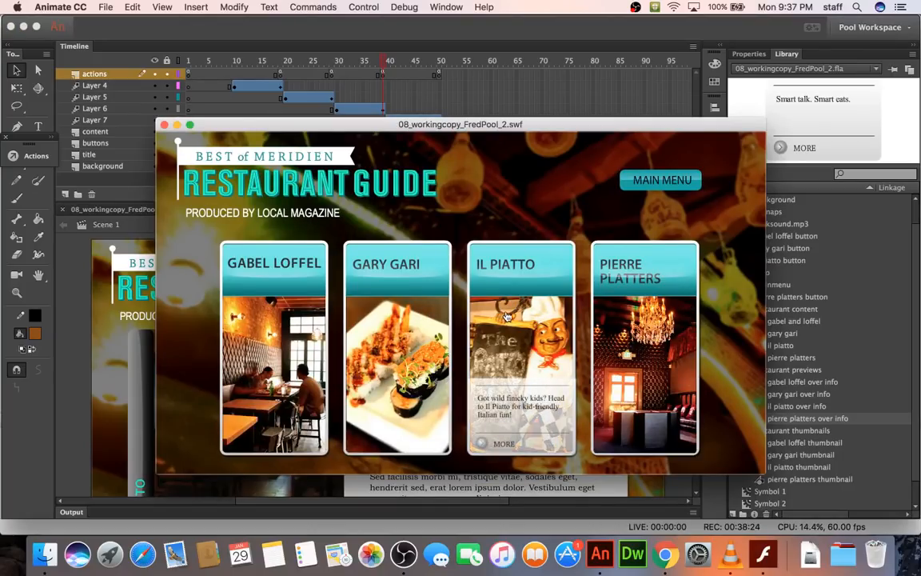
left_click(163, 125)
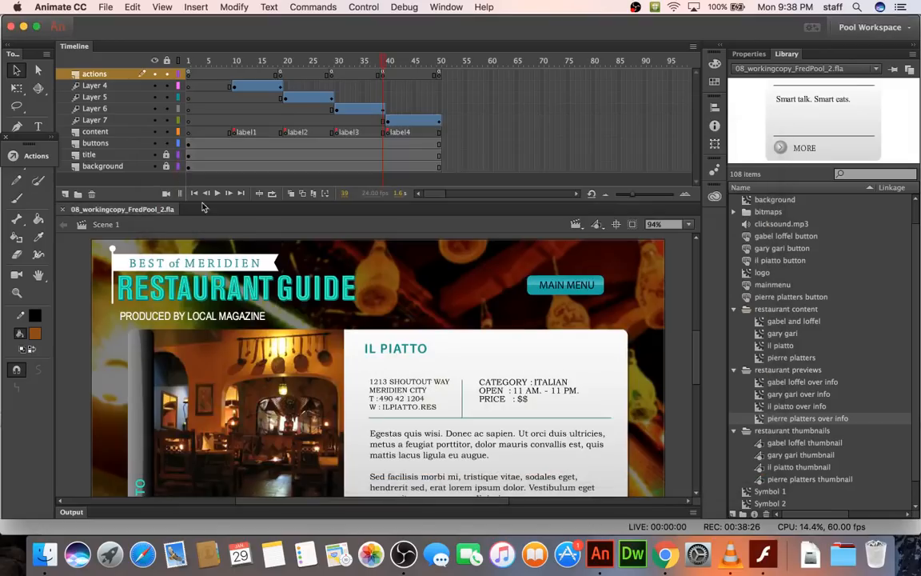
Open the pierre platters over info symbol from the library and create a motion tween on all its artwork, converting it to a symbol.
double_click(758, 422)
left_click_drag(335, 330, 524, 464)
right_click(430, 389)
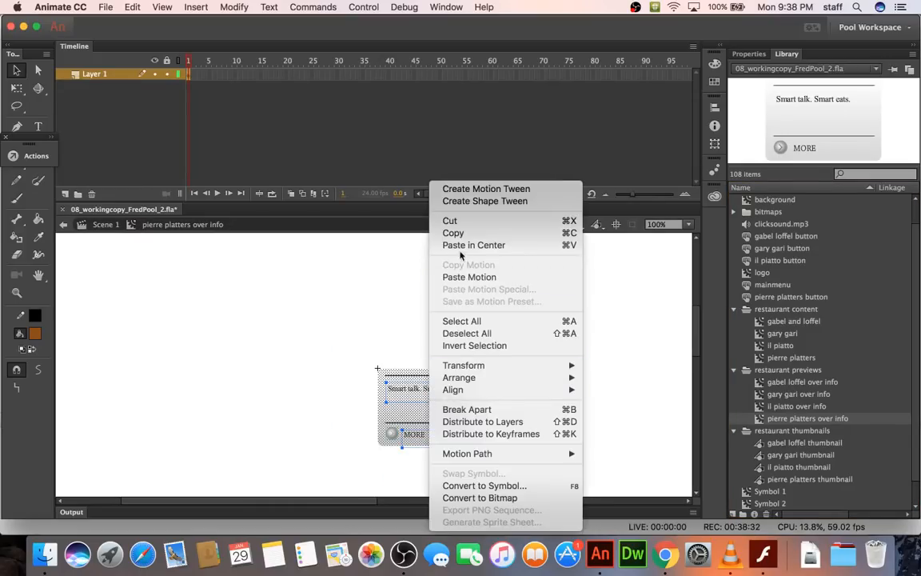
left_click(463, 190)
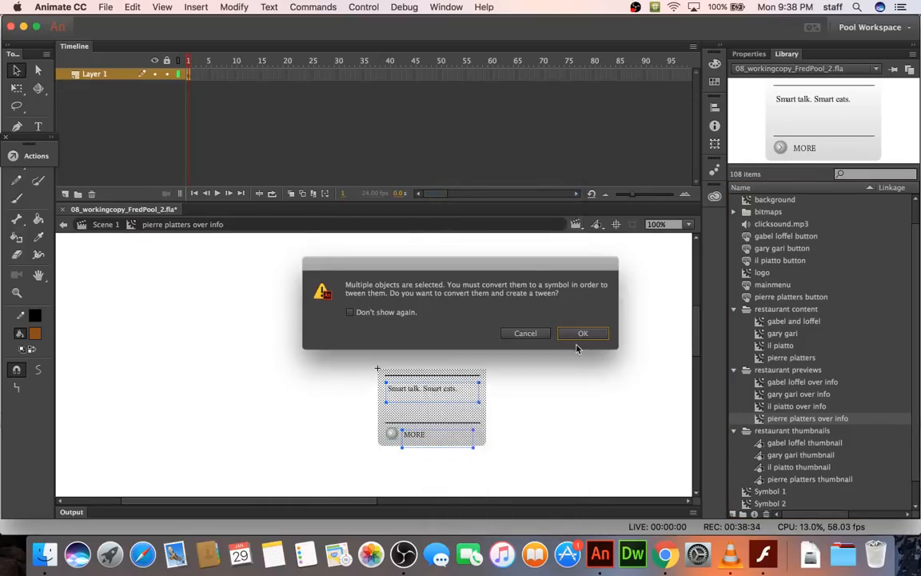
left_click(583, 332)
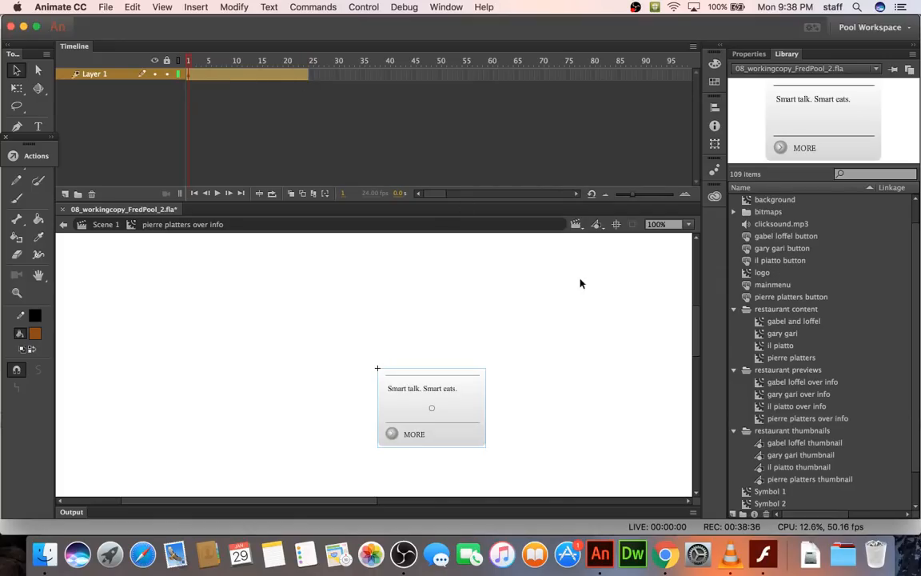
Set the pierre platters preview card's alpha to 0% at frame 1 and 100% at frame 24, and shorten the tween to end at frame 10.
left_click(761, 52)
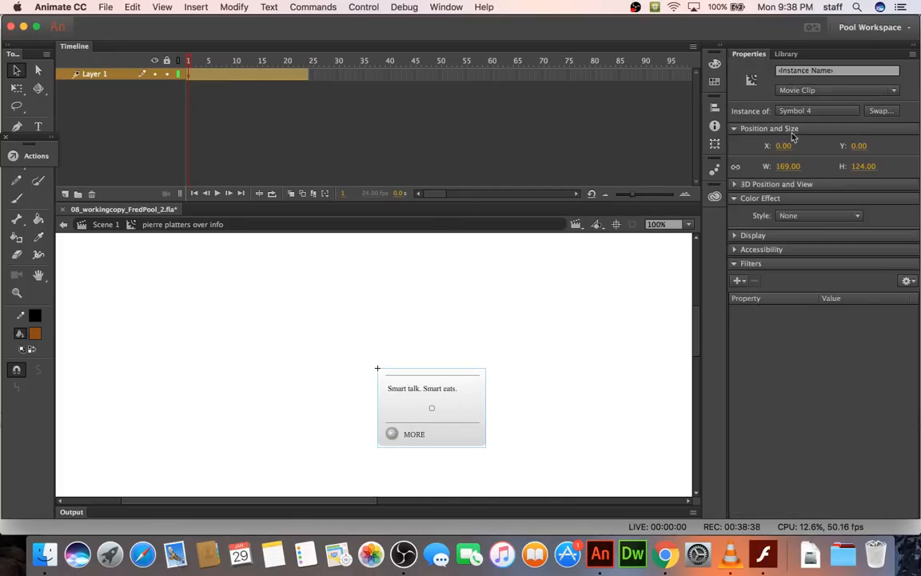
left_click(823, 218)
left_click(817, 285)
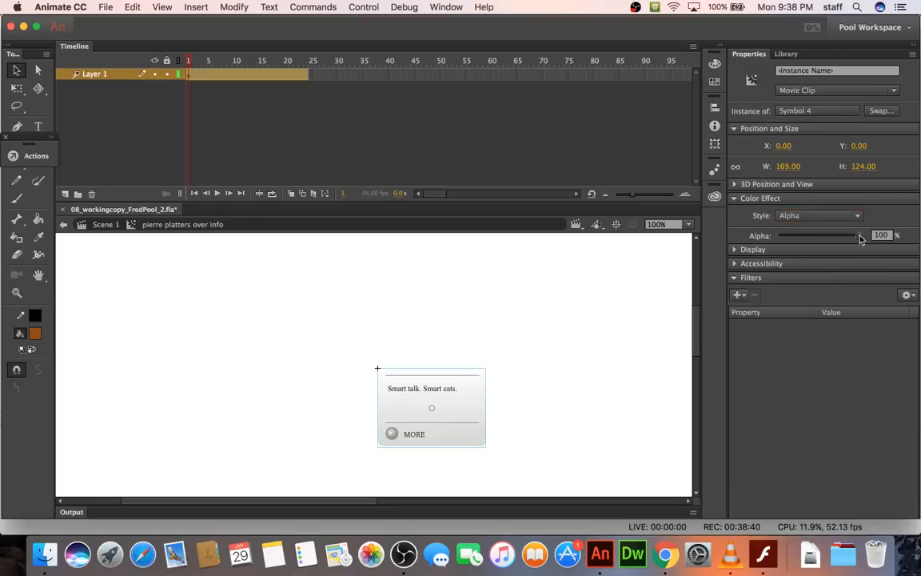
left_click_drag(859, 235, 778, 235)
left_click(307, 75)
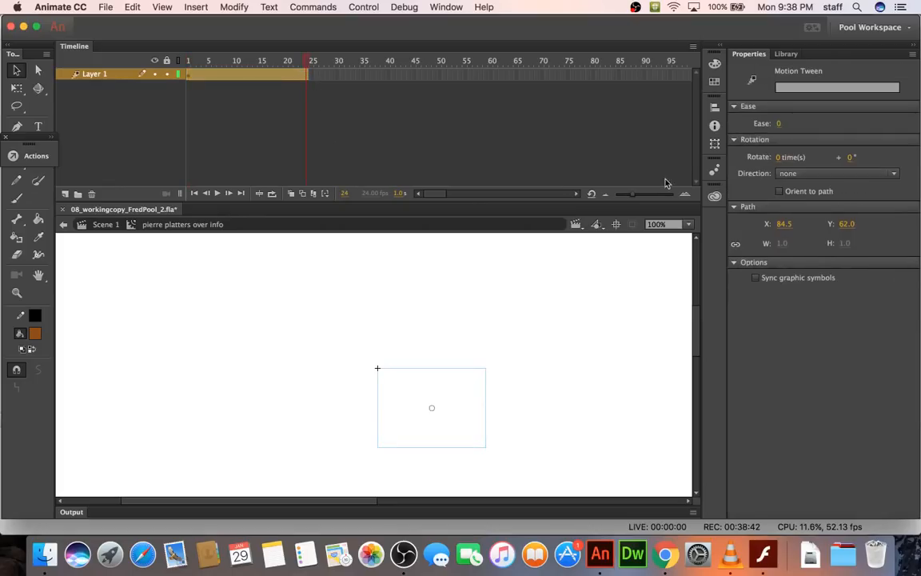
left_click(483, 387)
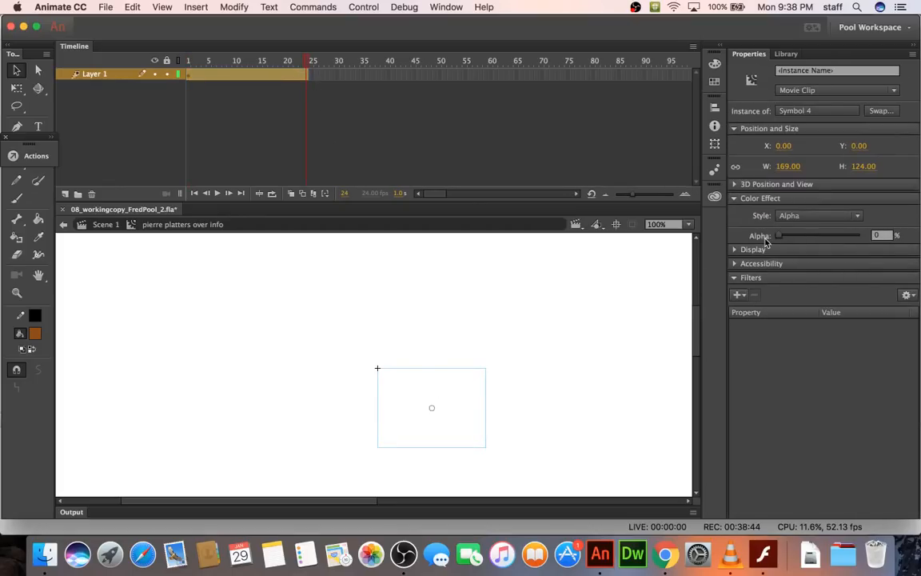
left_click_drag(780, 239, 854, 237)
left_click_drag(308, 76, 235, 75)
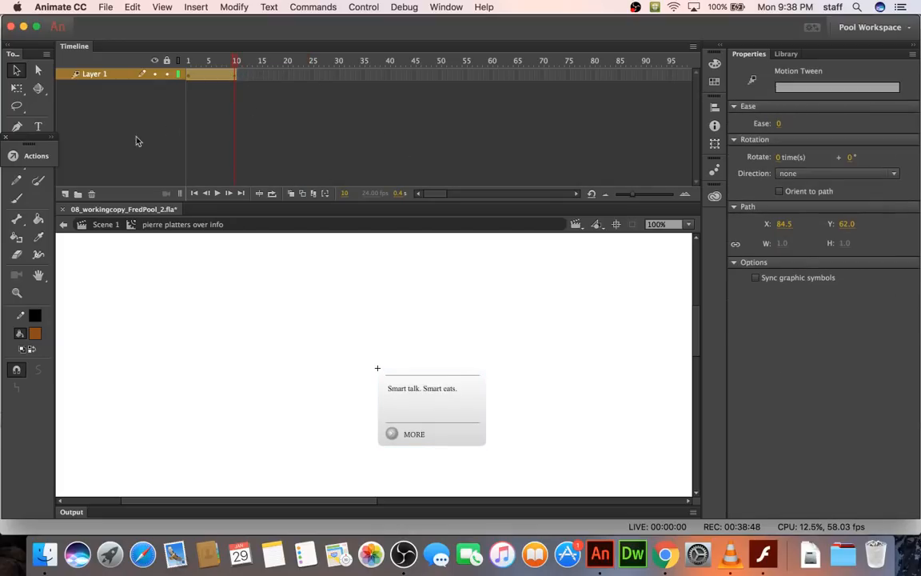
Add a new layer in pierre platters over info with the script stop(); at frame 10, and save the document.
left_click(66, 193)
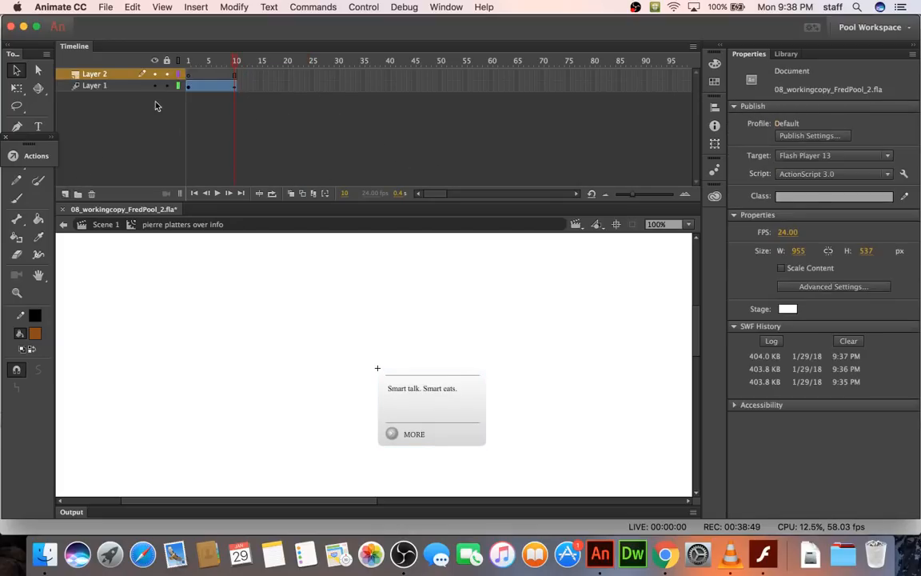
left_click(240, 76)
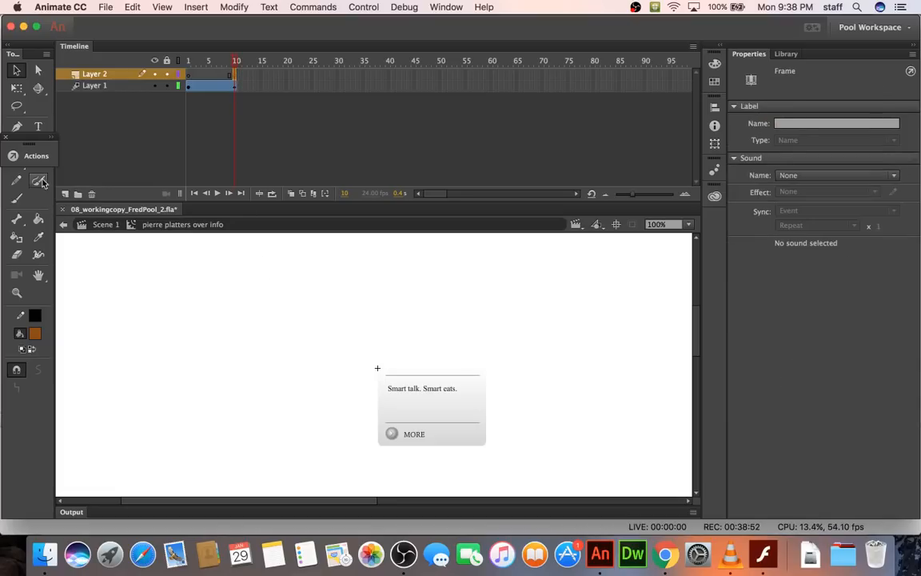
left_click(30, 155)
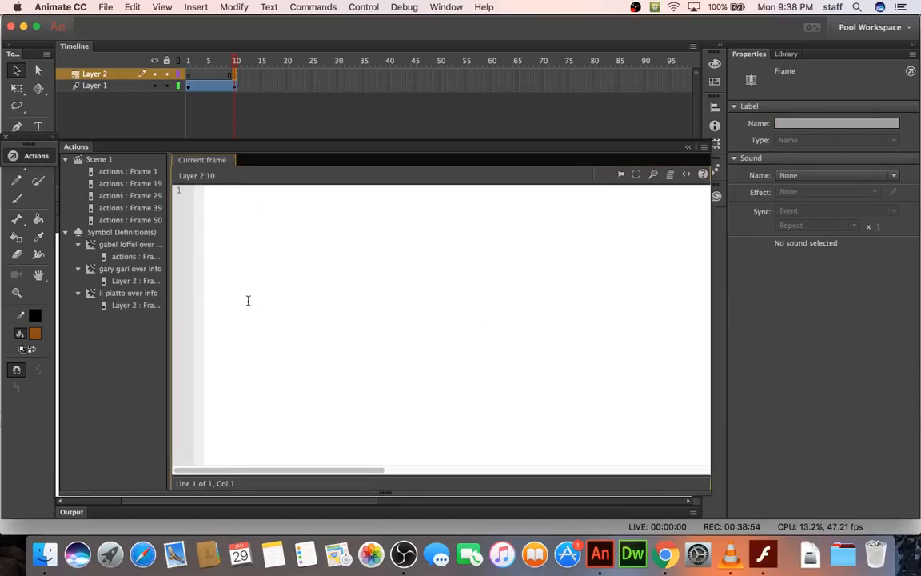
type("stop();")
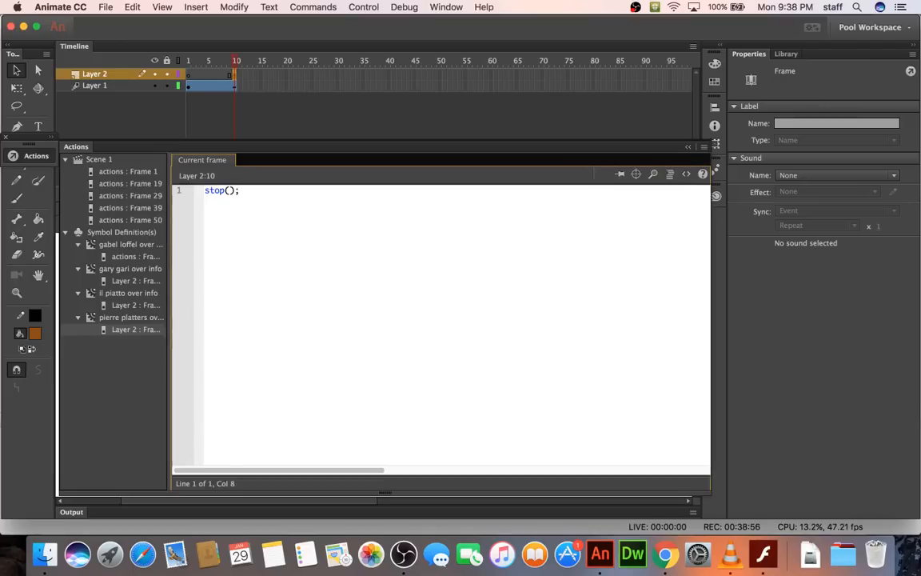
left_click(37, 156)
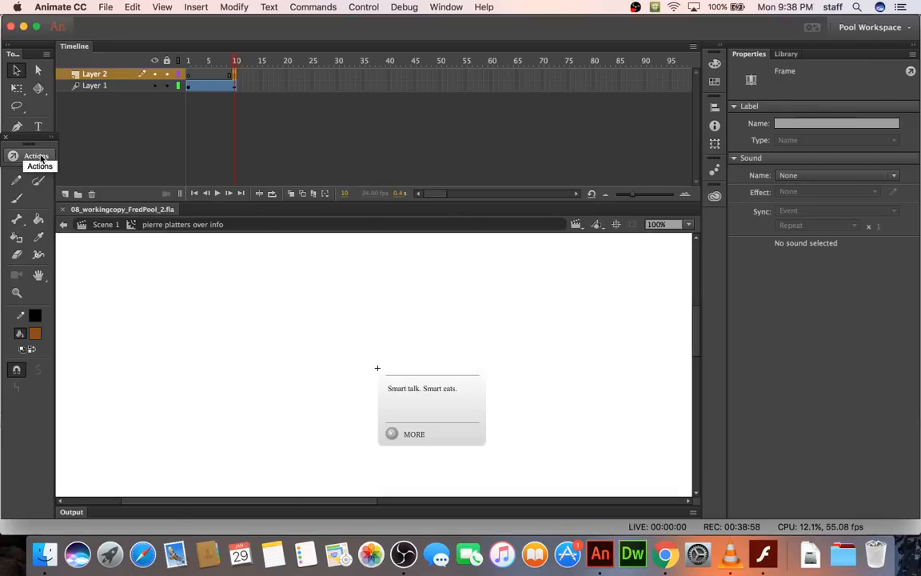
Test the movie, check the restaurant rollover previews, and open the Il Piatto page.
key("super+Return")
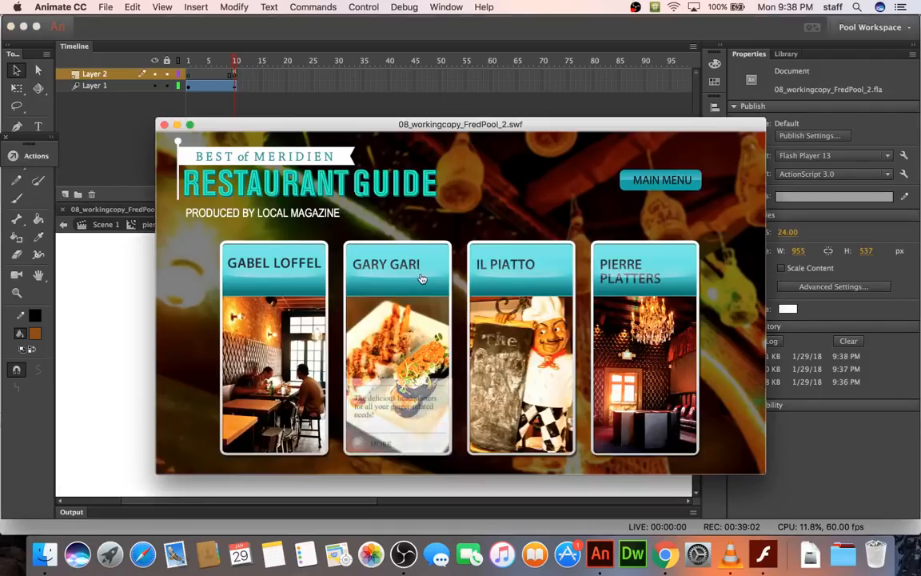
mouse_move(636, 286)
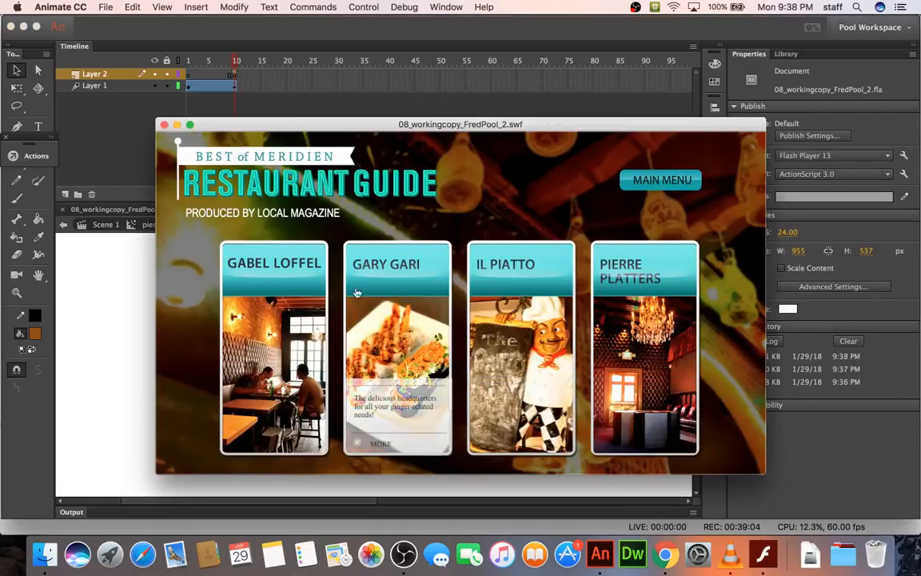
mouse_move(386, 298)
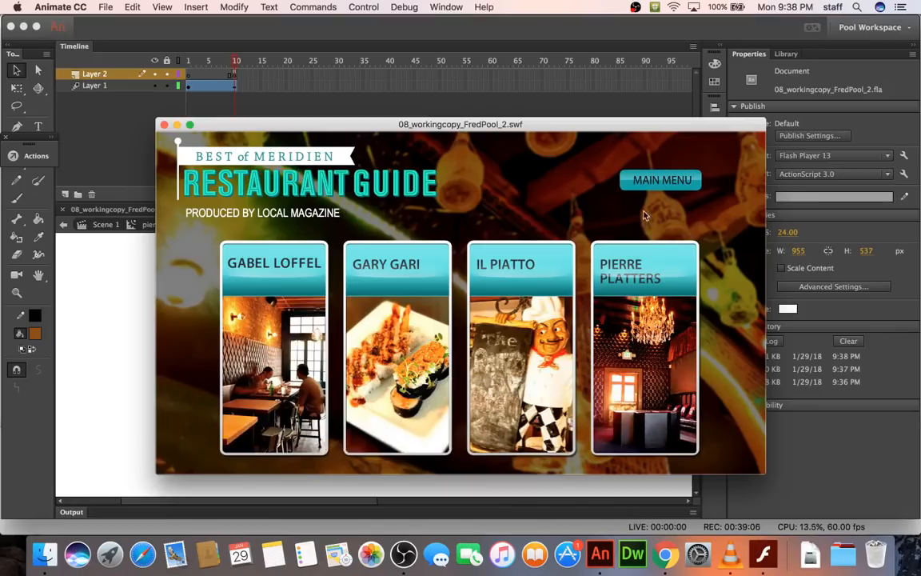
left_click(560, 275)
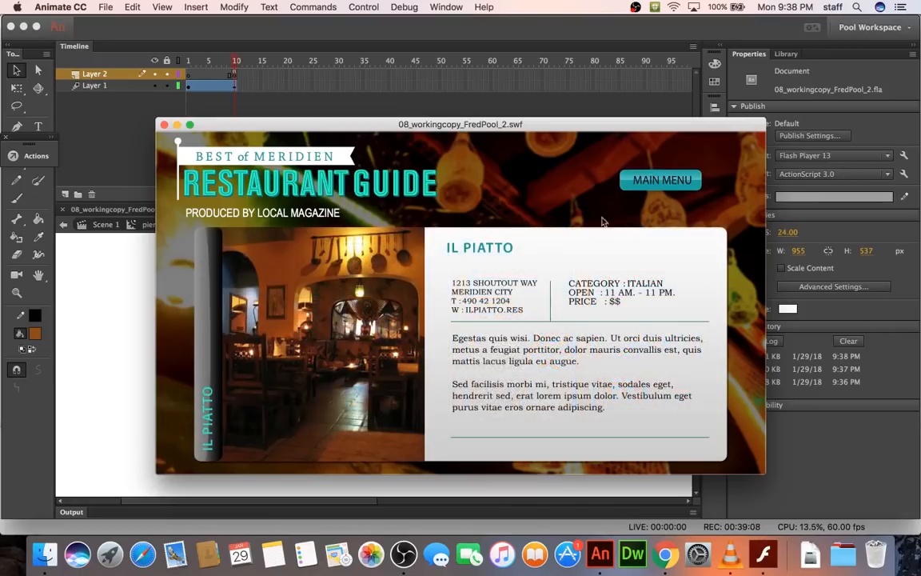
Close the test movie and set the document's frame rate to 60 FPS.
left_click(640, 191)
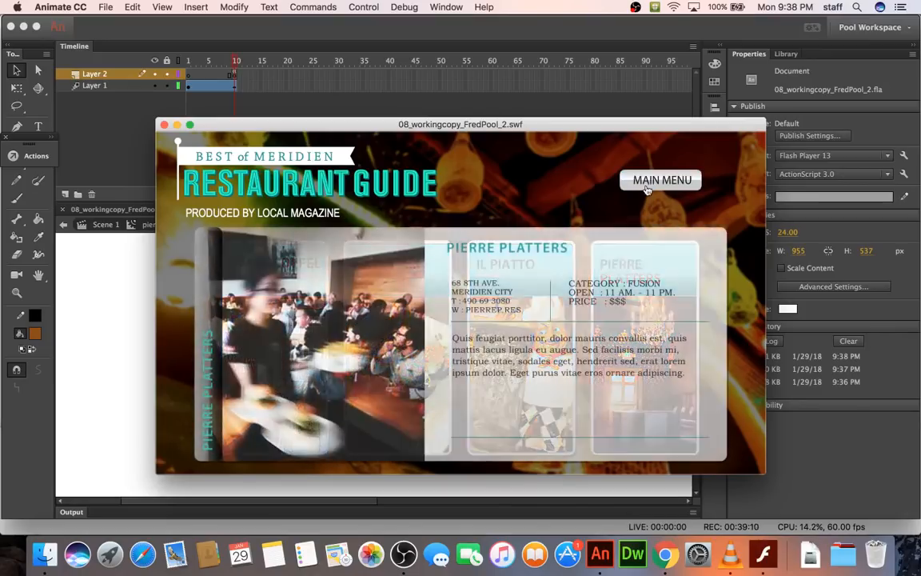
left_click(164, 125)
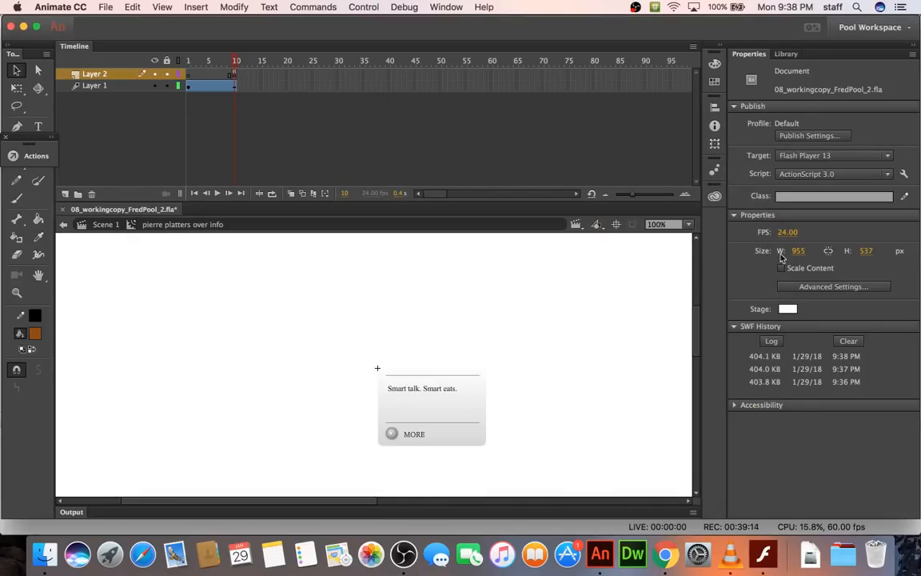
left_click(787, 231)
type("60")
key("Return")
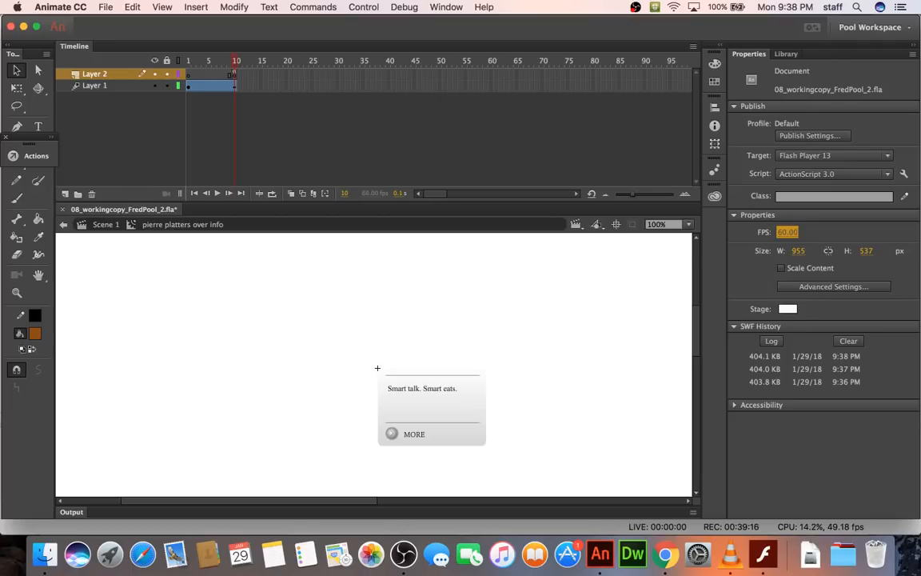
Test the movie, opening the Il Piatto, Gary Gari and Gabel Loffel pages and returning to the main menu after each, and close the test.
key("super+Return")
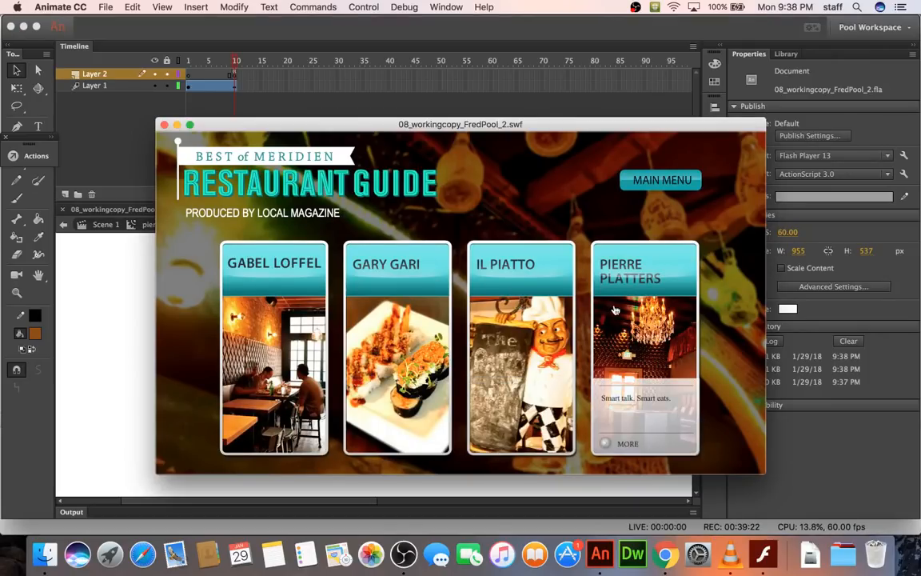
left_click(554, 279)
left_click(648, 180)
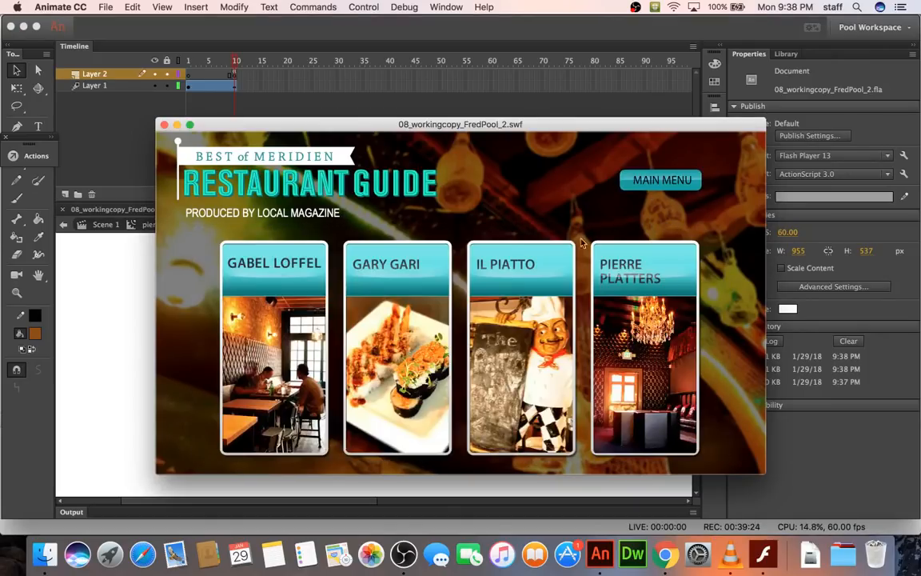
left_click(527, 266)
left_click(662, 179)
left_click(400, 287)
left_click(662, 179)
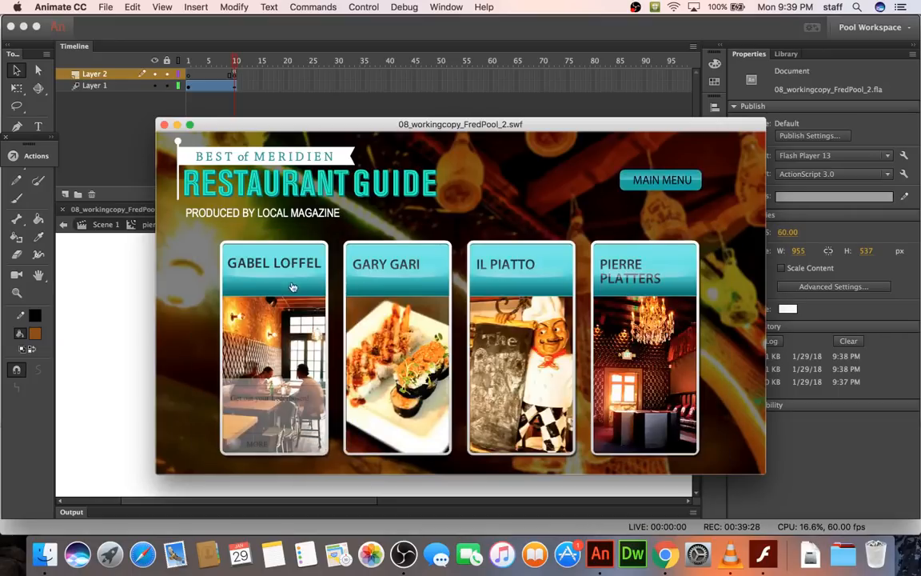
left_click(261, 253)
left_click(662, 180)
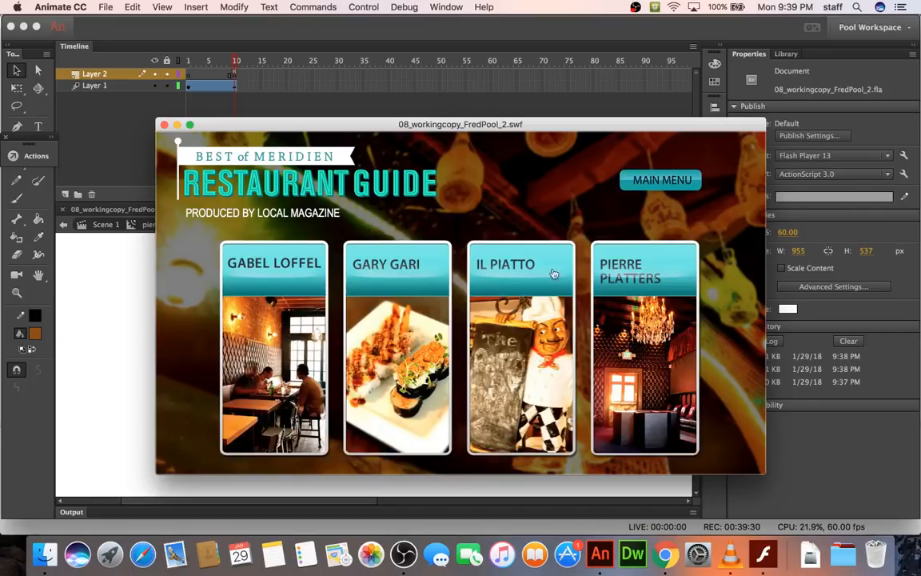
left_click(519, 297)
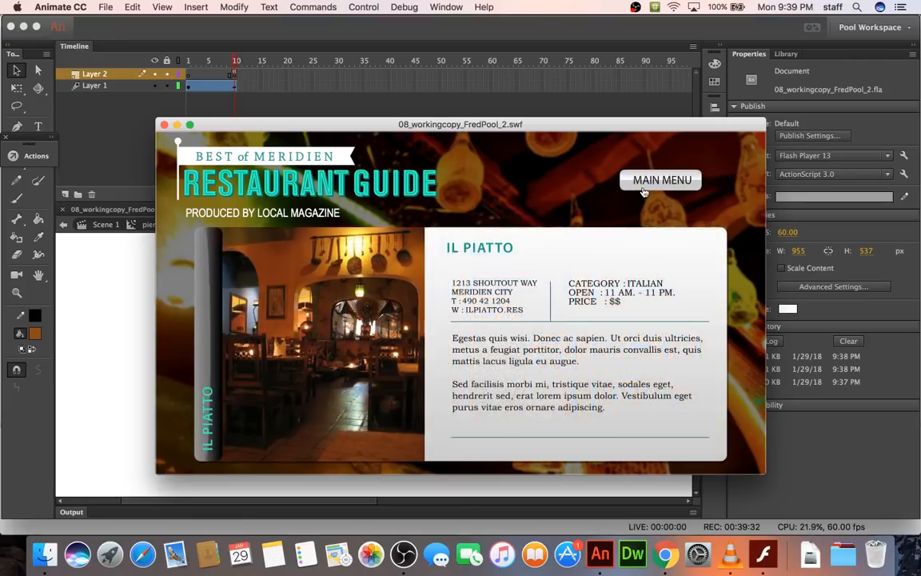
left_click(655, 180)
left_click(406, 295)
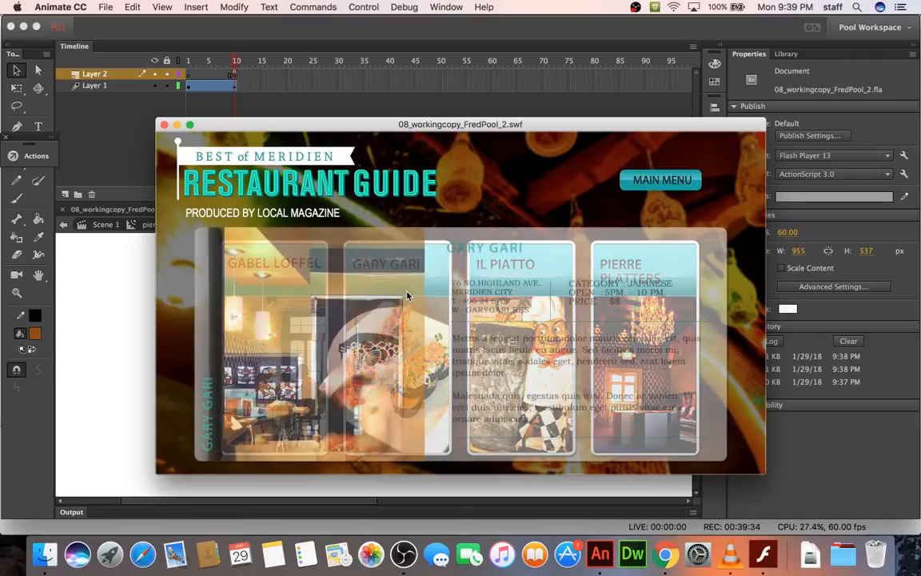
left_click(631, 179)
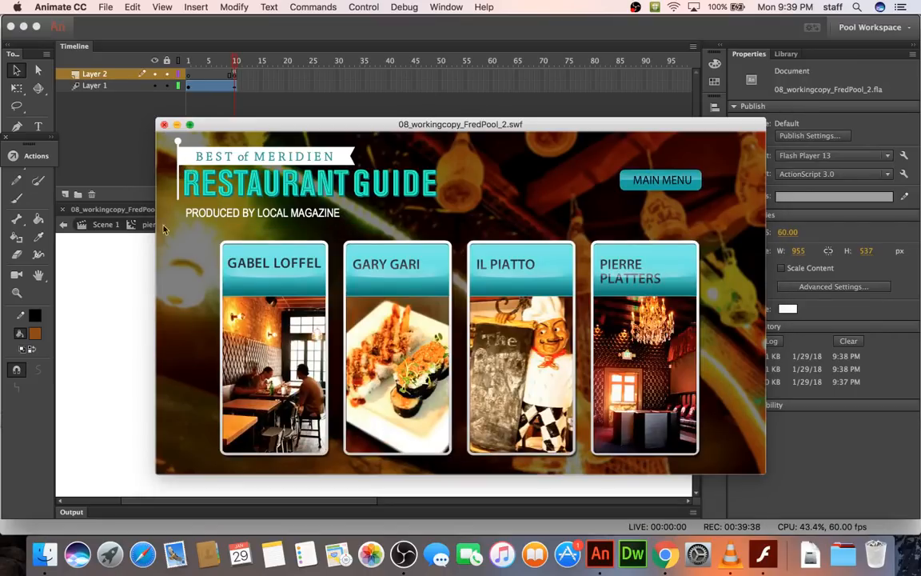
key("super+w")
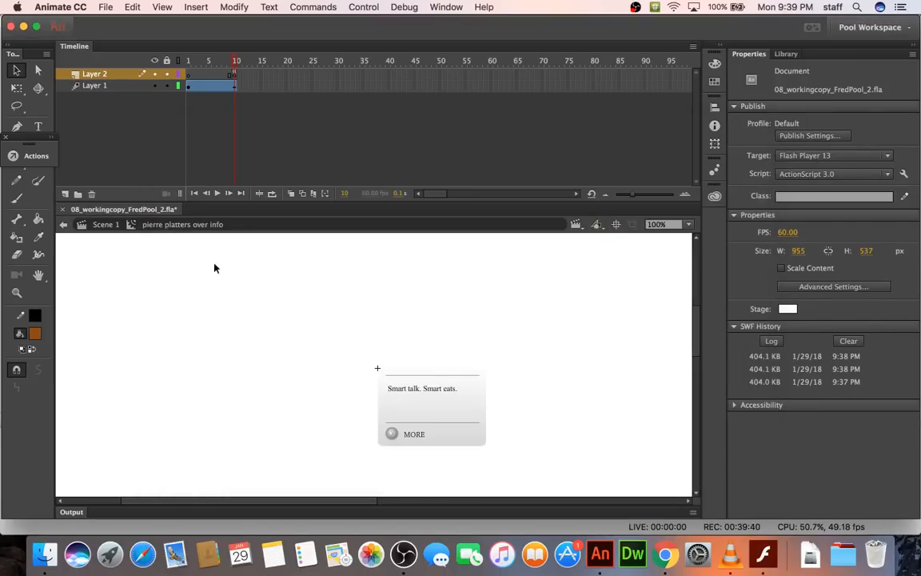
Leave the pierre platters over info symbol for Scene 1 and save the document.
left_click(98, 227)
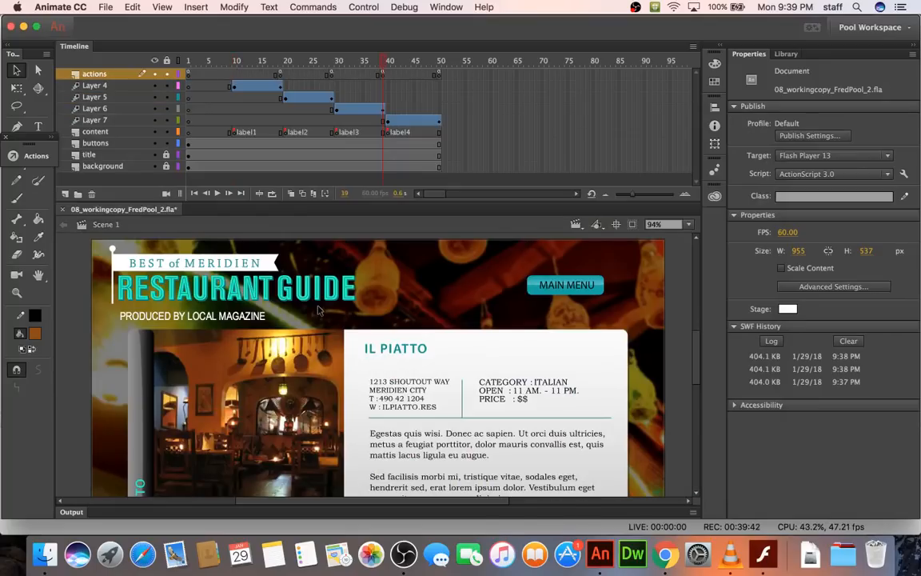
scroll(318, 311, "down", 2)
key("super+s")
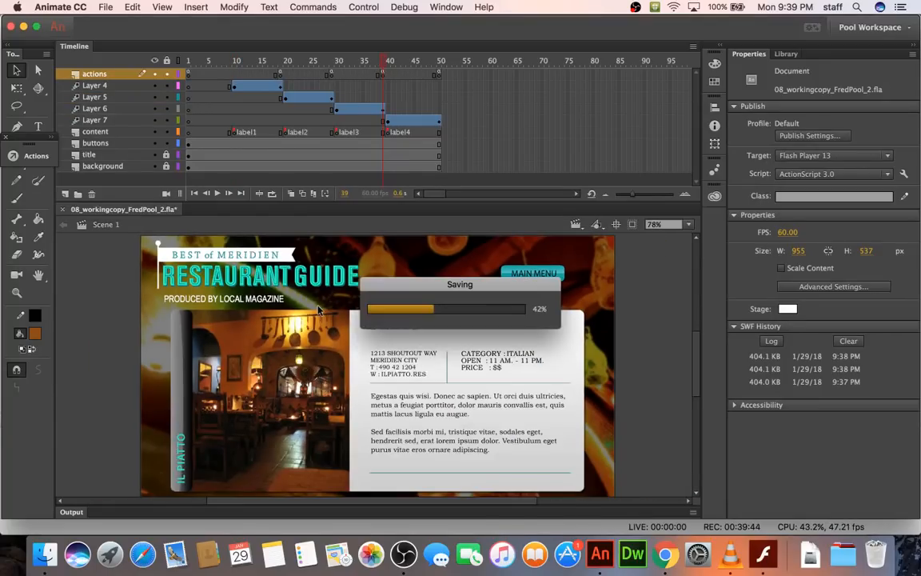